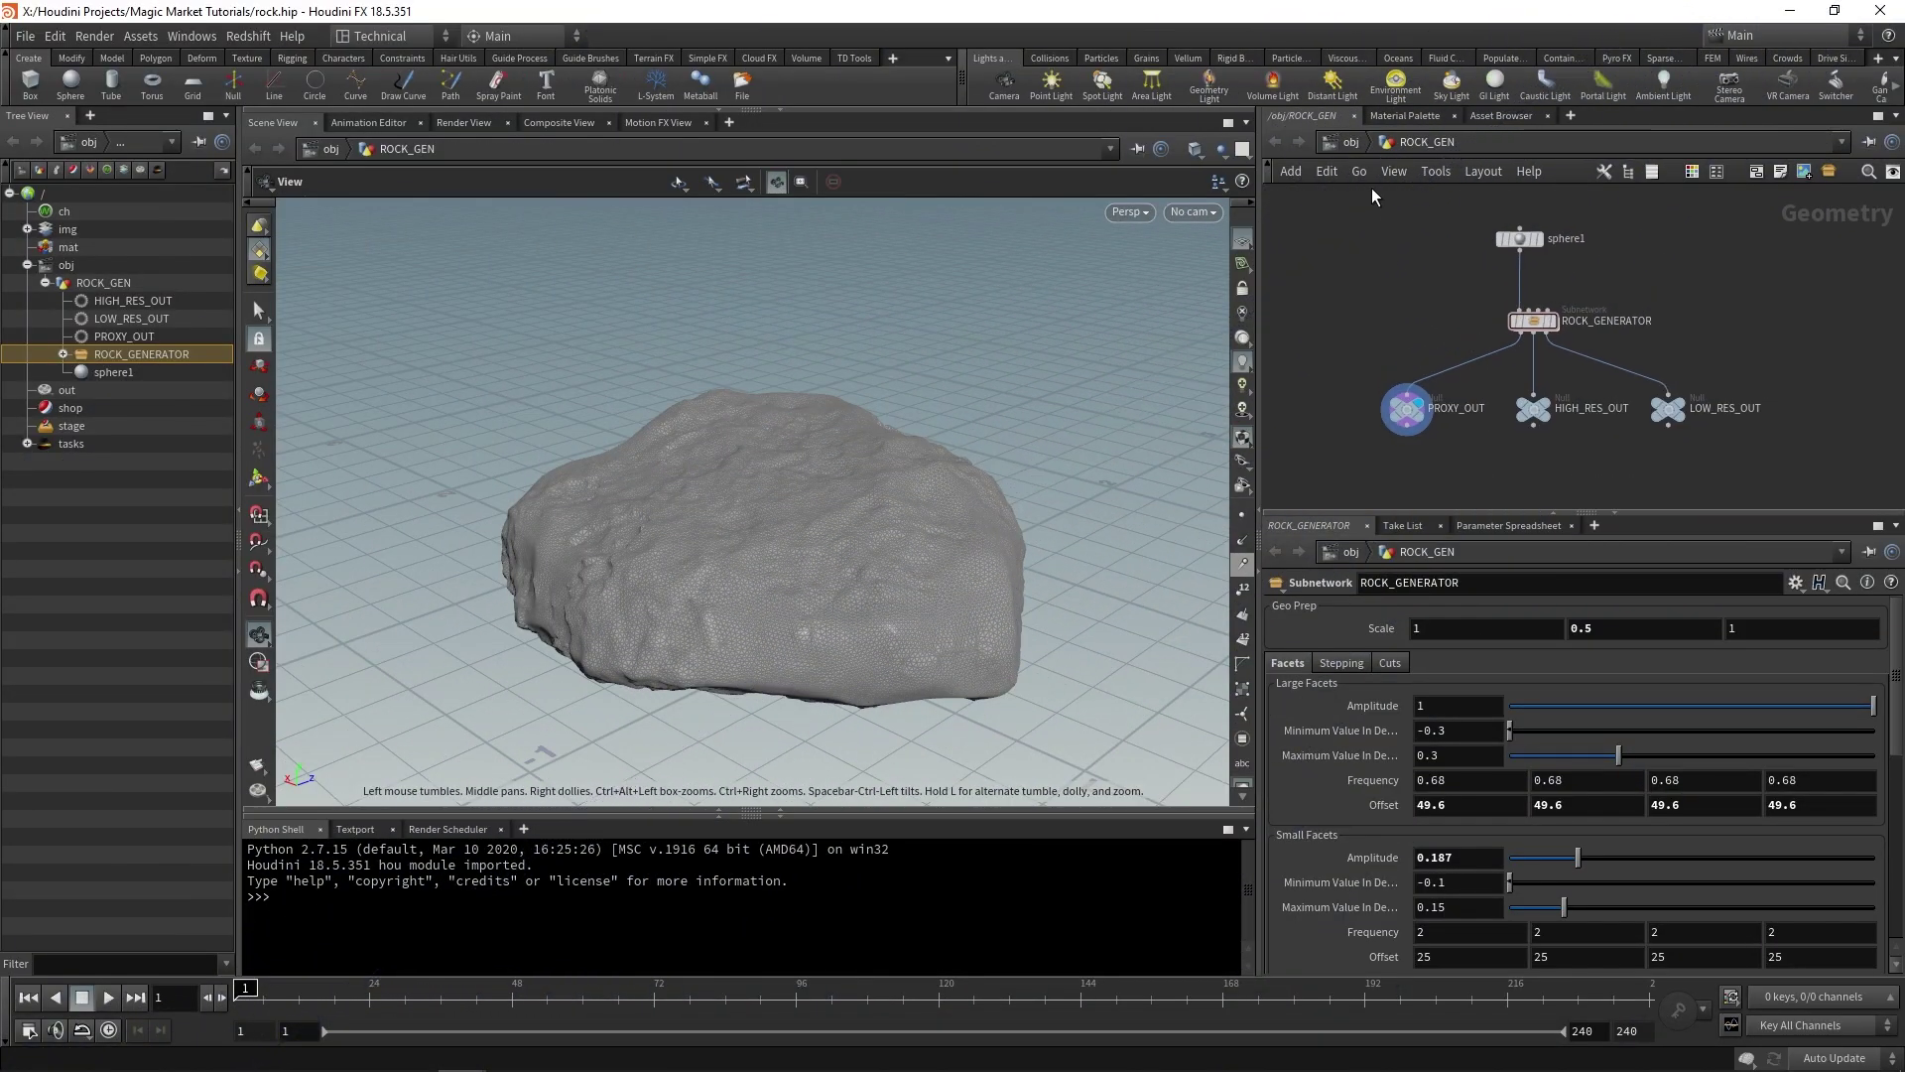
- Go up to the obj level and add a new Geometry object beside ROCK_GEN
click(1352, 142)
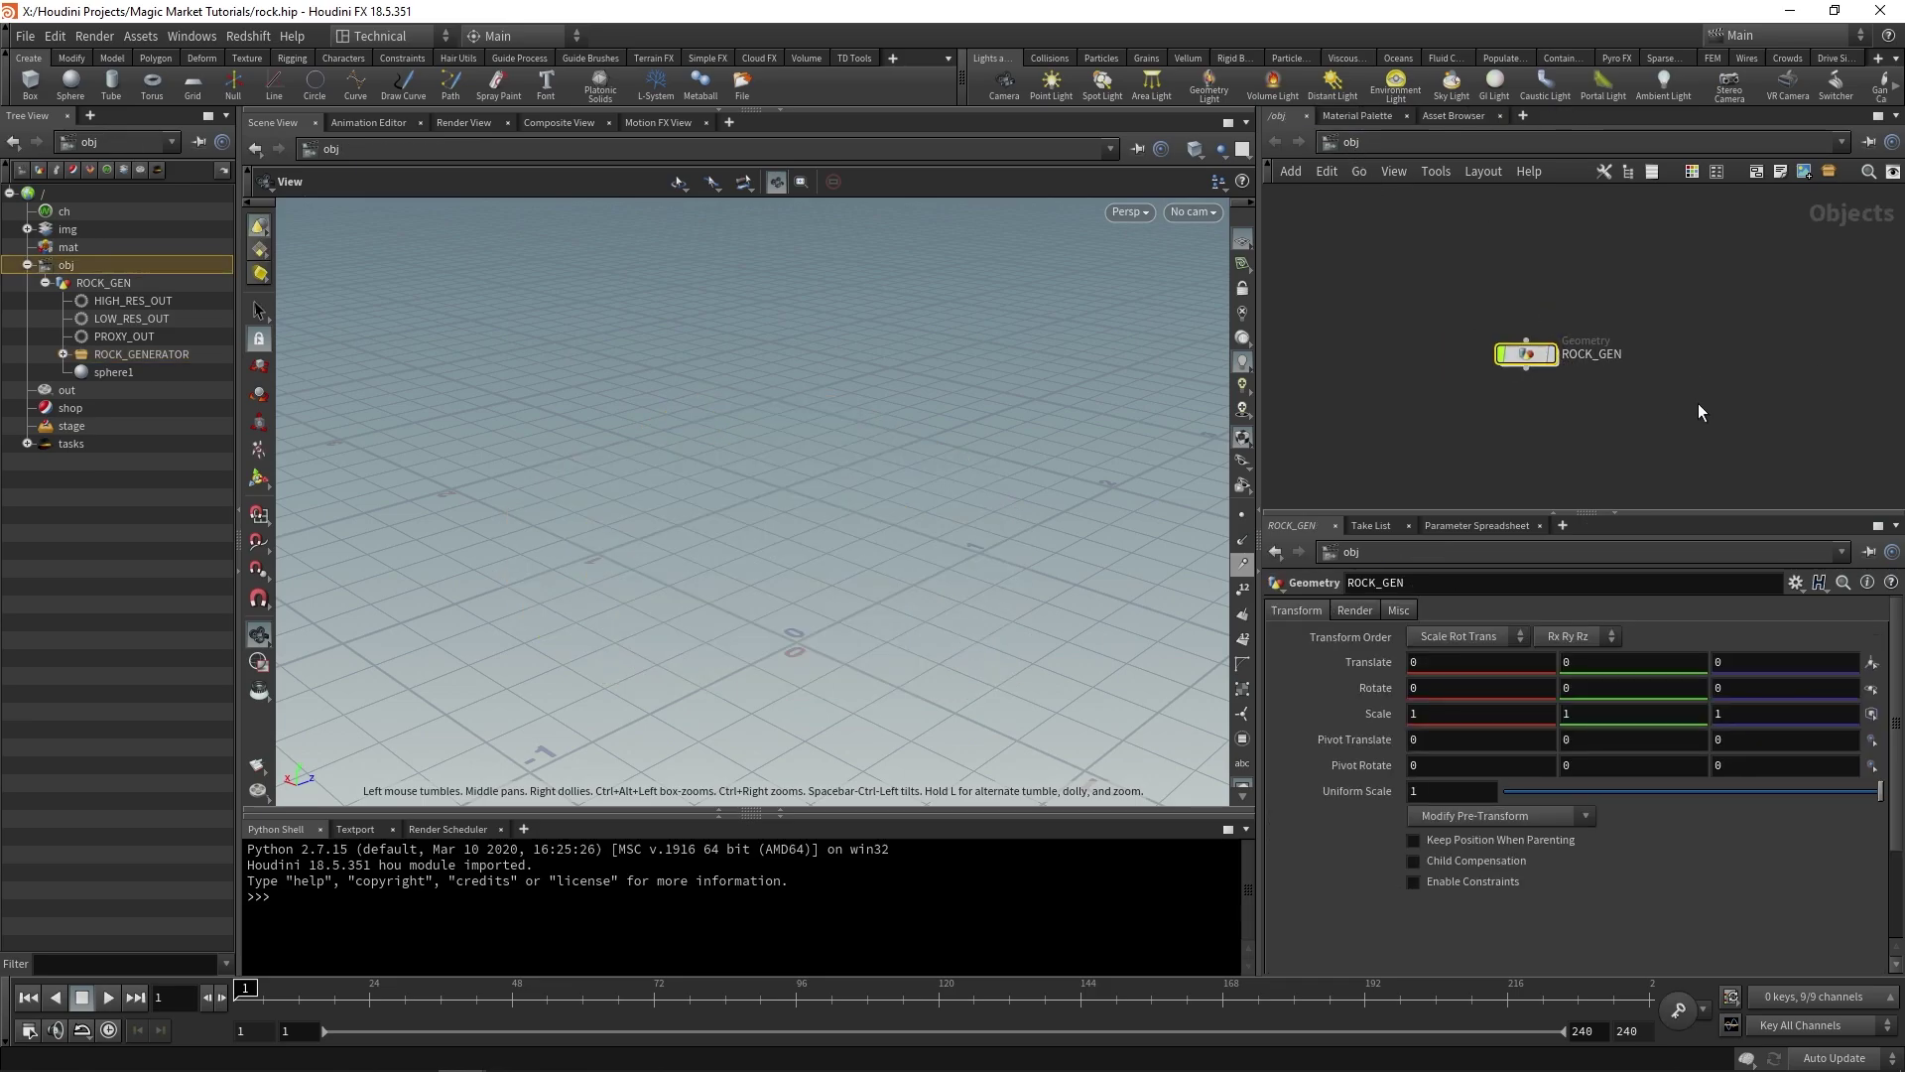
middle_drag(1699, 404, 1521, 427)
key(Tab)
key(Escape)
middle_drag(1384, 441, 1425, 422)
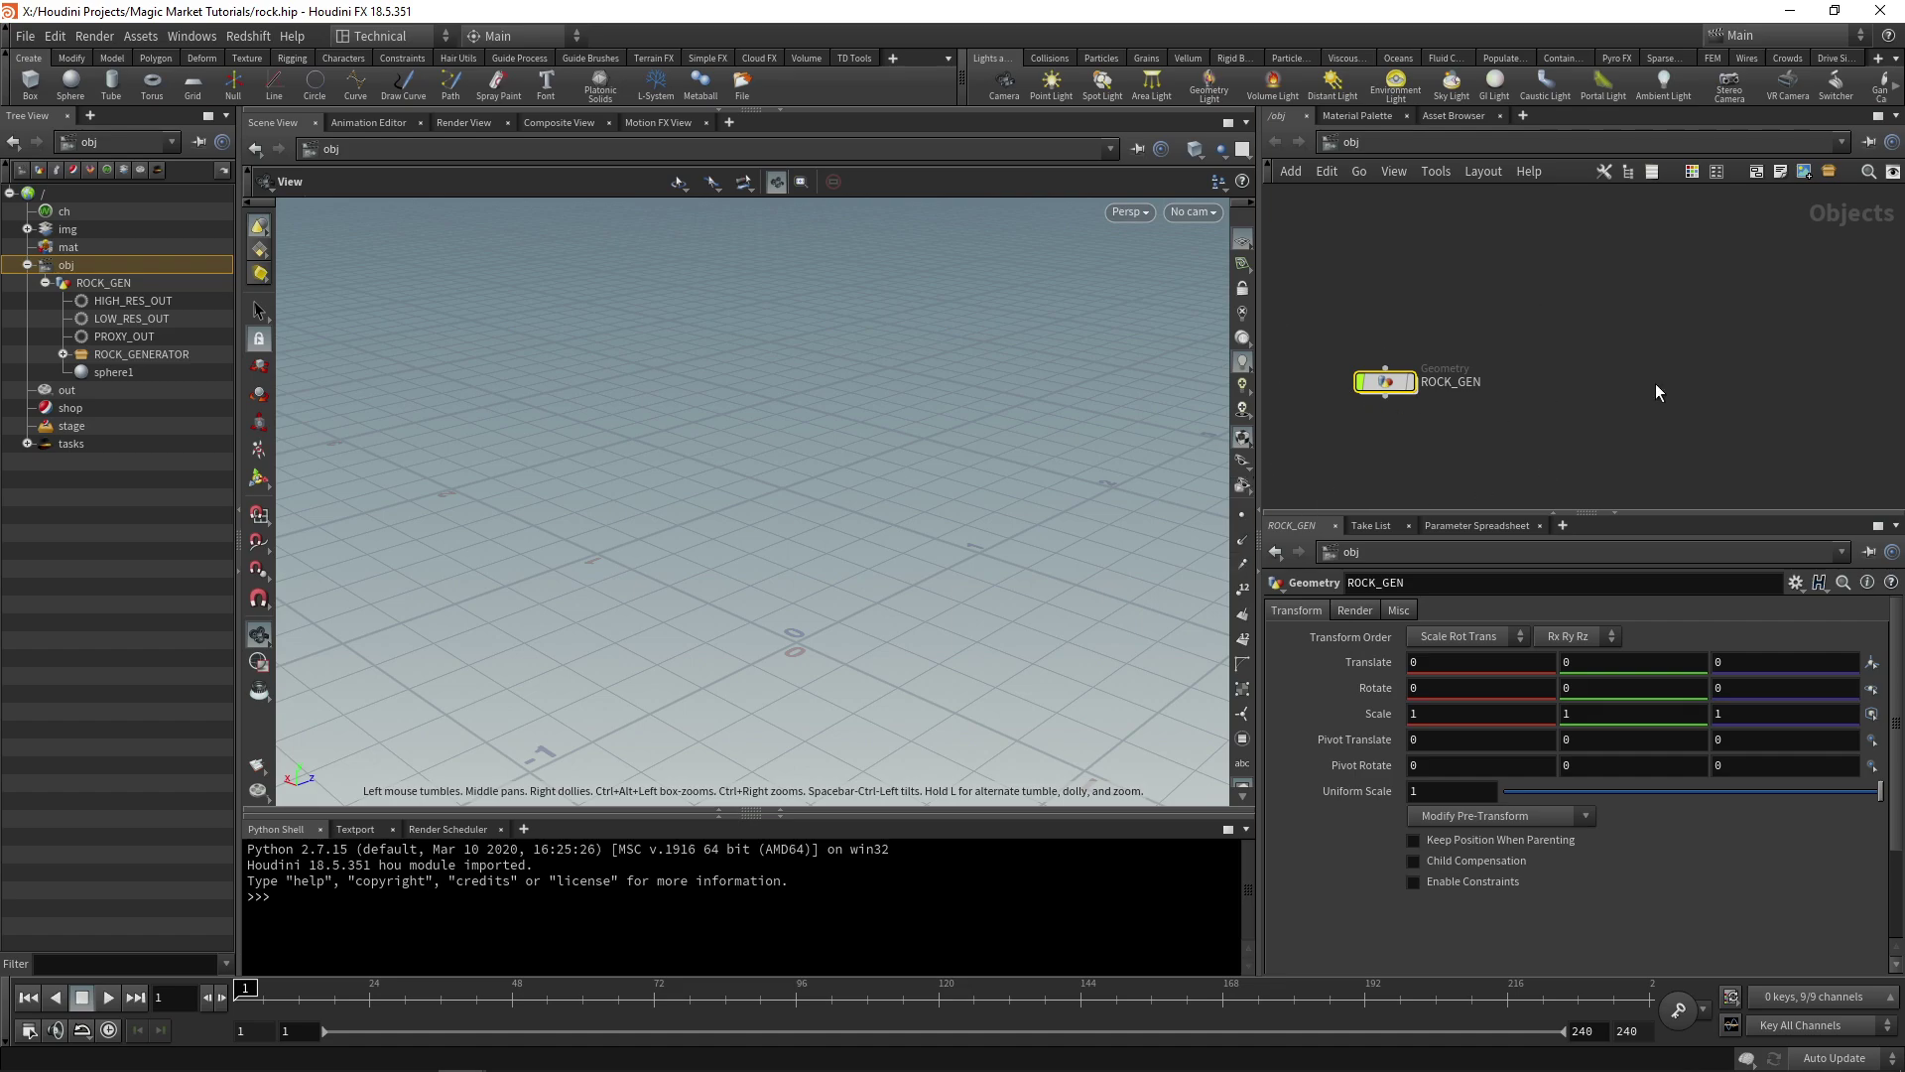
key(Tab)
text(ge)
click(1564, 417)
click(1567, 376)
- Rename the new geometry object as LOW_RES_GEO
click(1612, 377)
text(LOW_RES)
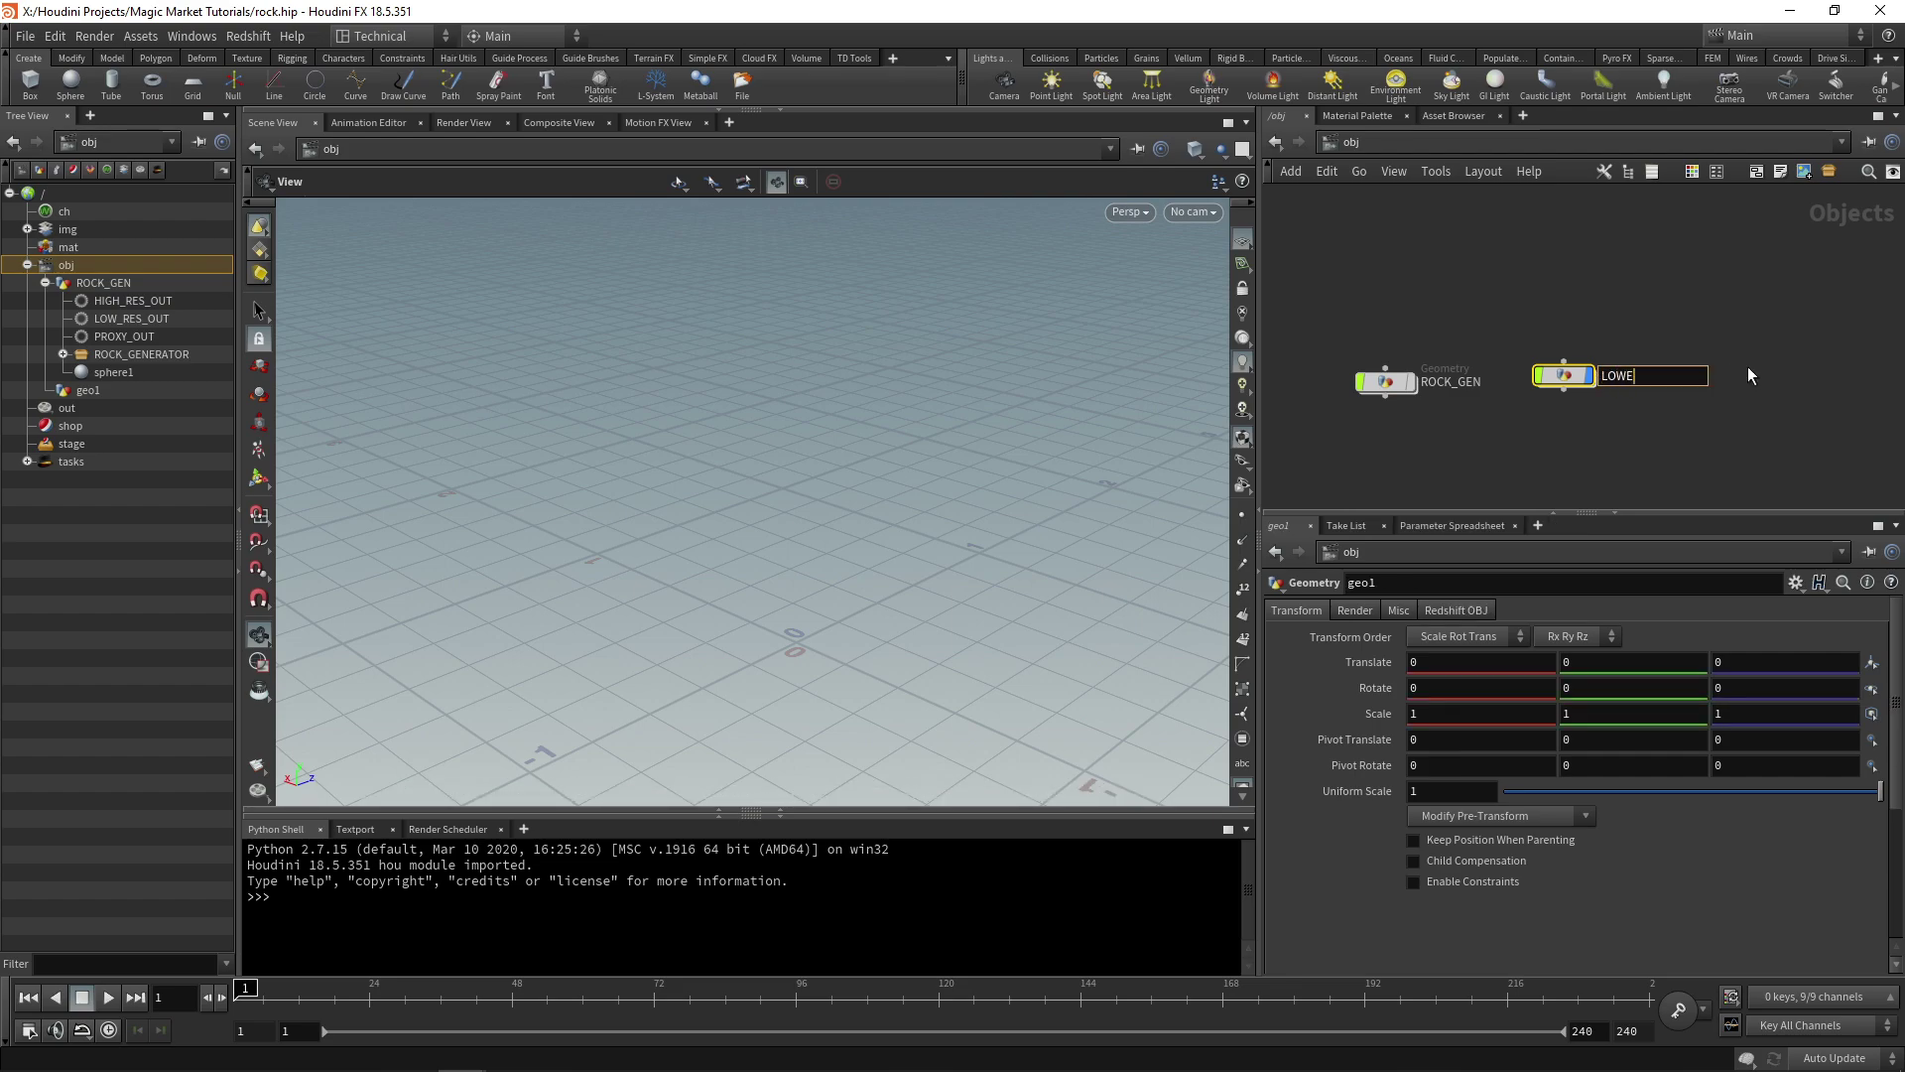
text(_GEO)
key(Return)
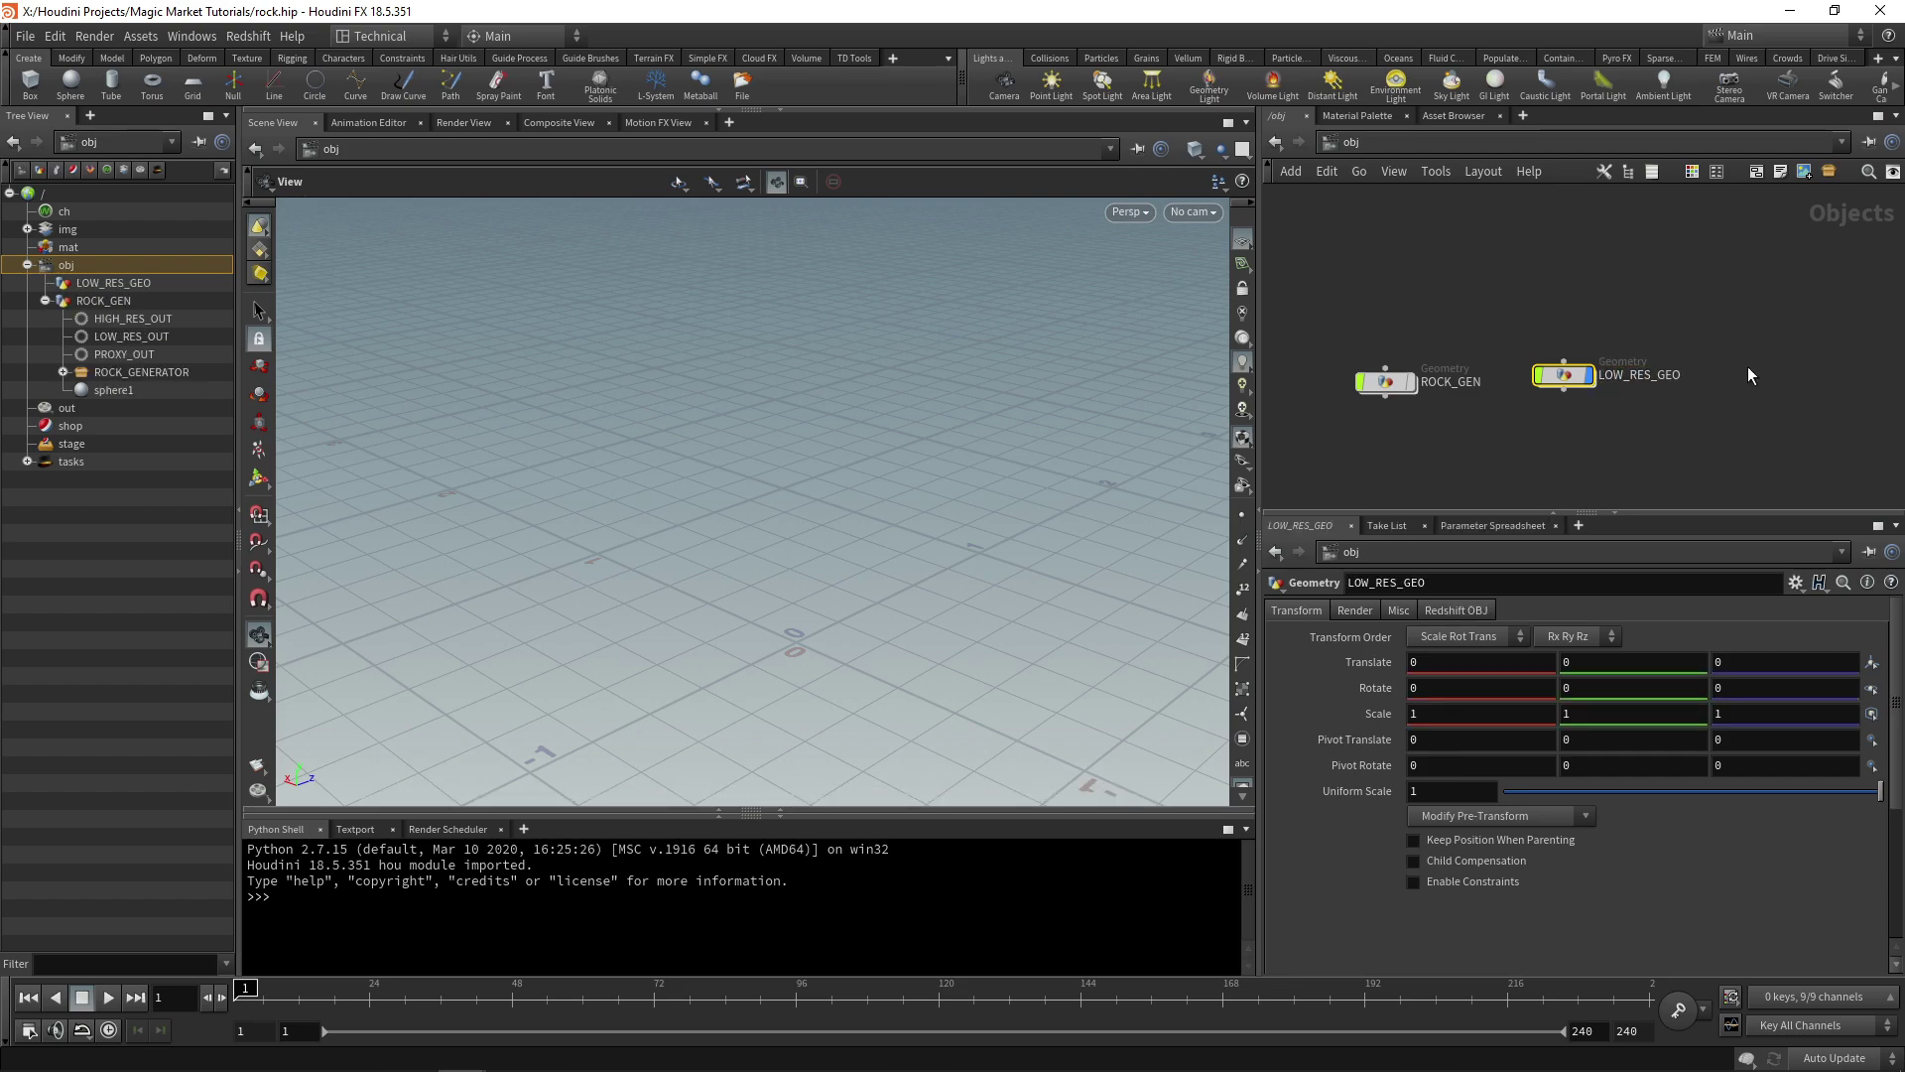
- Duplicate LOW_RES_GEO beside the original and name the copy HIGH_RES_GEO
click(1747, 372)
double_click(1786, 377)
text(HIGH_RES_GEO)
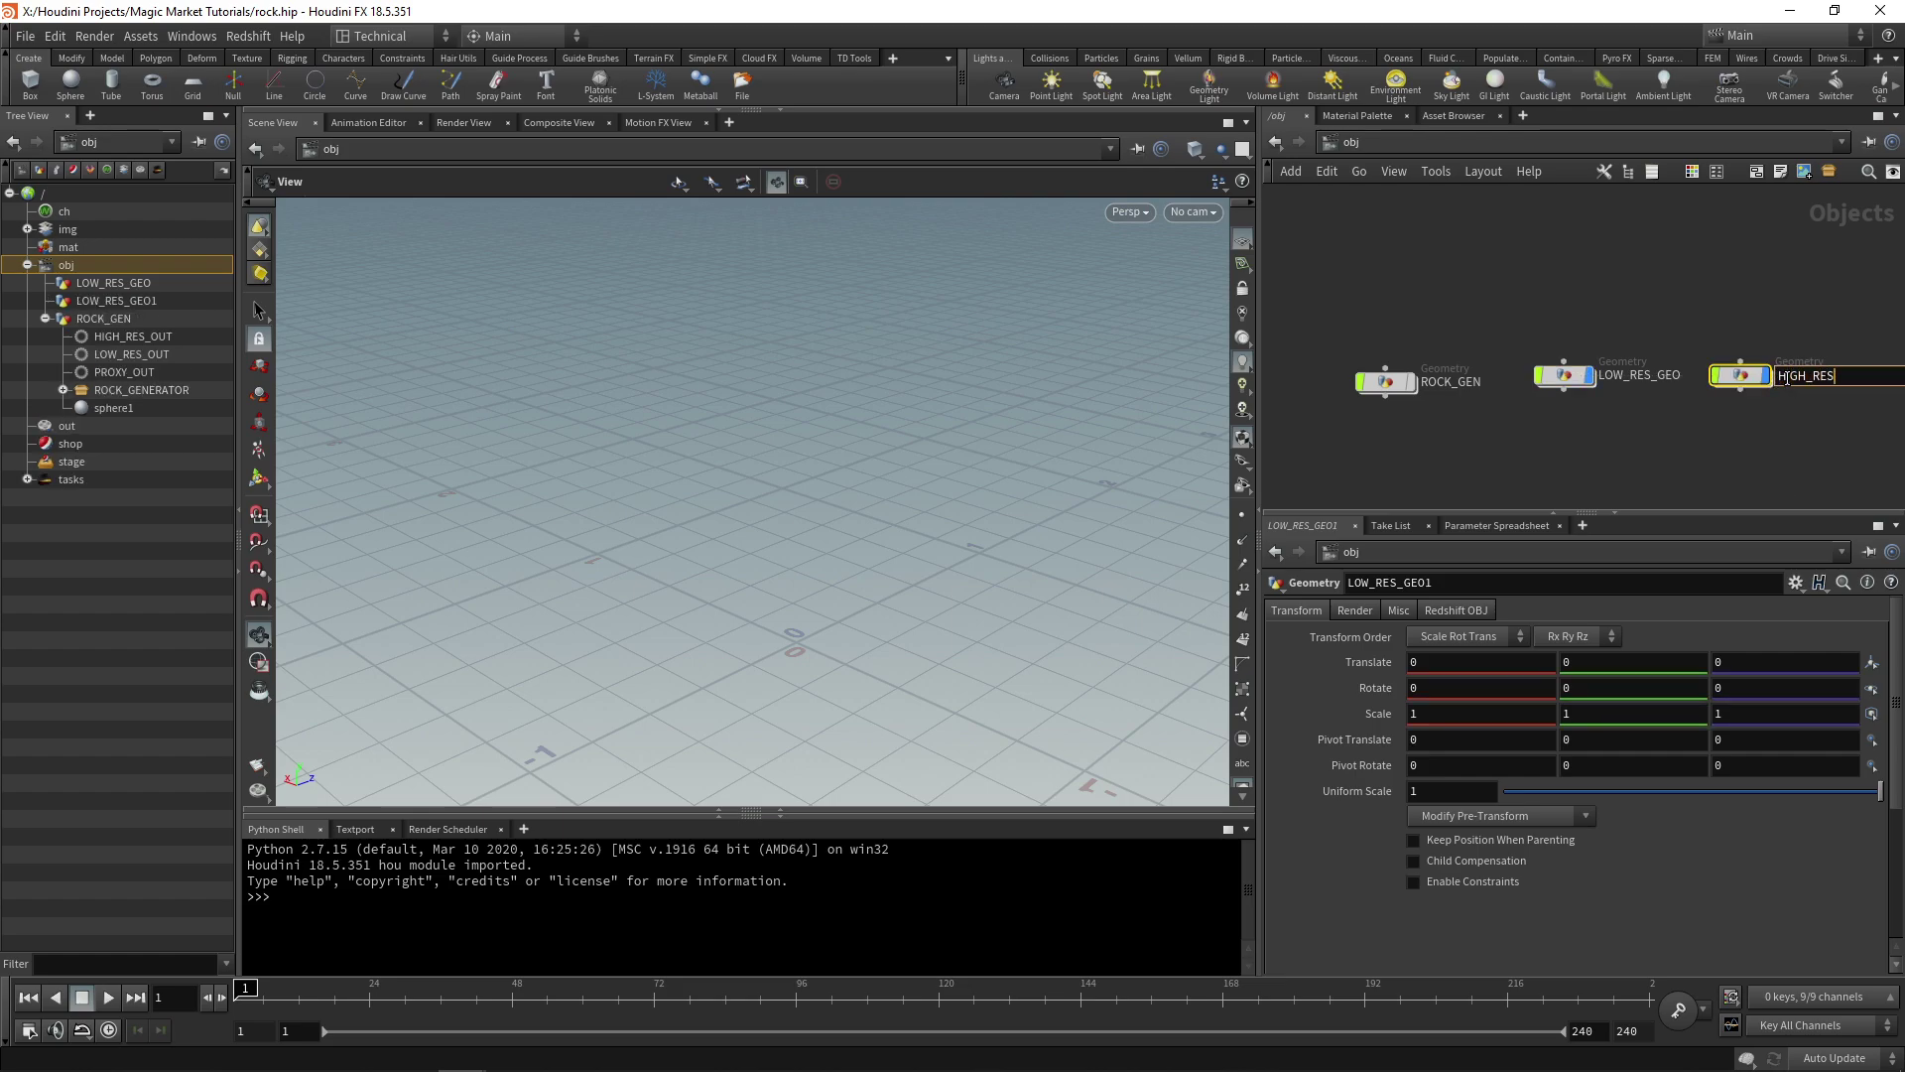
key(Return)
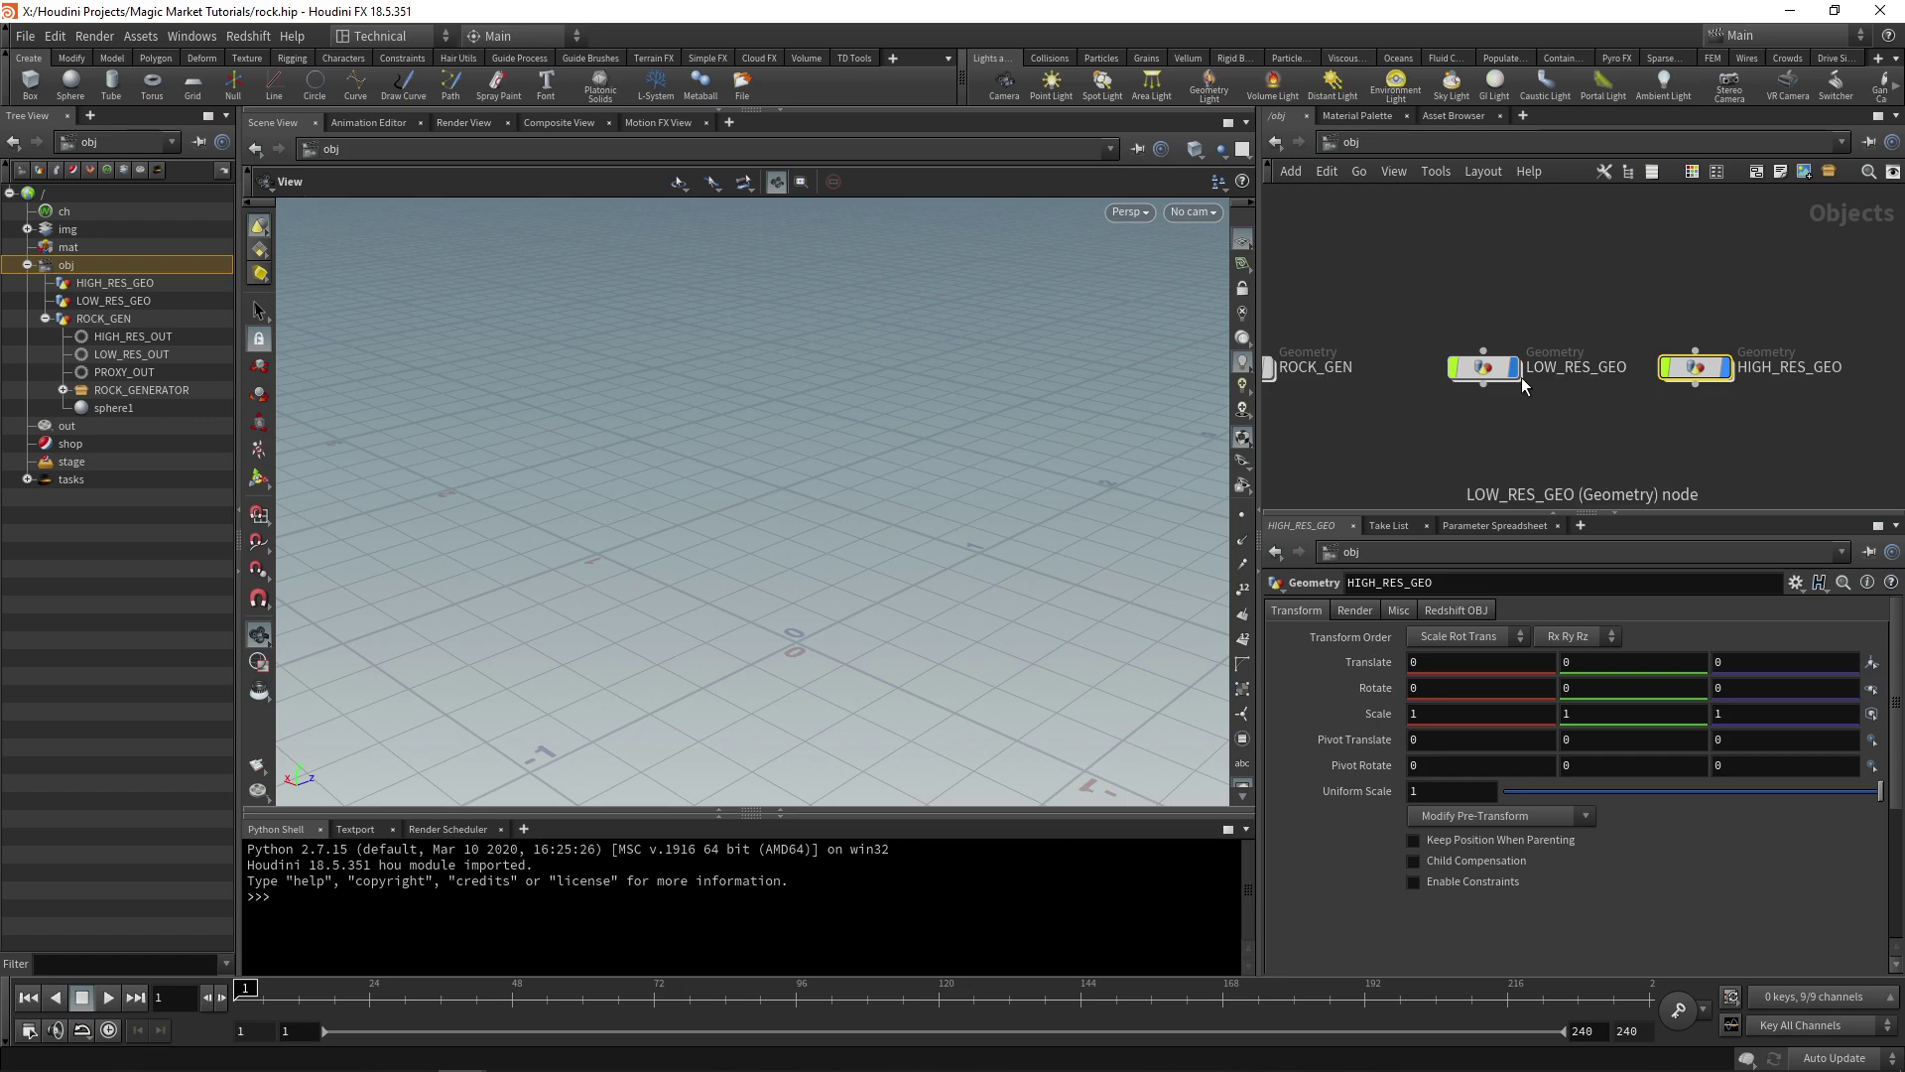
- Add an Object Merge node inside the LOW_RES_GEO object's network
mouse_move(1488, 377)
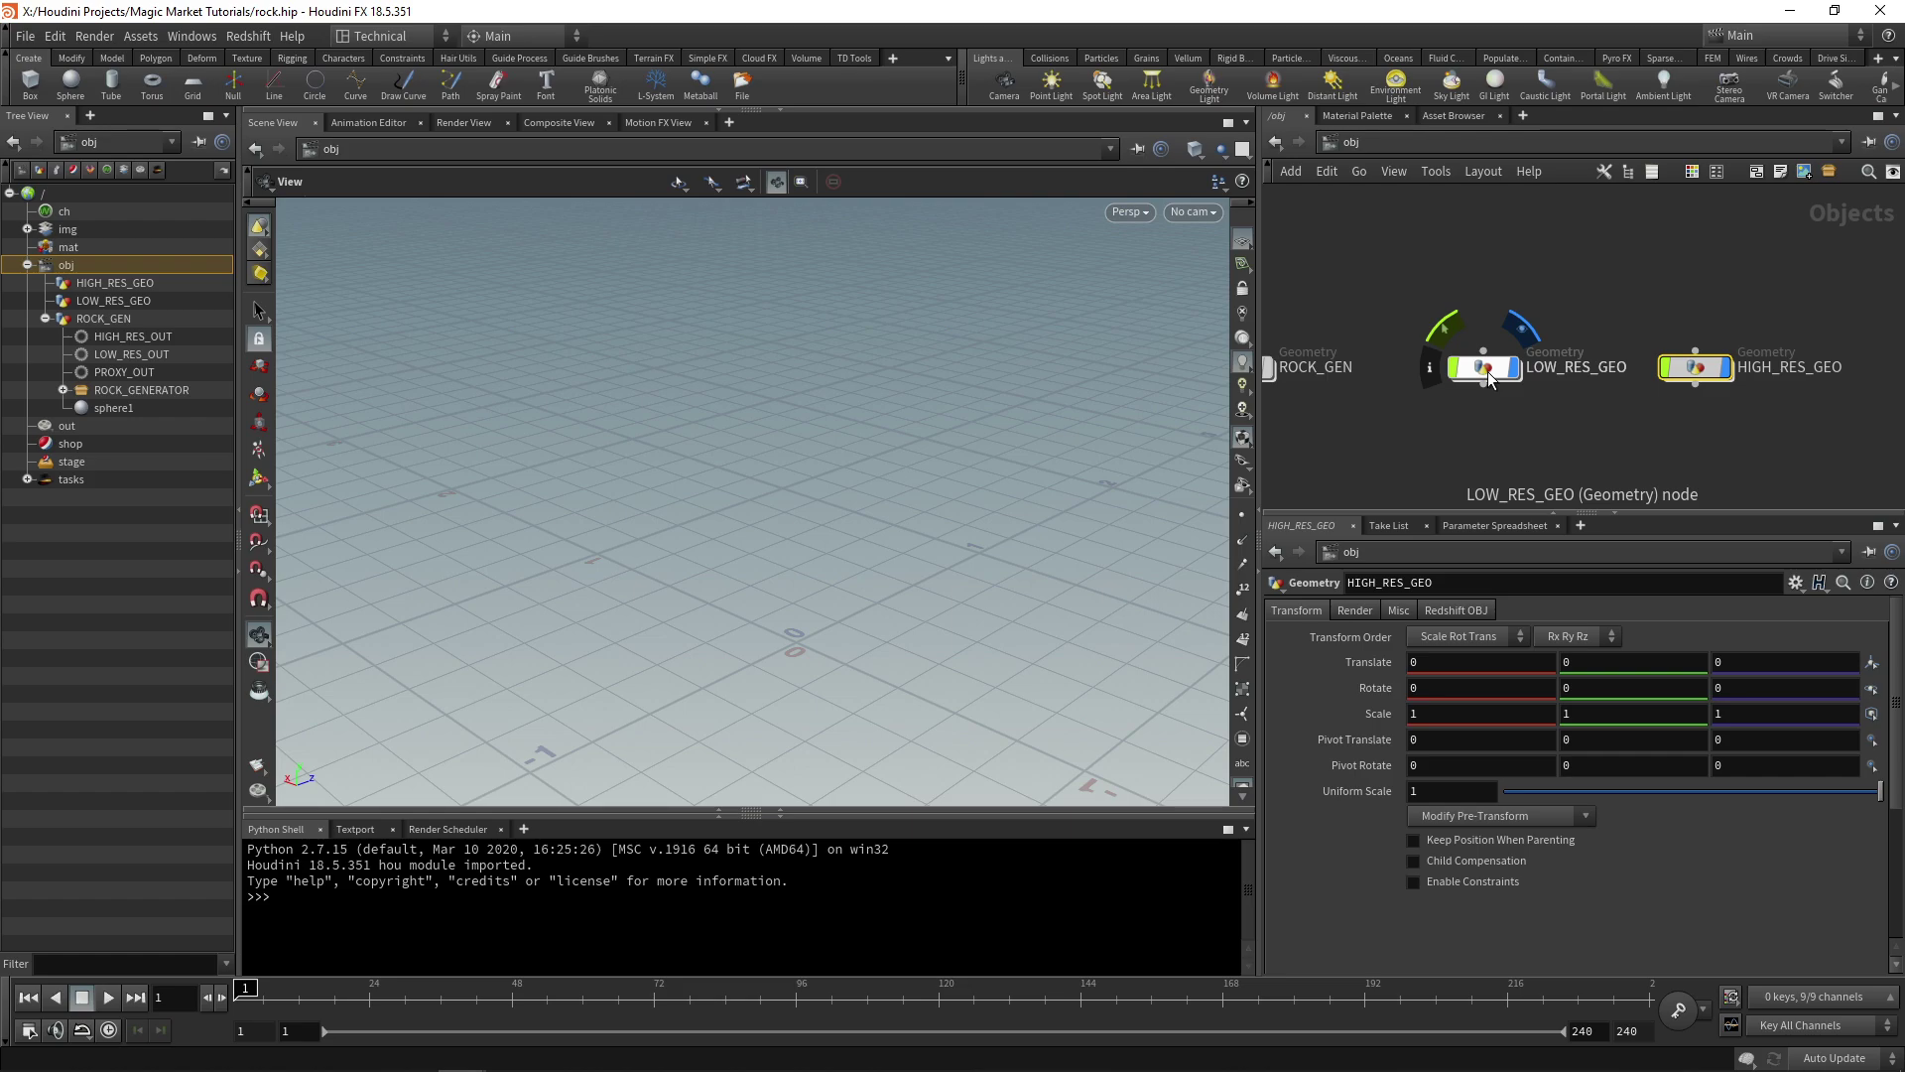
double_click(1485, 369)
key(Tab)
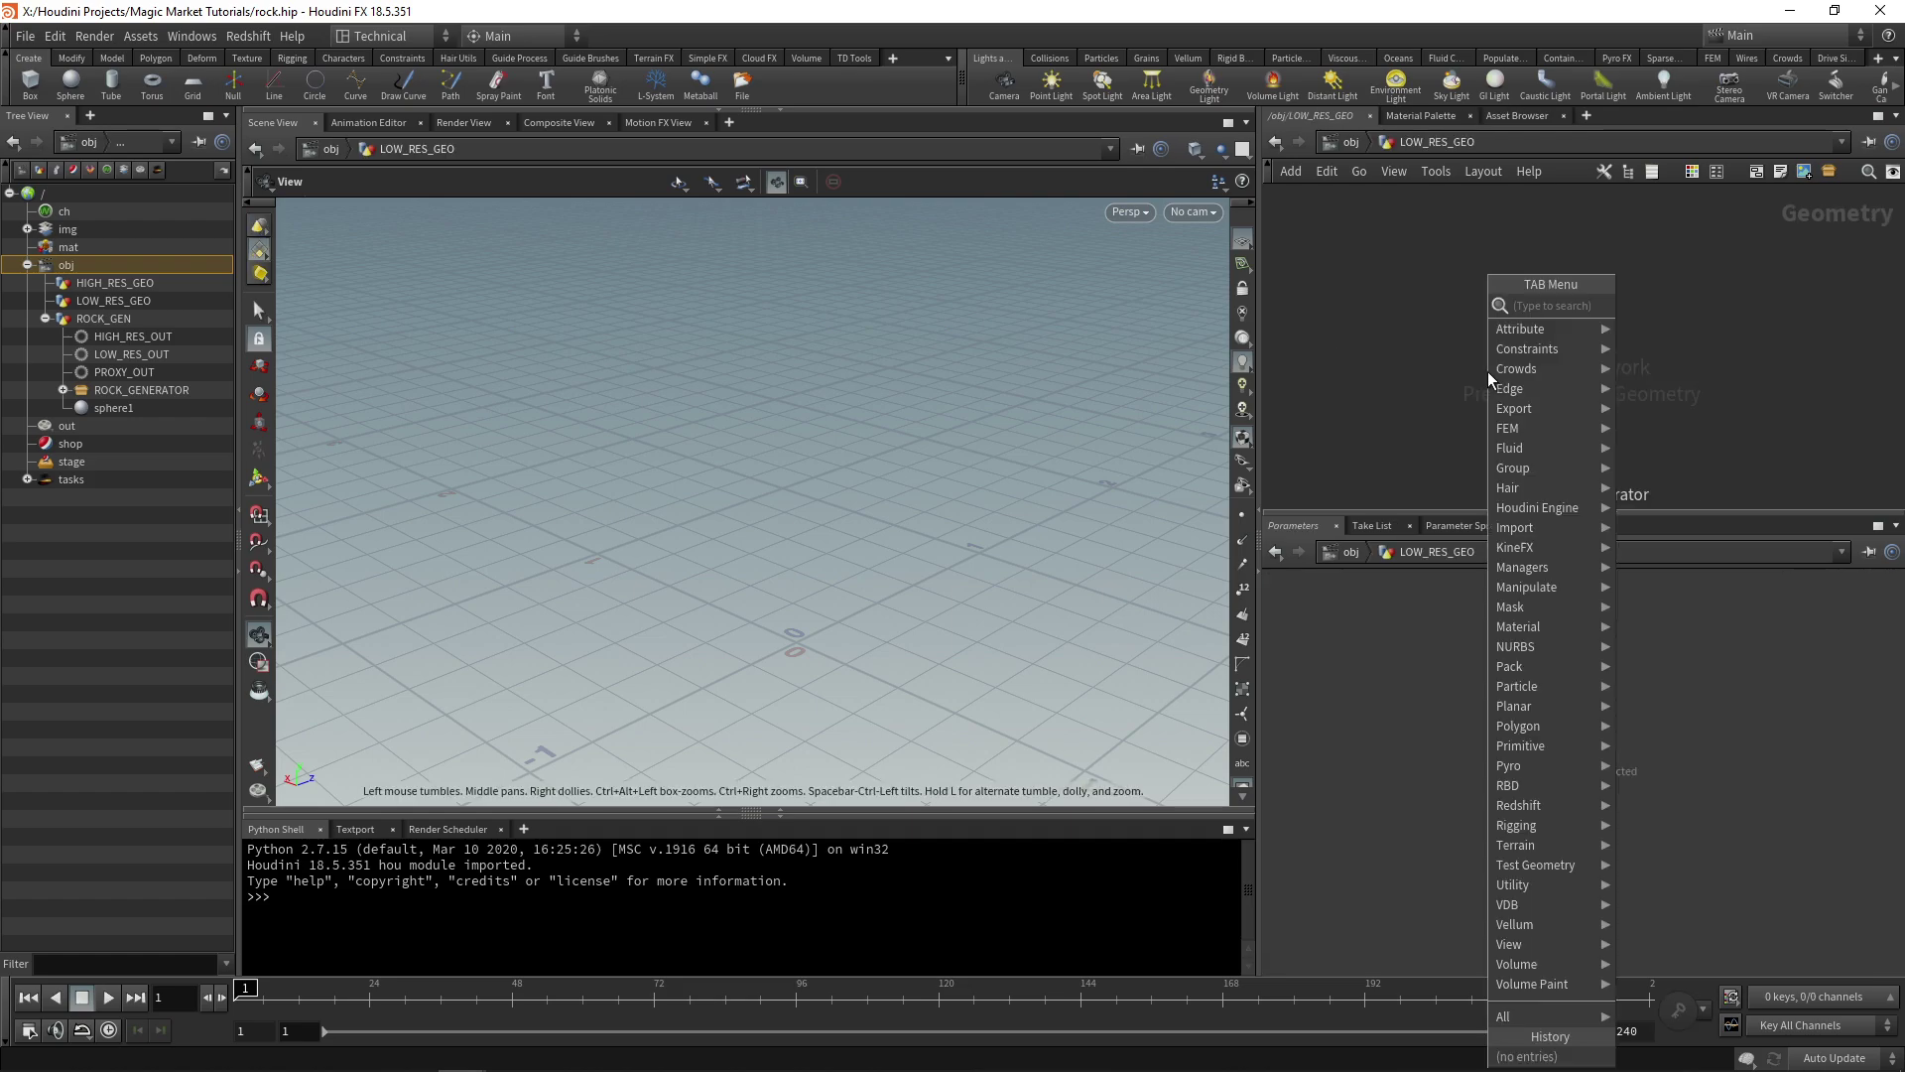
text(onje)
key(BackSpace)
key(BackSpace)
key(BackSpace)
text(bj)
key(Return)
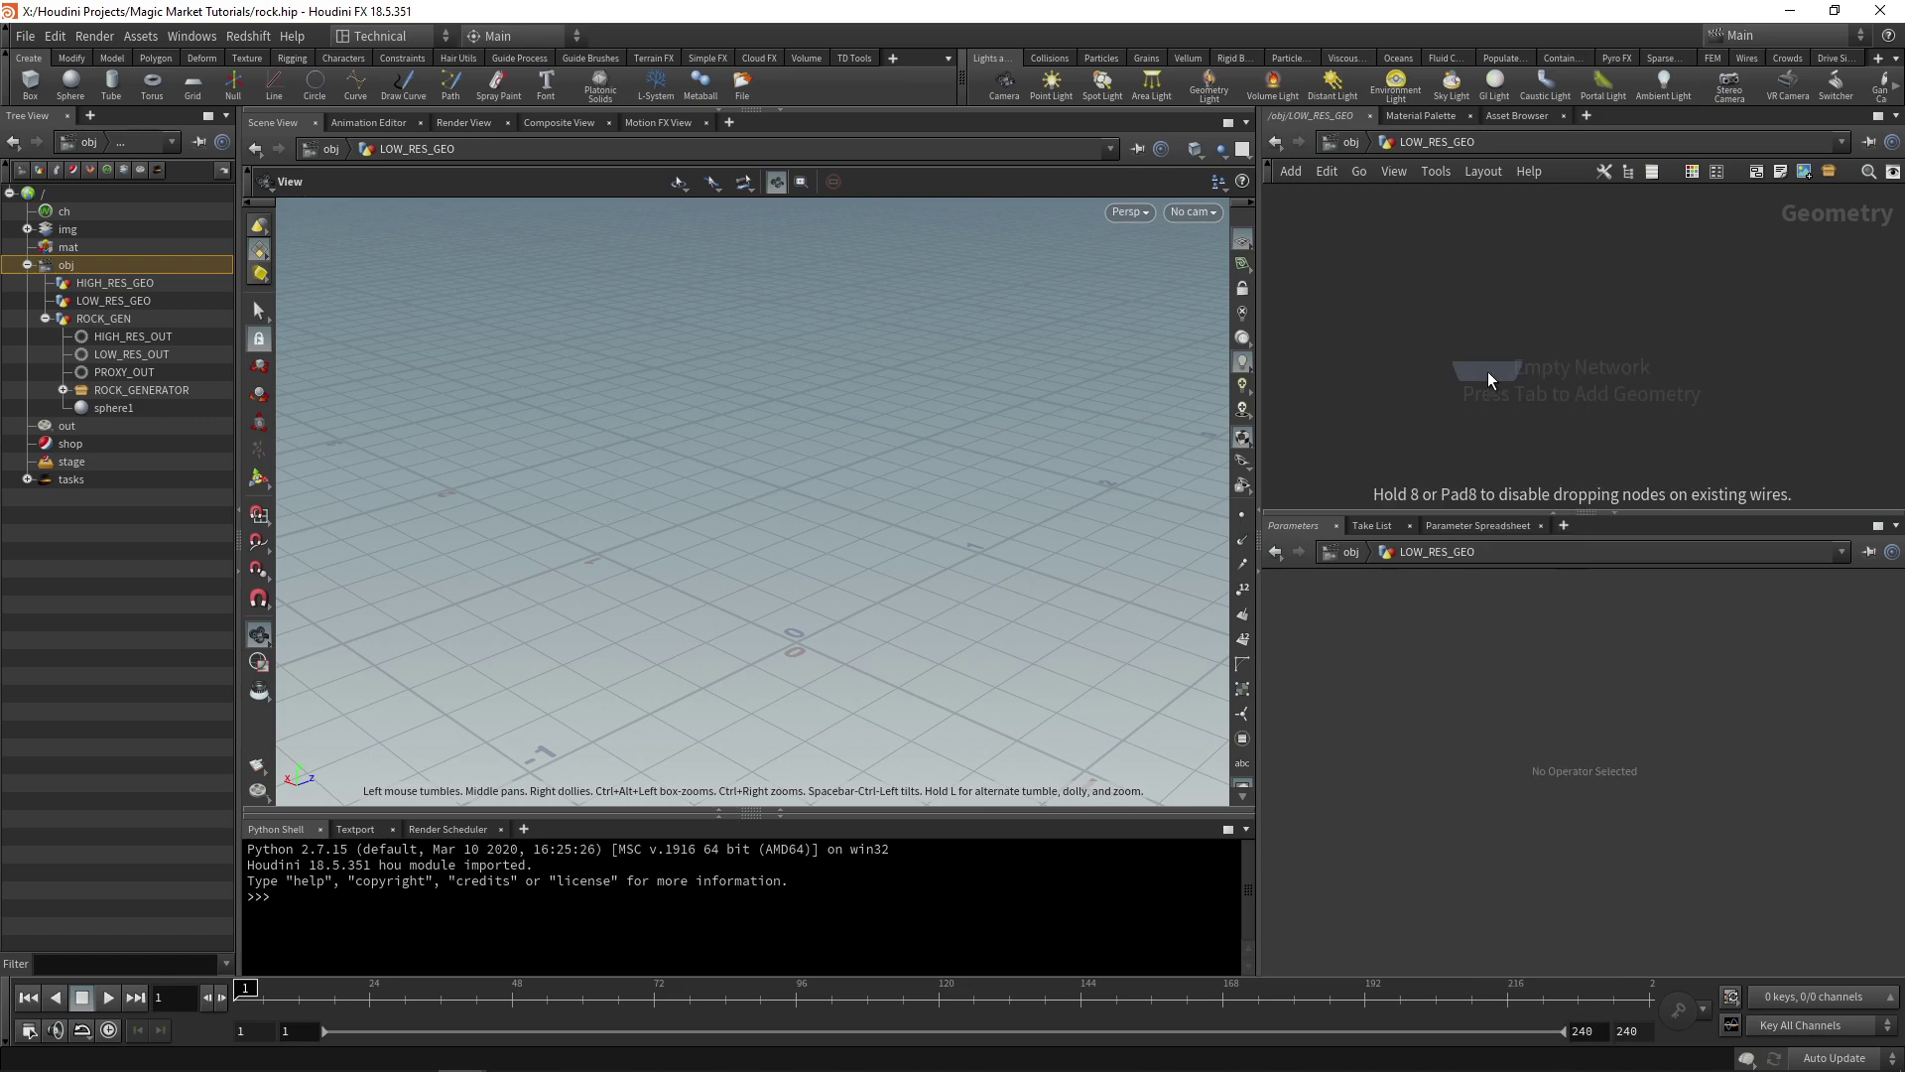
click(1539, 298)
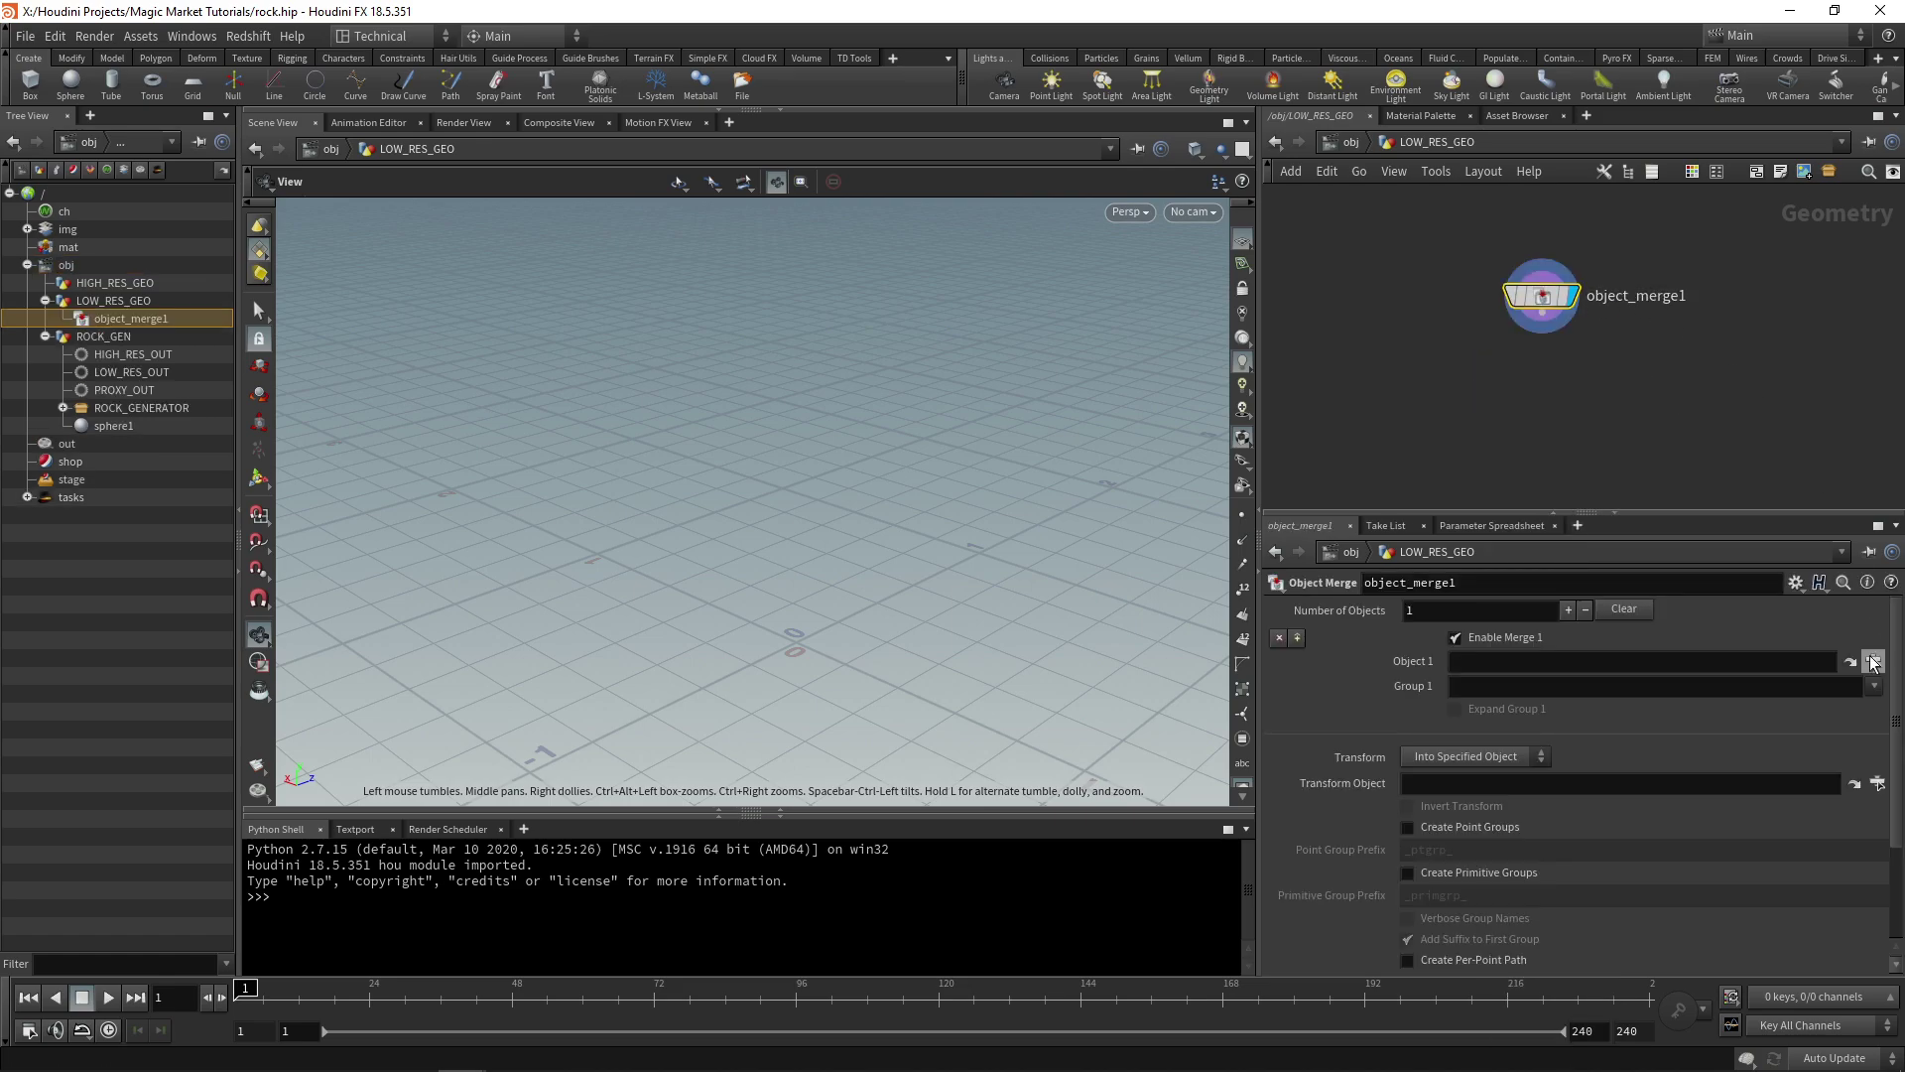
- Set Object 1 of the Object Merge in LOW_RES_GEO to ROCK_GEN's LOW_RES_OUT node
click(1873, 661)
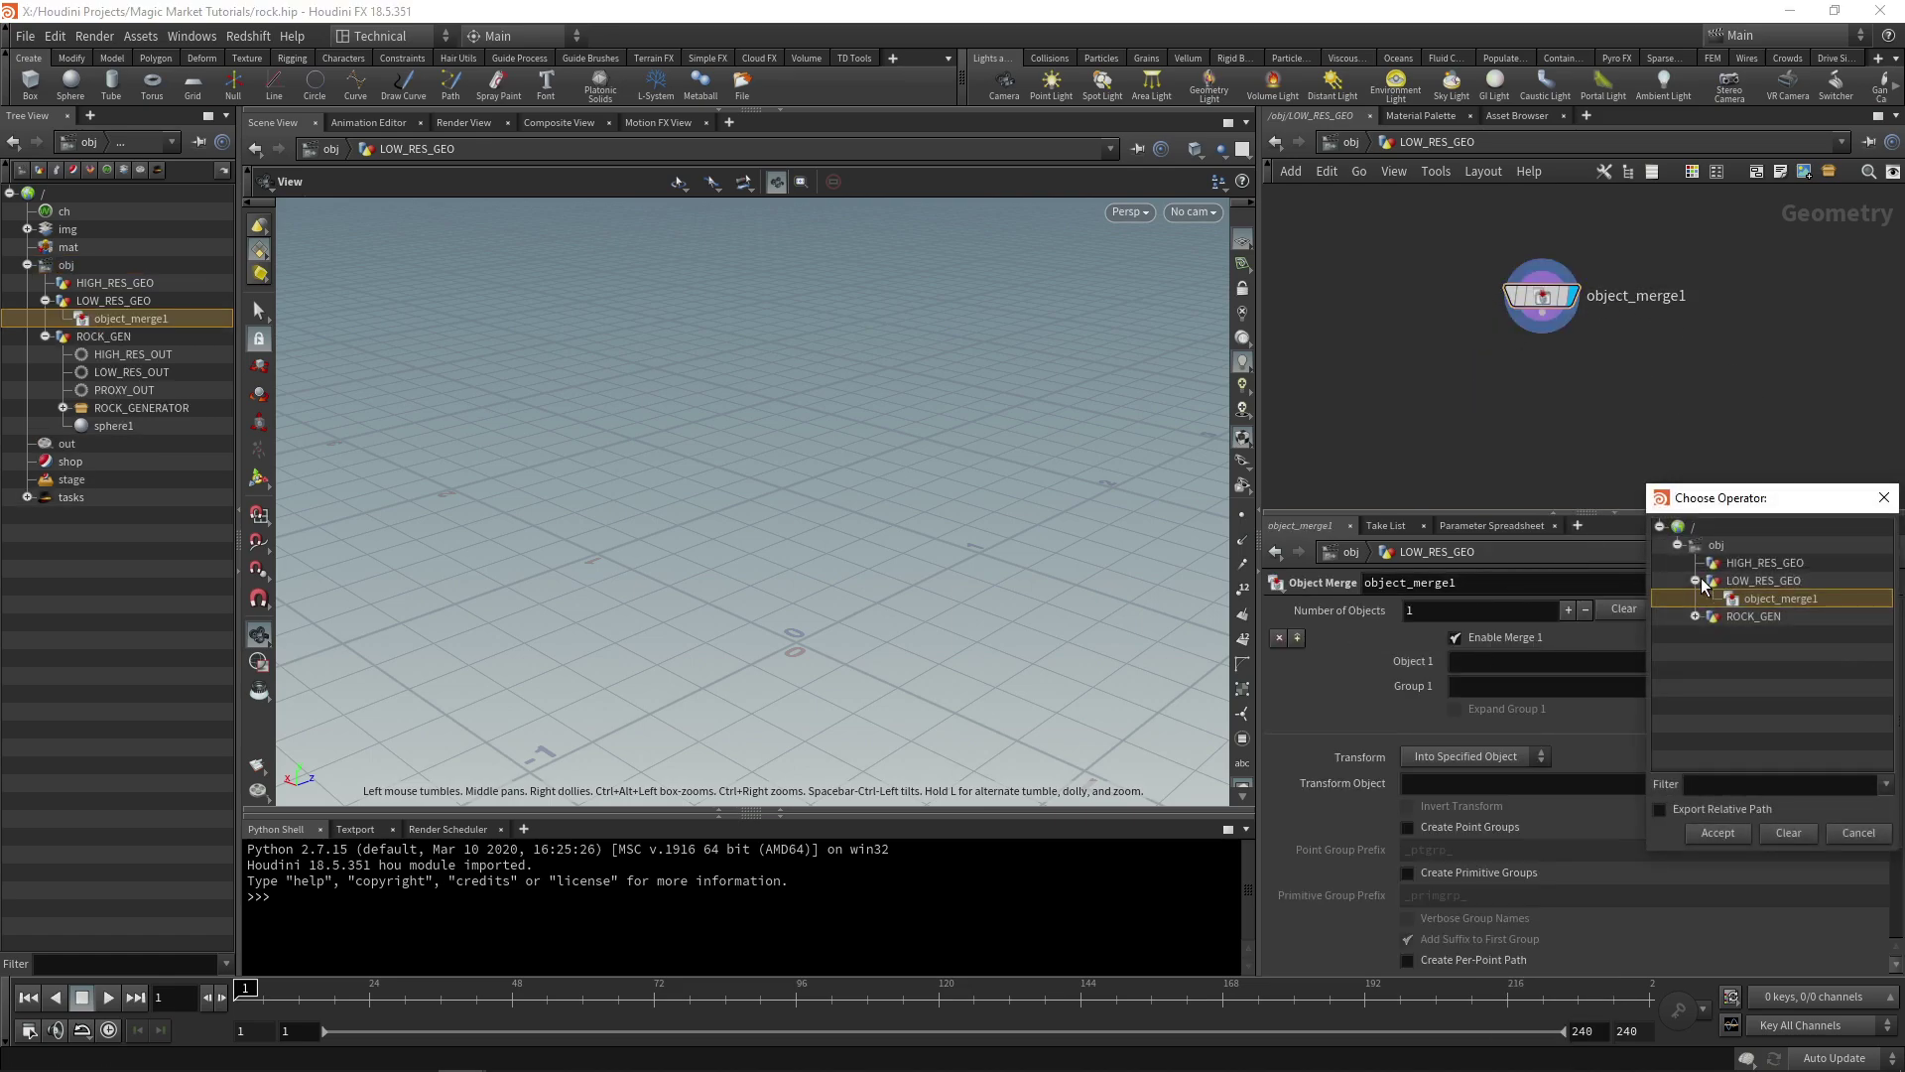
click(1695, 616)
double_click(1778, 653)
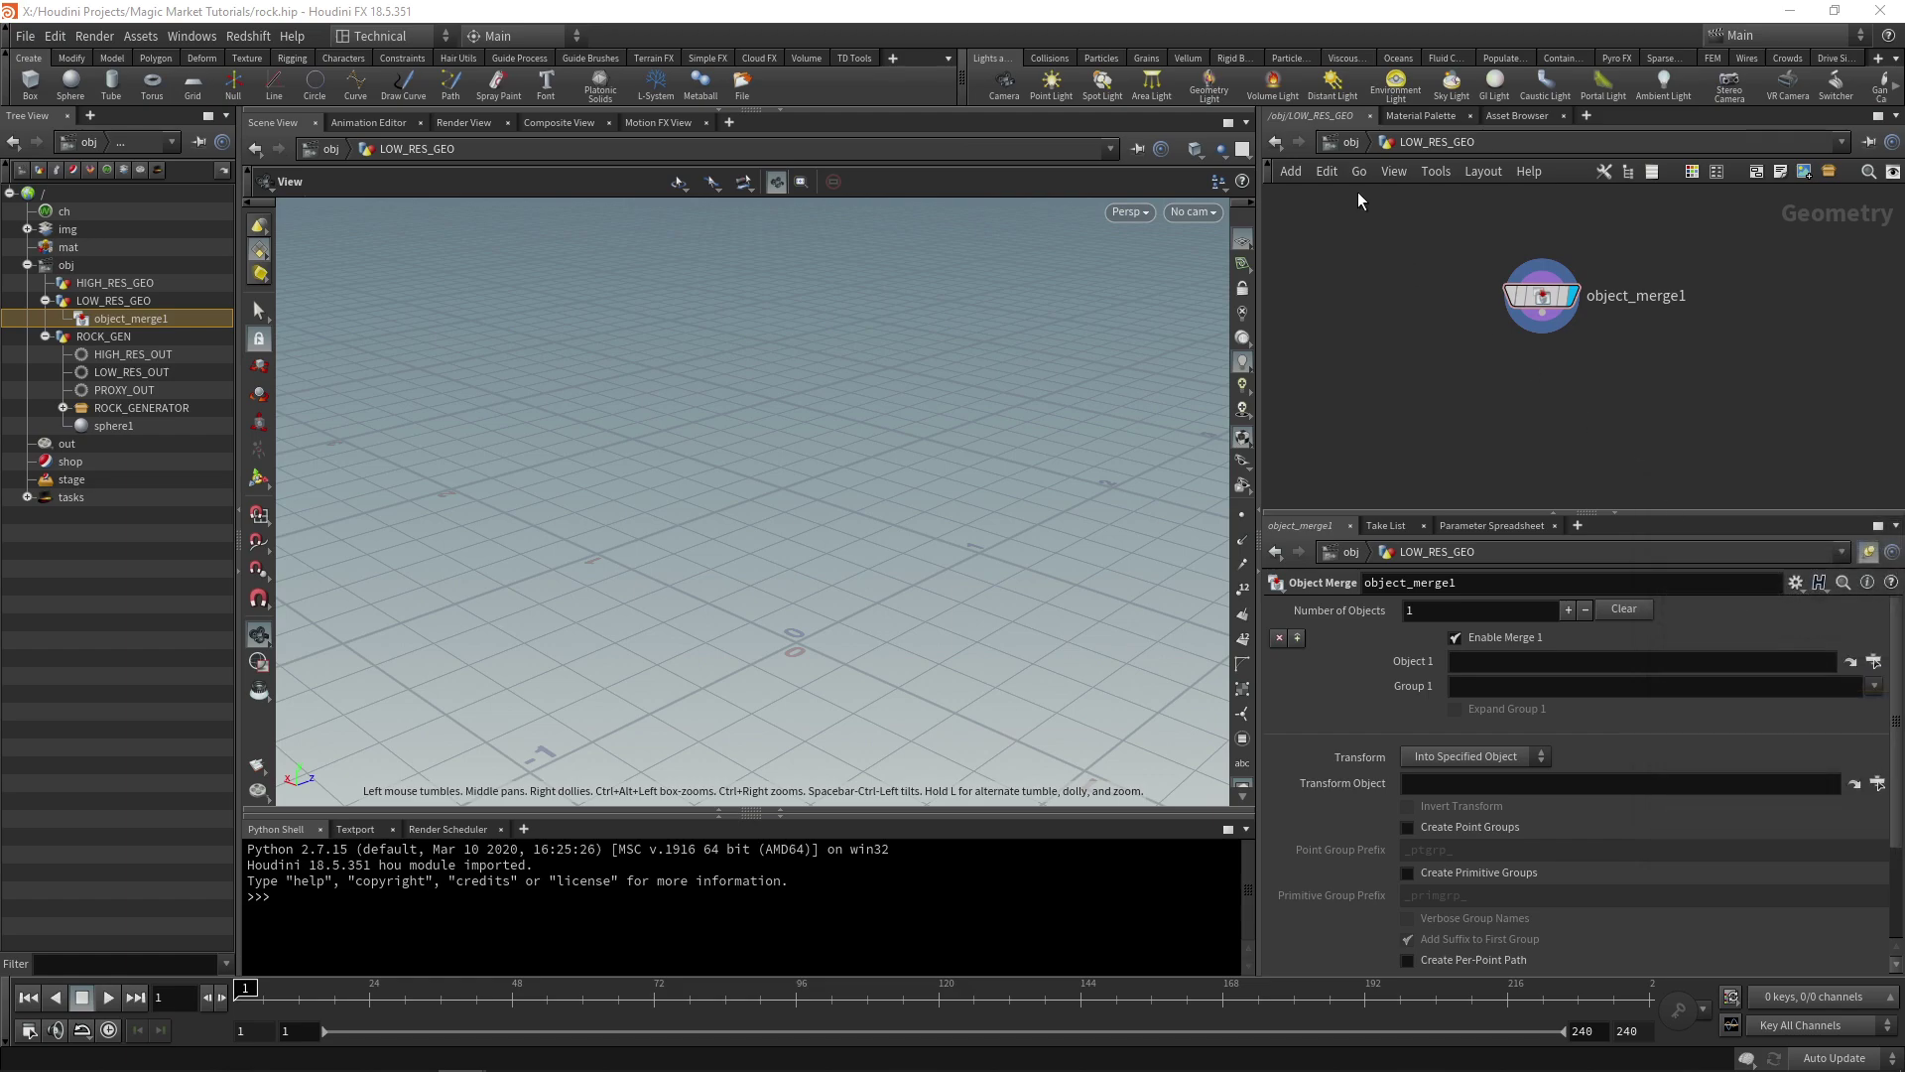
- Add an Object Merge node inside HIGH_RES_GEO and set its Object 1 to ROCK_GEN's HIGH_RES_OUT node
key(u)
double_click(1564, 361)
key(Tab)
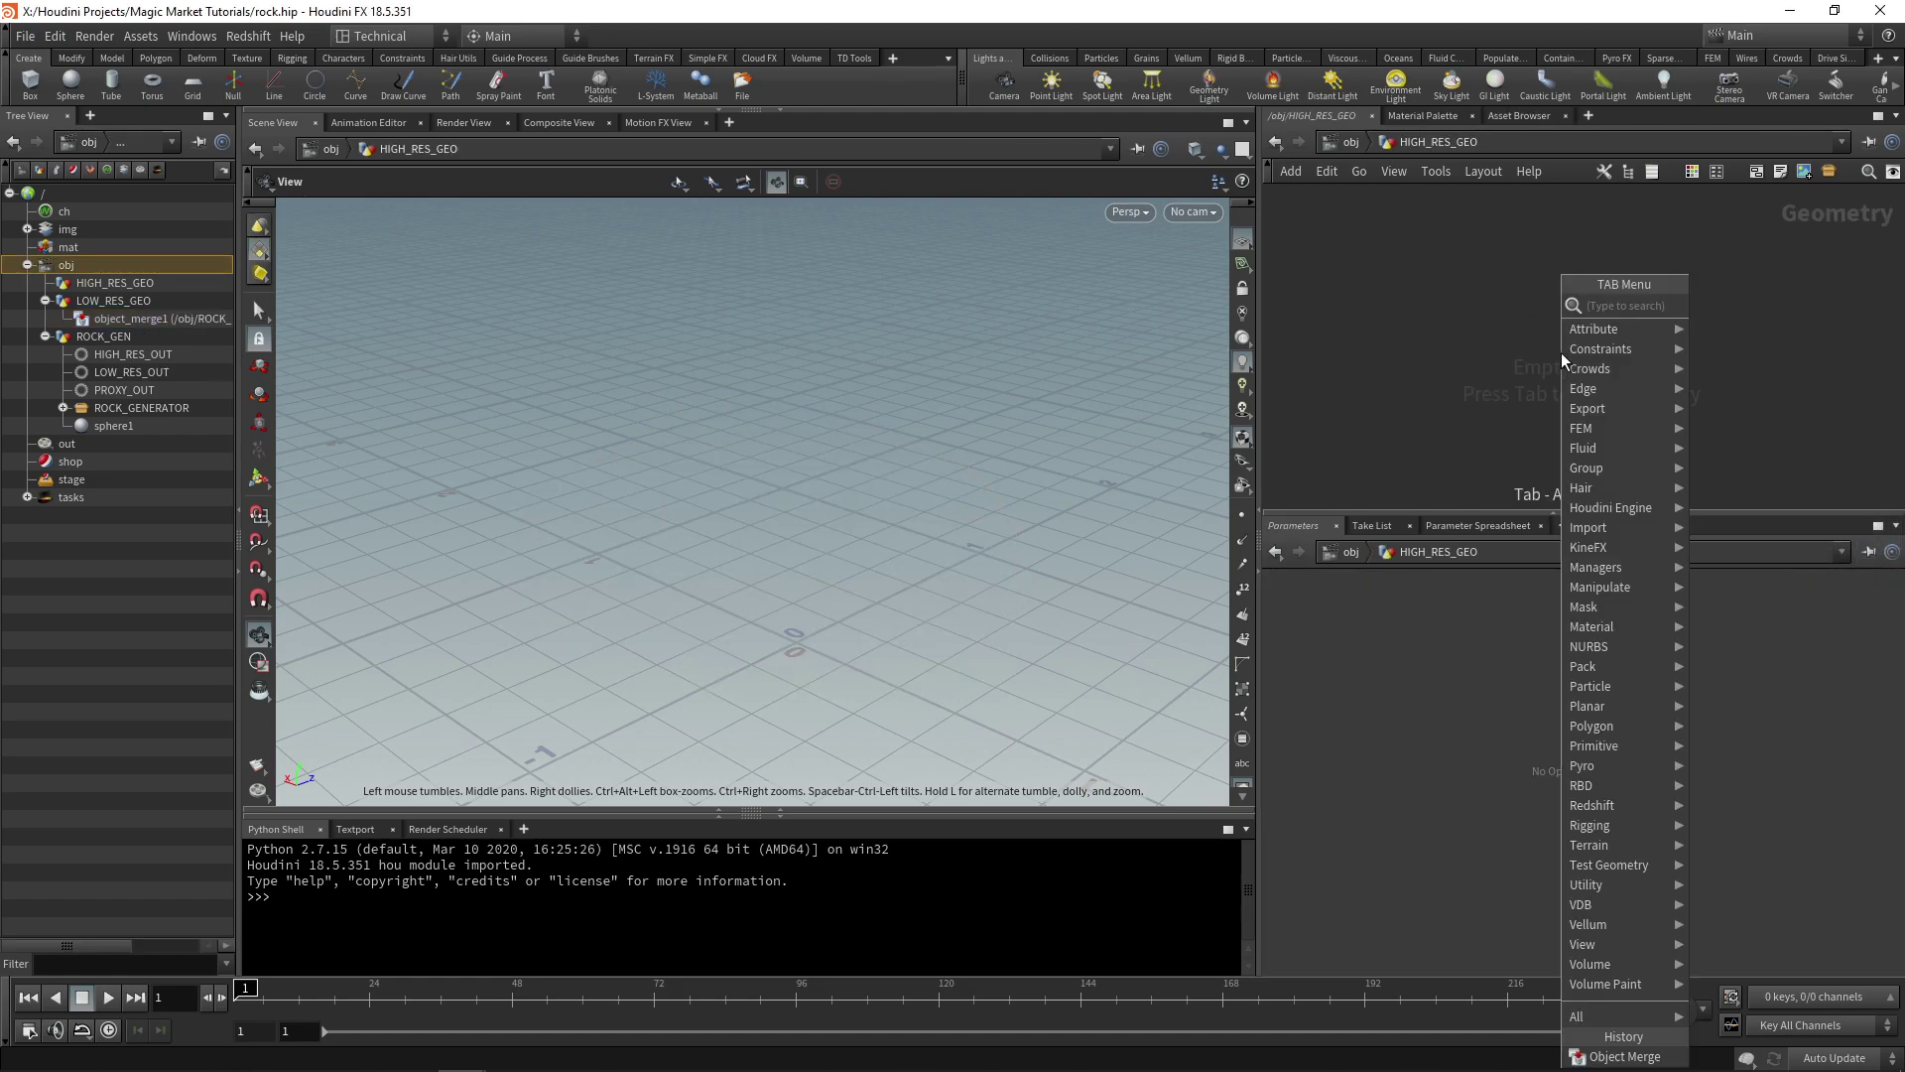
text(objec)
key(Return)
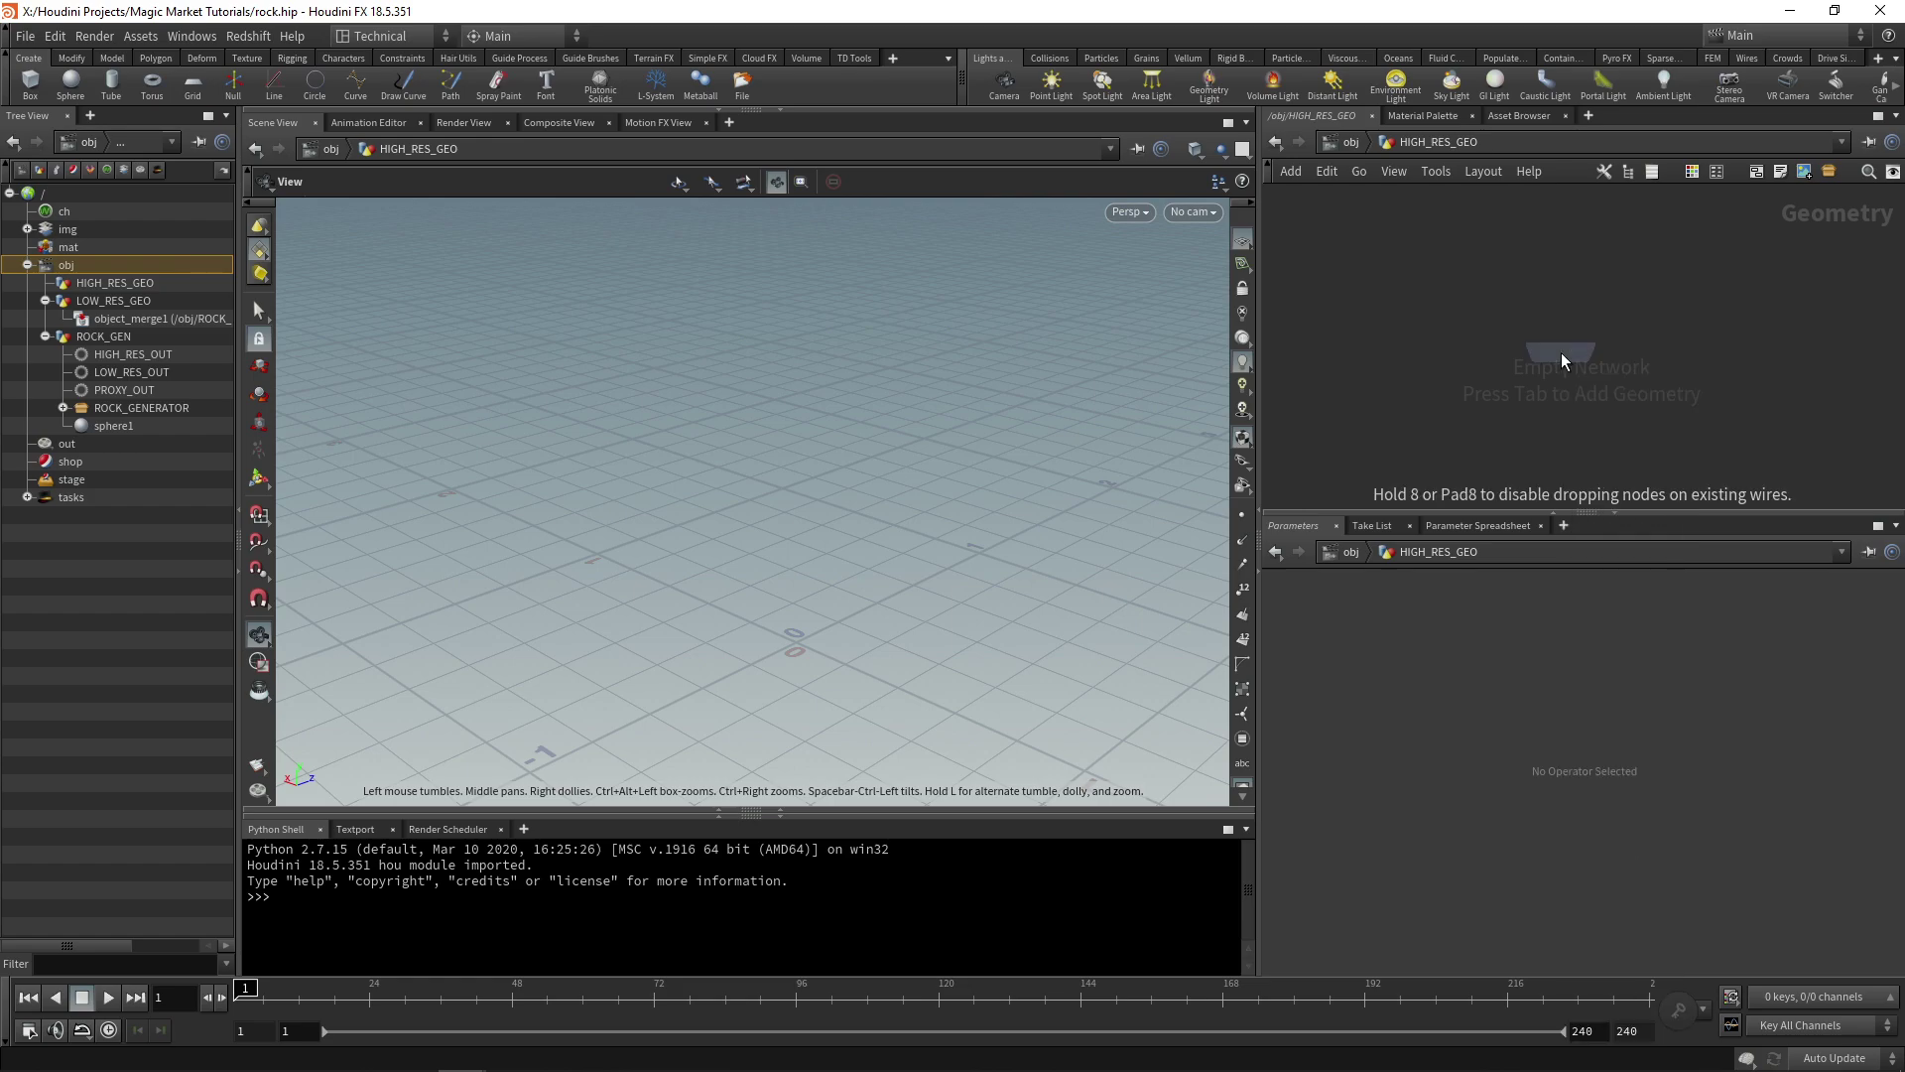
click(1562, 354)
click(1874, 662)
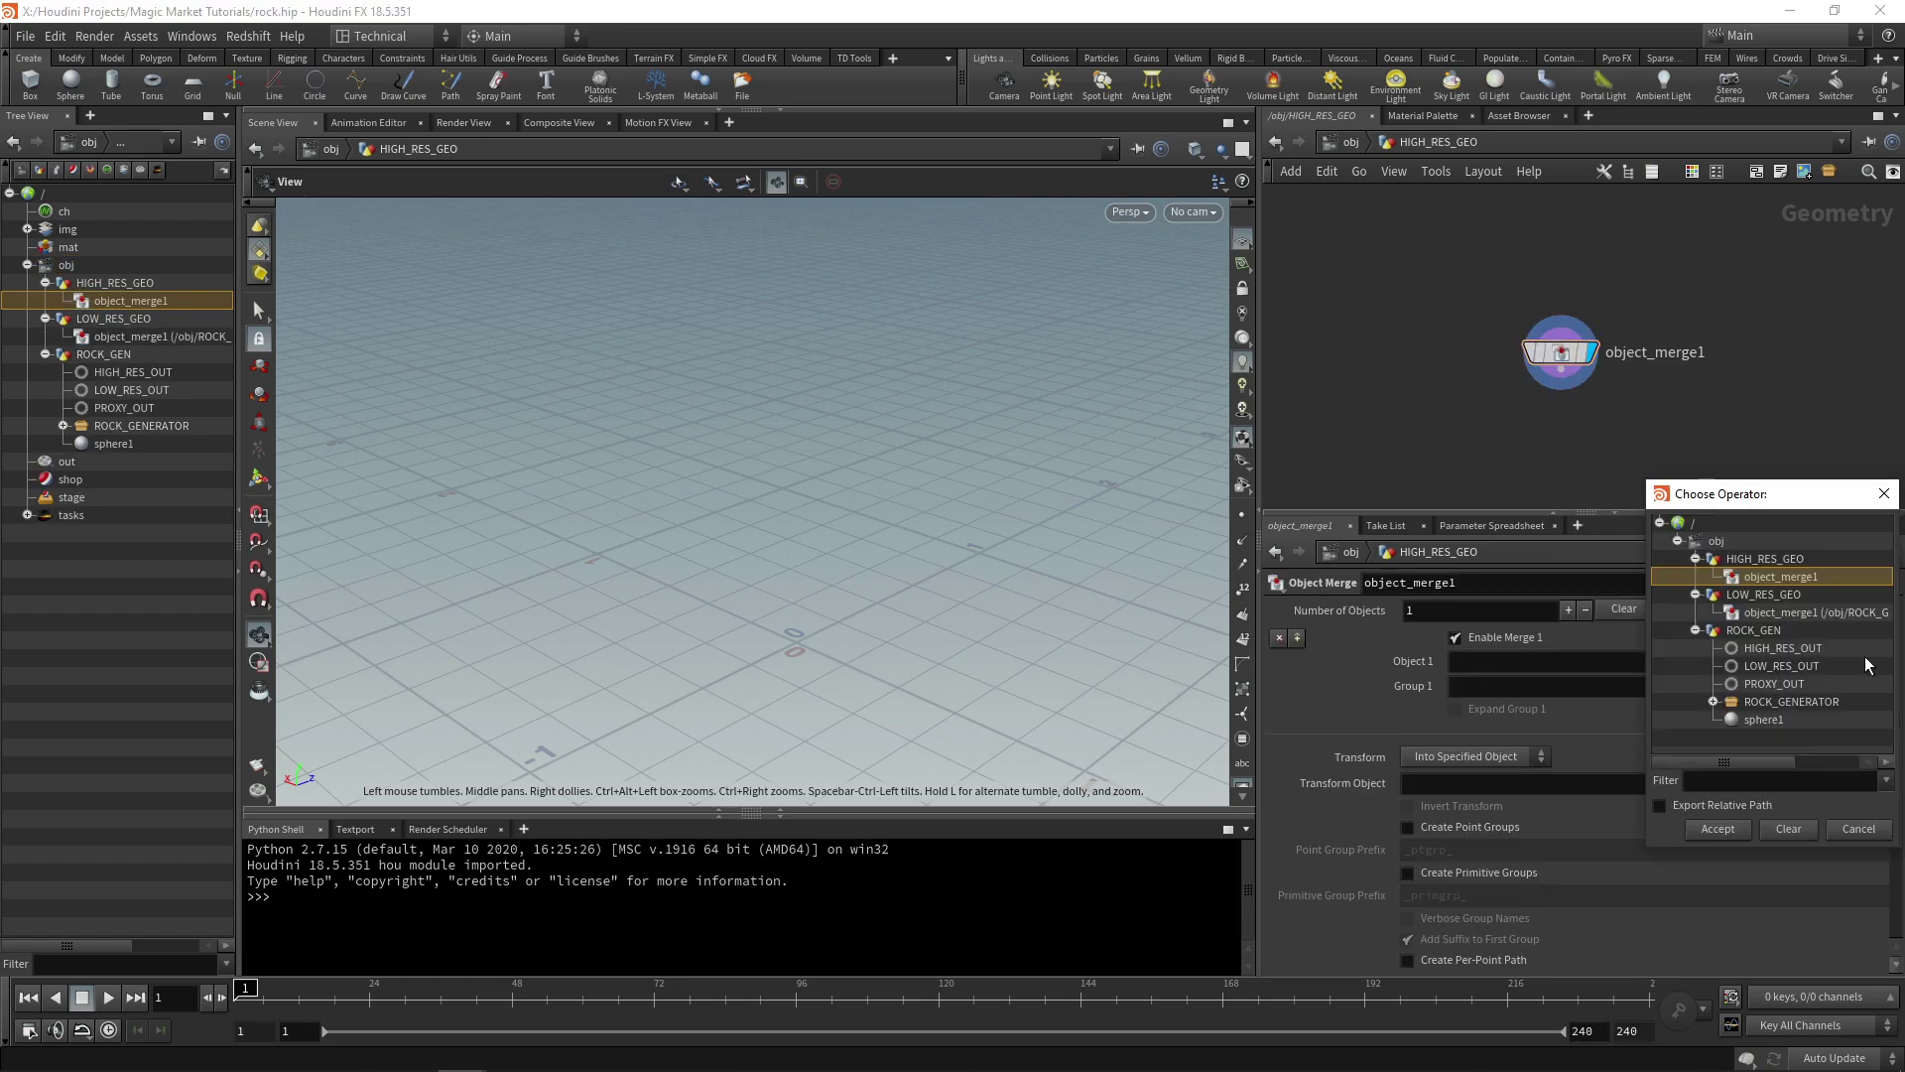
double_click(1791, 667)
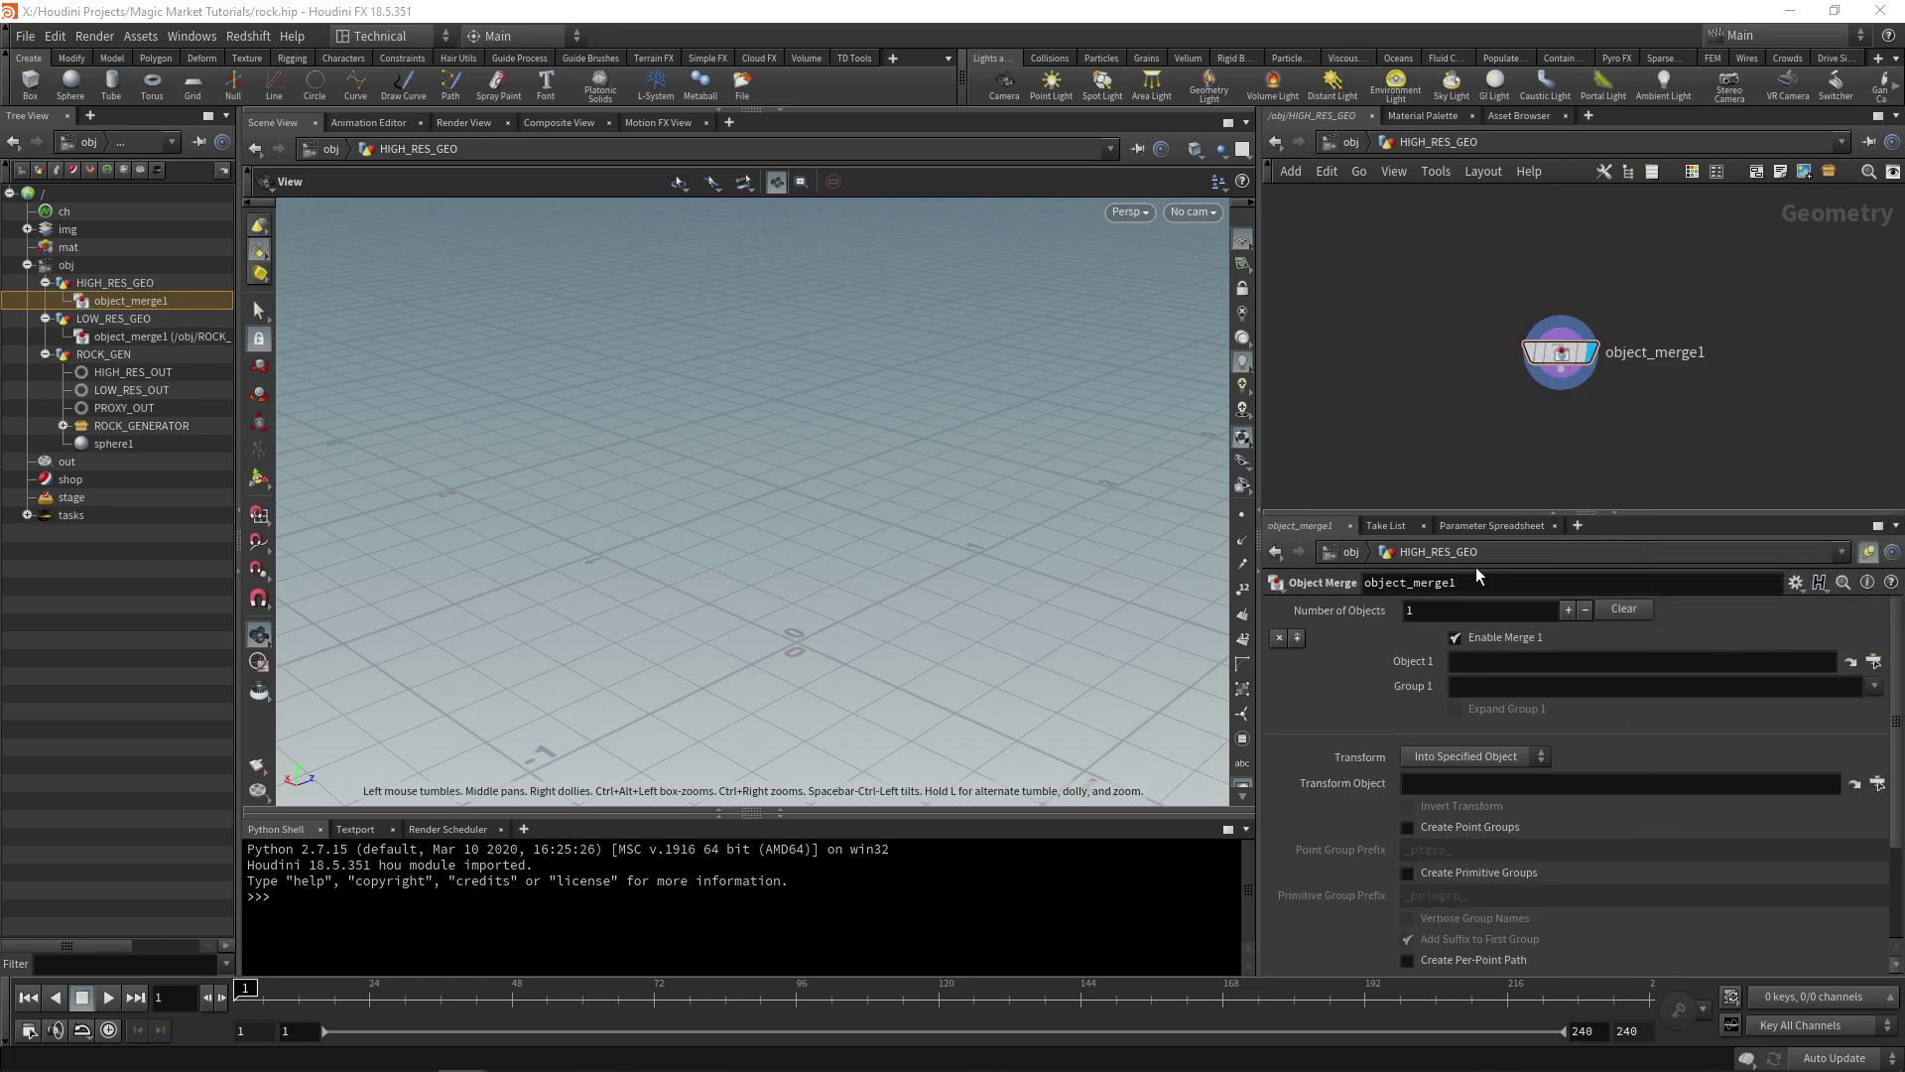
- Switch to the out network and add a Bake Texture node
click(1351, 144)
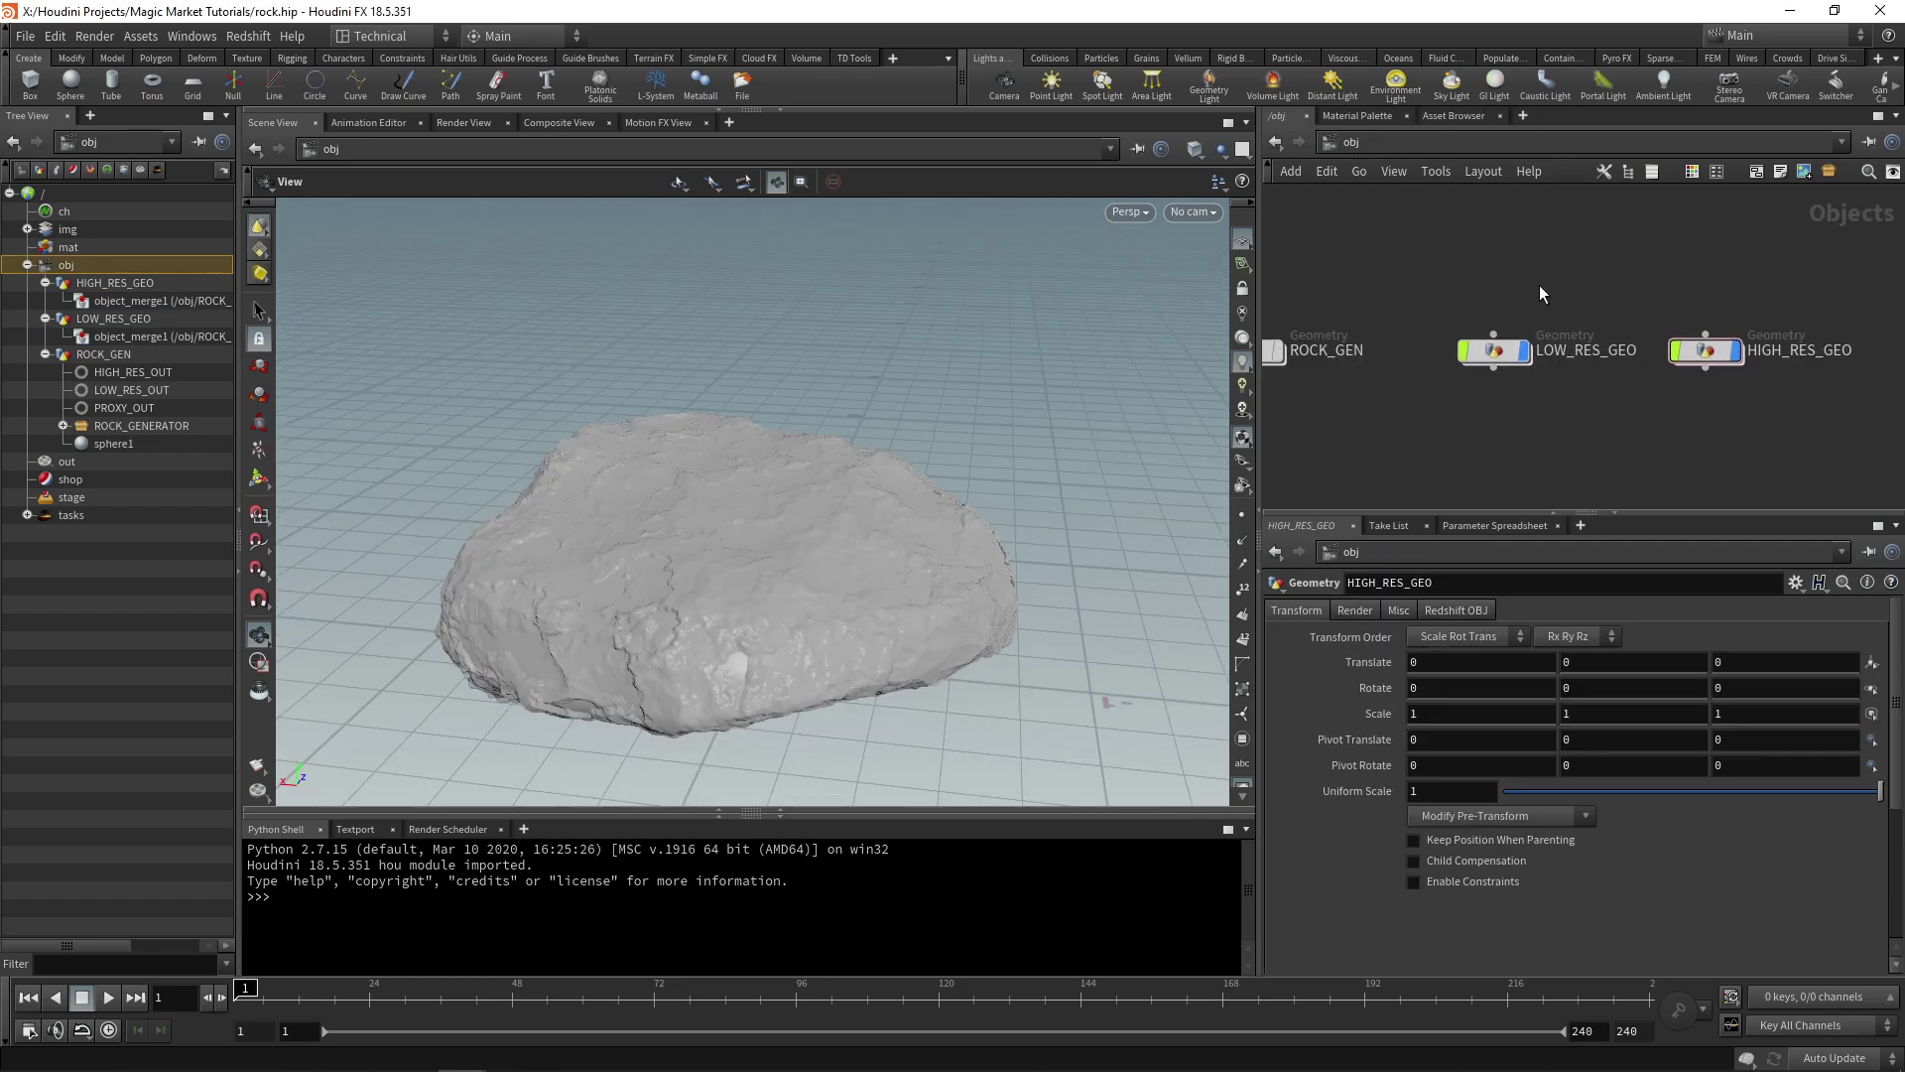
click(1407, 145)
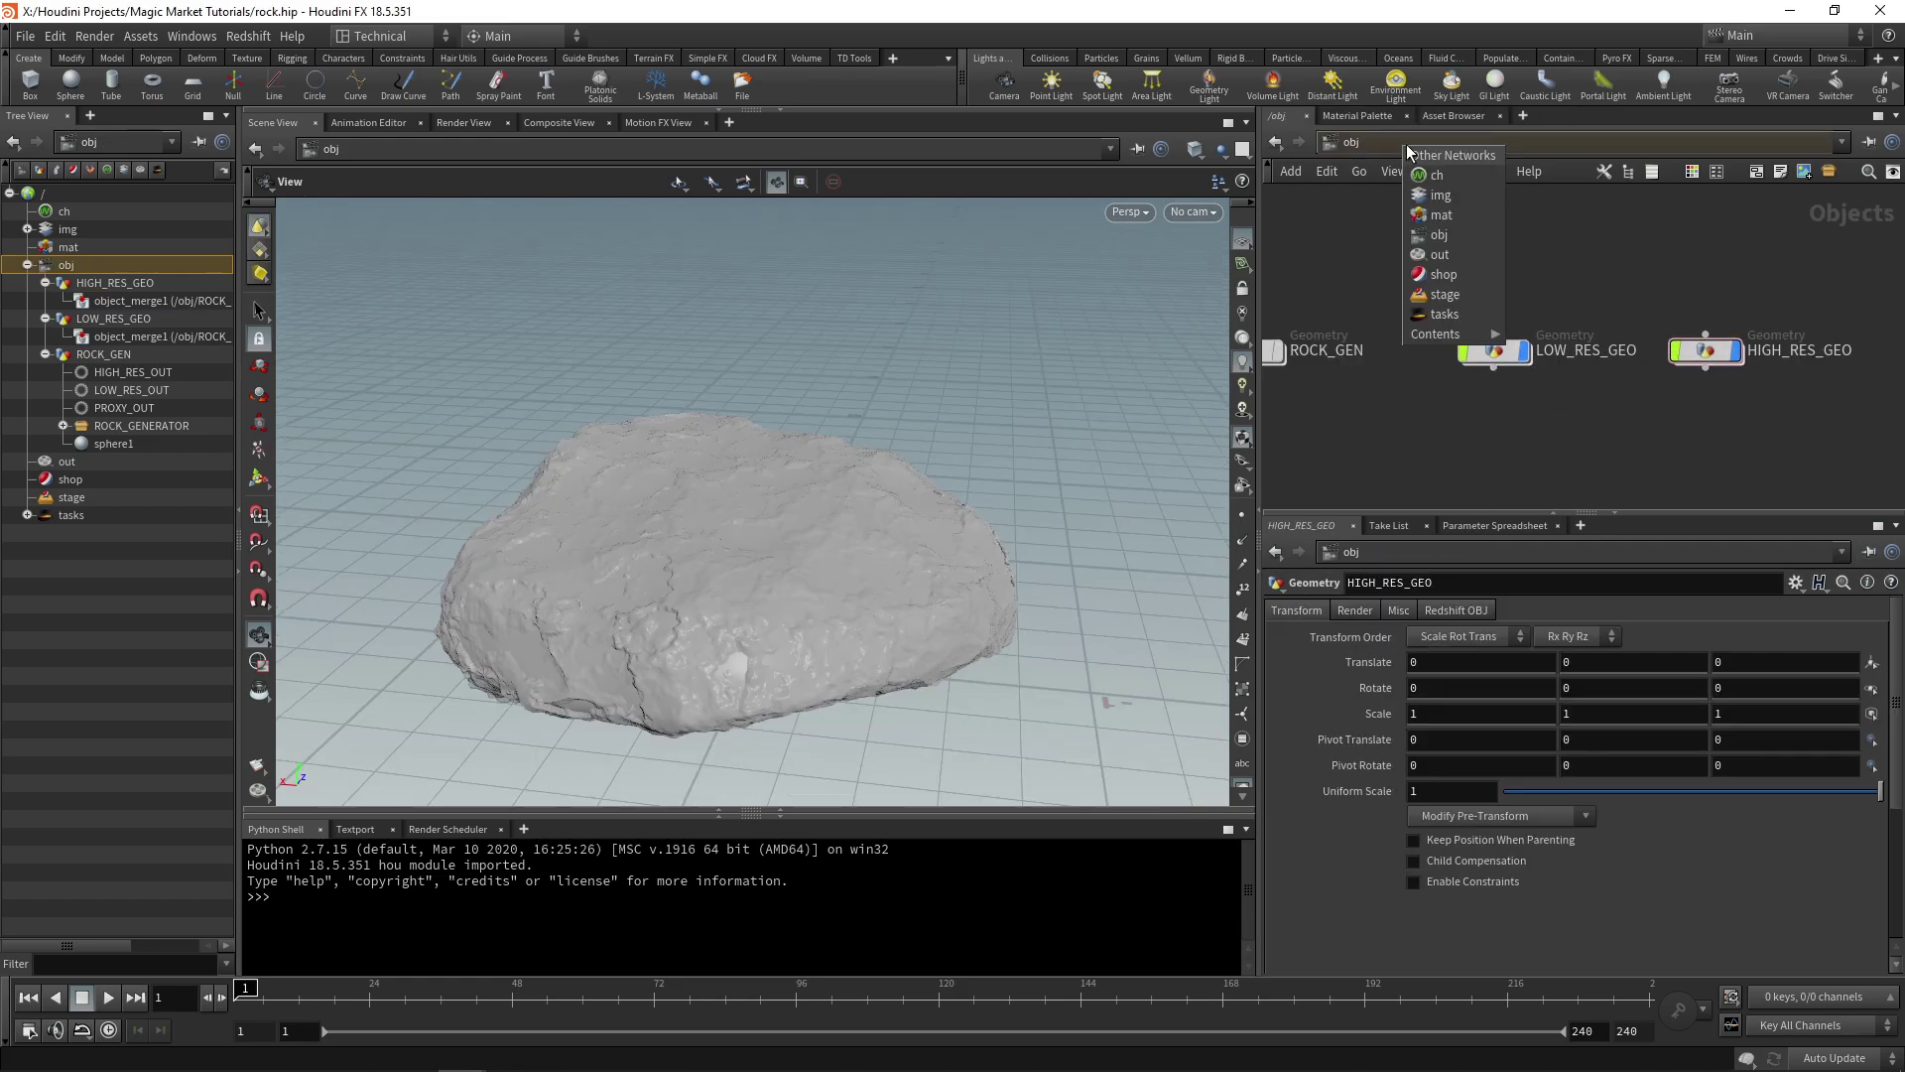
click(1475, 253)
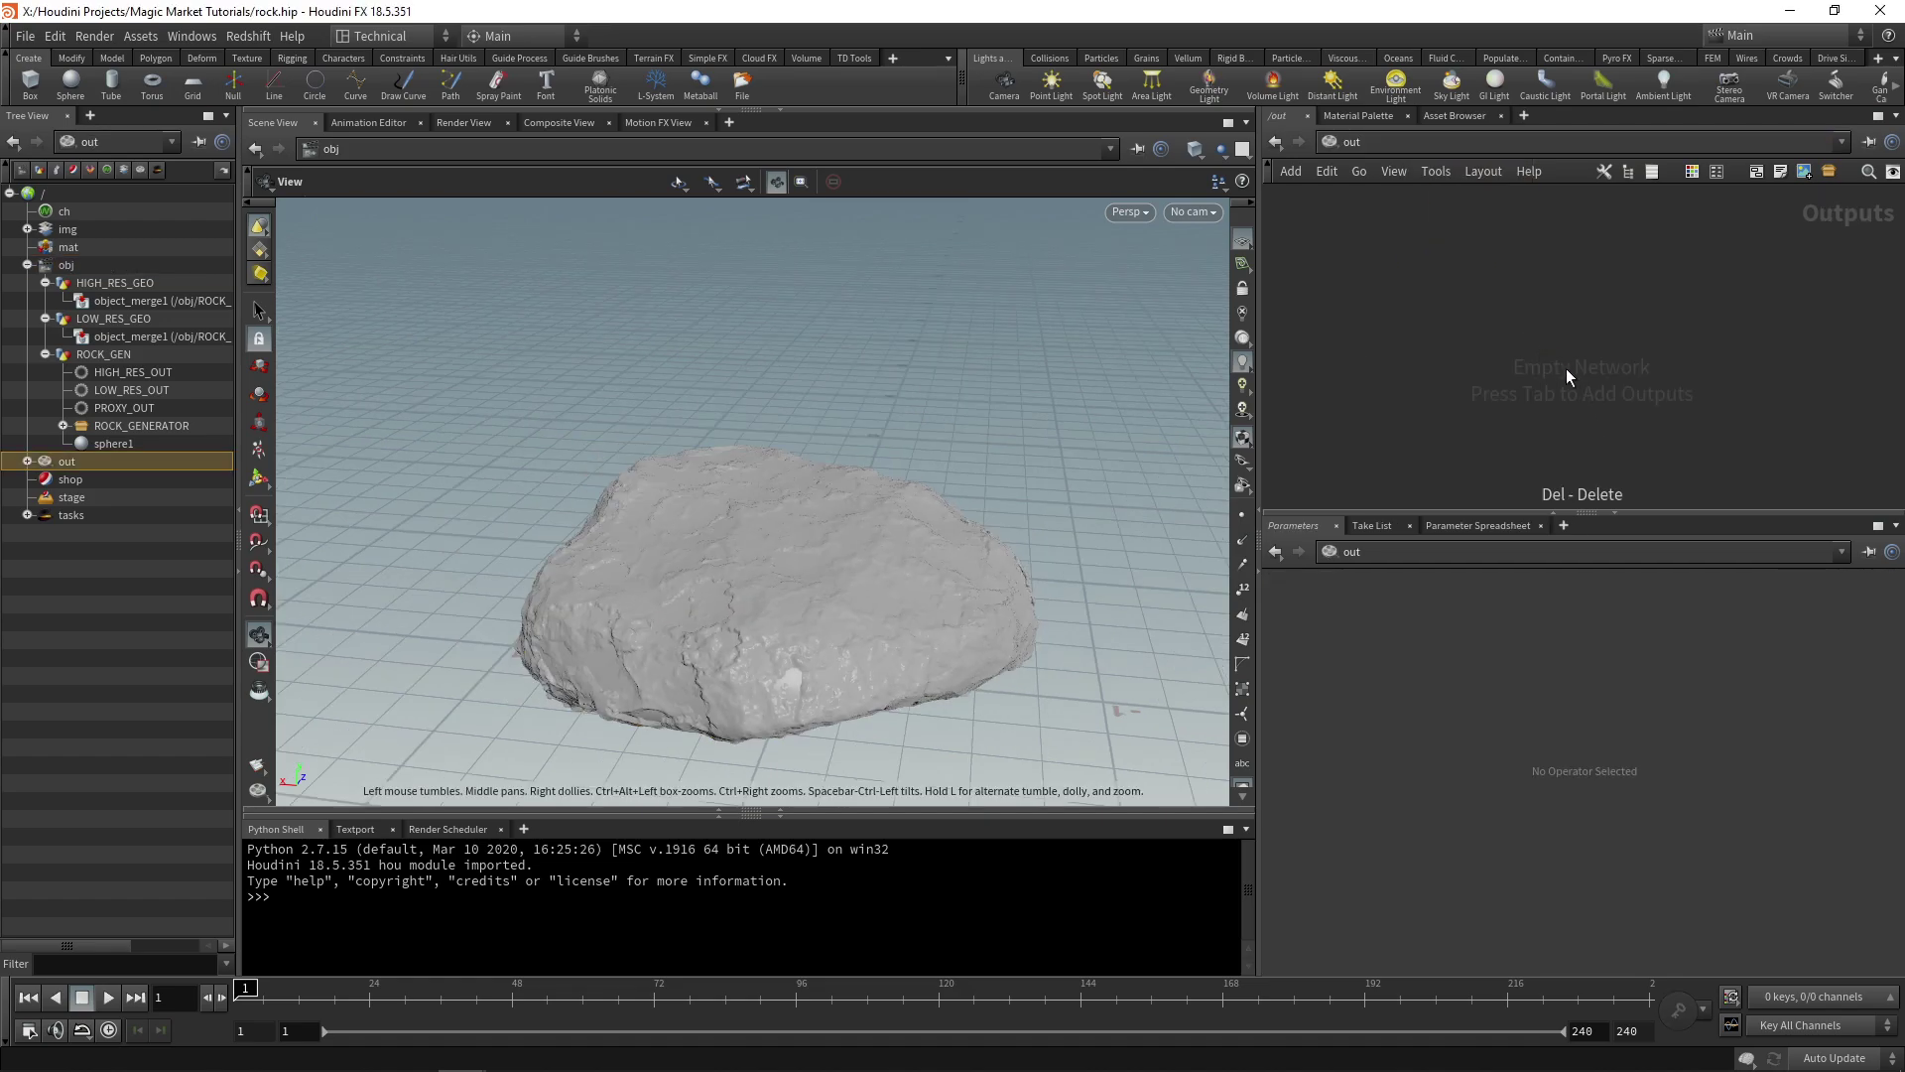
key(Tab)
text(bake te)
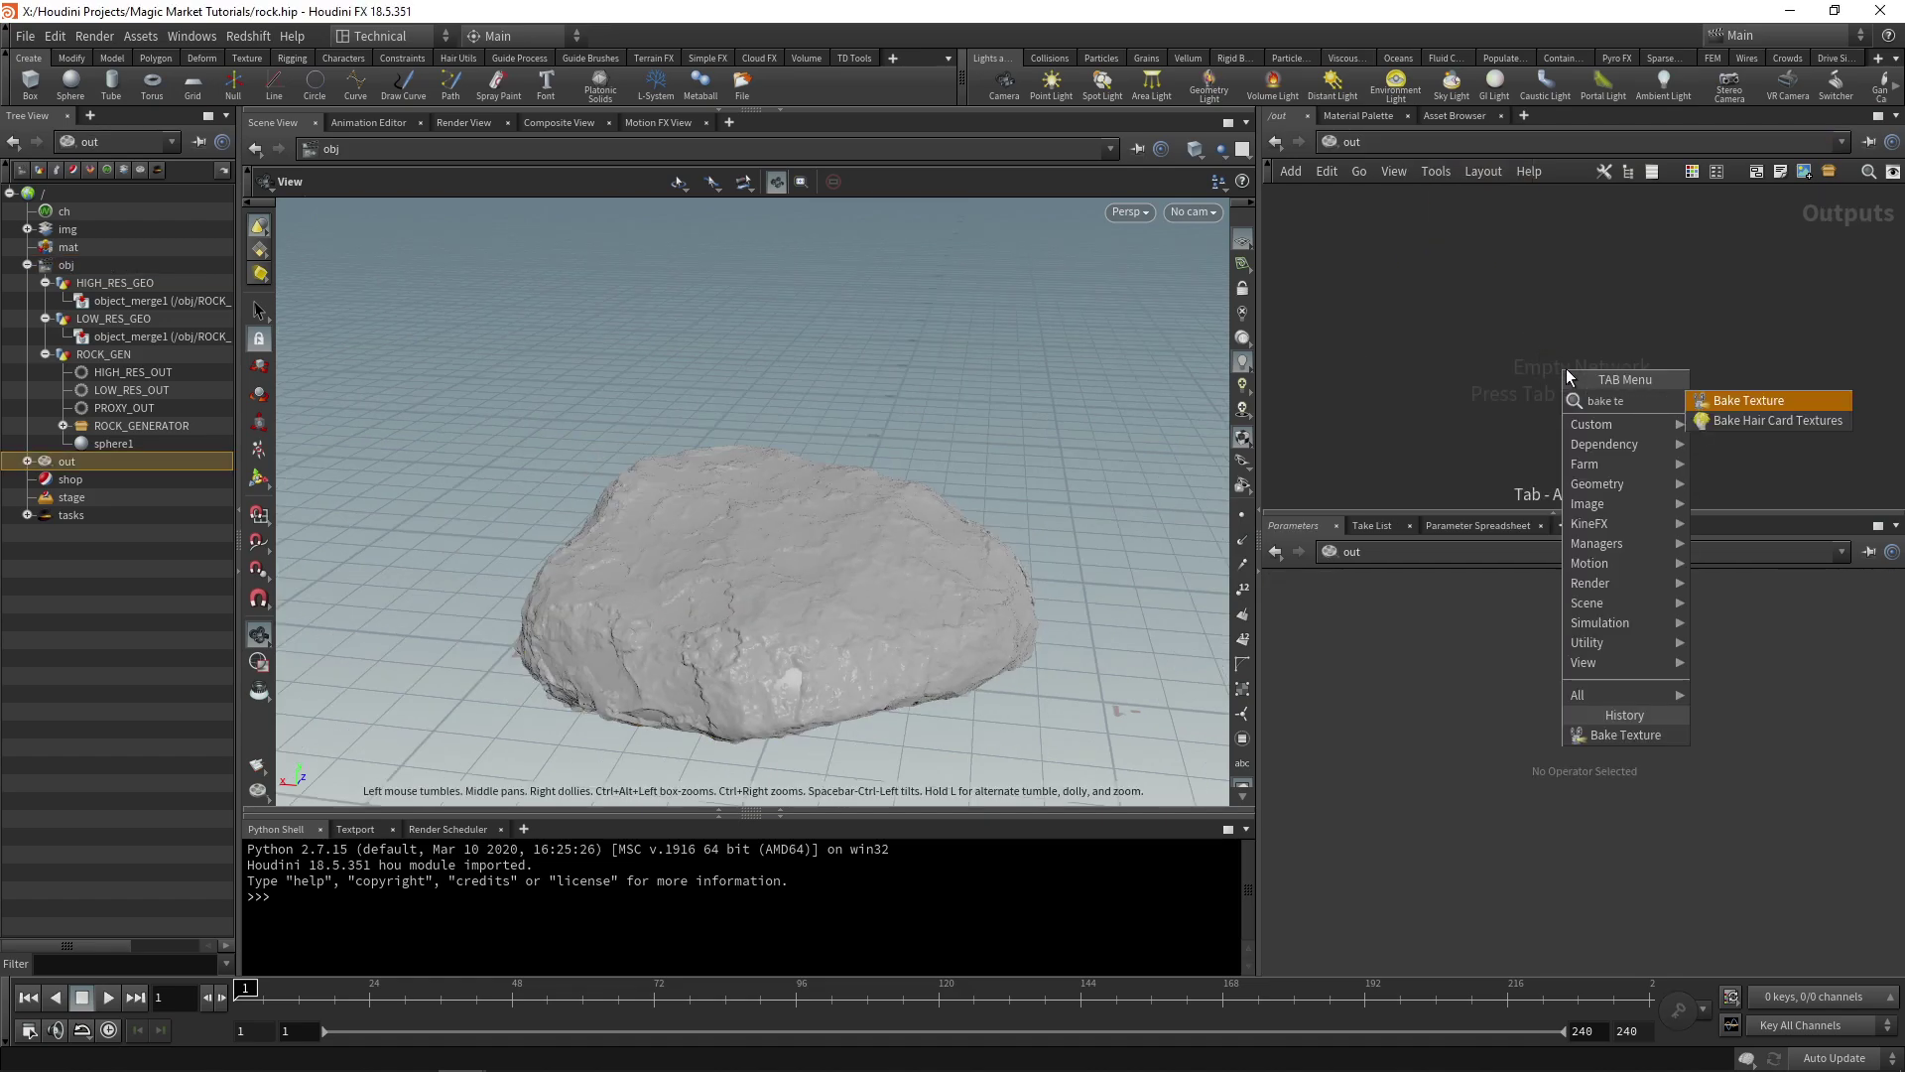
key(Return)
click(1565, 367)
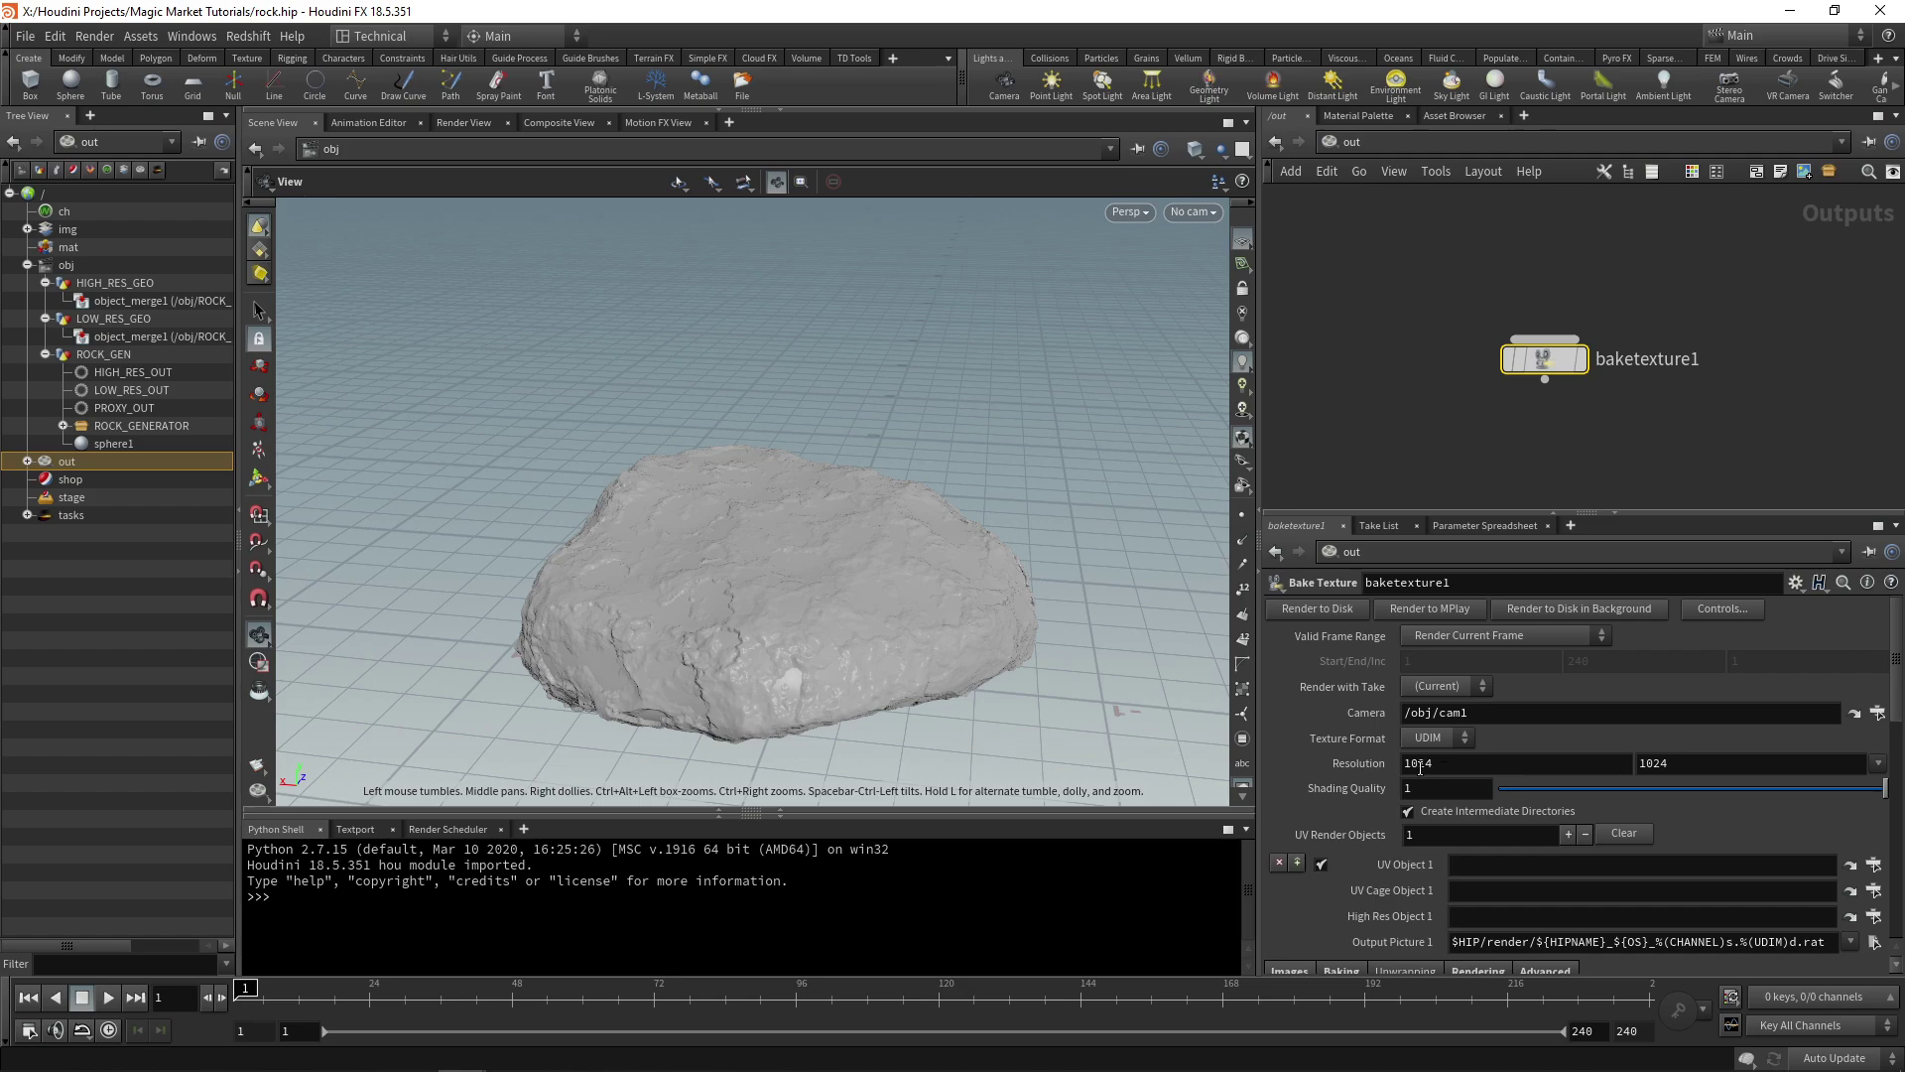
- Set the Bake Texture node's UV Object 1 to /obj/LOW_RES_GEO and its High Res Object 1 to /obj/HIGH_RES_GEO
scroll(1409, 794, down, 2)
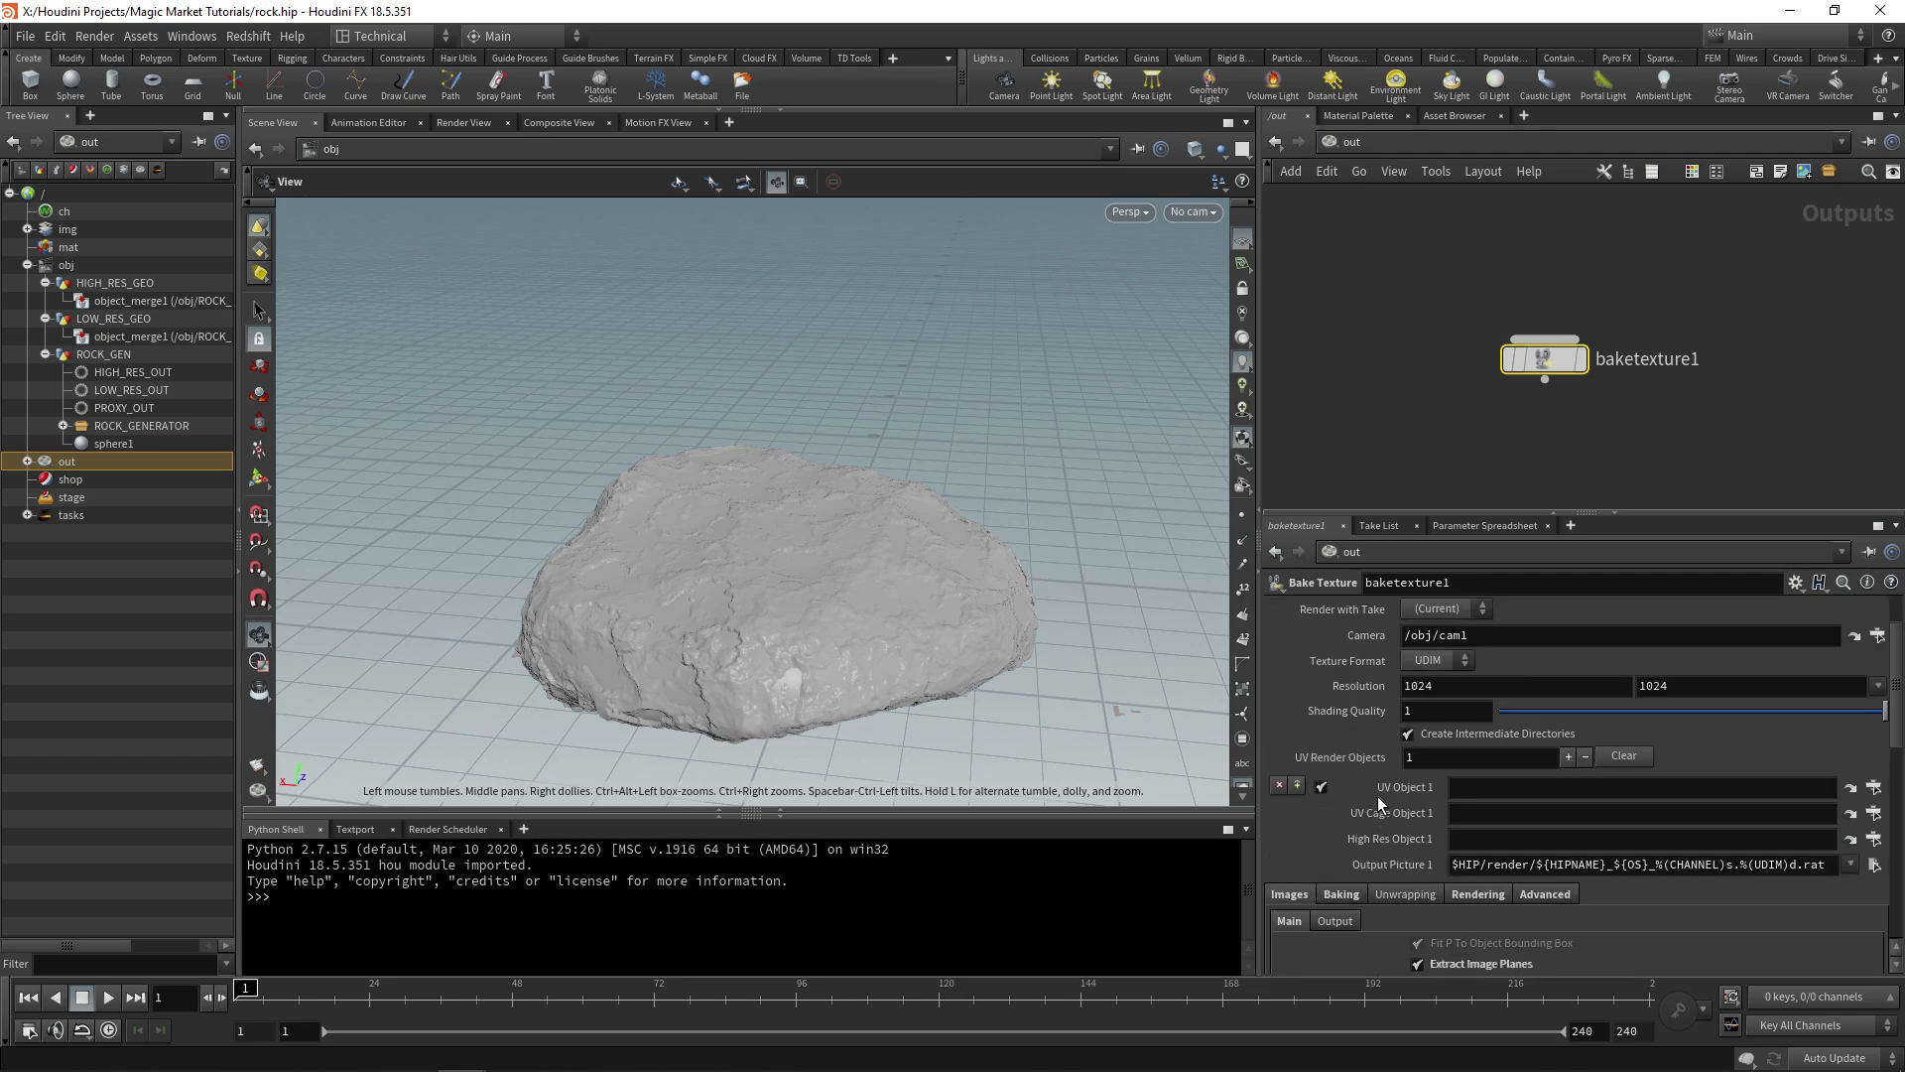
click(1875, 787)
double_click(1742, 705)
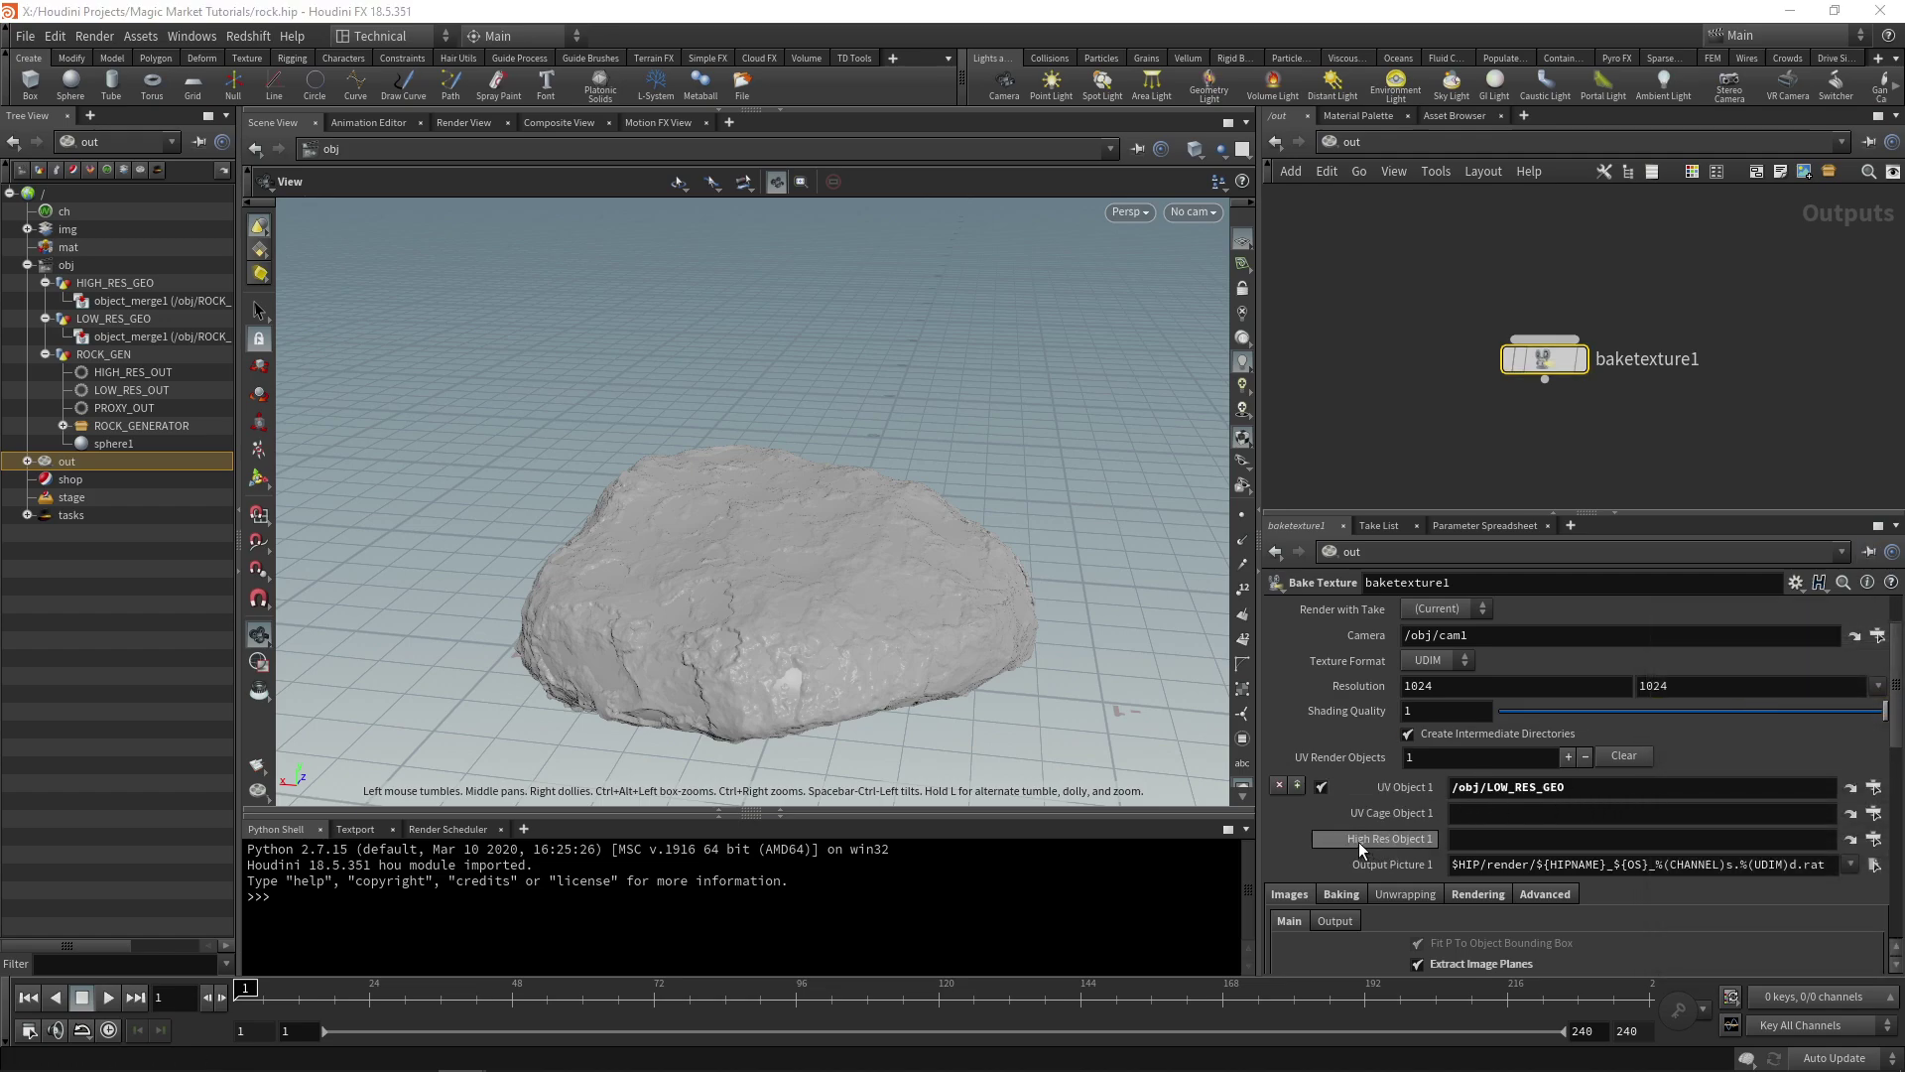
click(1874, 839)
double_click(1764, 734)
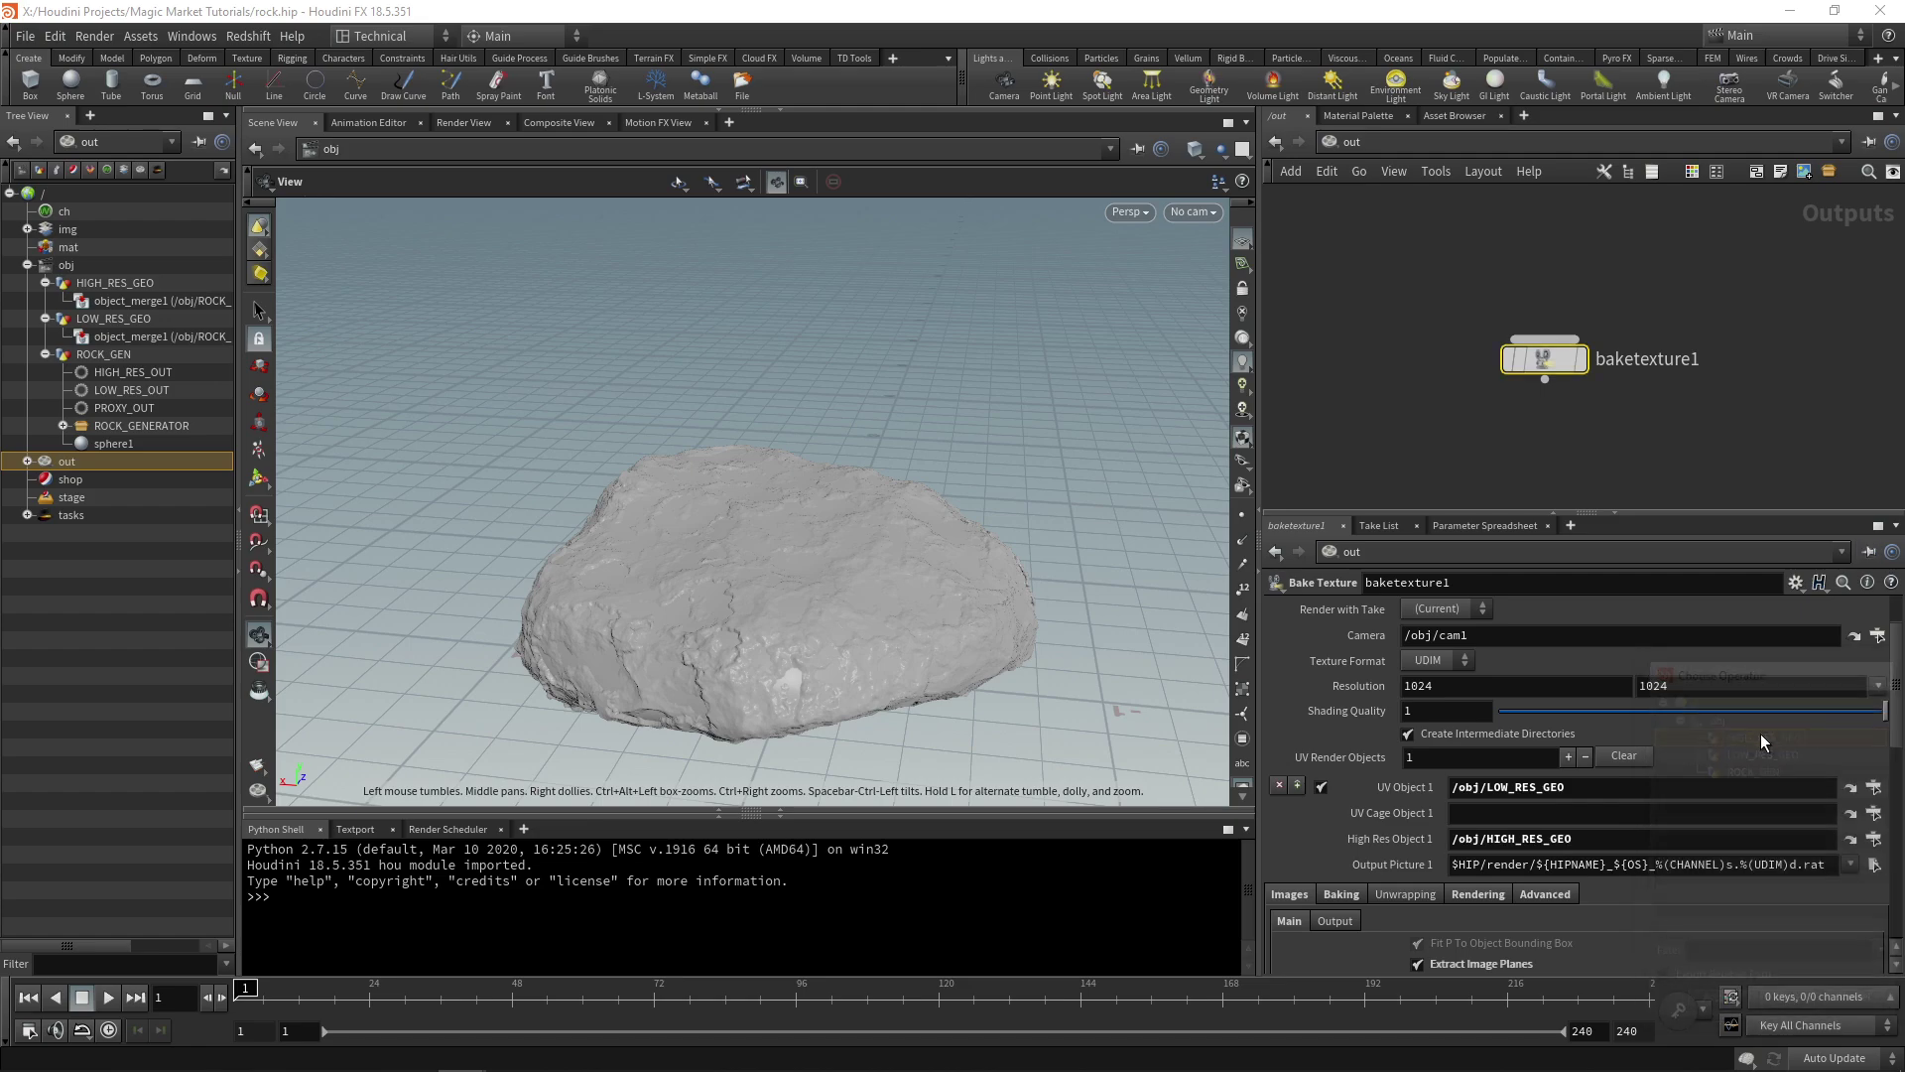
- Browse for the Output Picture 1 location and create a folder named textures in $HIP/render
scroll(1397, 817, down, 3)
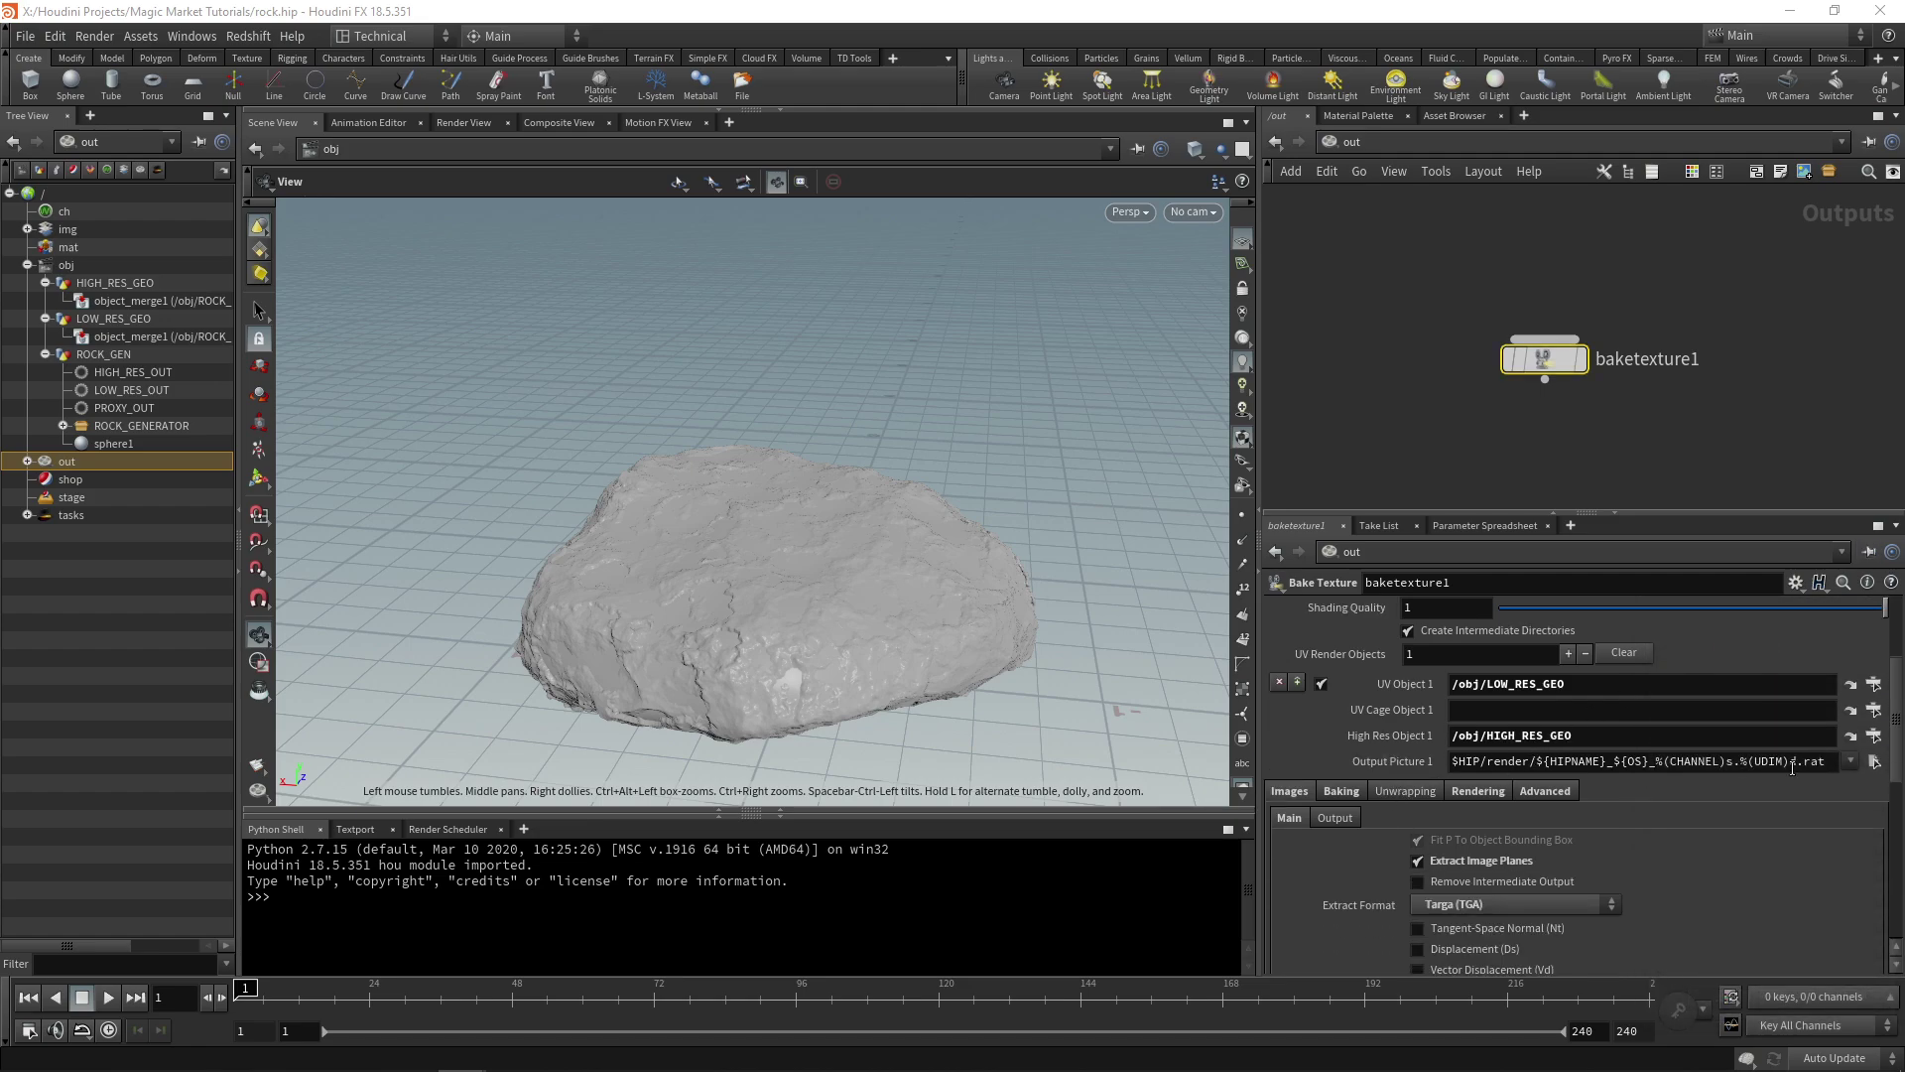
click(1874, 761)
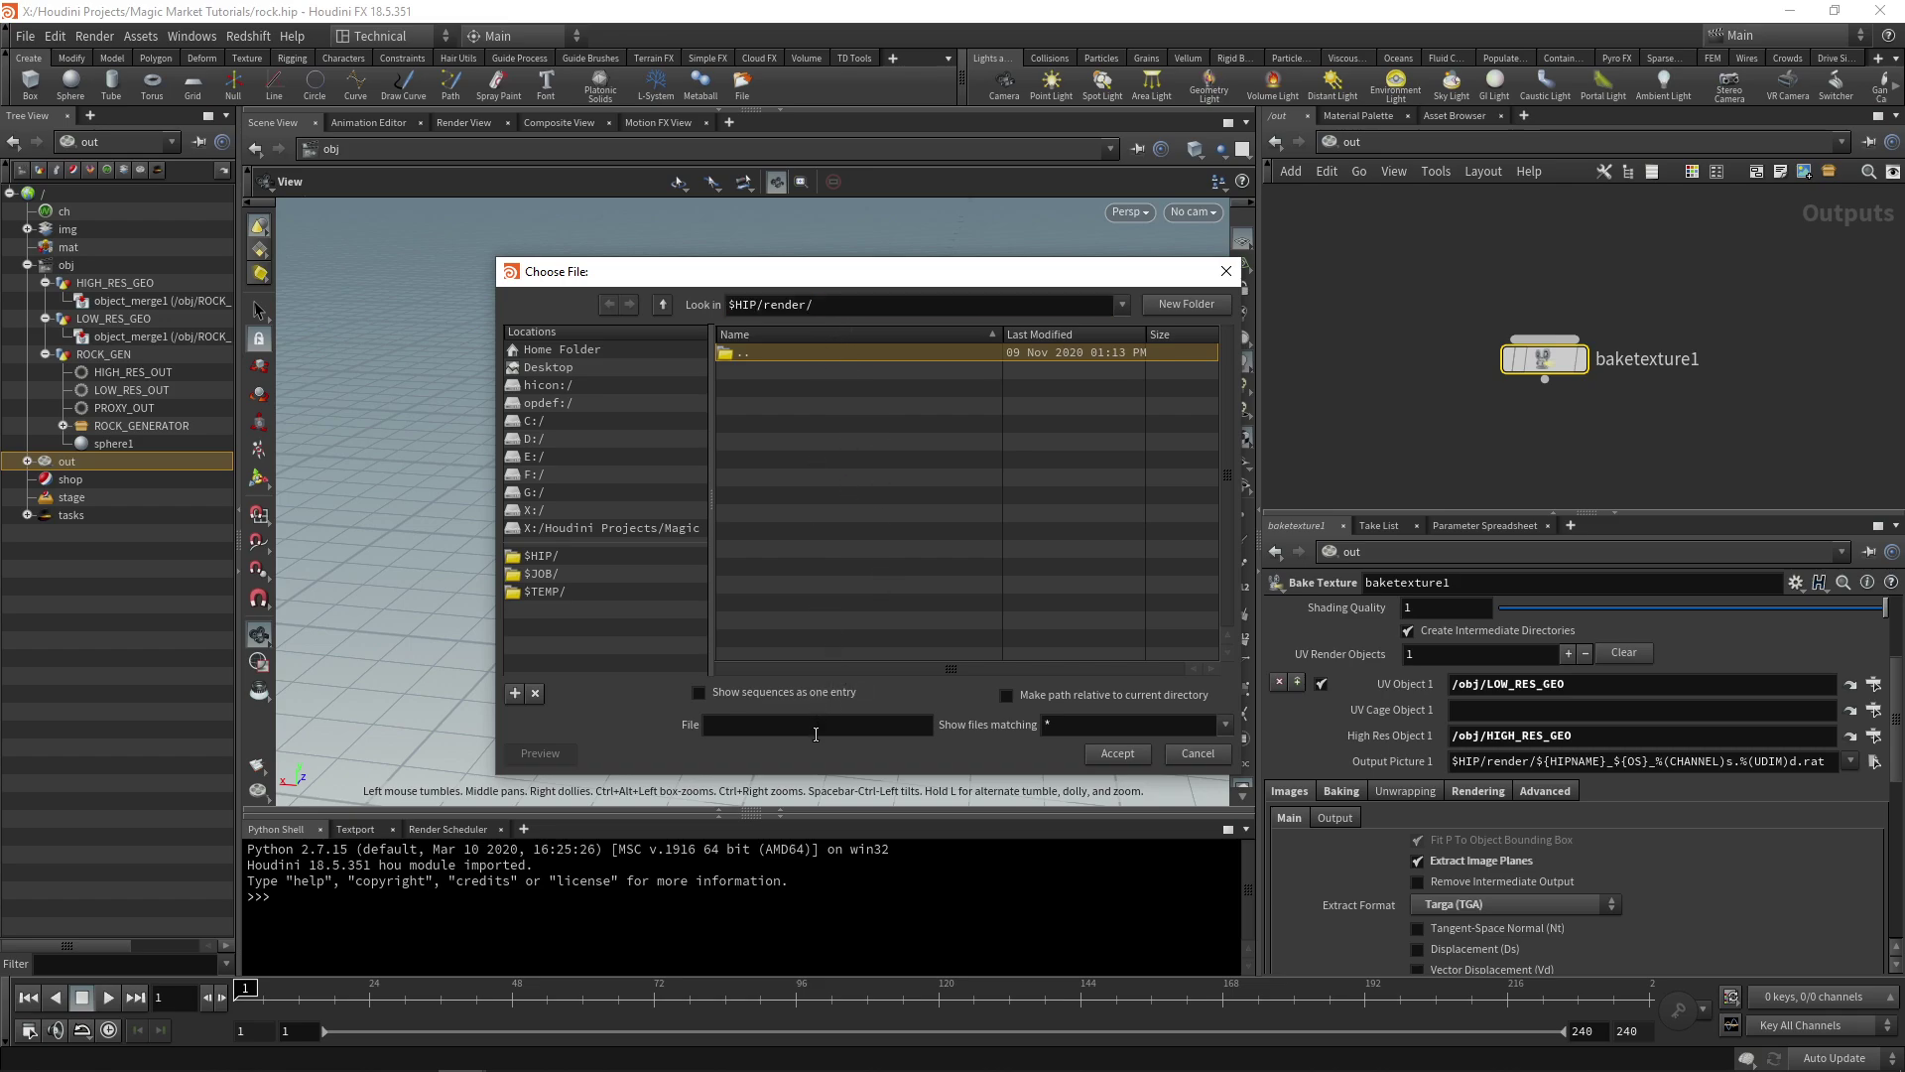
click(1188, 306)
text(textures)
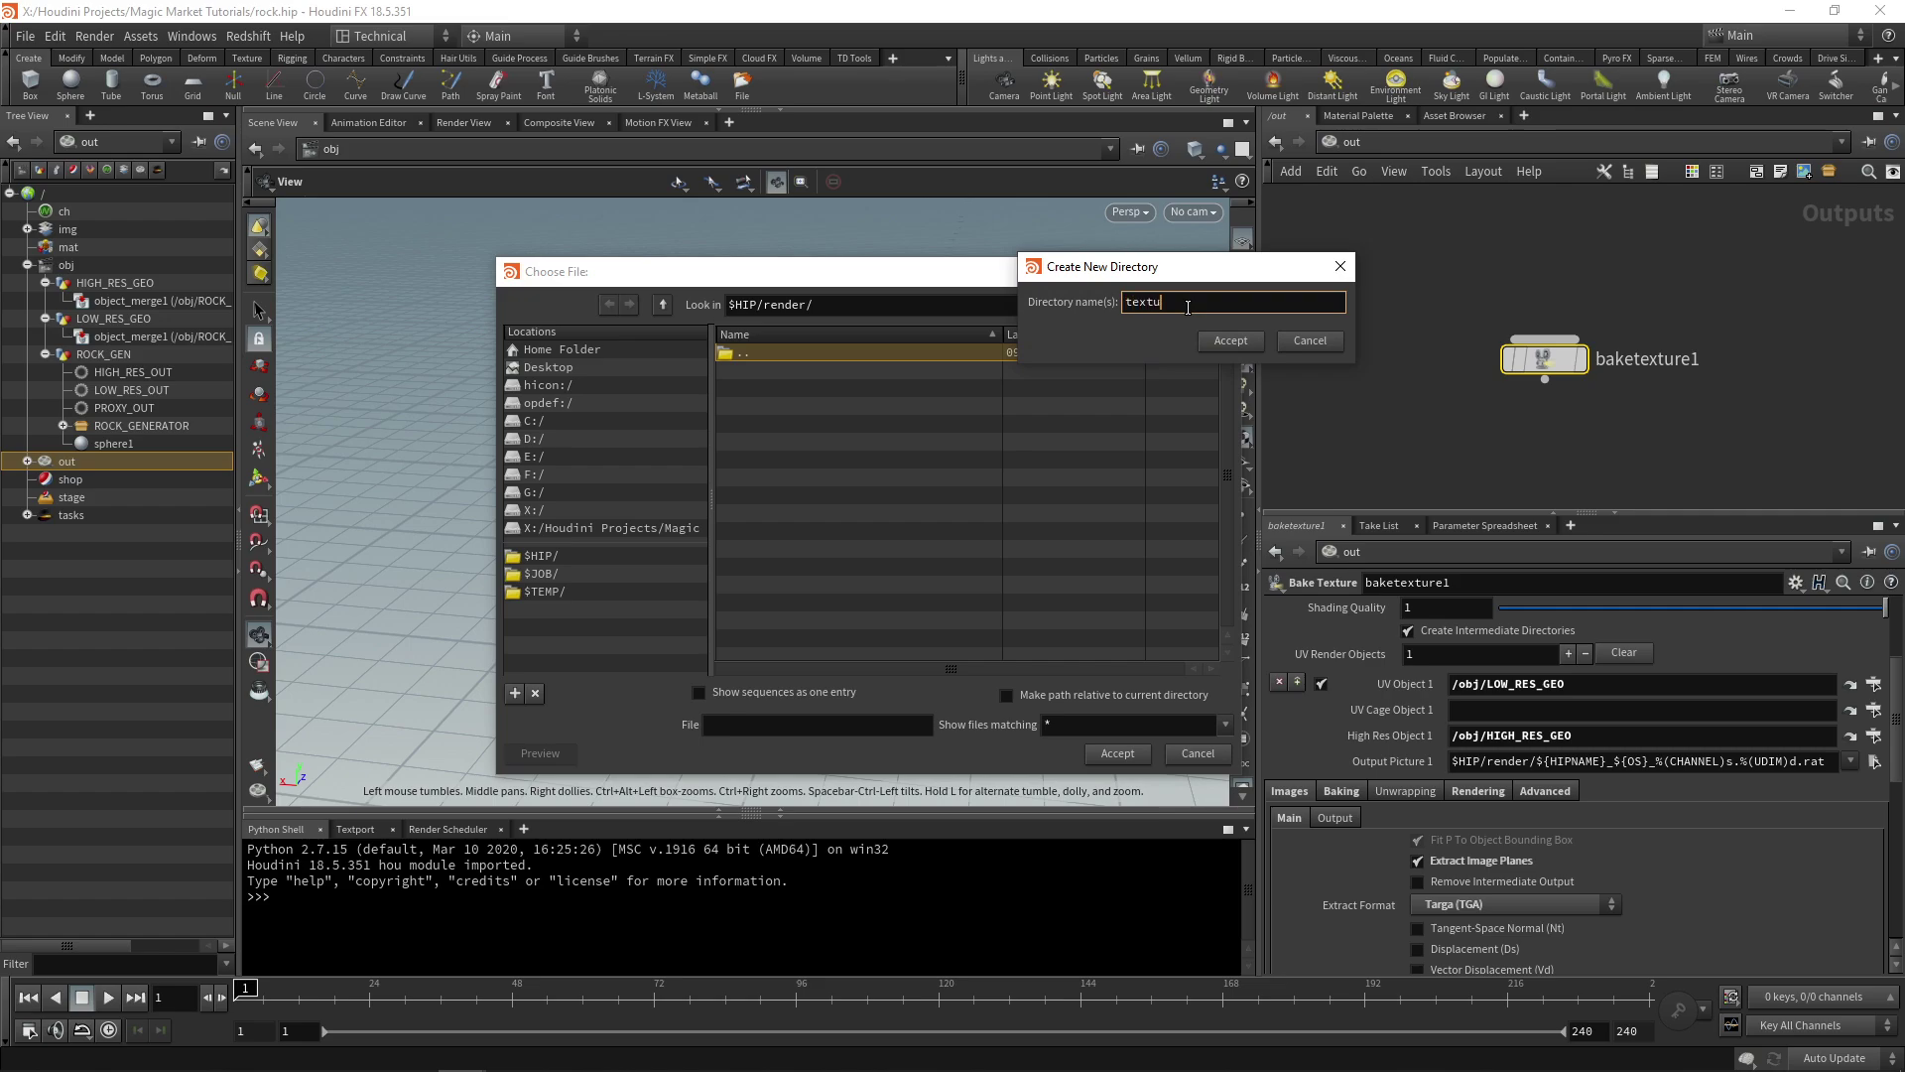
key(Return)
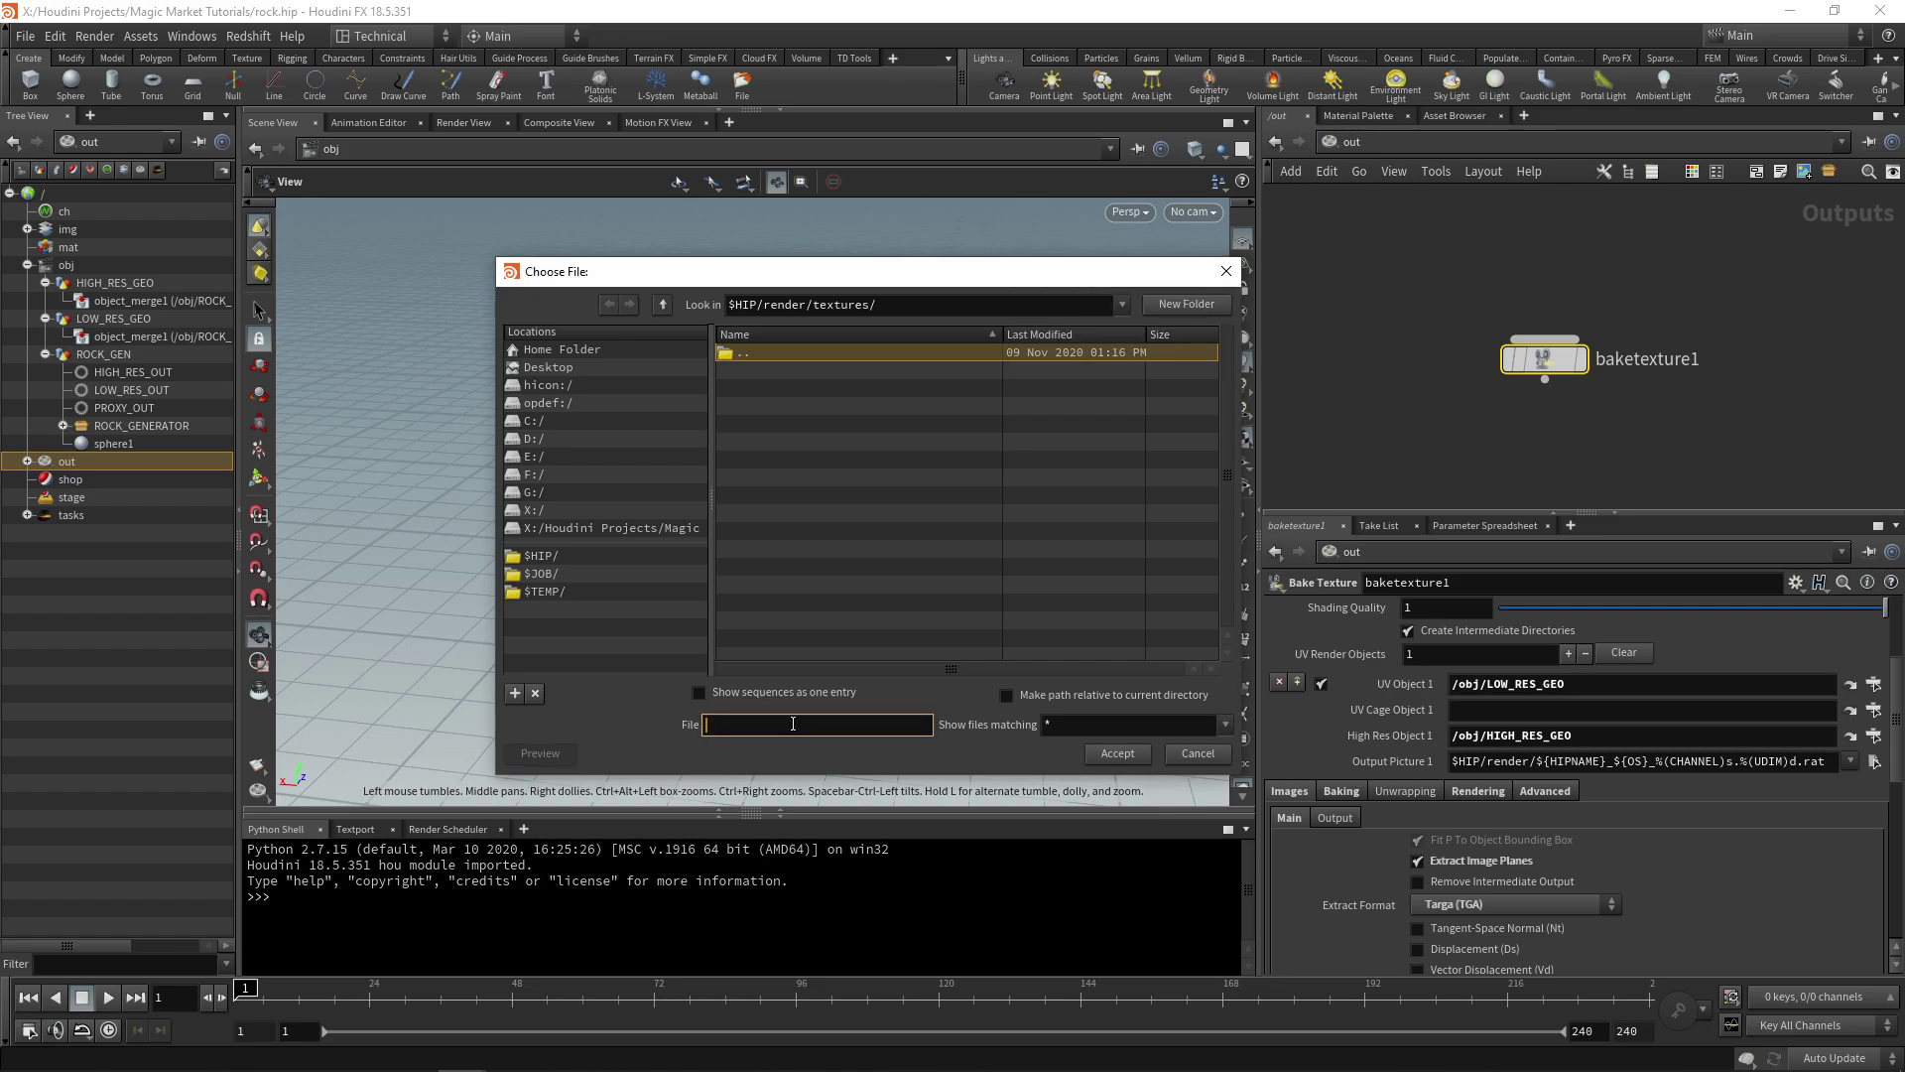
- Set the output picture's file name to rock_%(CHANNEL)s_%(UDIM)d.rat in the textures folder
text(rock_%(CHANNEL)s_%(UDIM)d.rat)
drag(740, 724, 813, 721)
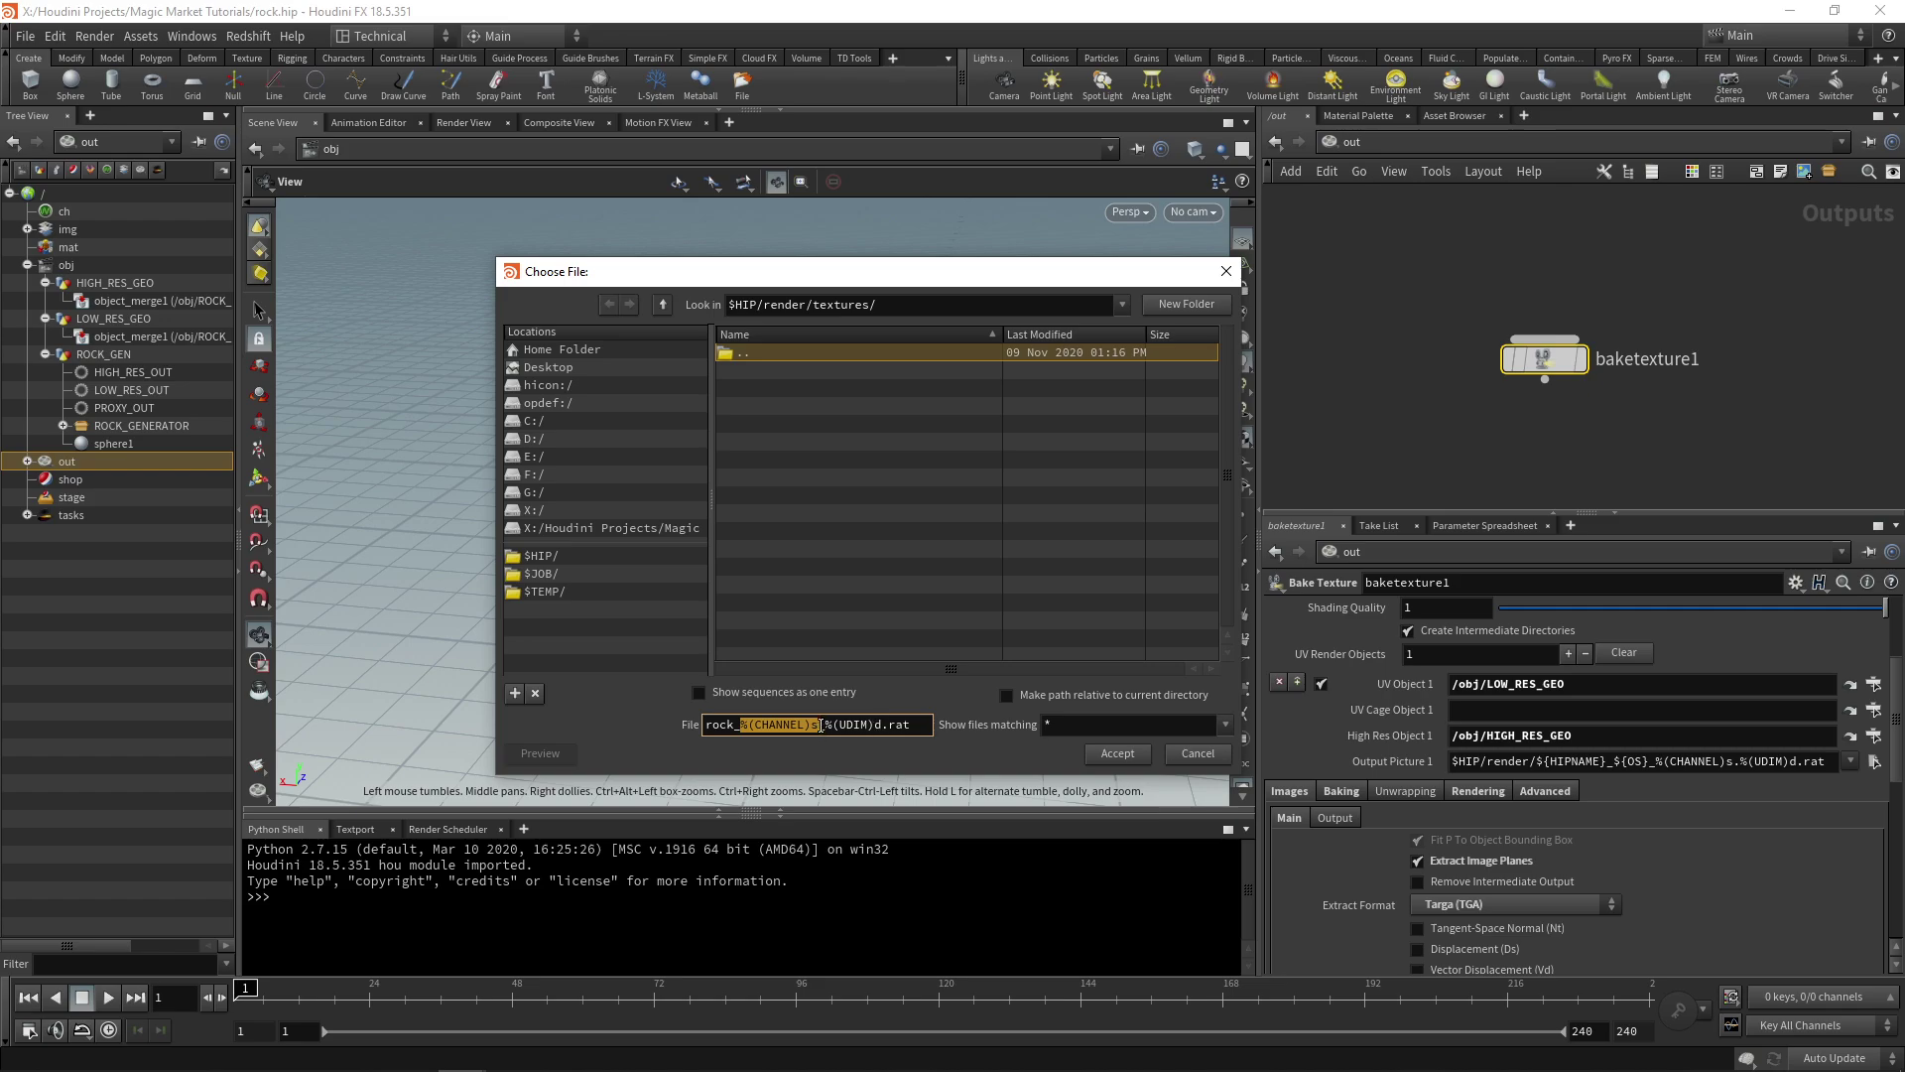
click(1117, 753)
- Enable the Displacement (Ds) image plane on the Bake Texture node and set the baking Cavity Distance to 2
scroll(1573, 857, down, 2)
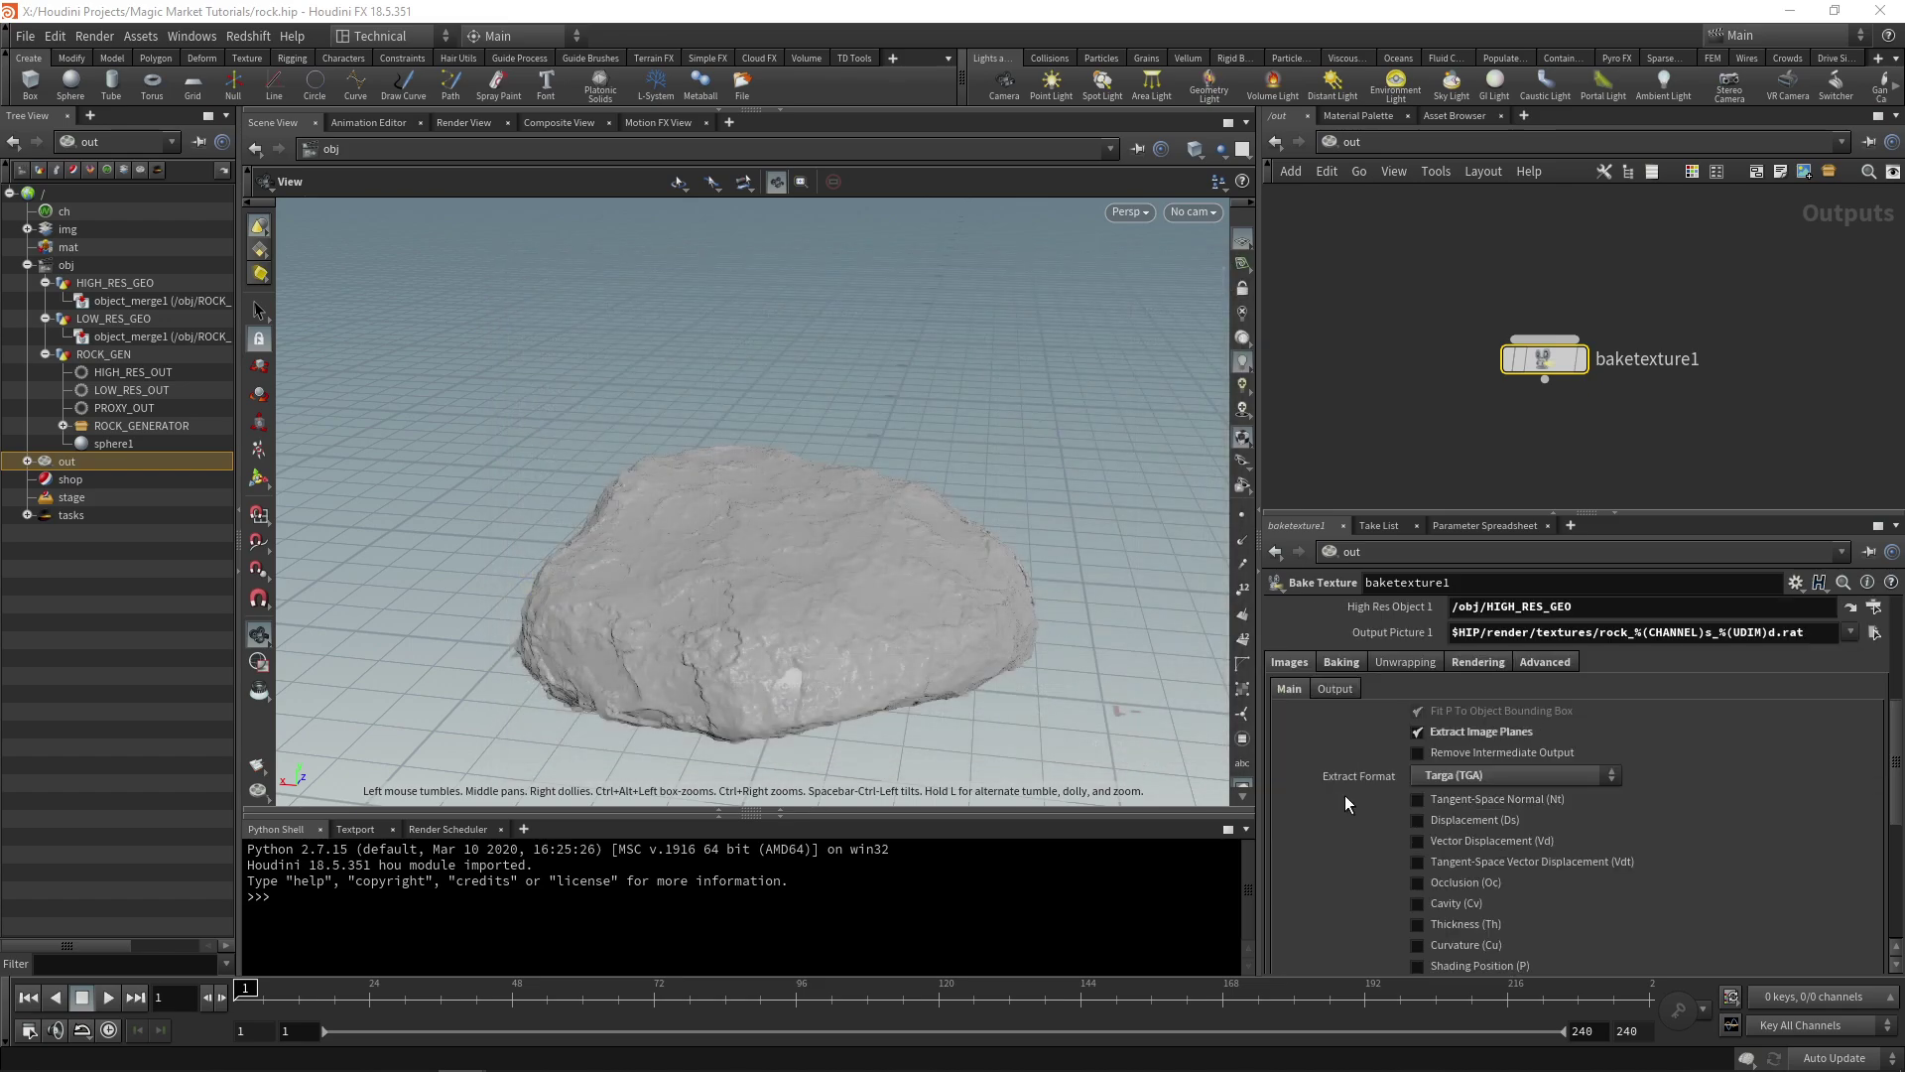
click(1416, 821)
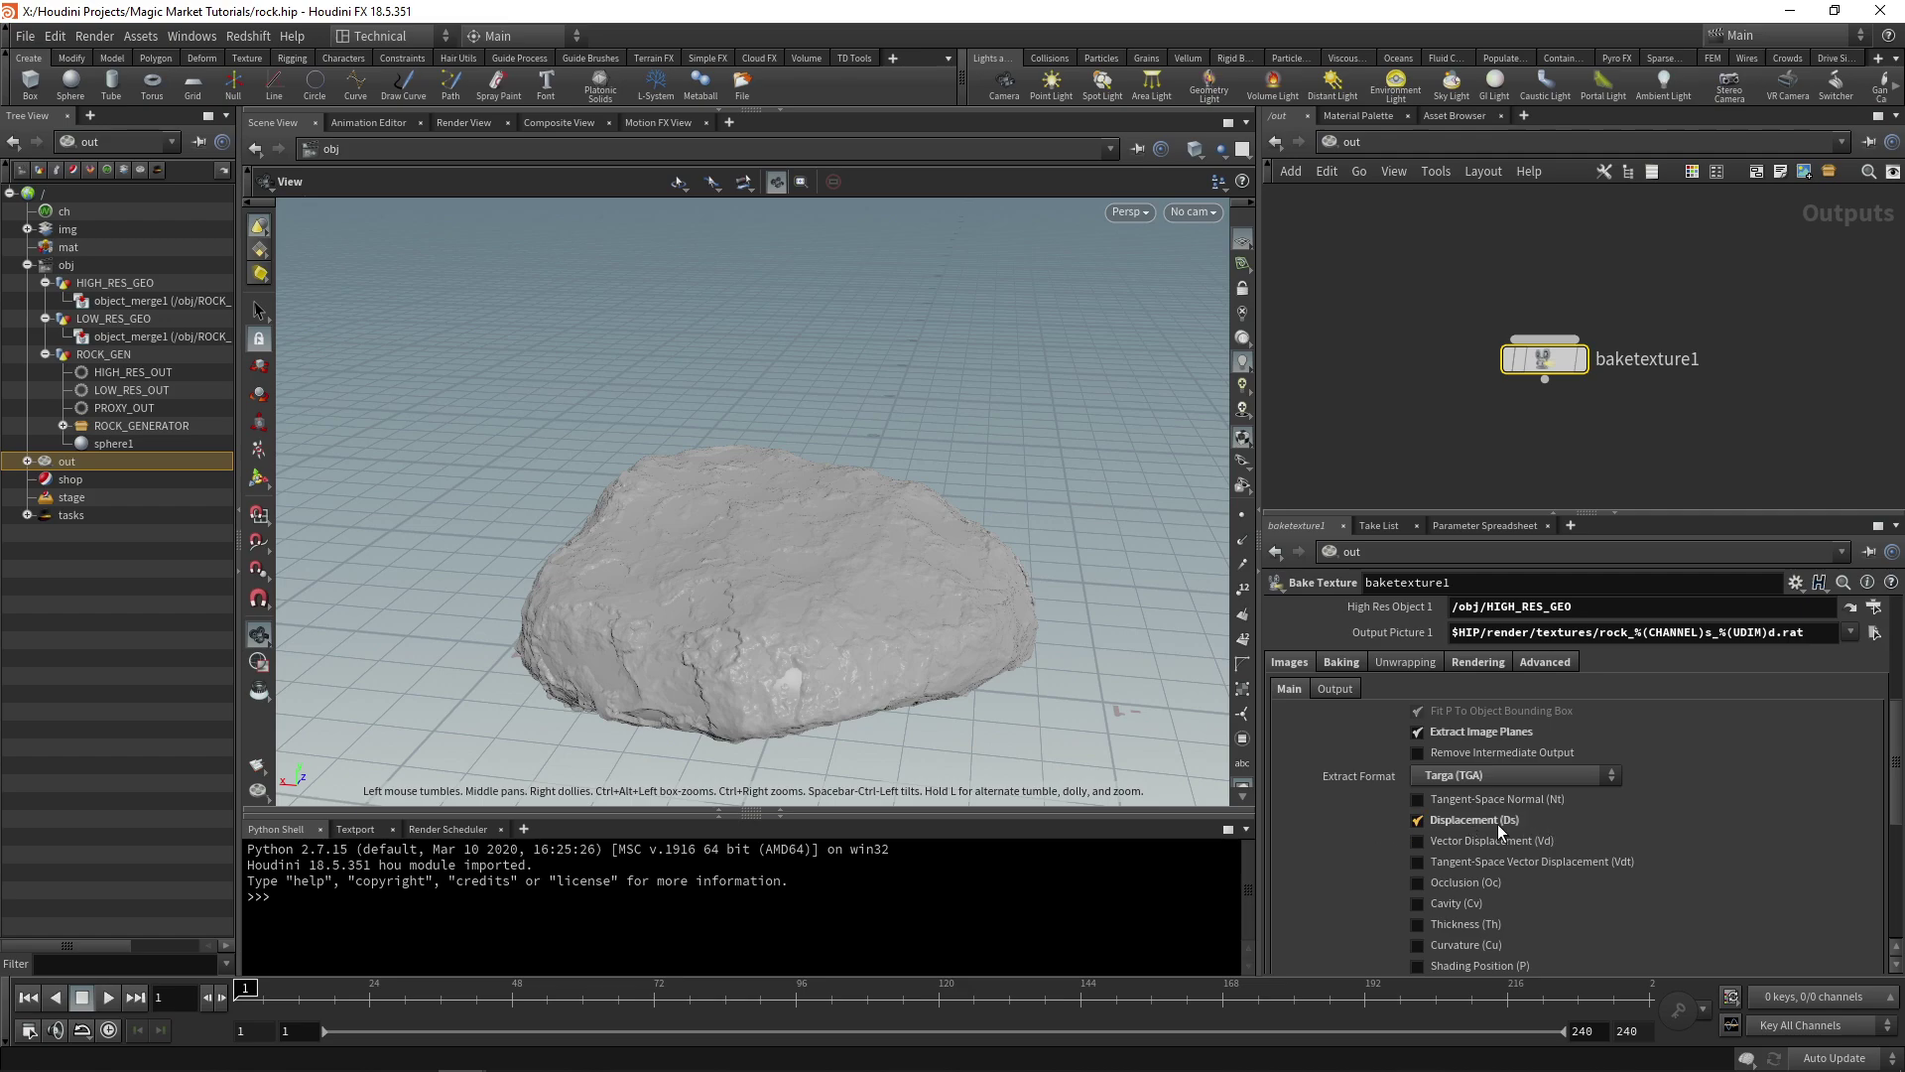
click(1342, 663)
scroll(1348, 760, down, 2)
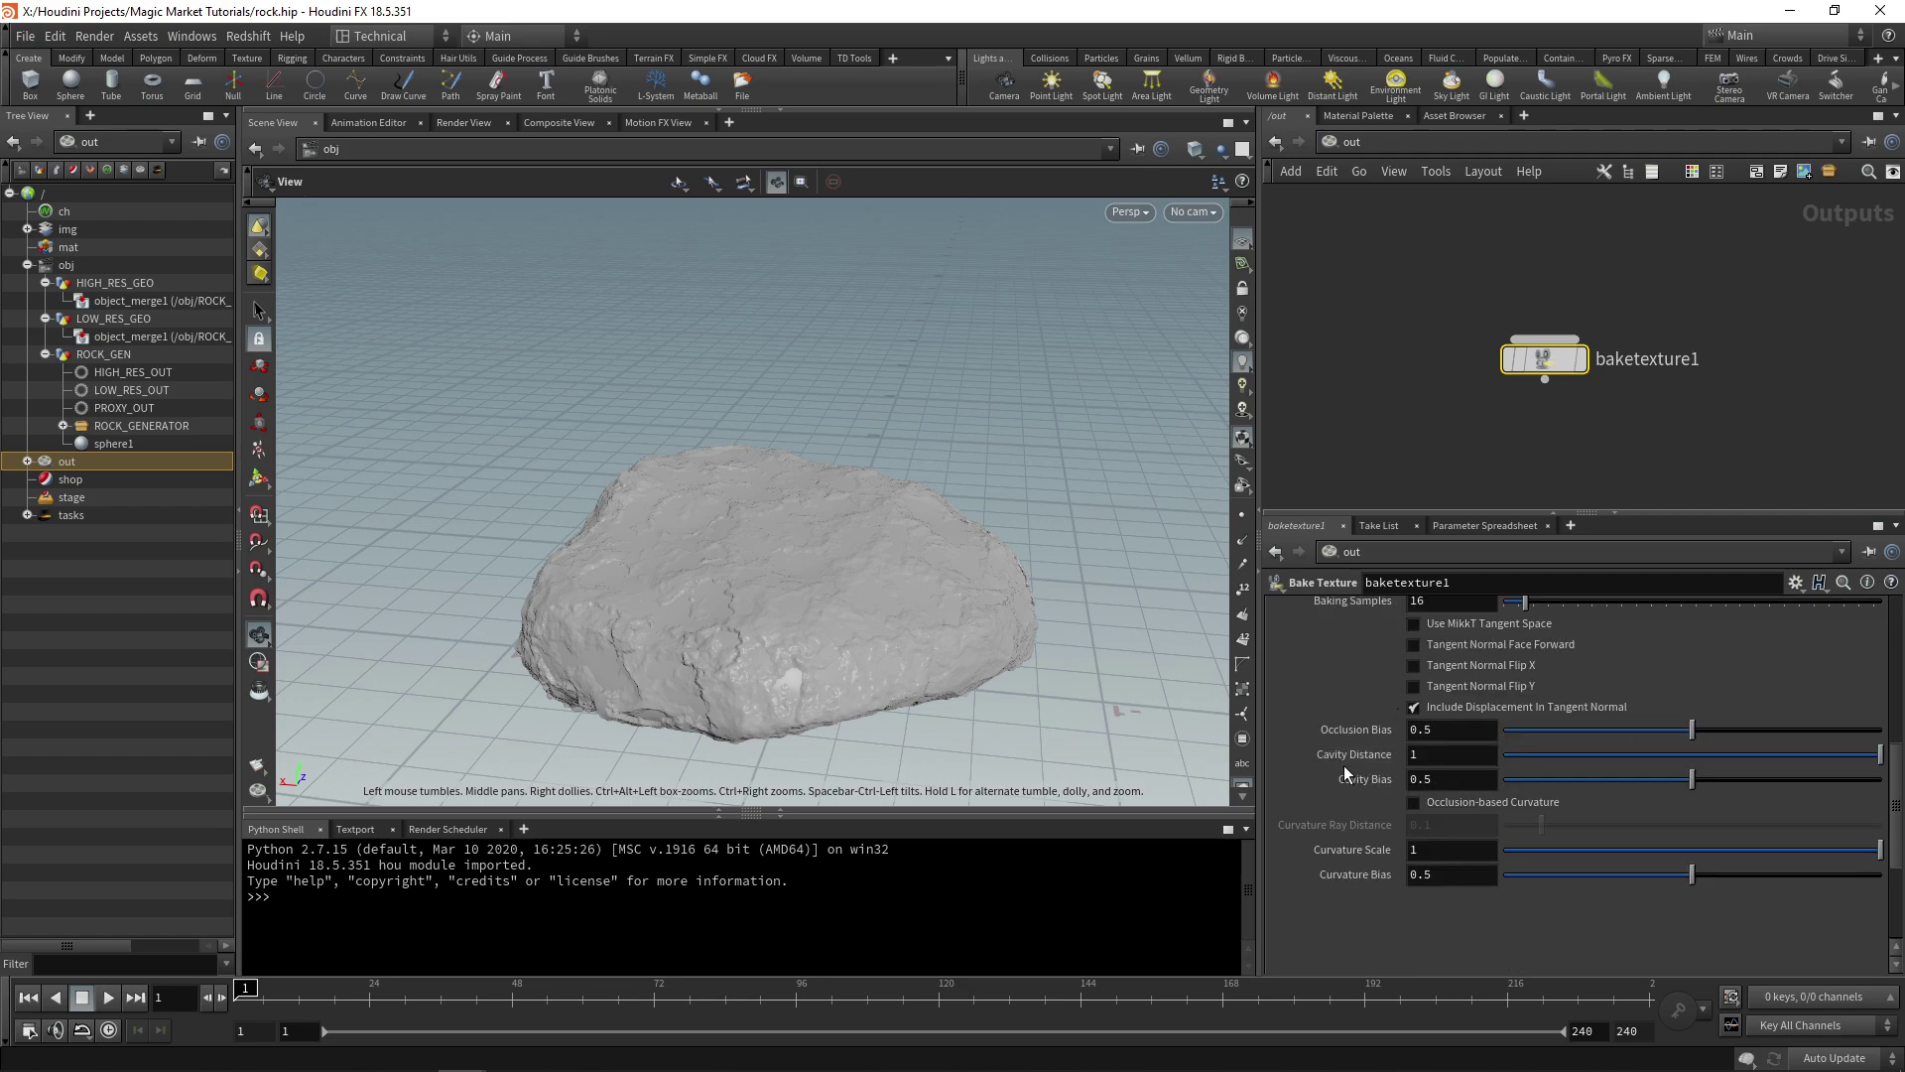
click(1450, 759)
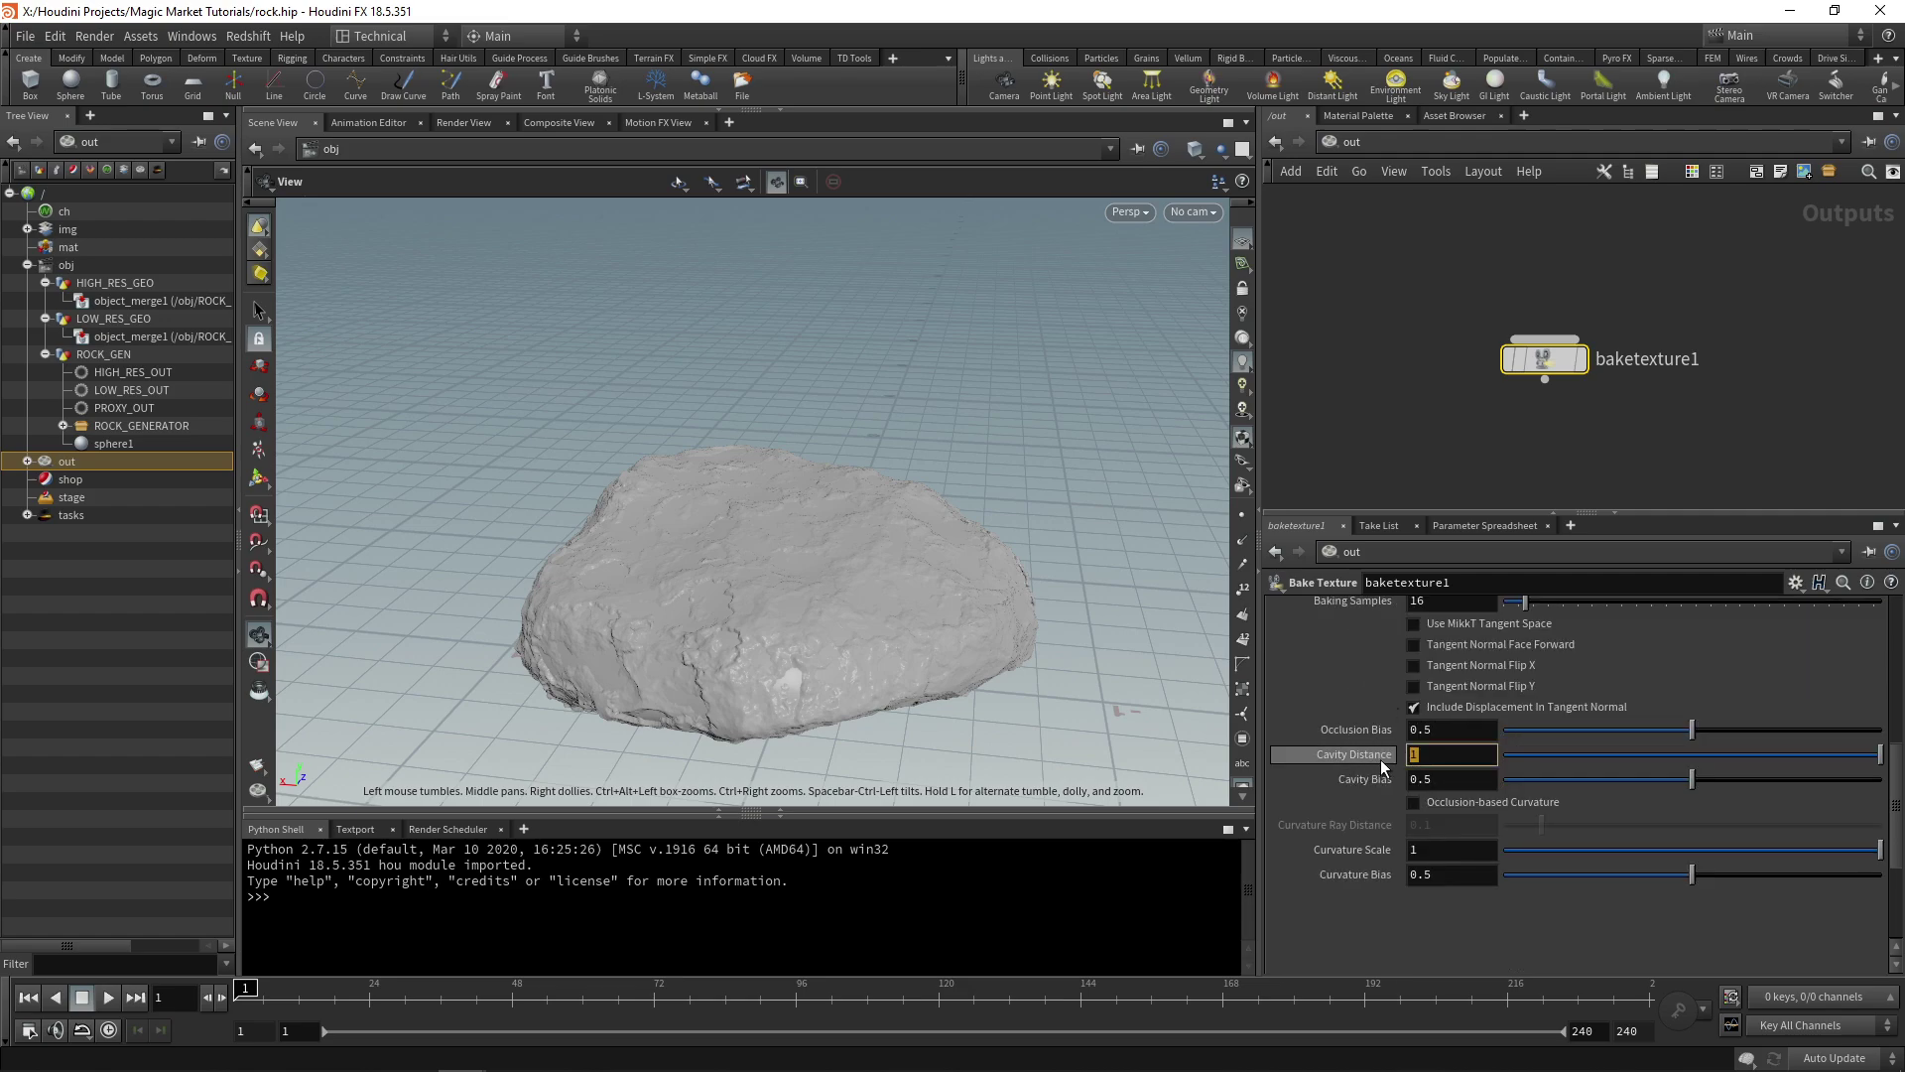
text(2)
key(Return)
scroll(1379, 760, up, 2)
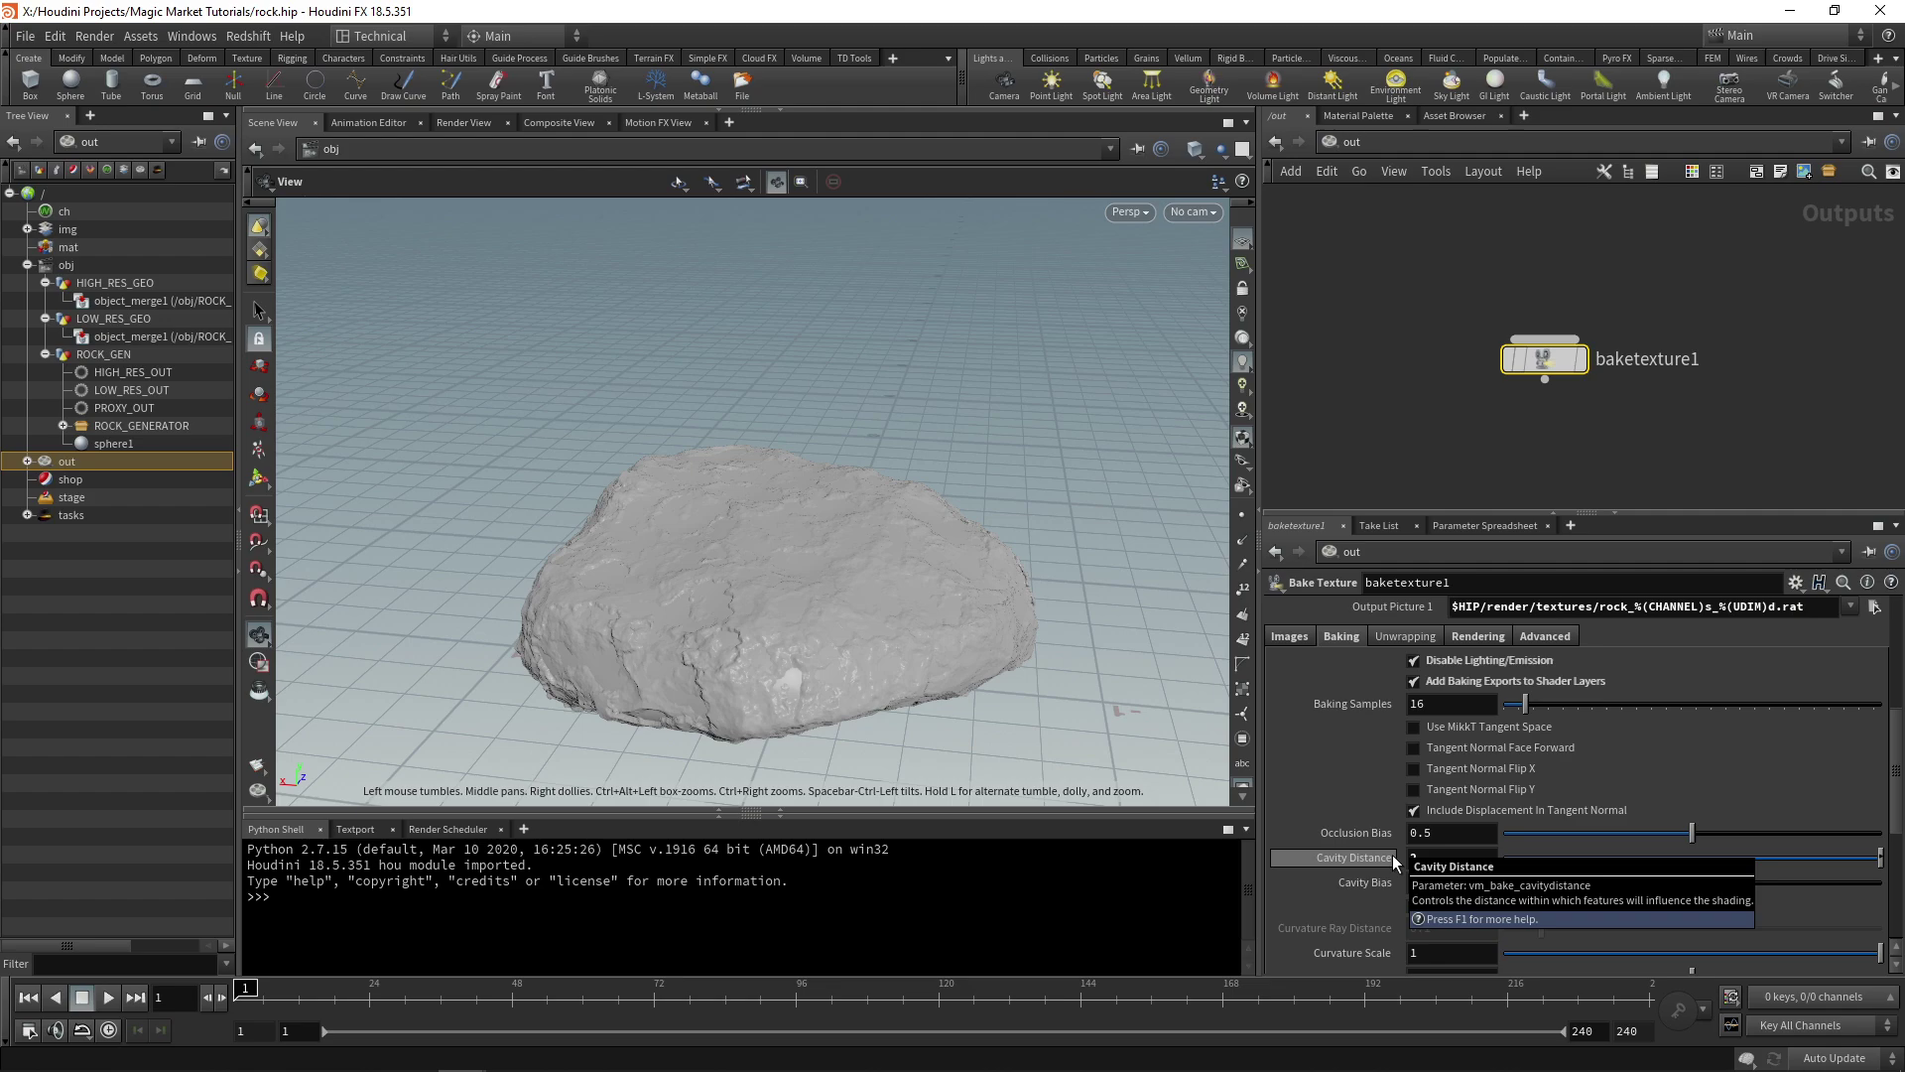
scroll(1378, 829, up, 5)
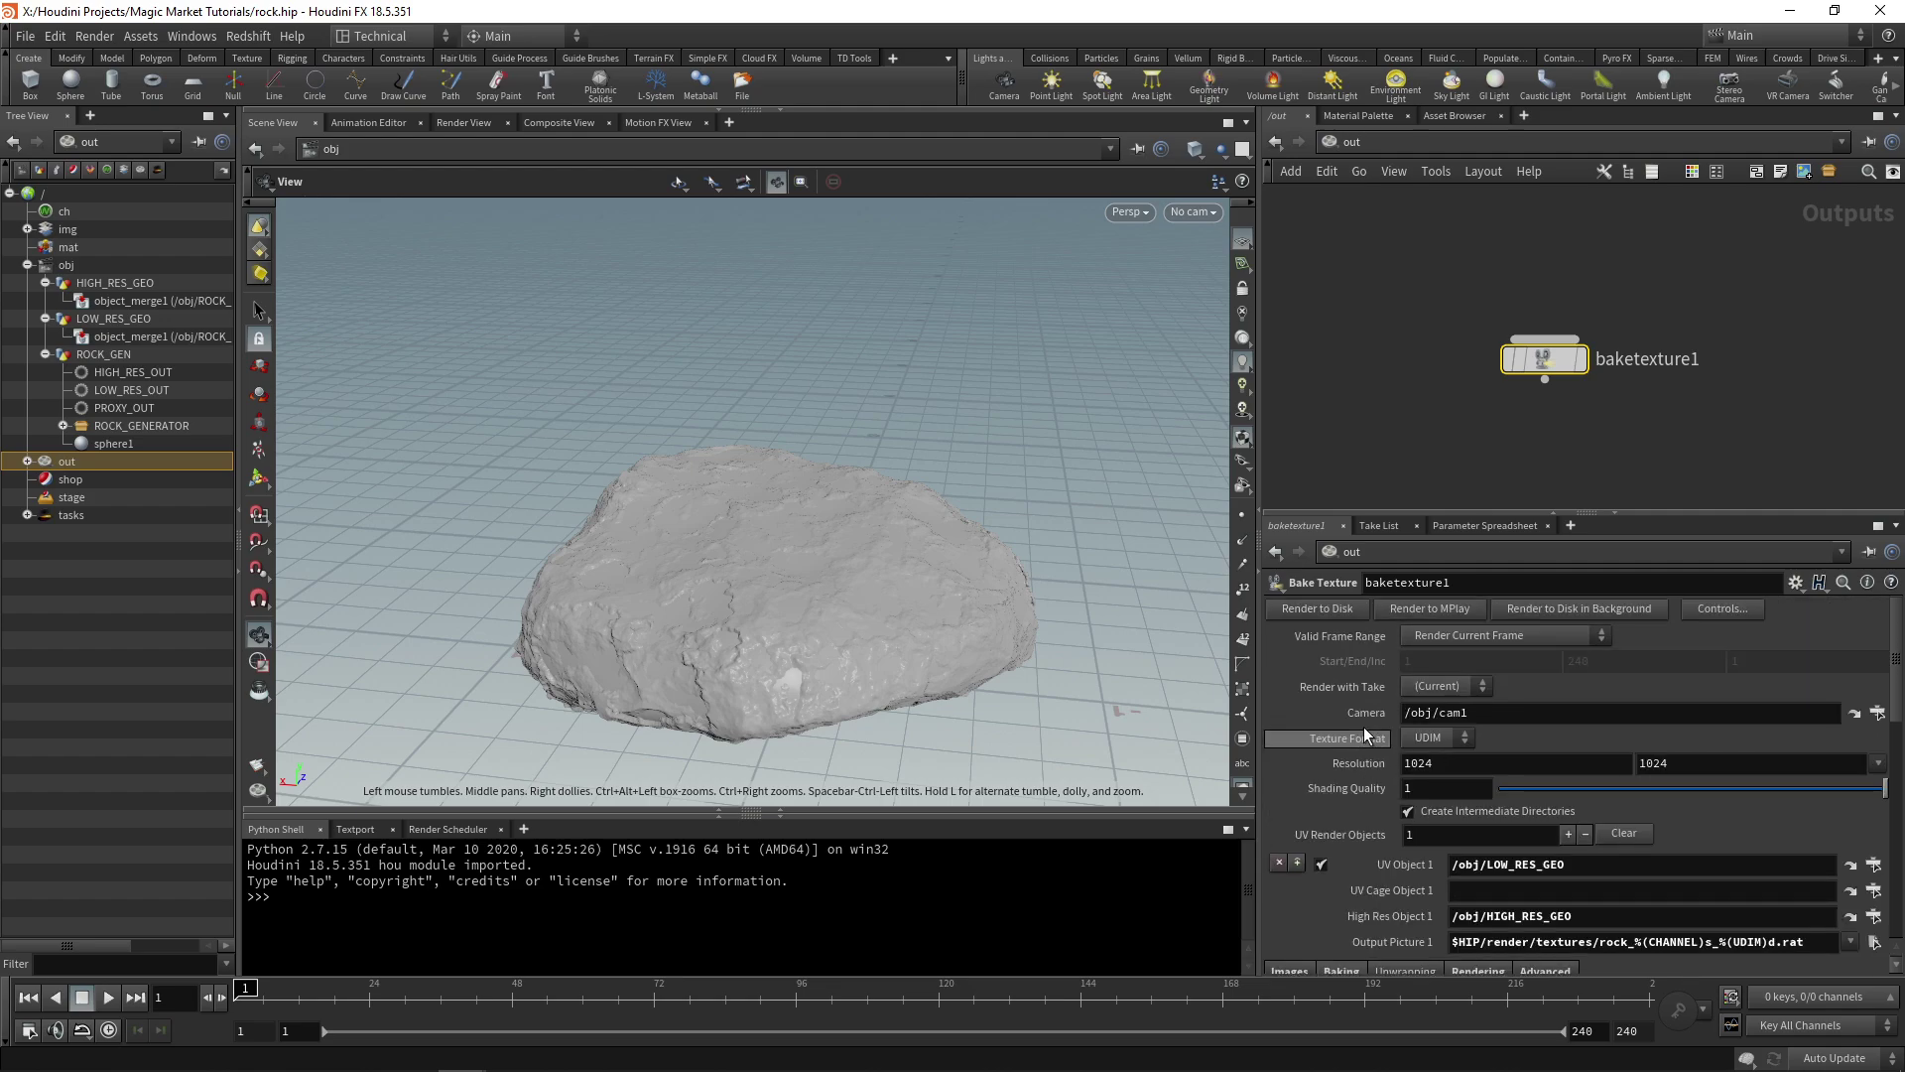
- Render the Bake Texture node to disk and open the render scheduler to follow the bake job
click(1339, 608)
click(96, 37)
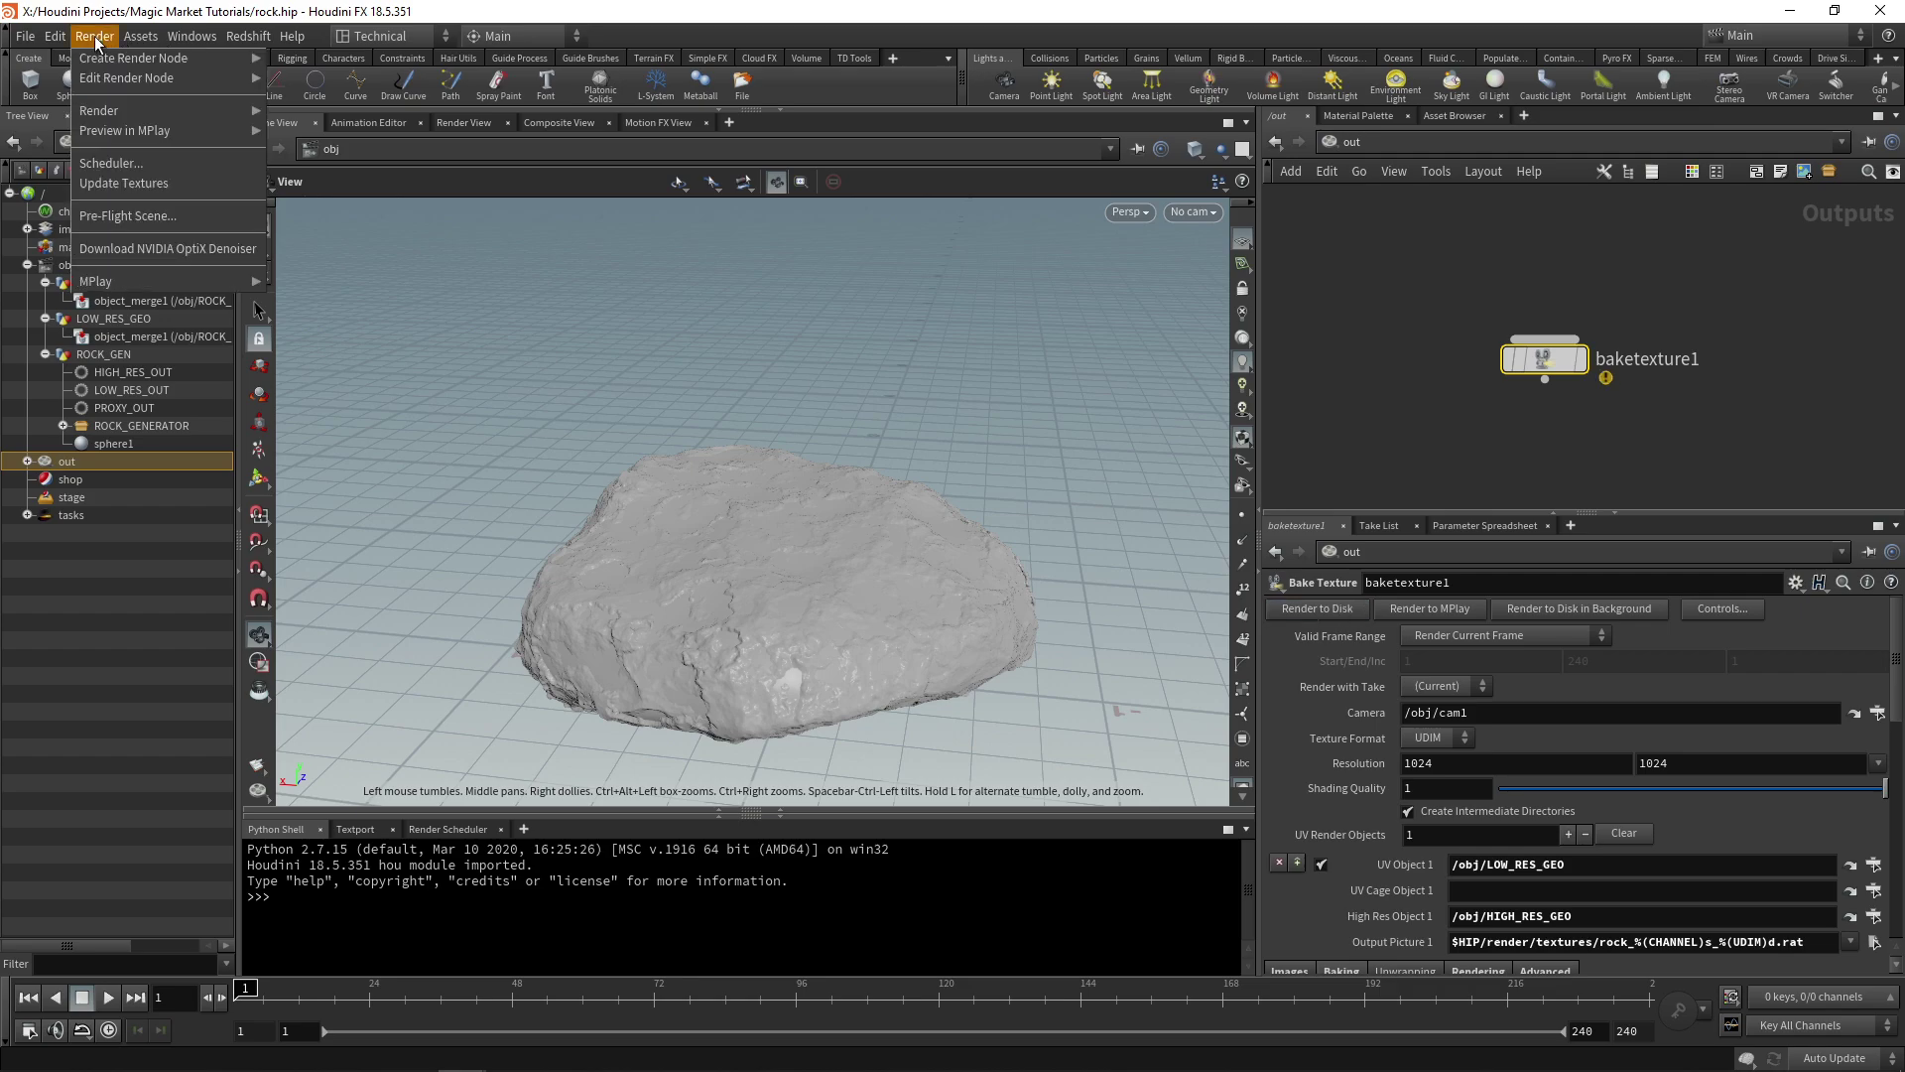
click(111, 162)
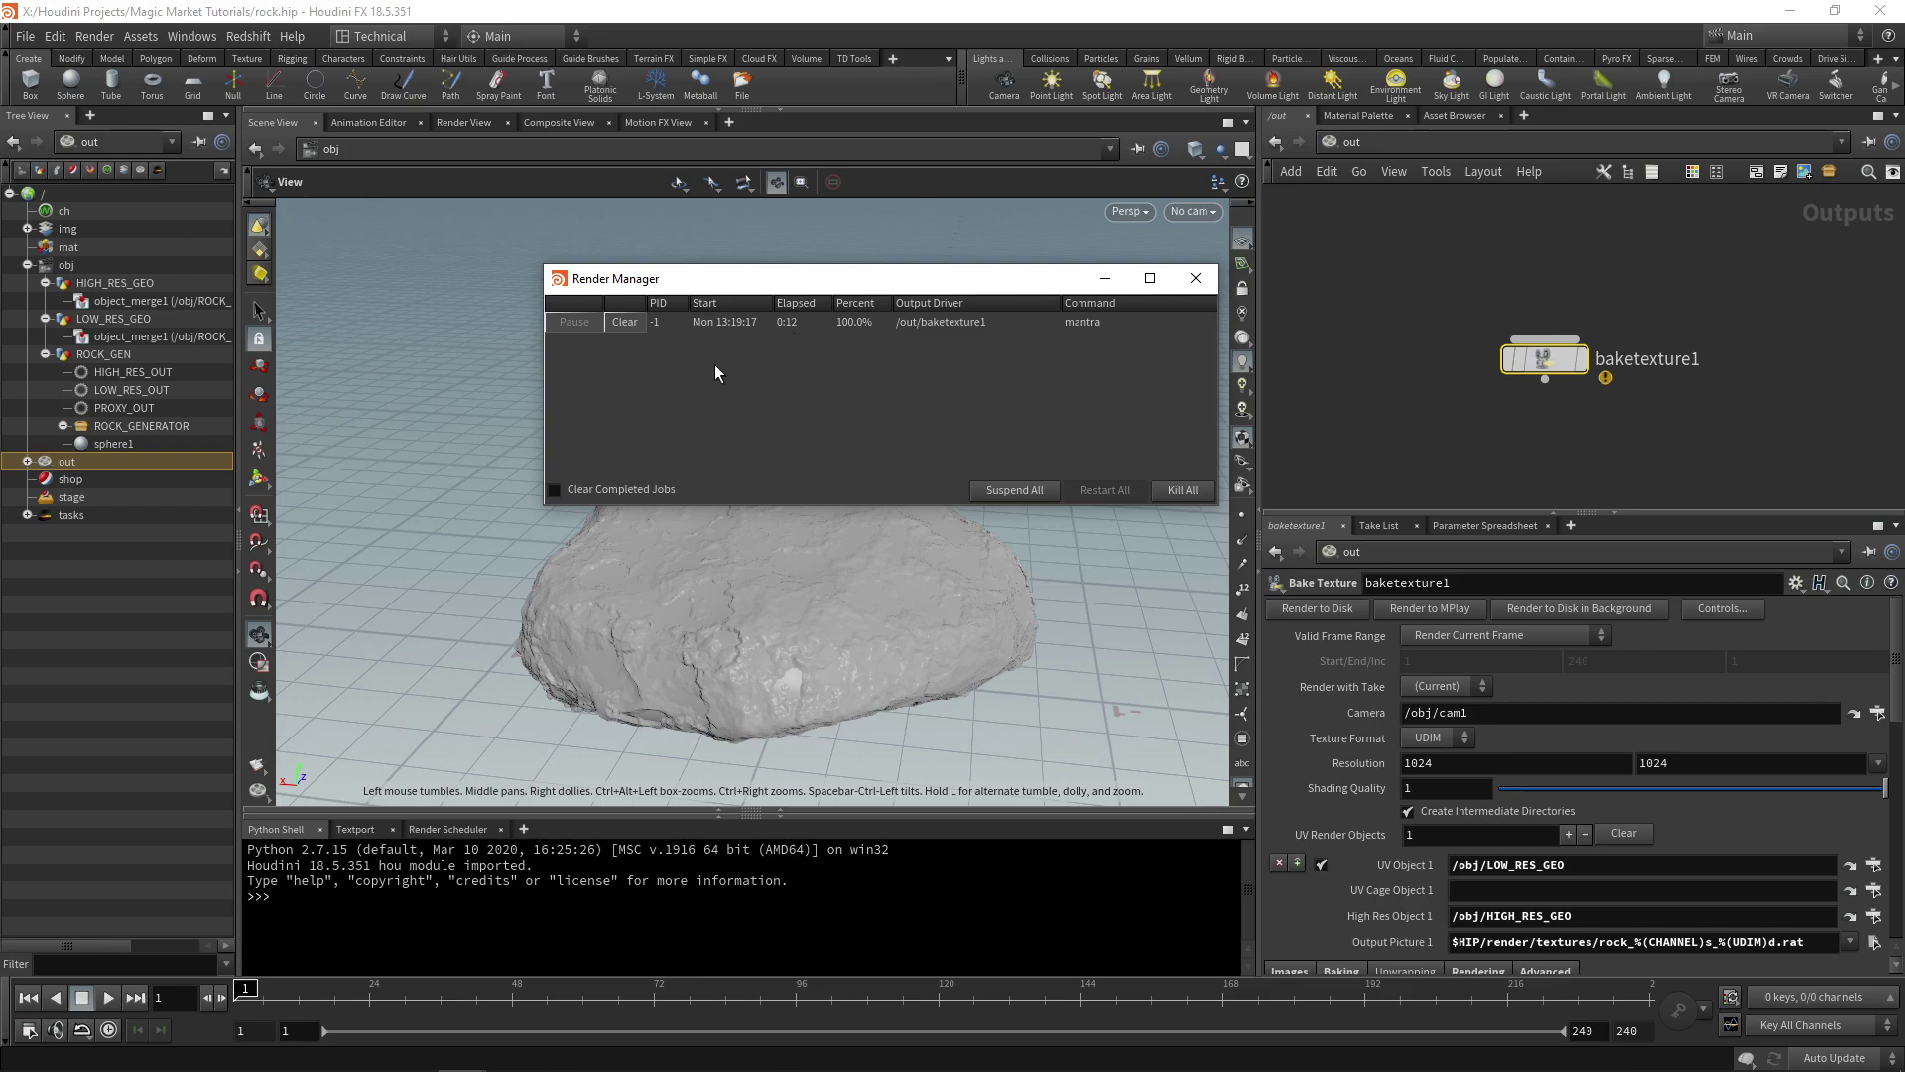
click(30, 1032)
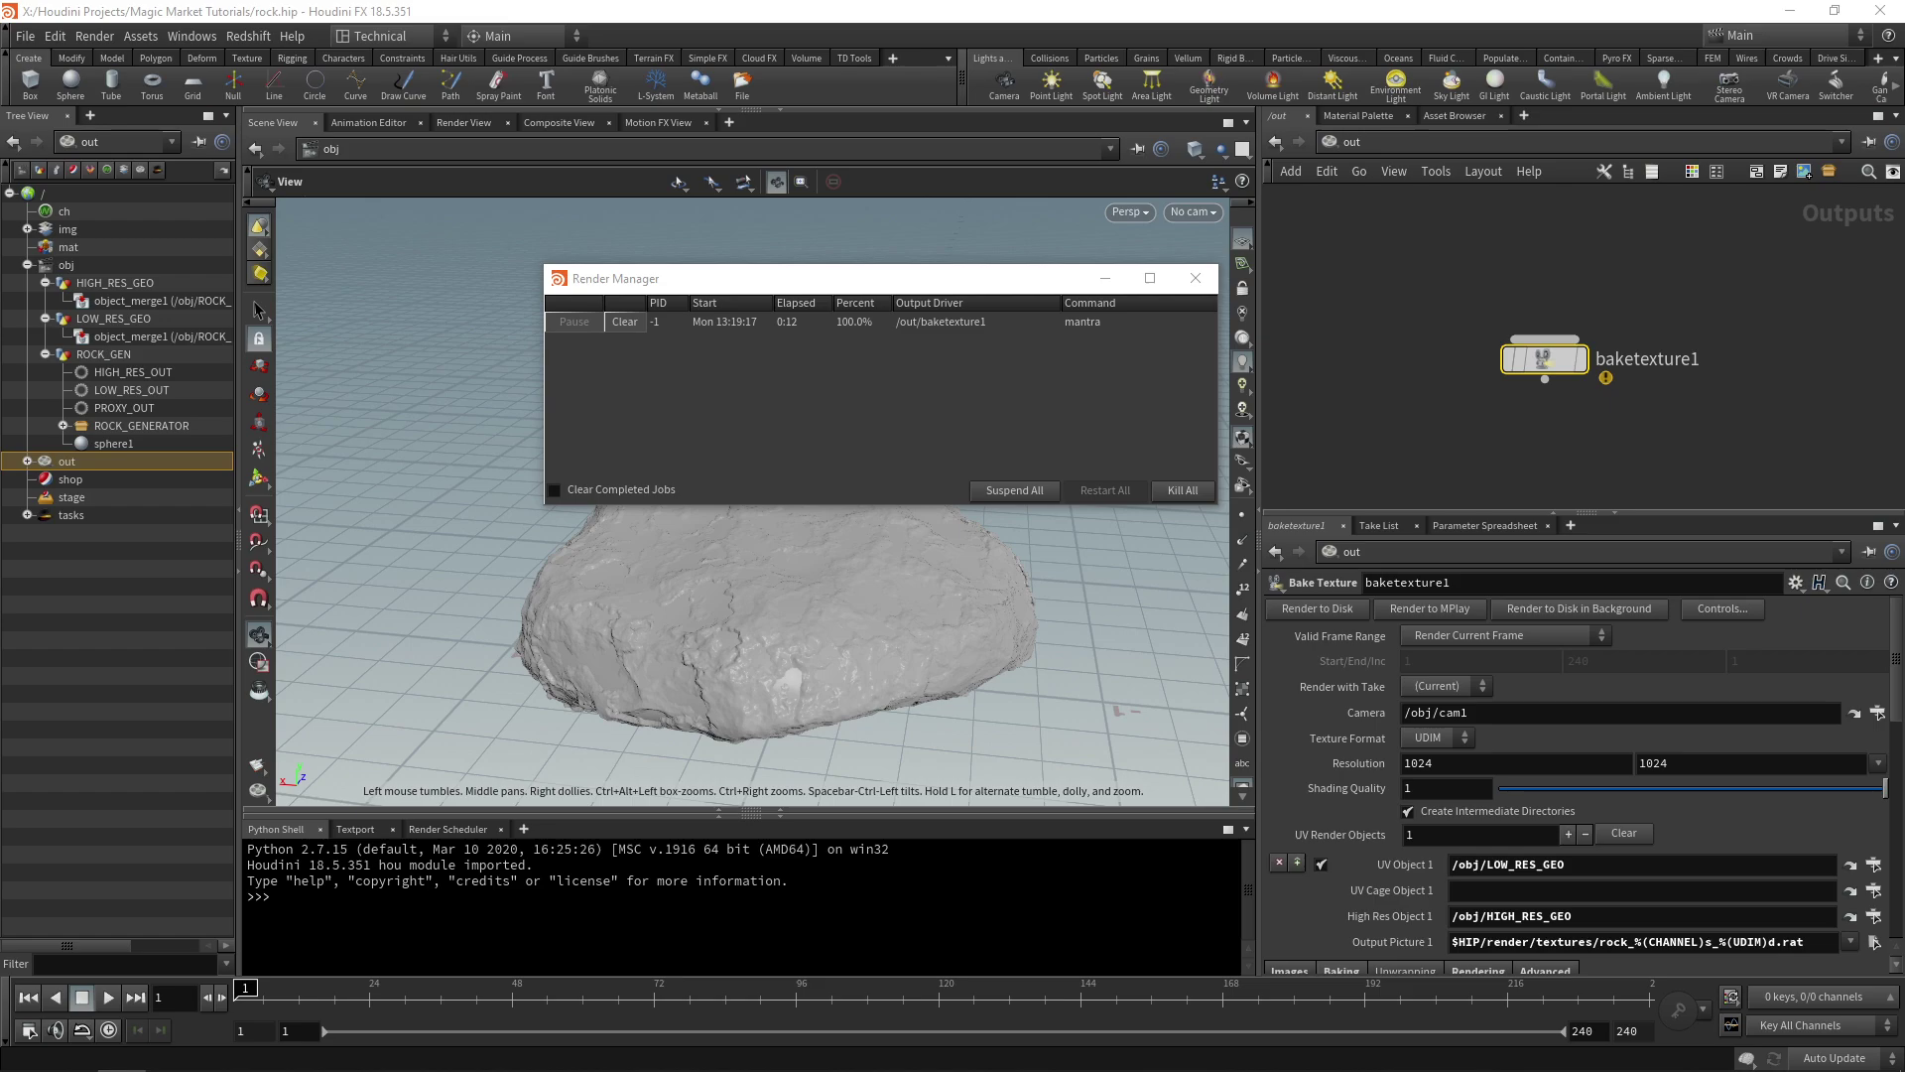
- Set the Bake Texture node's Extract Format to Open EXR (EXR)
scroll(1319, 853, down, 3)
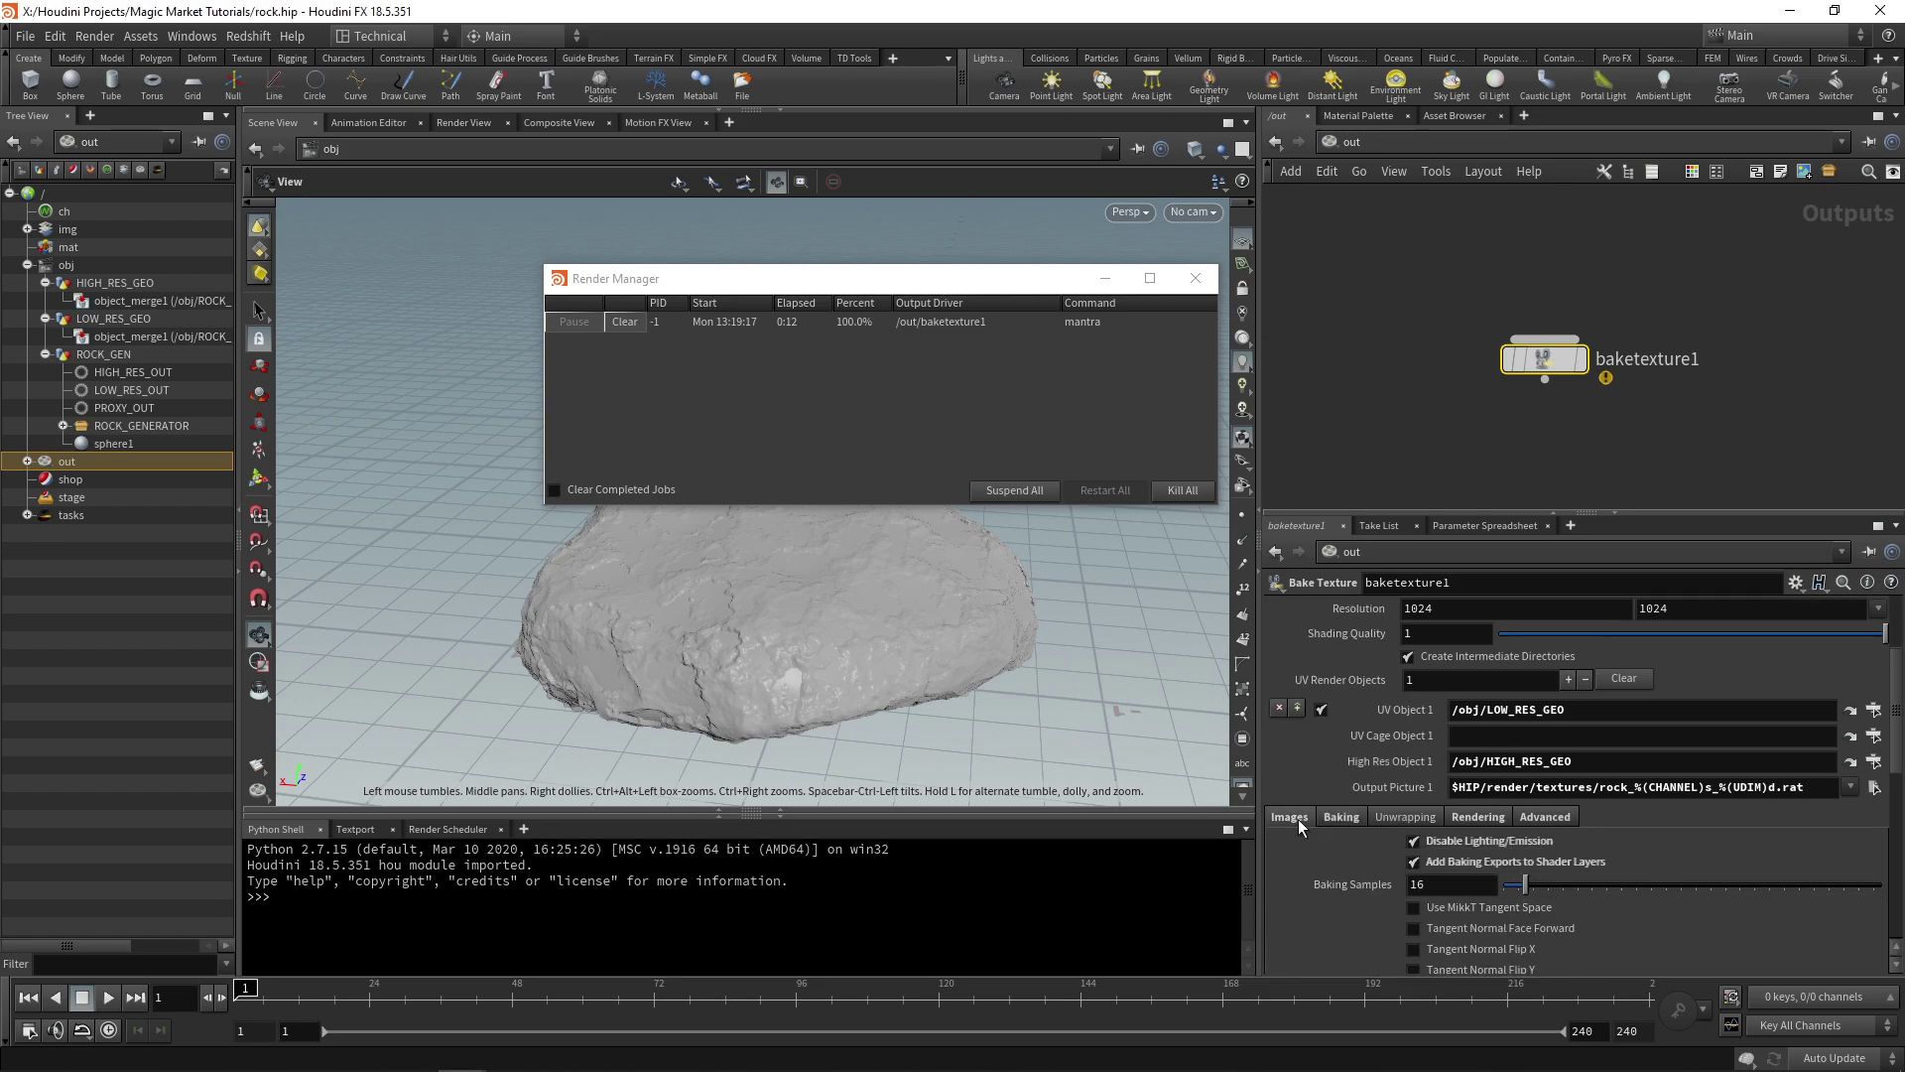
click(1290, 816)
scroll(1342, 835, down, 3)
click(1497, 751)
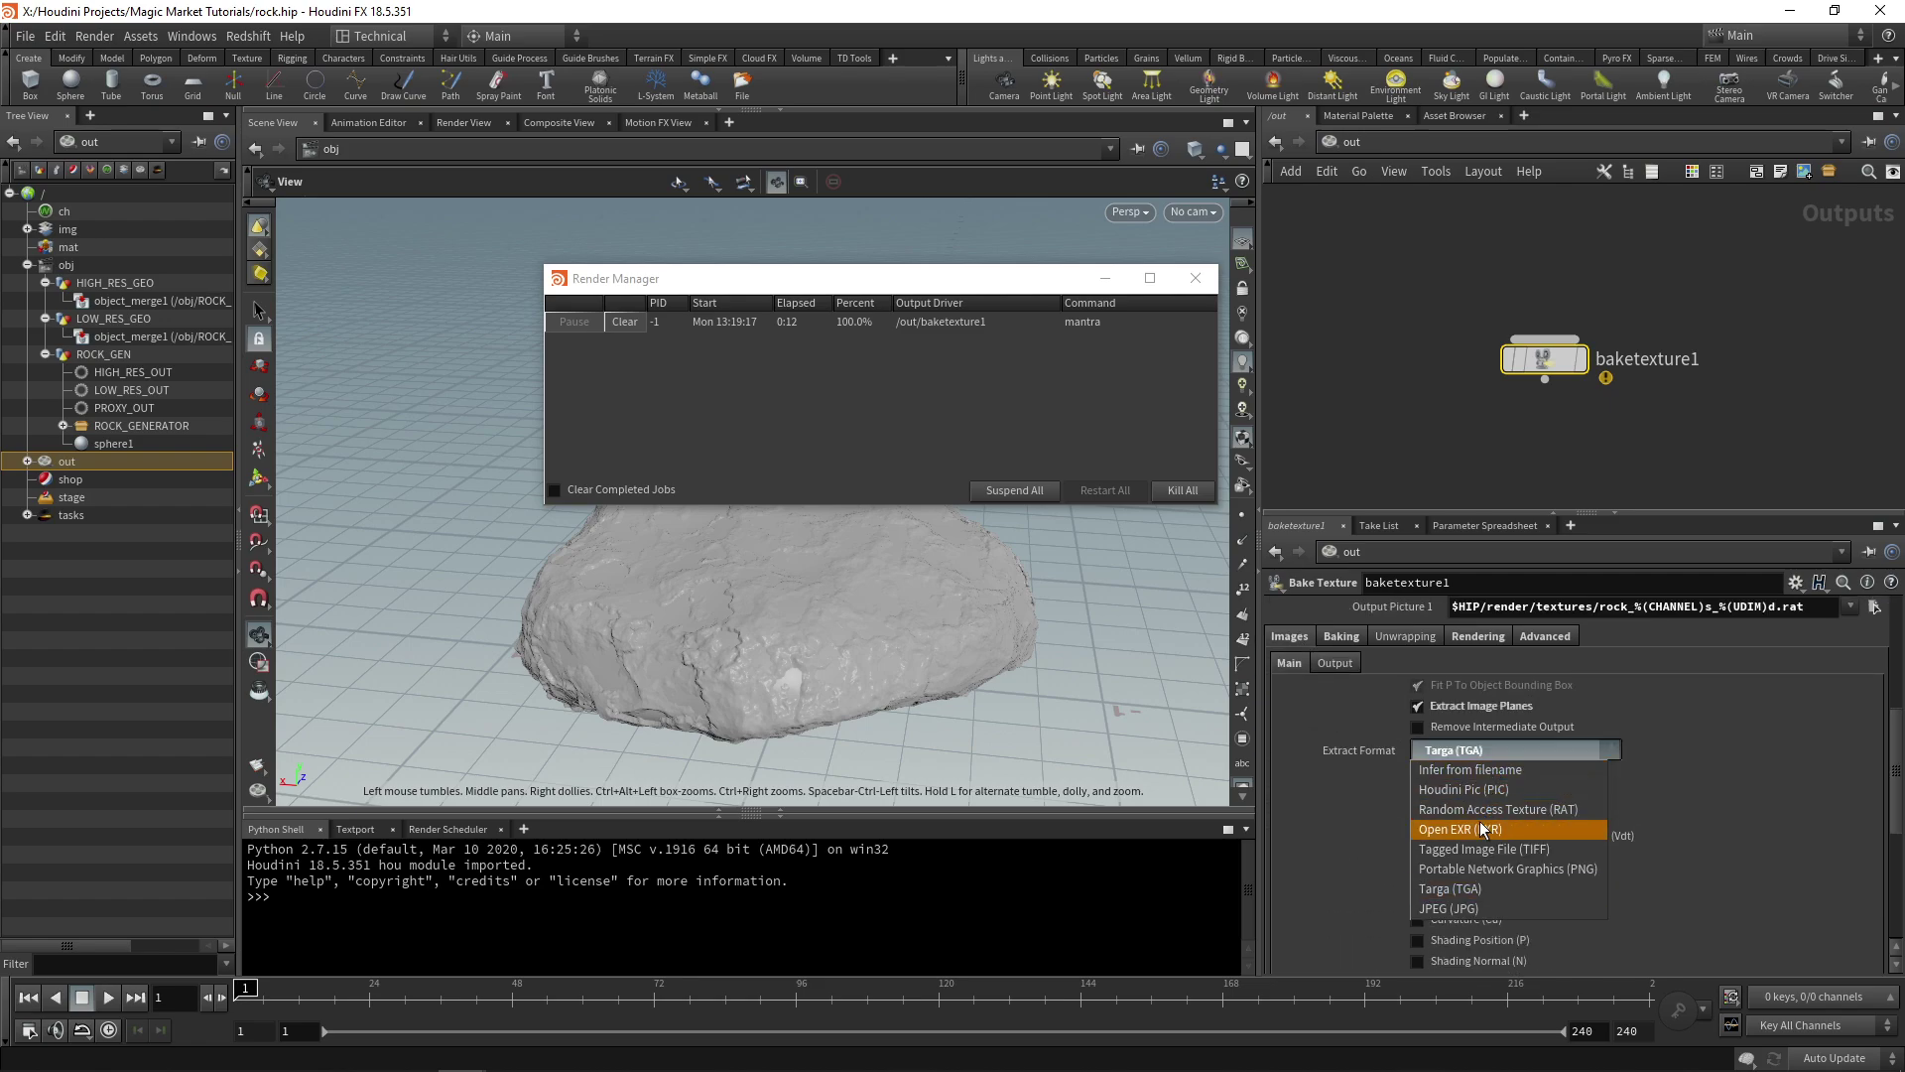
click(1479, 886)
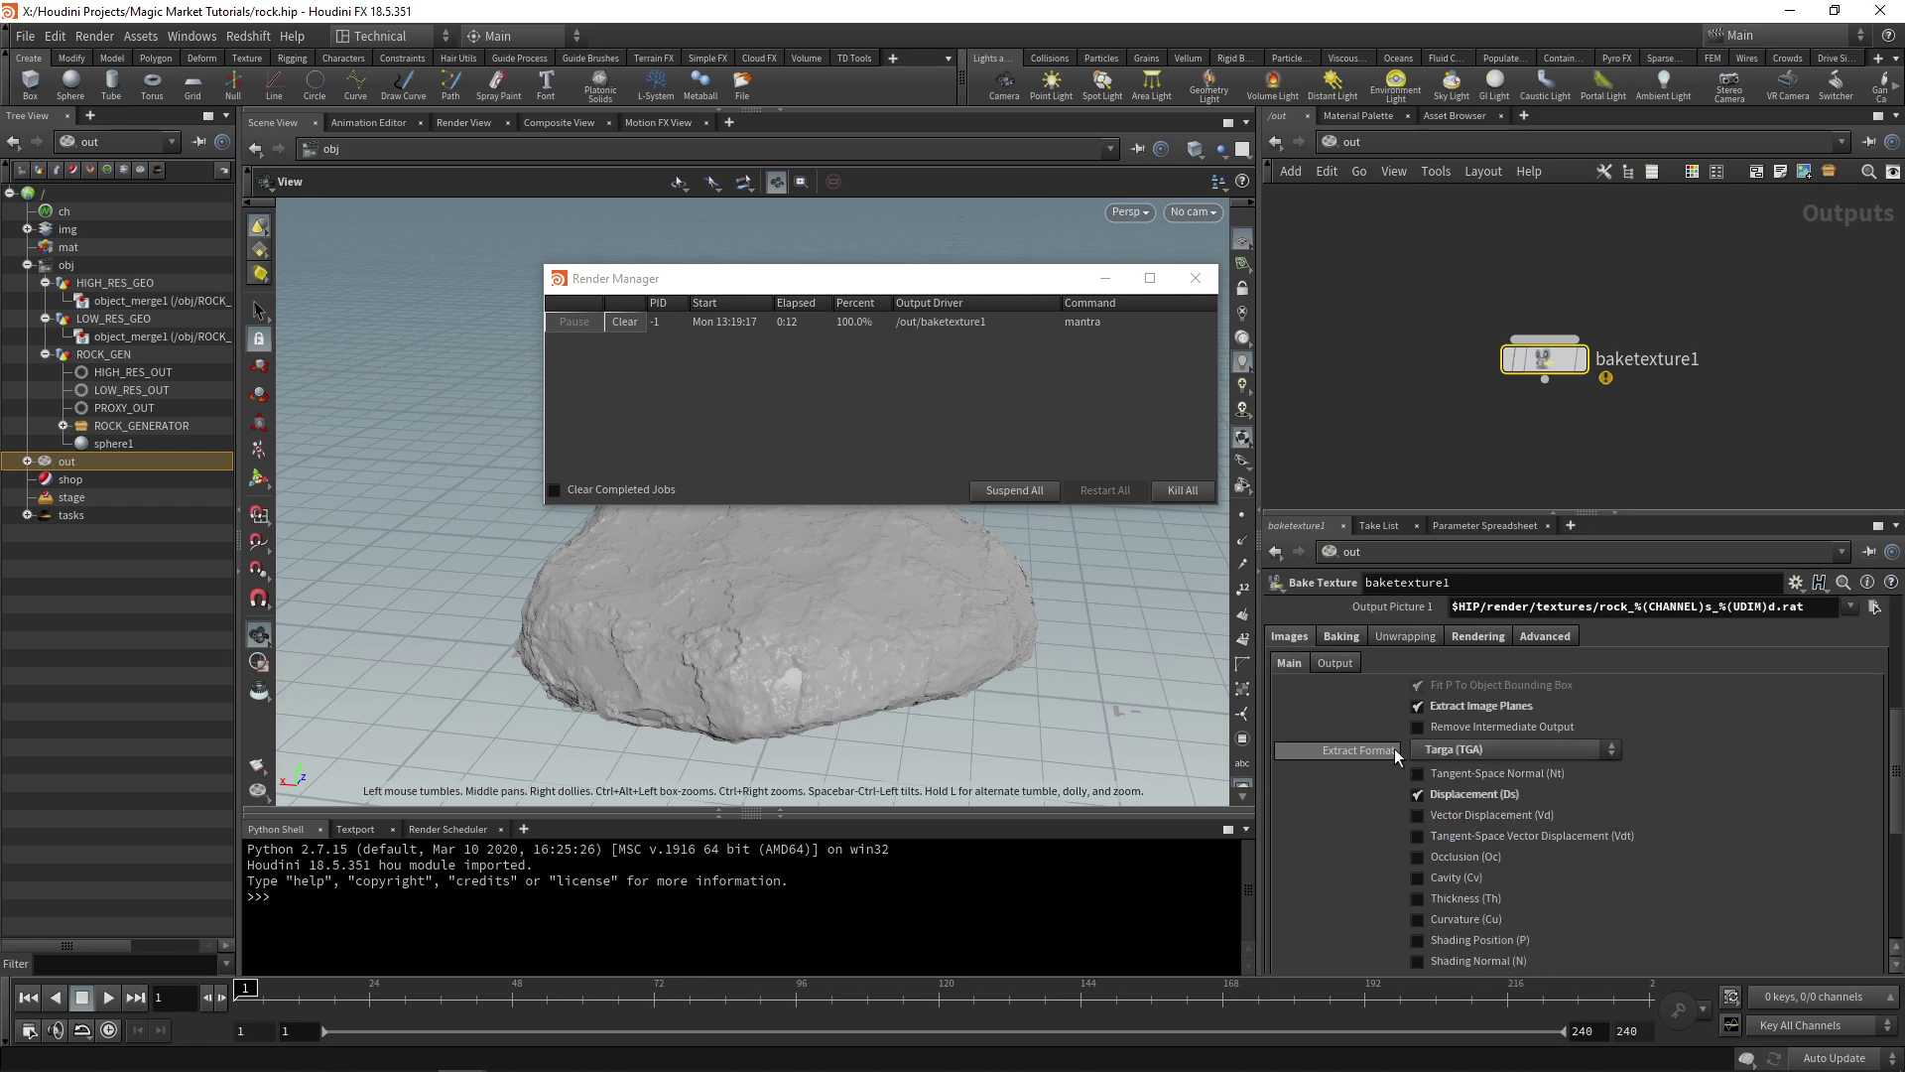
click(1533, 752)
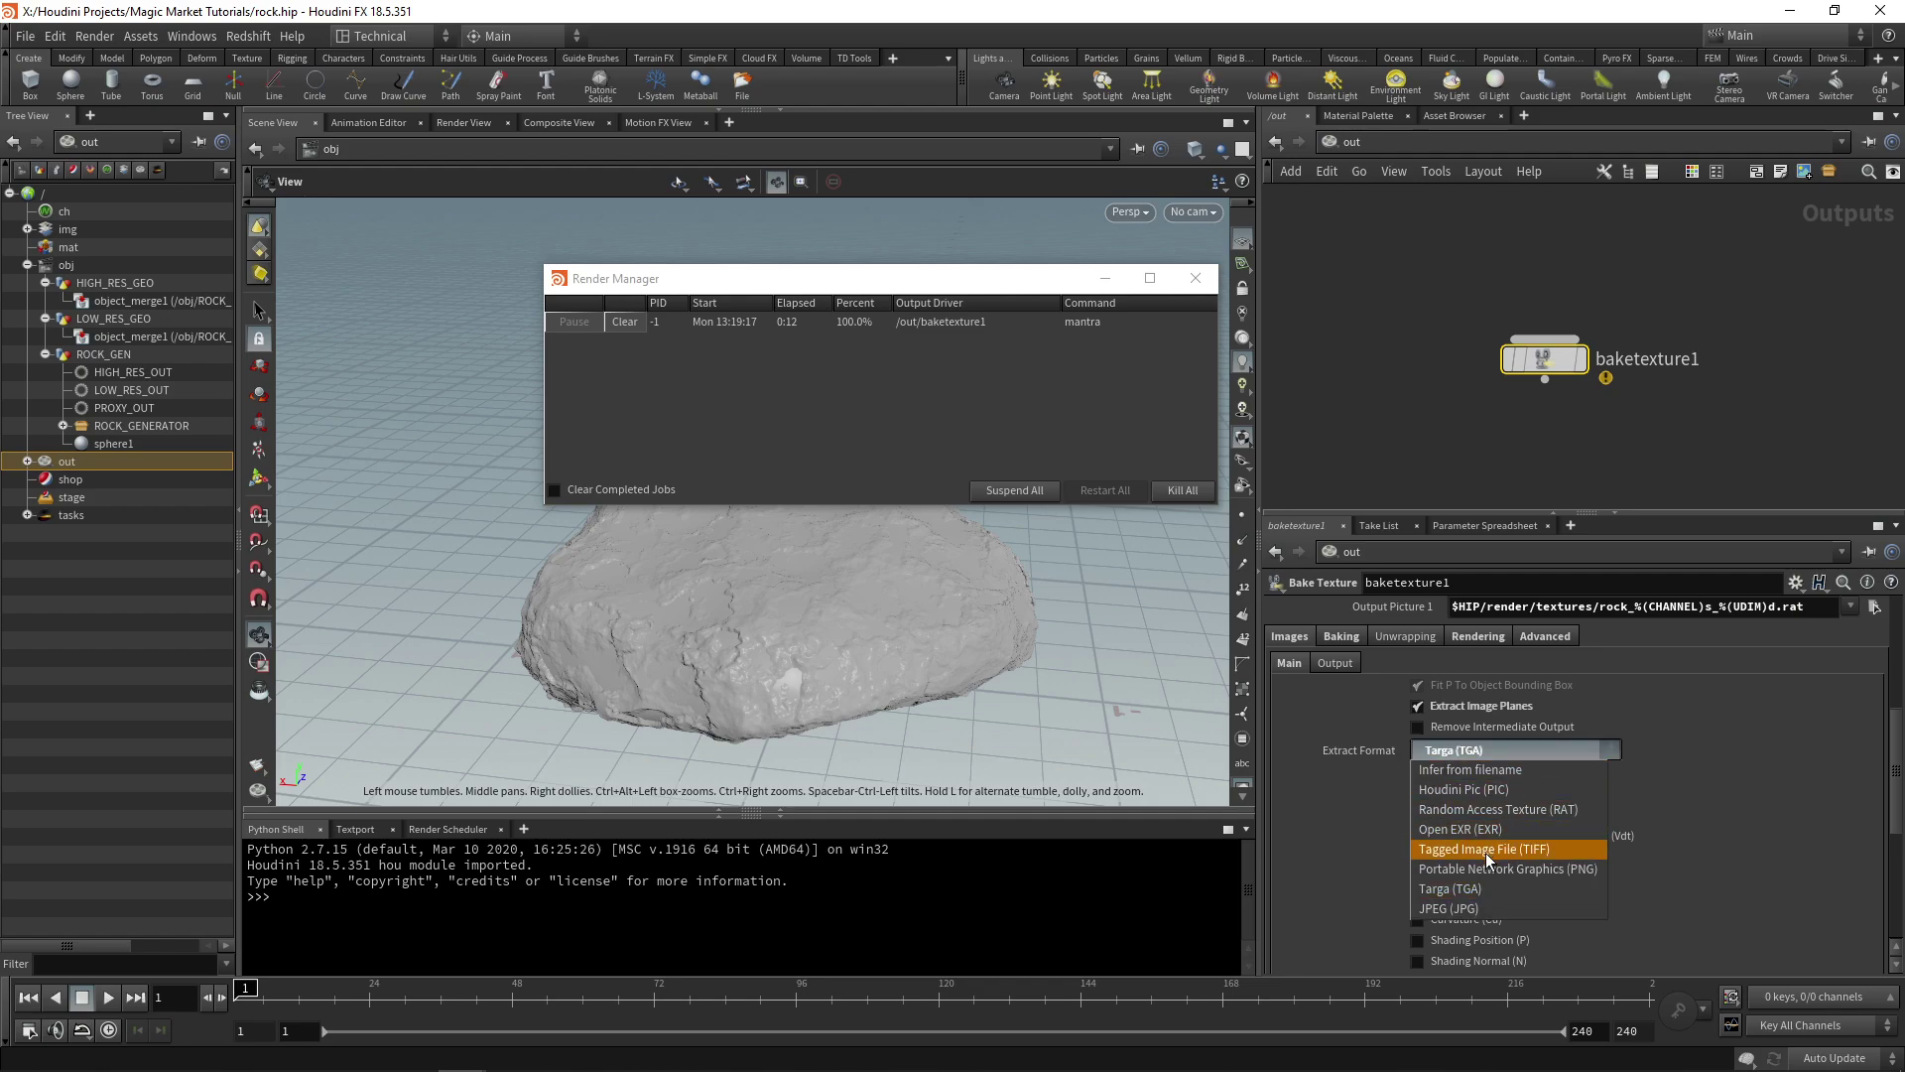
click(1479, 829)
- Render the Bake Texture node to disk again using the EXR extract format
scroll(1354, 795, up, 2)
scroll(1357, 805, up, 3)
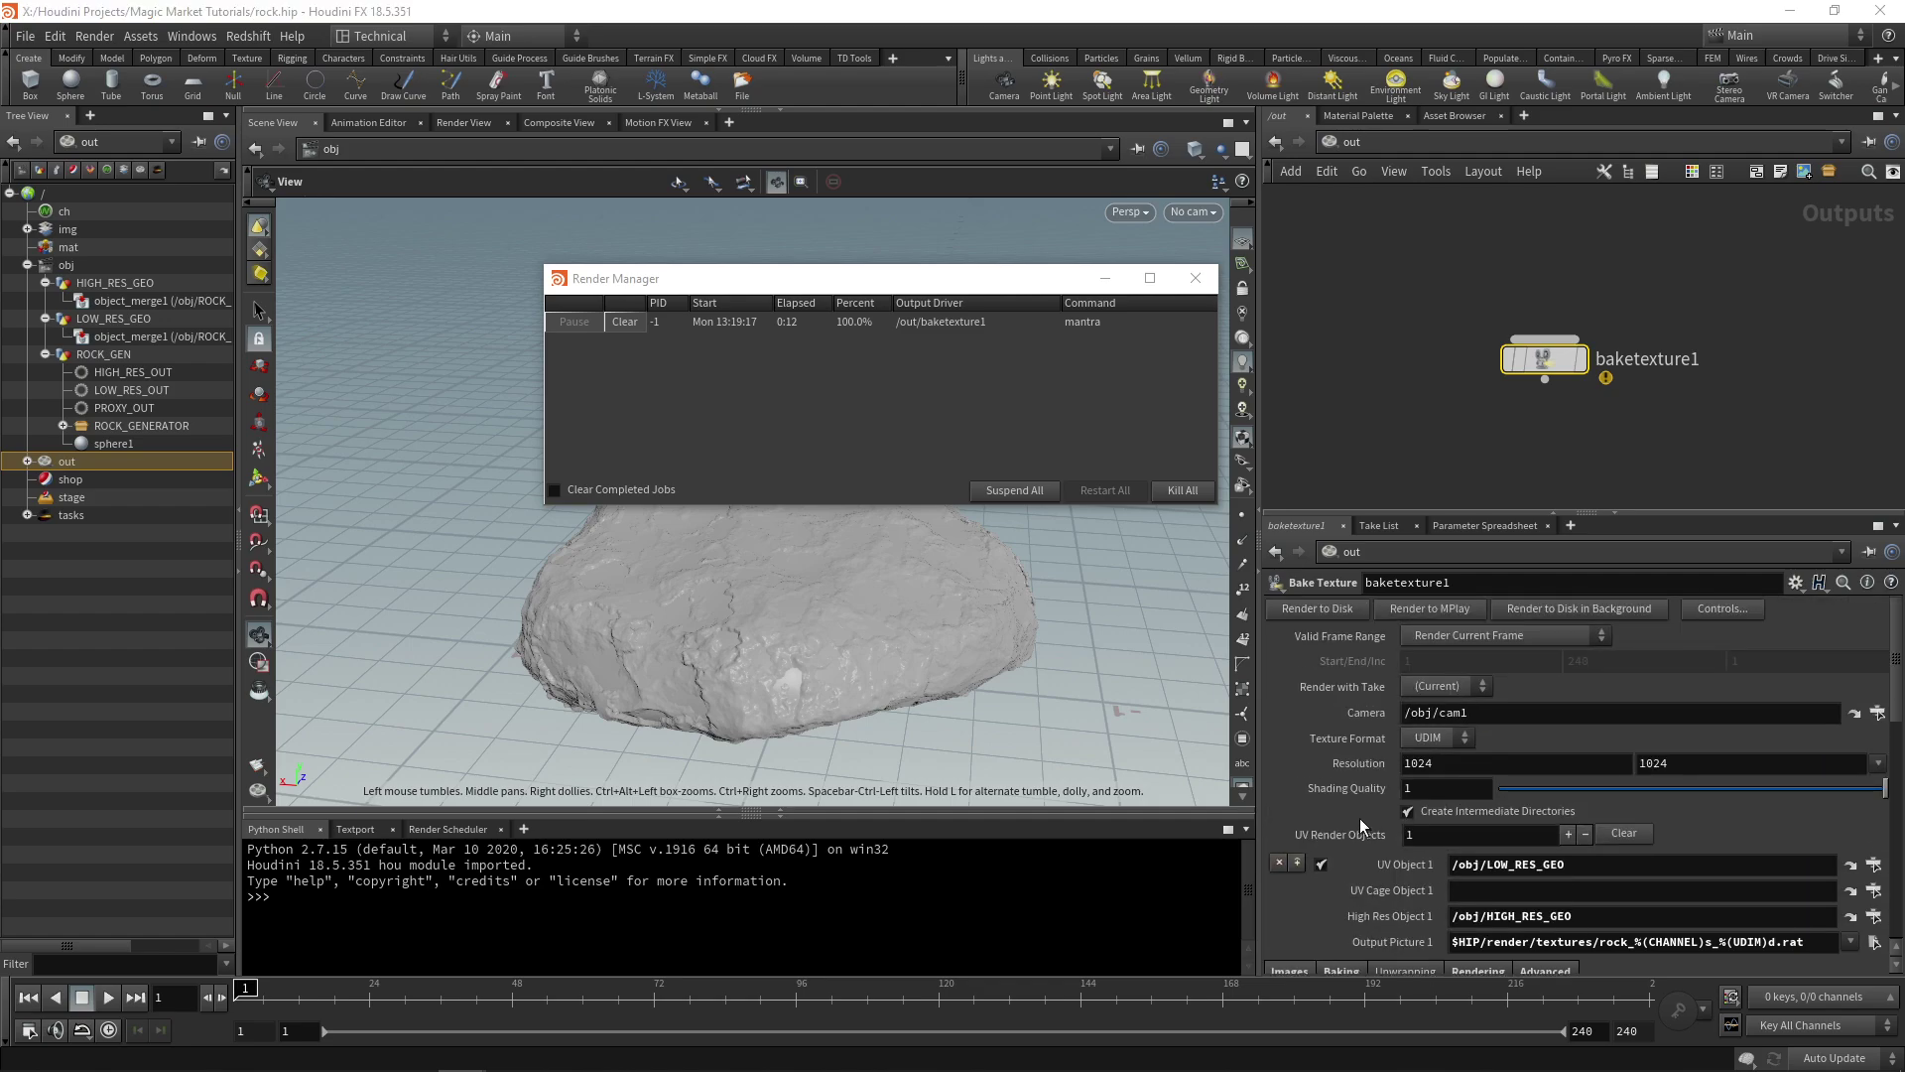
click(1320, 616)
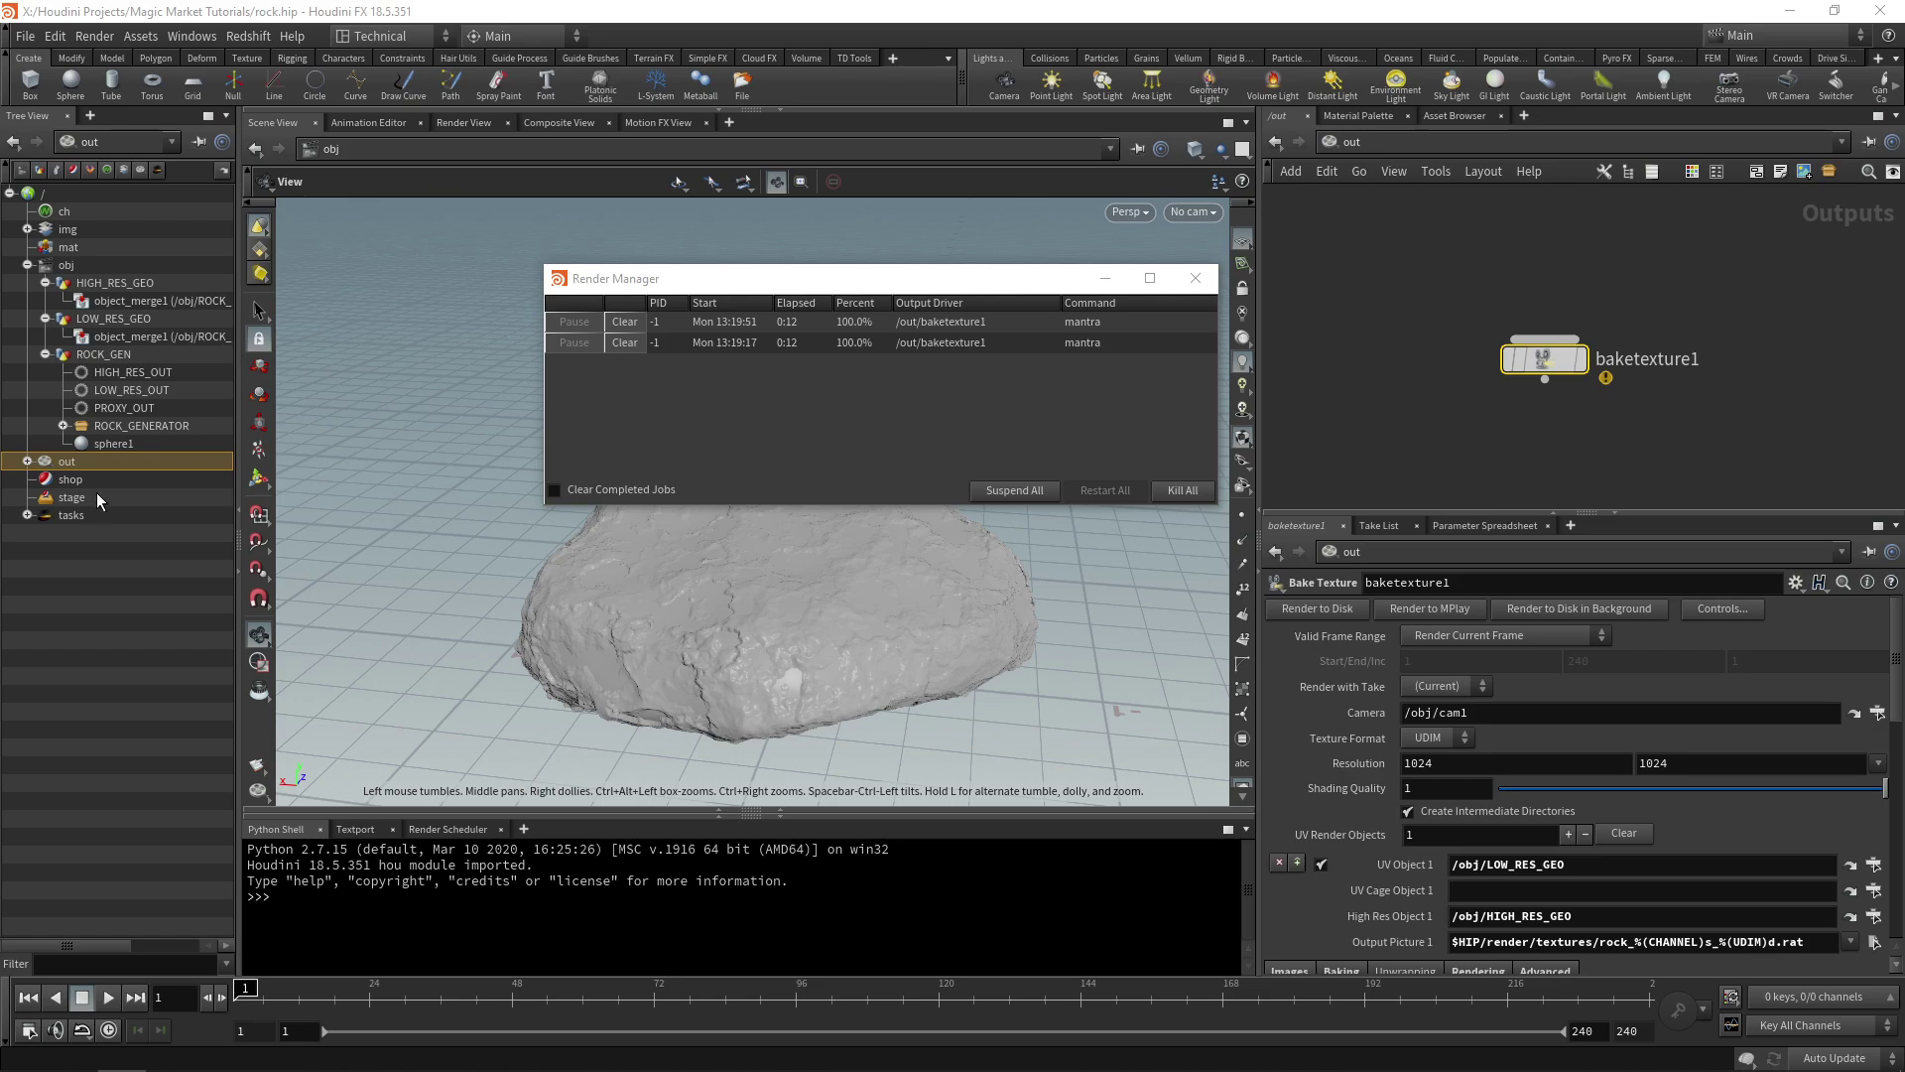
- Open rock_Ds_1001.exr in the djv viewer and examine the baked displacement for gaps and detail
key(super+e)
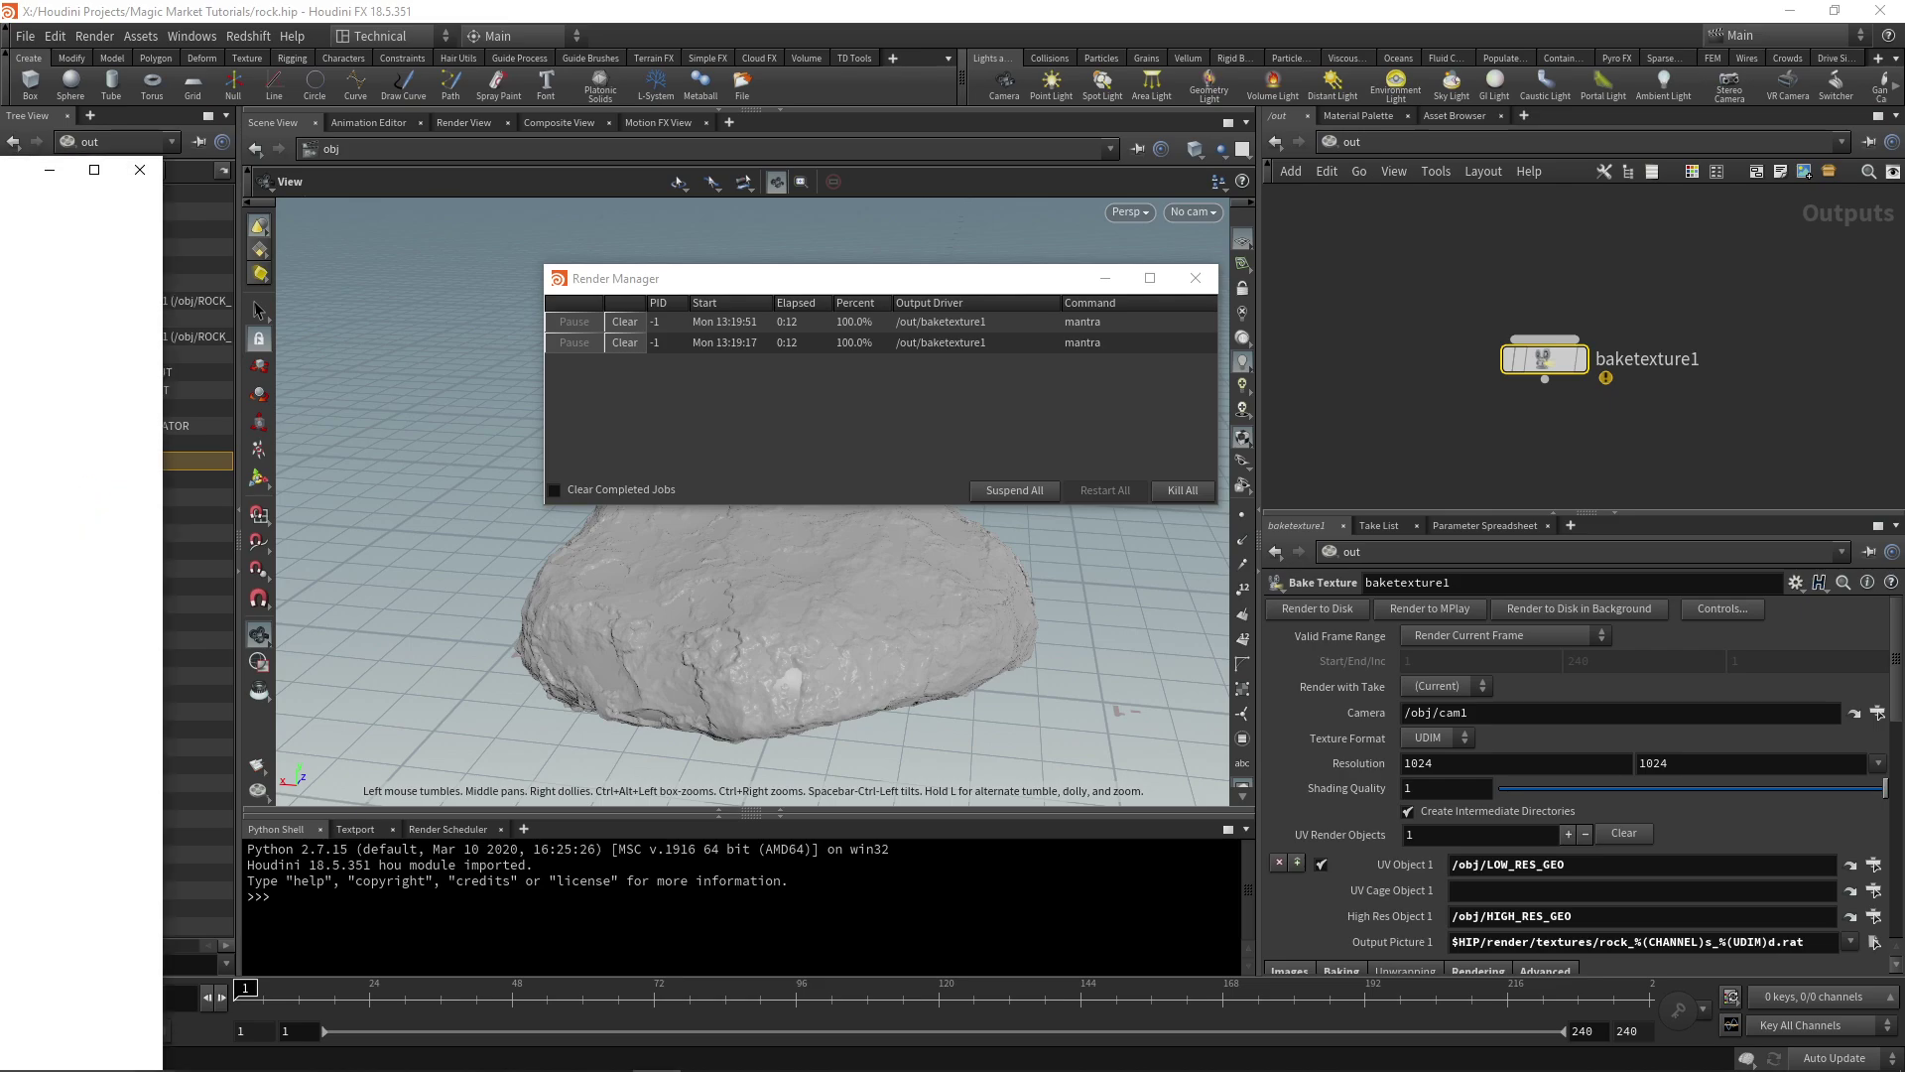
drag(0, 170, 734, 2)
scroll(912, 687, down, 2)
scroll(763, 613, up, 4)
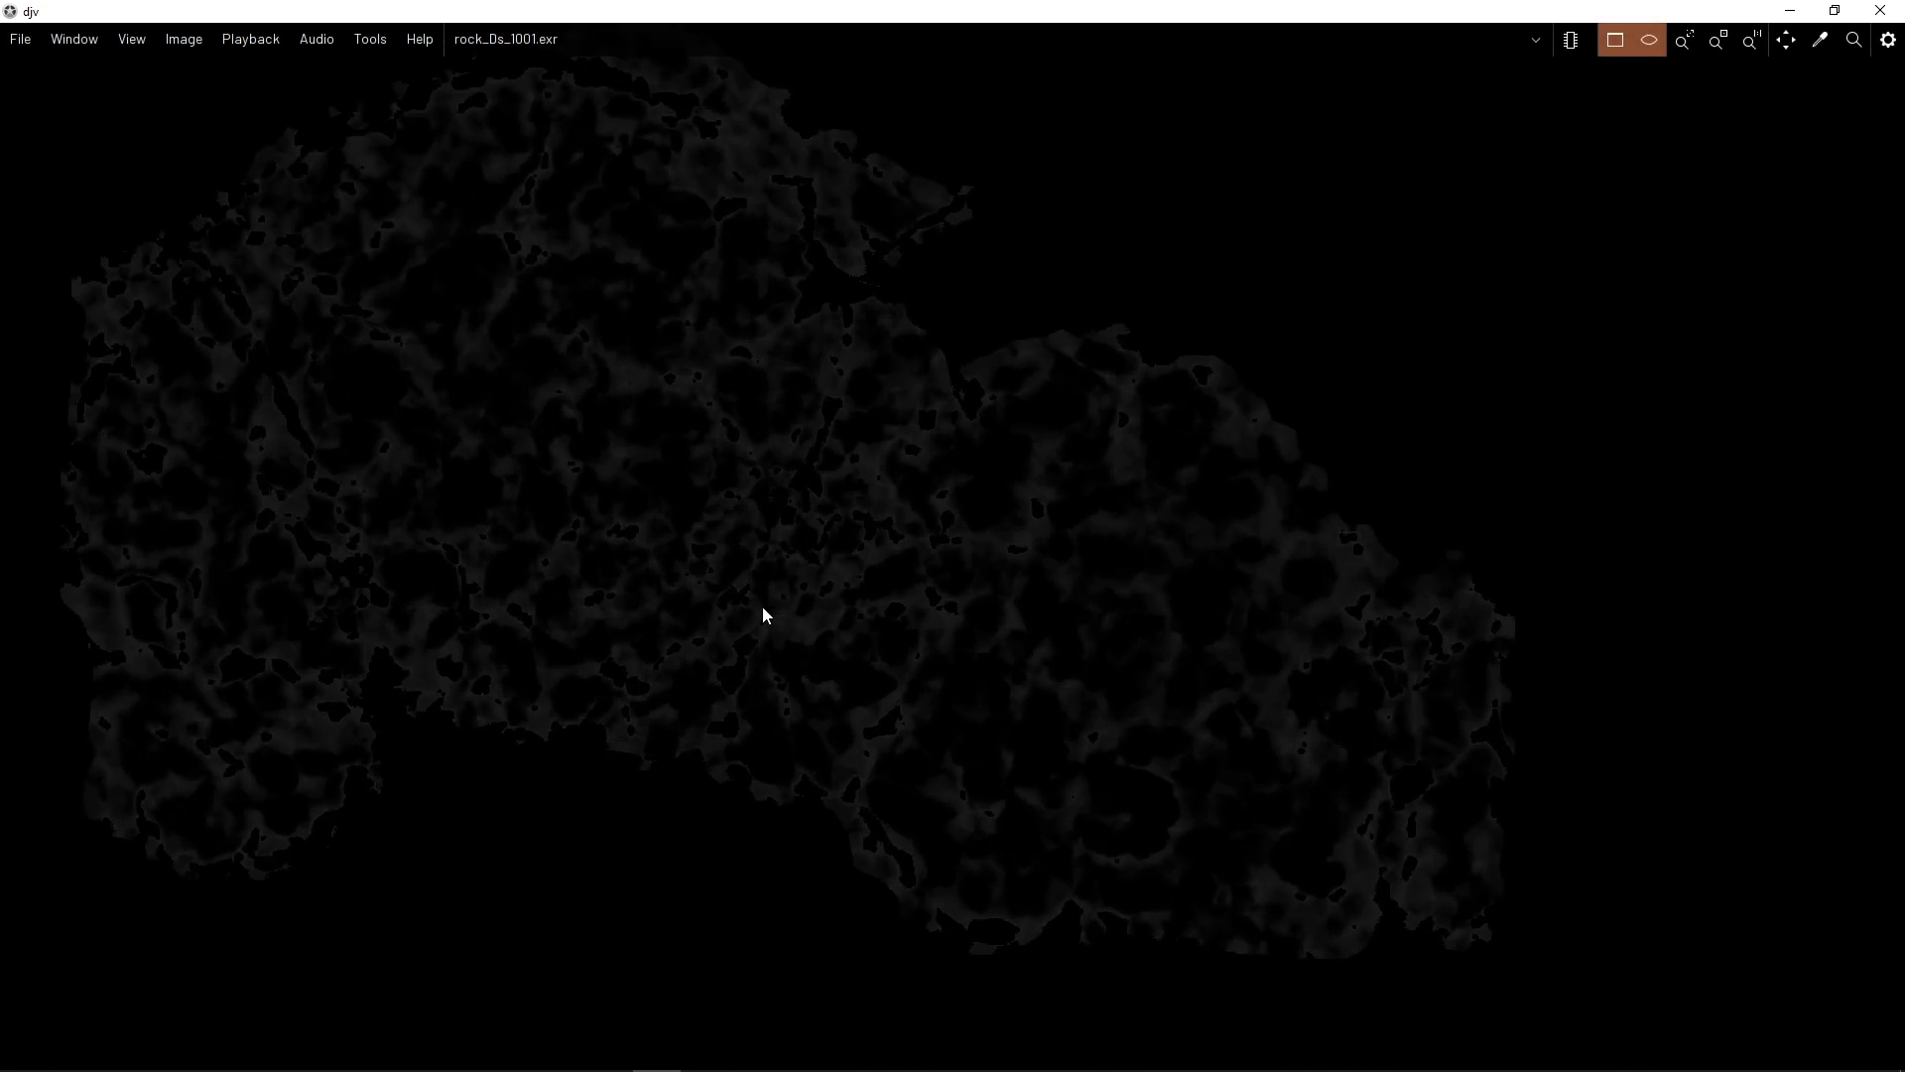
scroll(753, 623, down, 1)
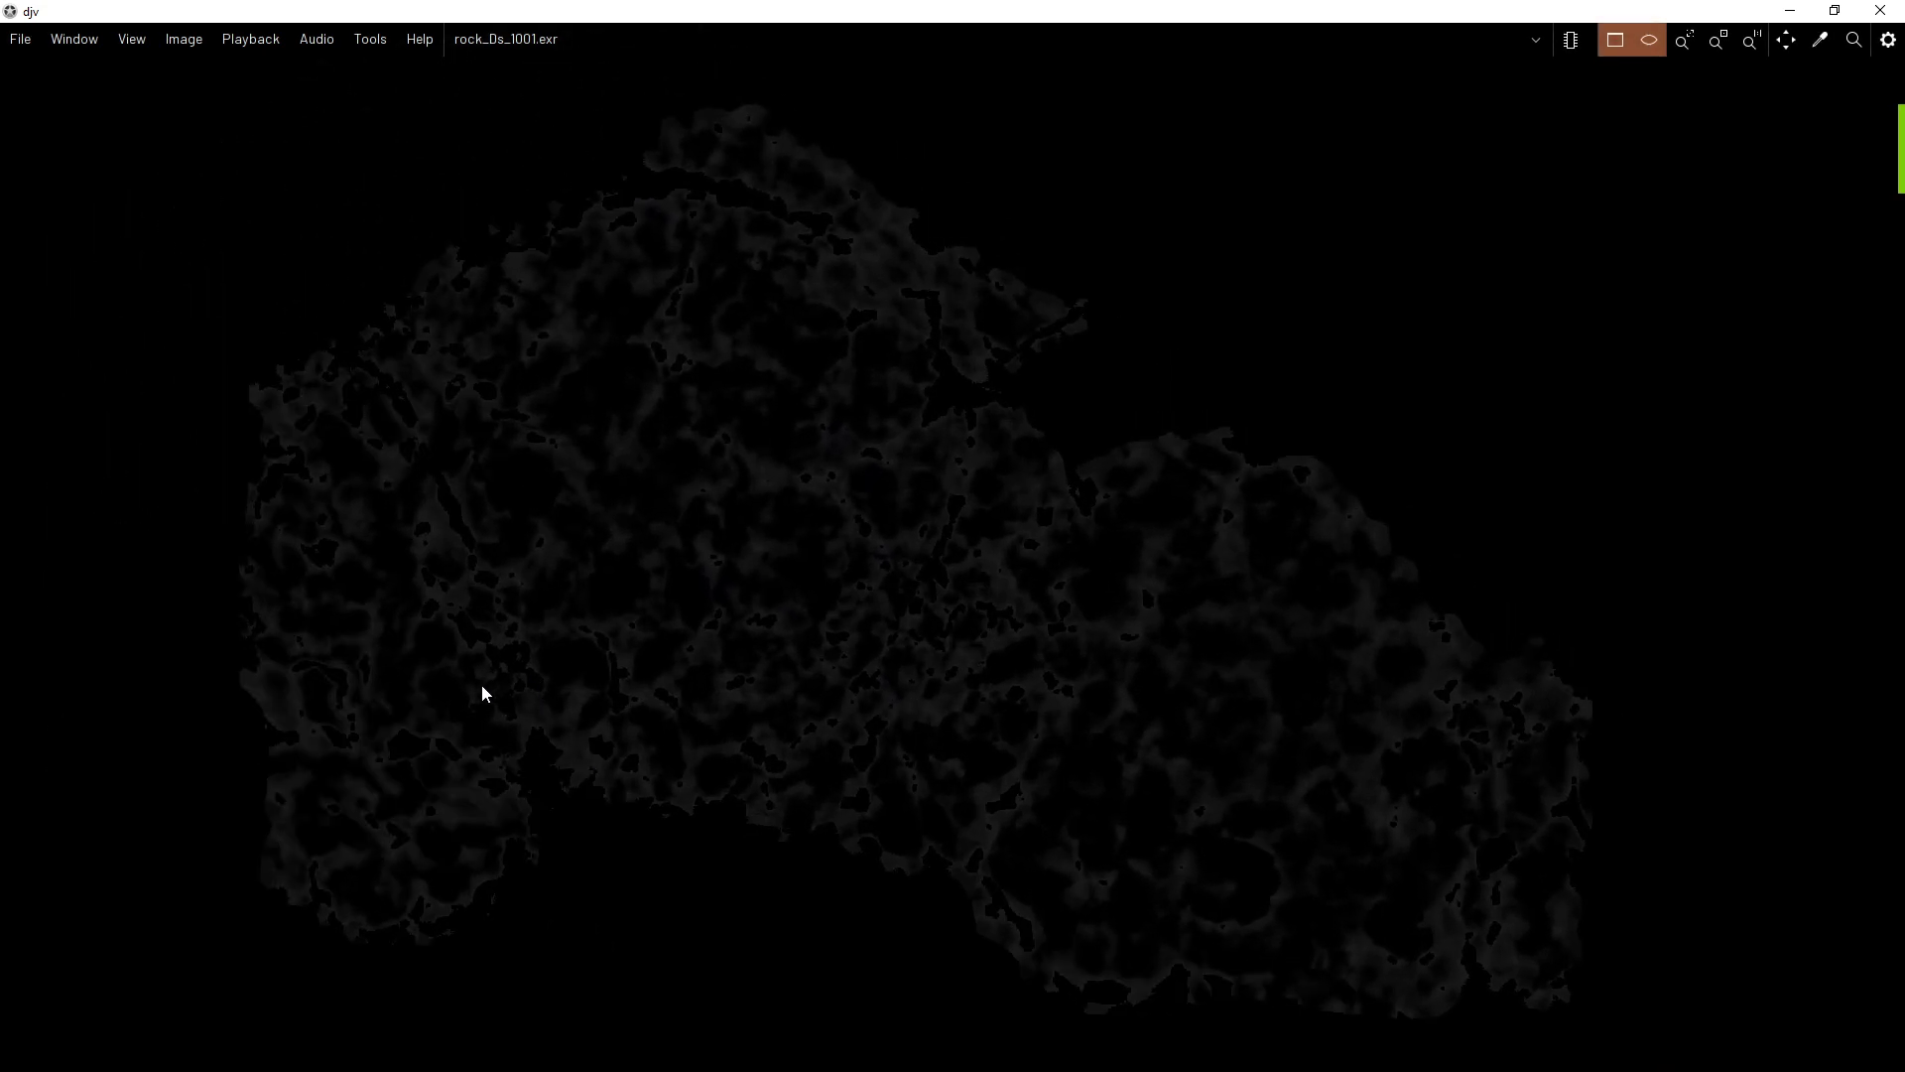
scroll(642, 412, up, 3)
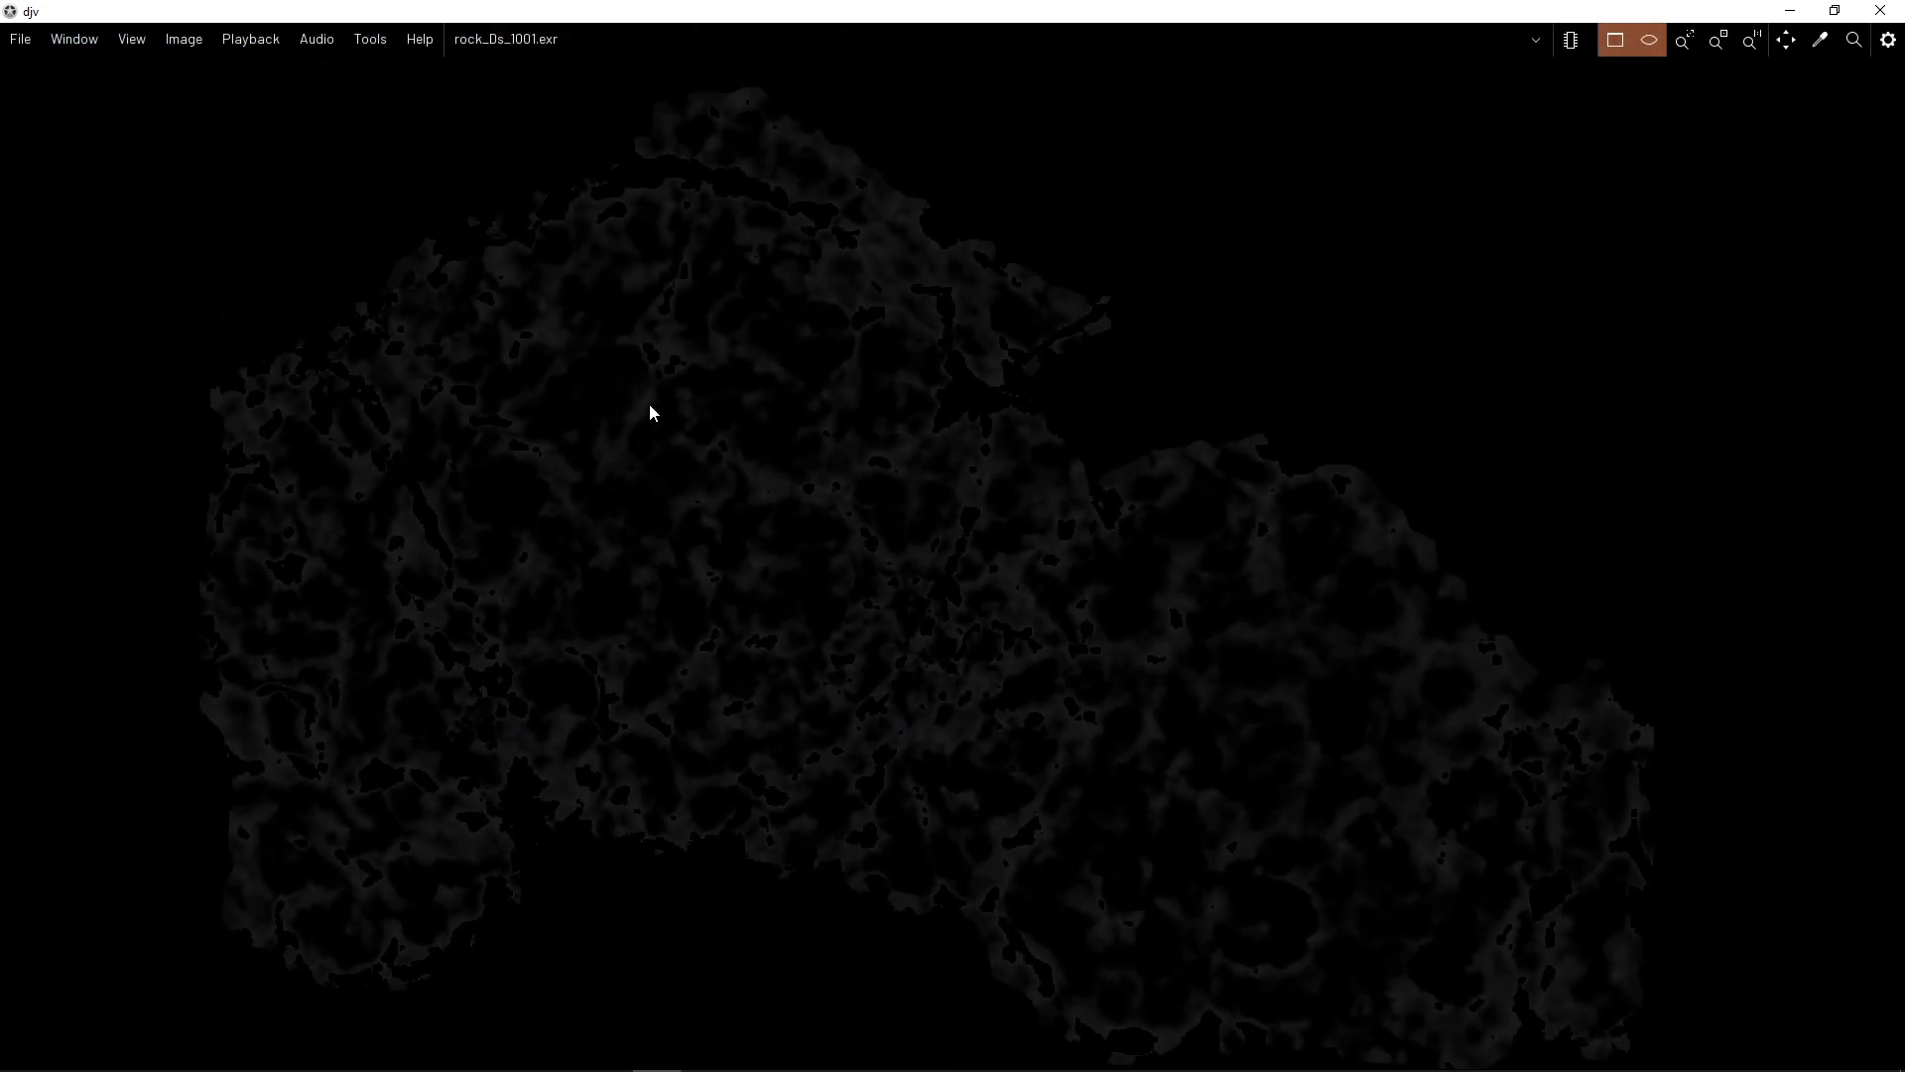
scroll(405, 551, down, 4)
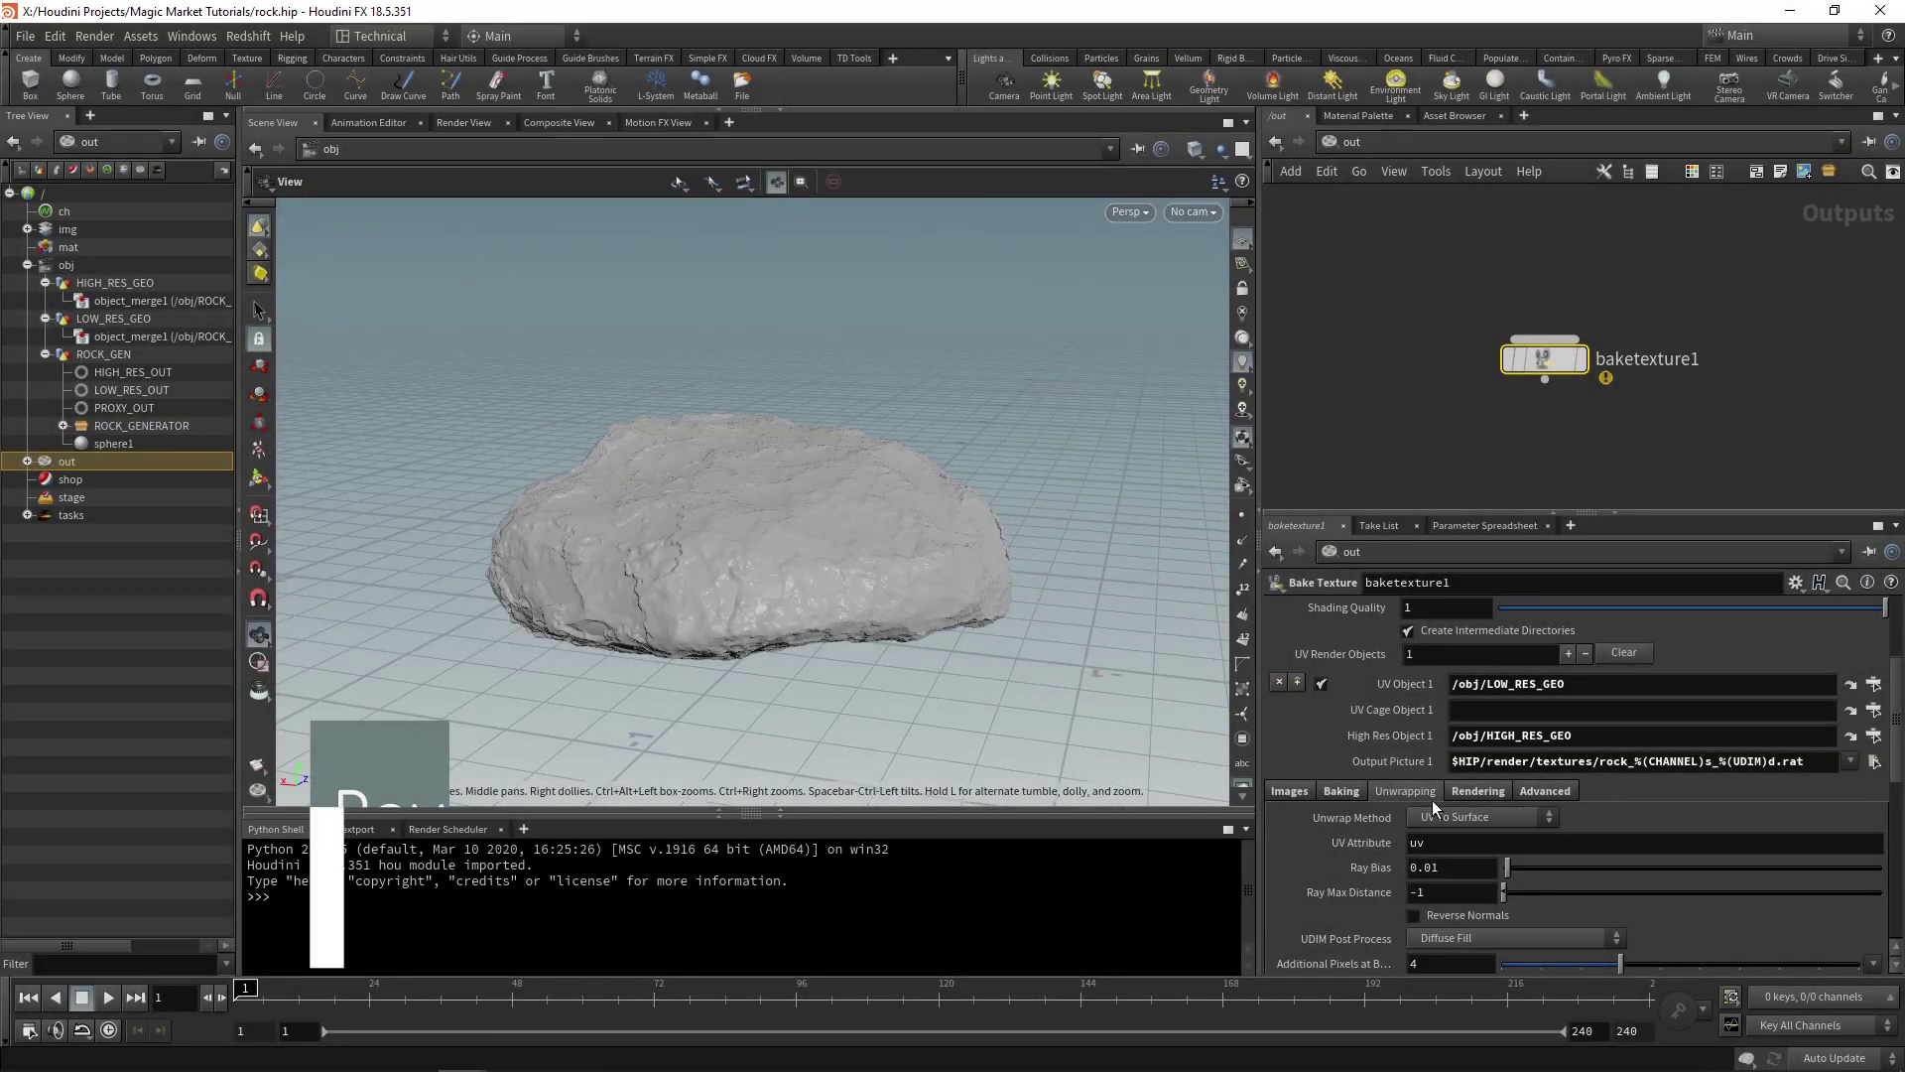
- Set the Bake Texture node's unwrapping Ray Bias to 0.05 and rebake the texture to disk
drag(1449, 869, 1411, 868)
click(1444, 868)
text(5)
key(Return)
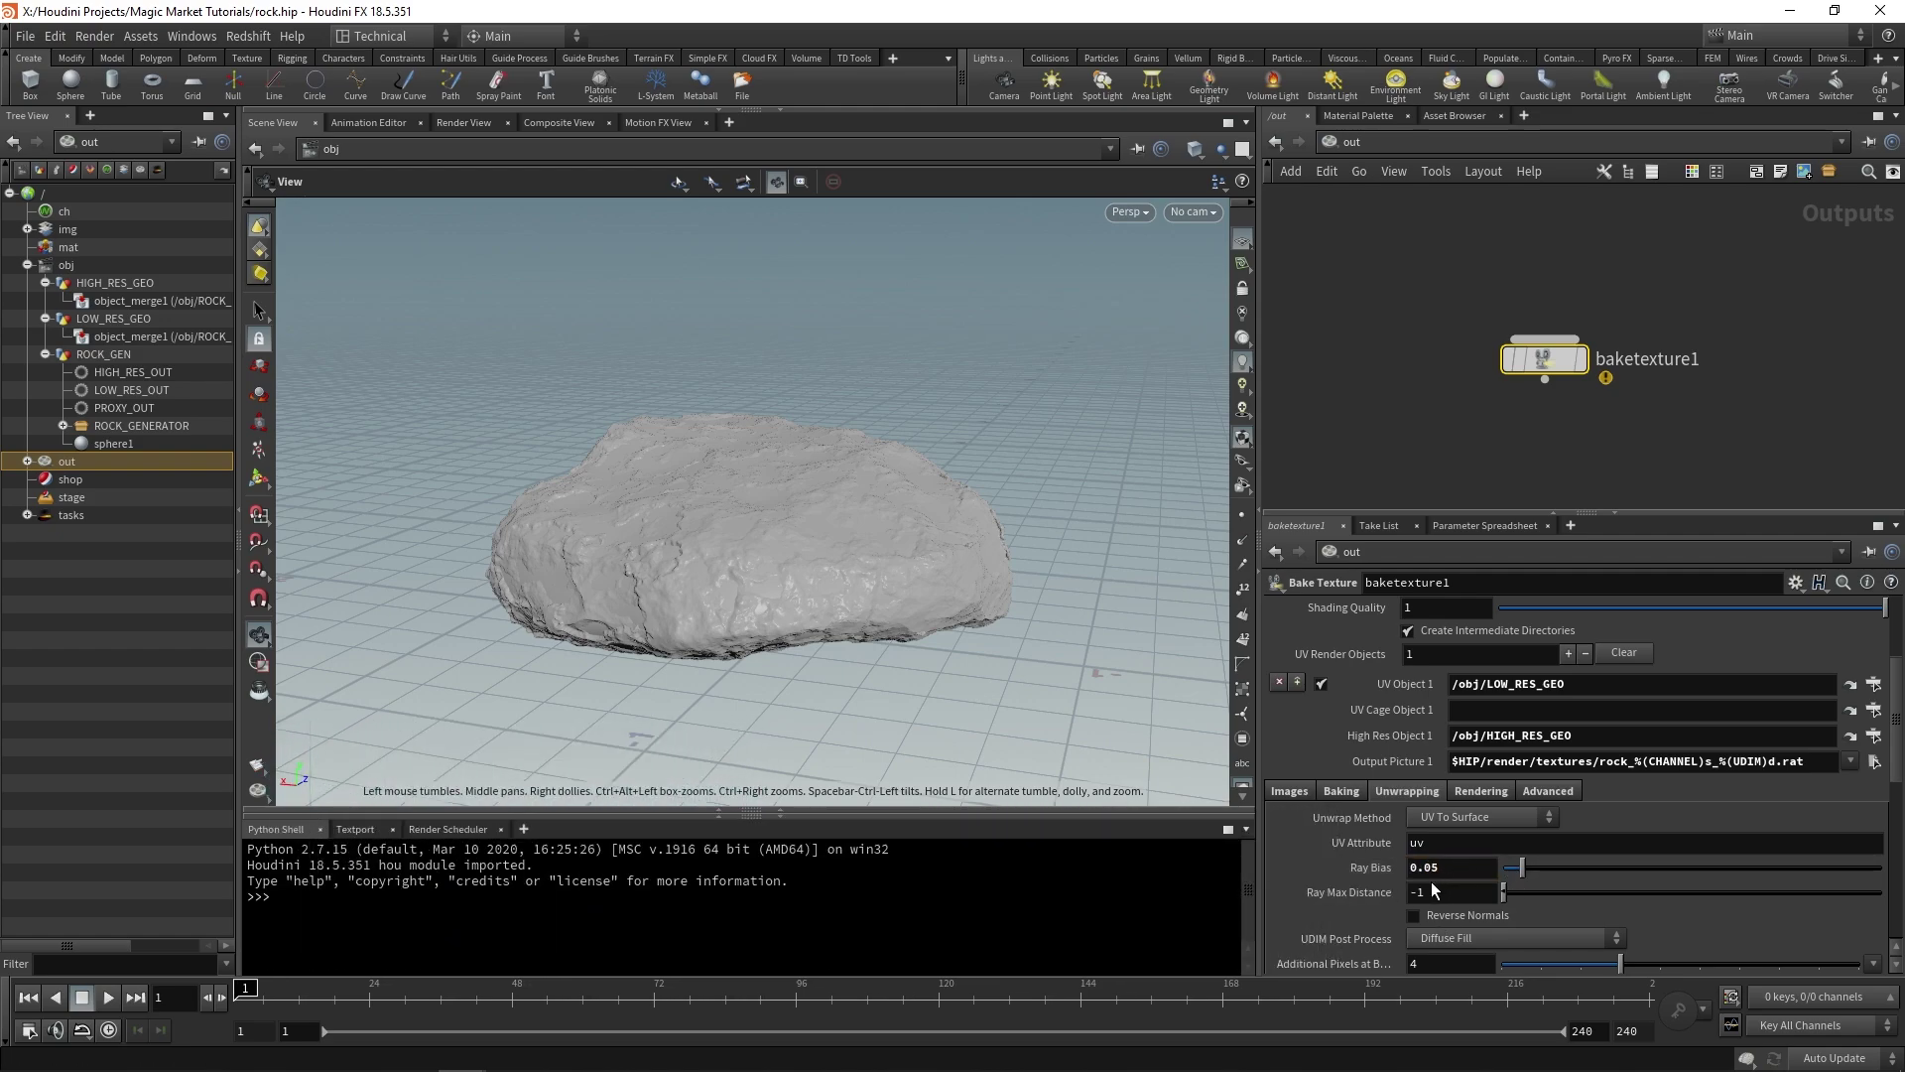
click(94, 37)
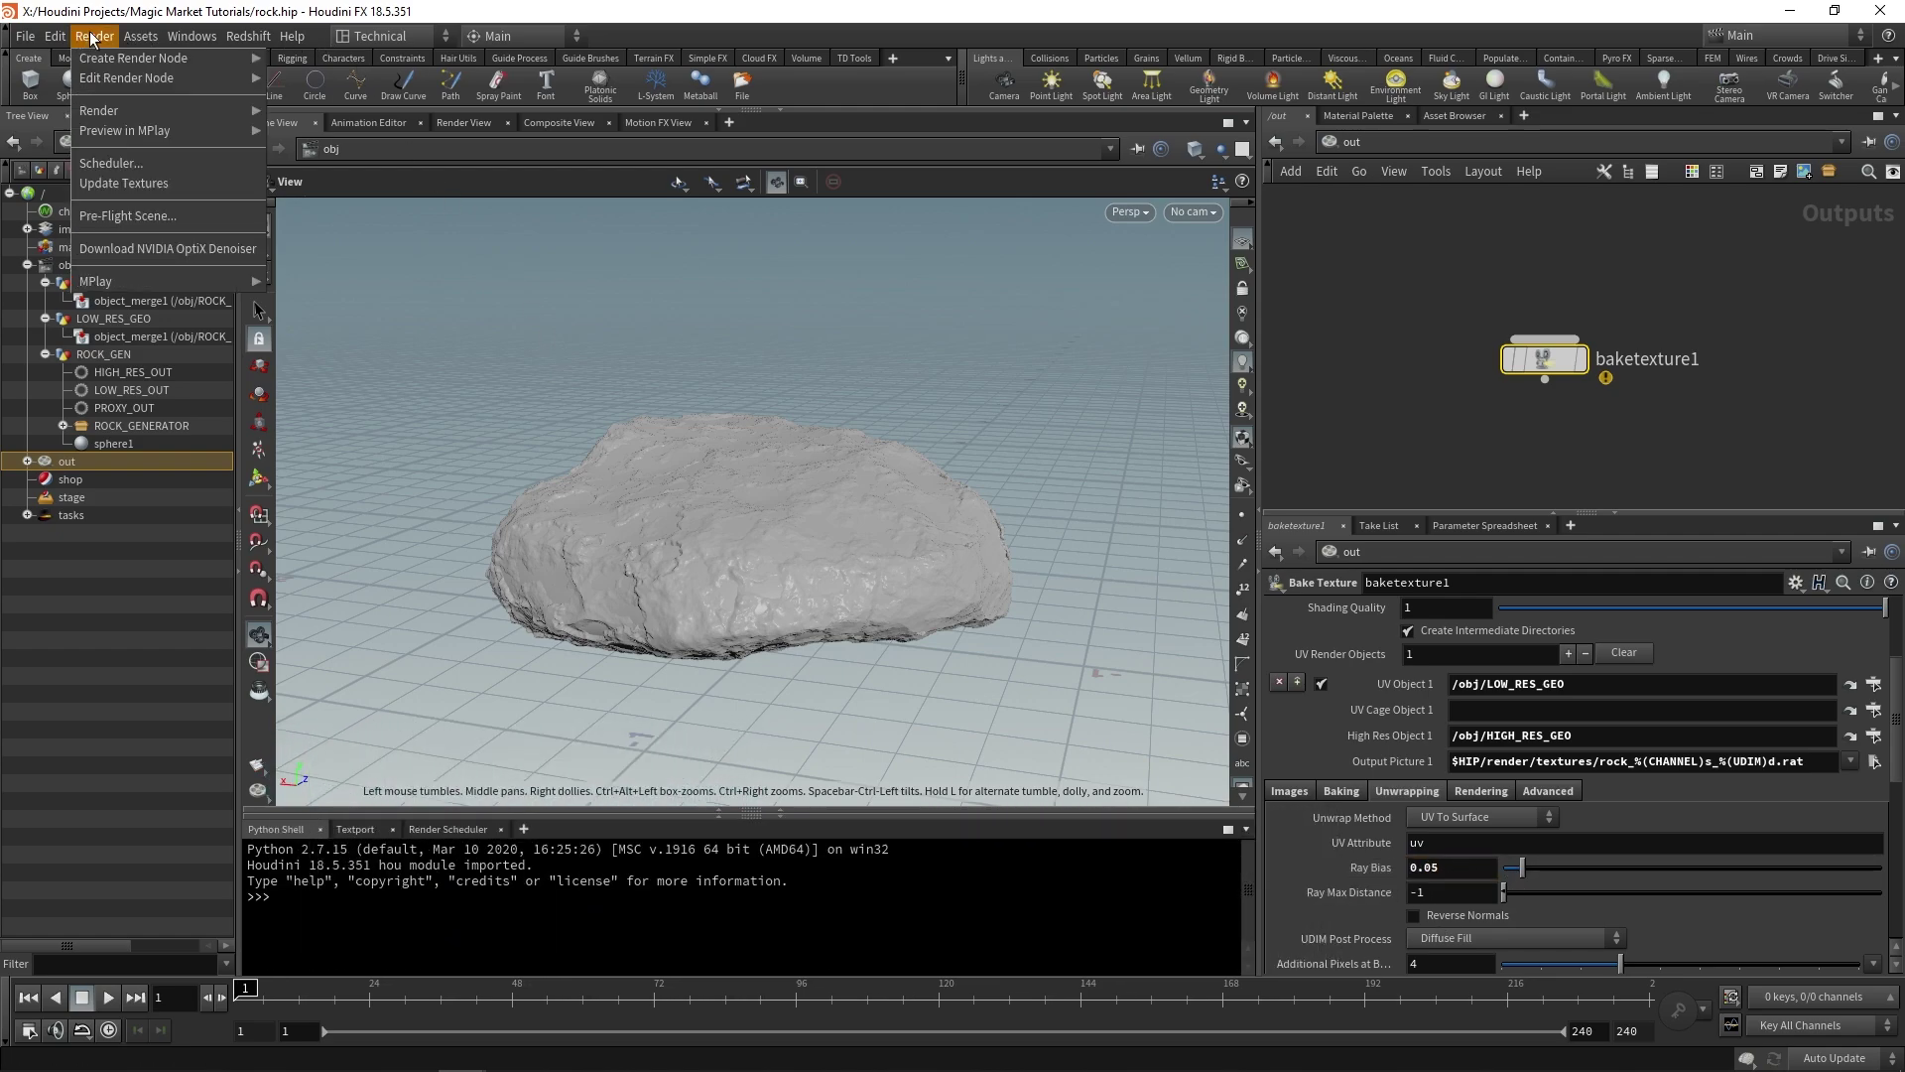
click(360, 7)
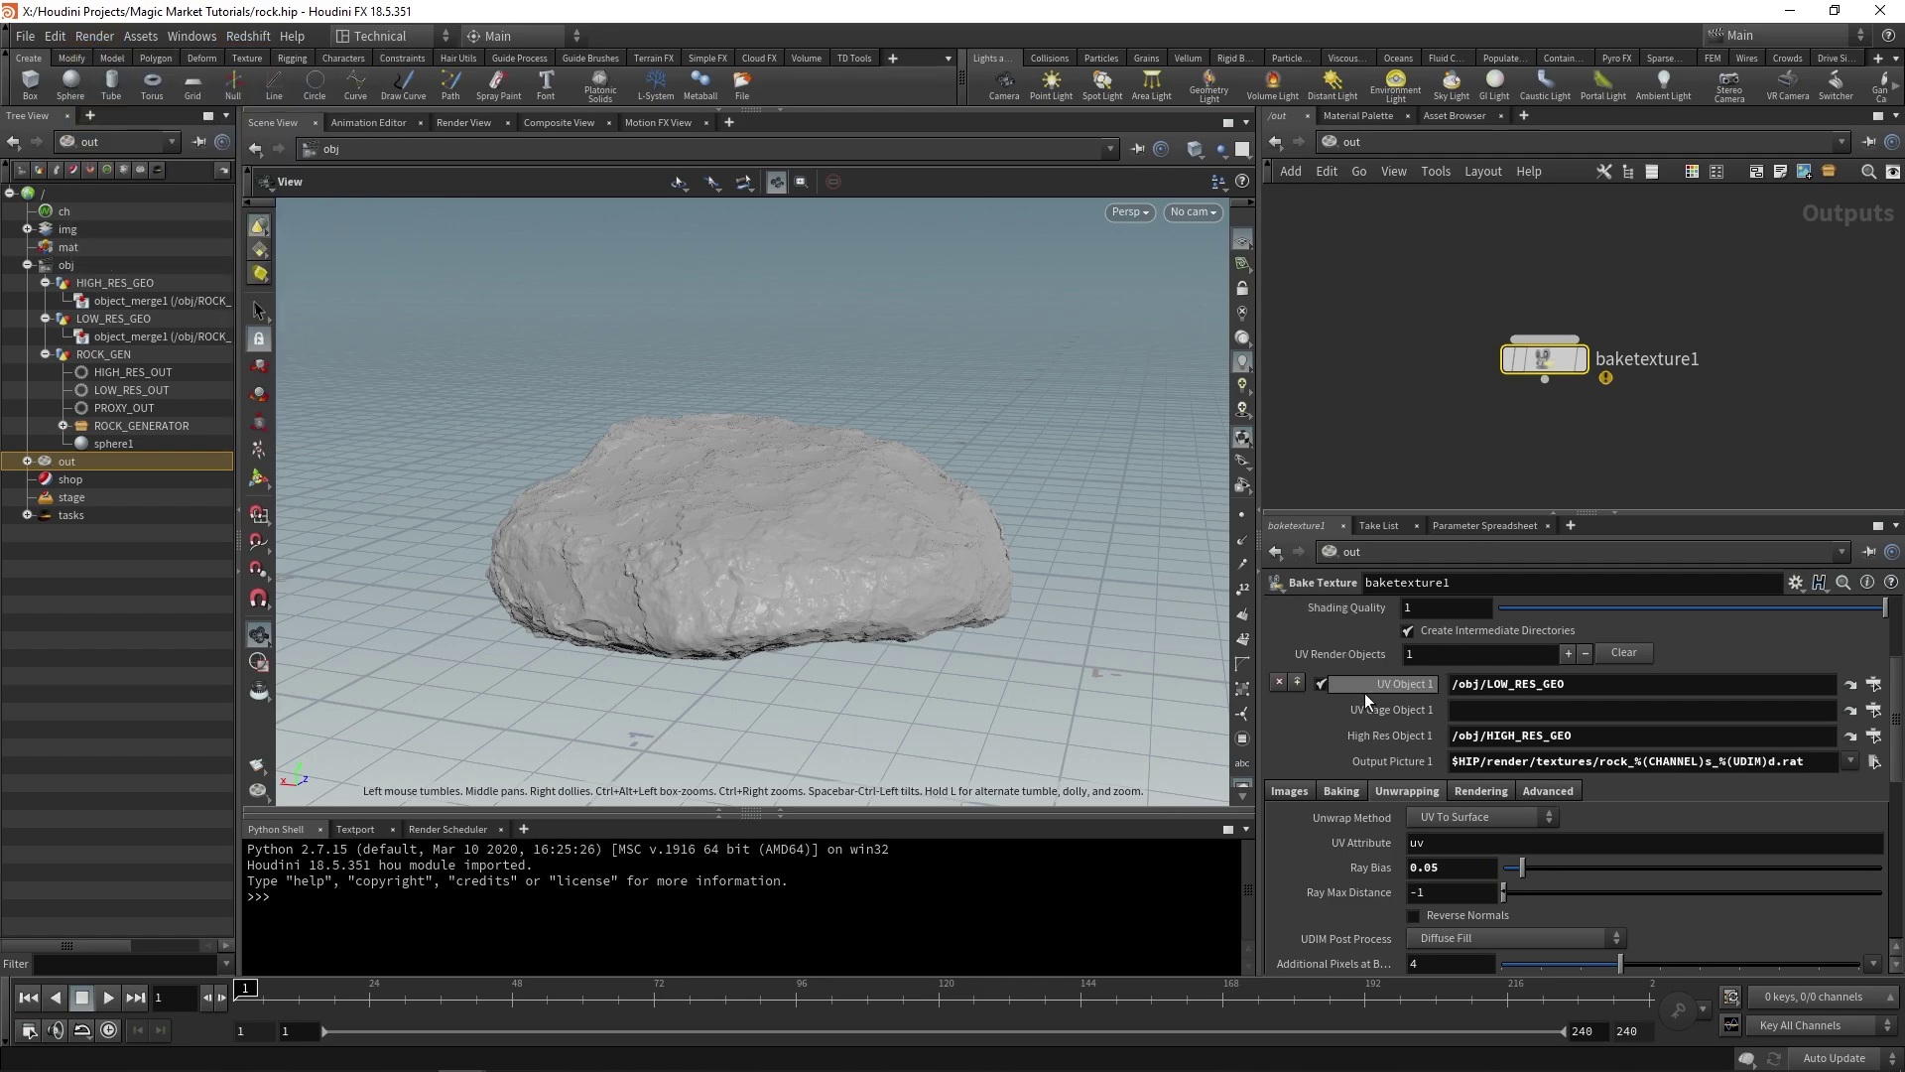
scroll(1365, 692, up, 3)
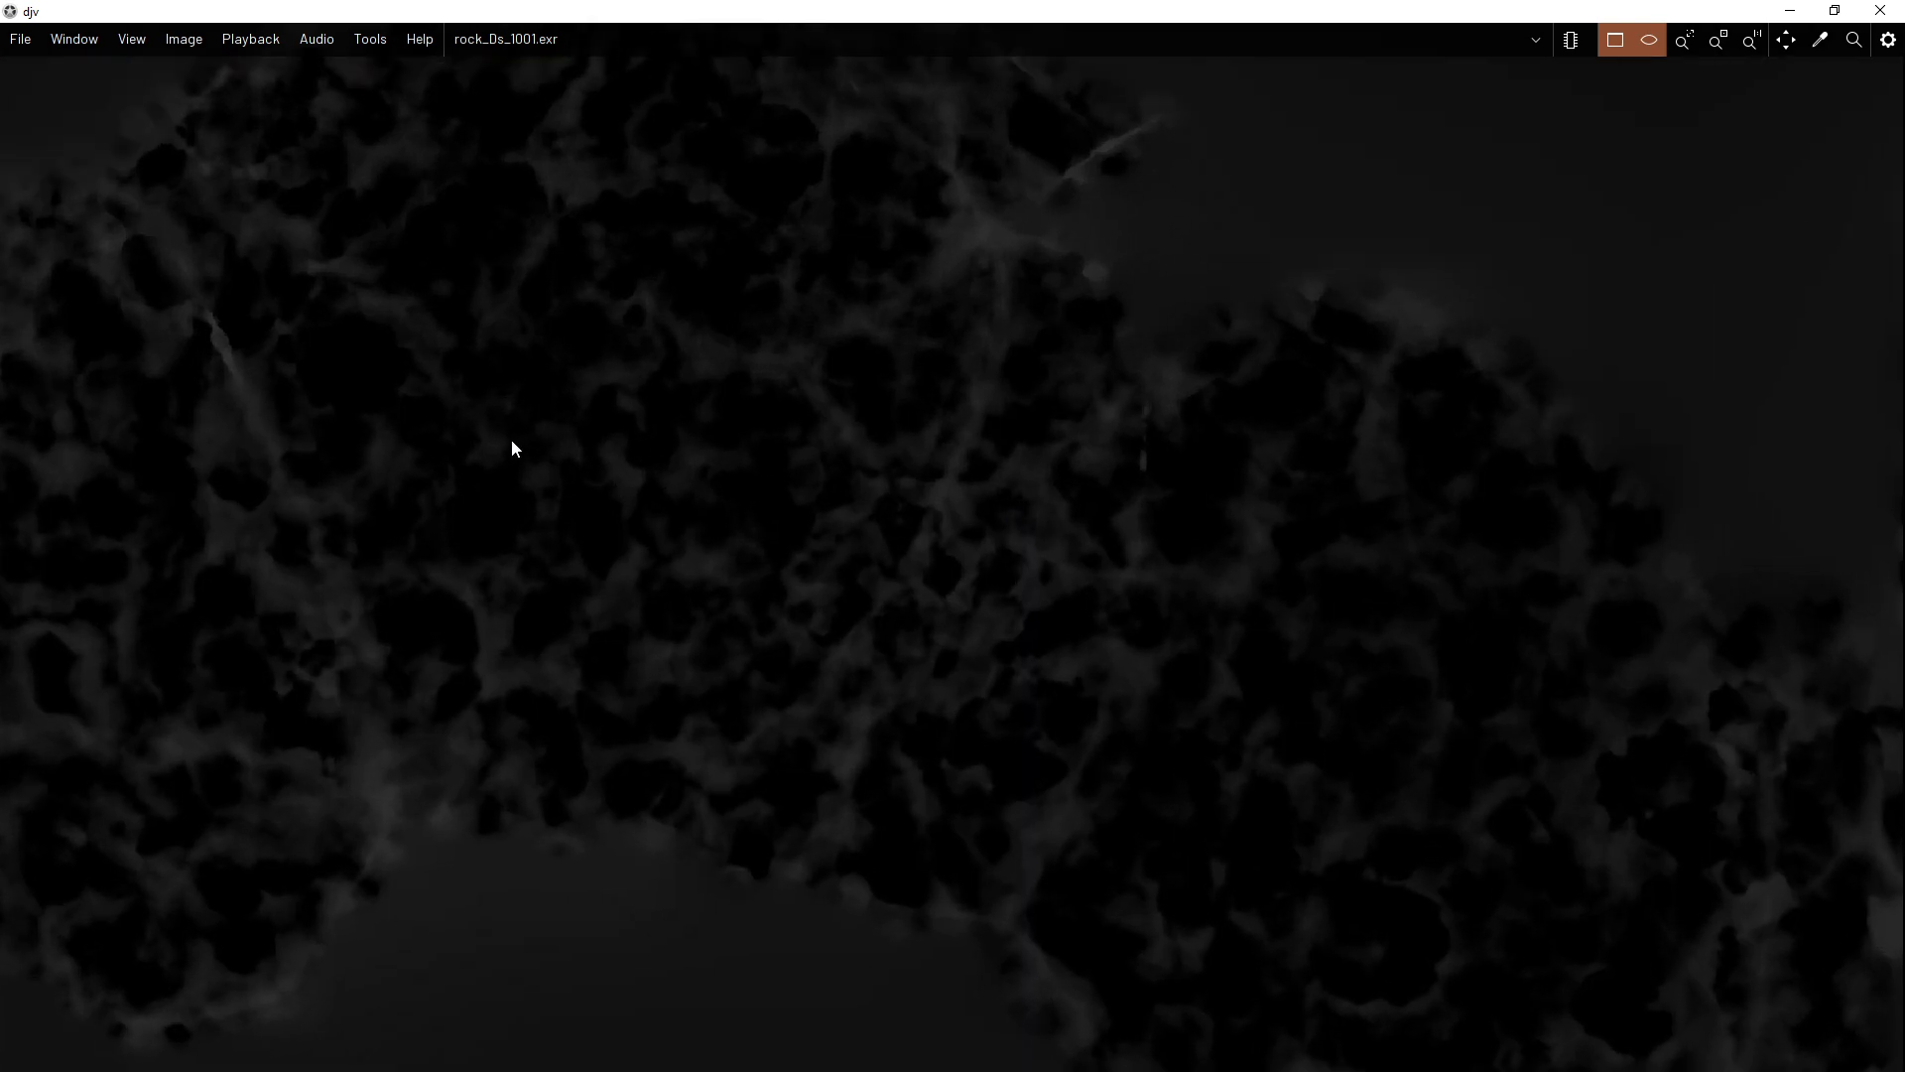
- Examine the rebaked rock_Ds_1001.exr in djv up close and as a whole, and return to Houdini
middle_drag(516, 438, 848, 409)
scroll(728, 479, up, 3)
middle_drag(940, 329, 635, 564)
scroll(640, 558, down, 8)
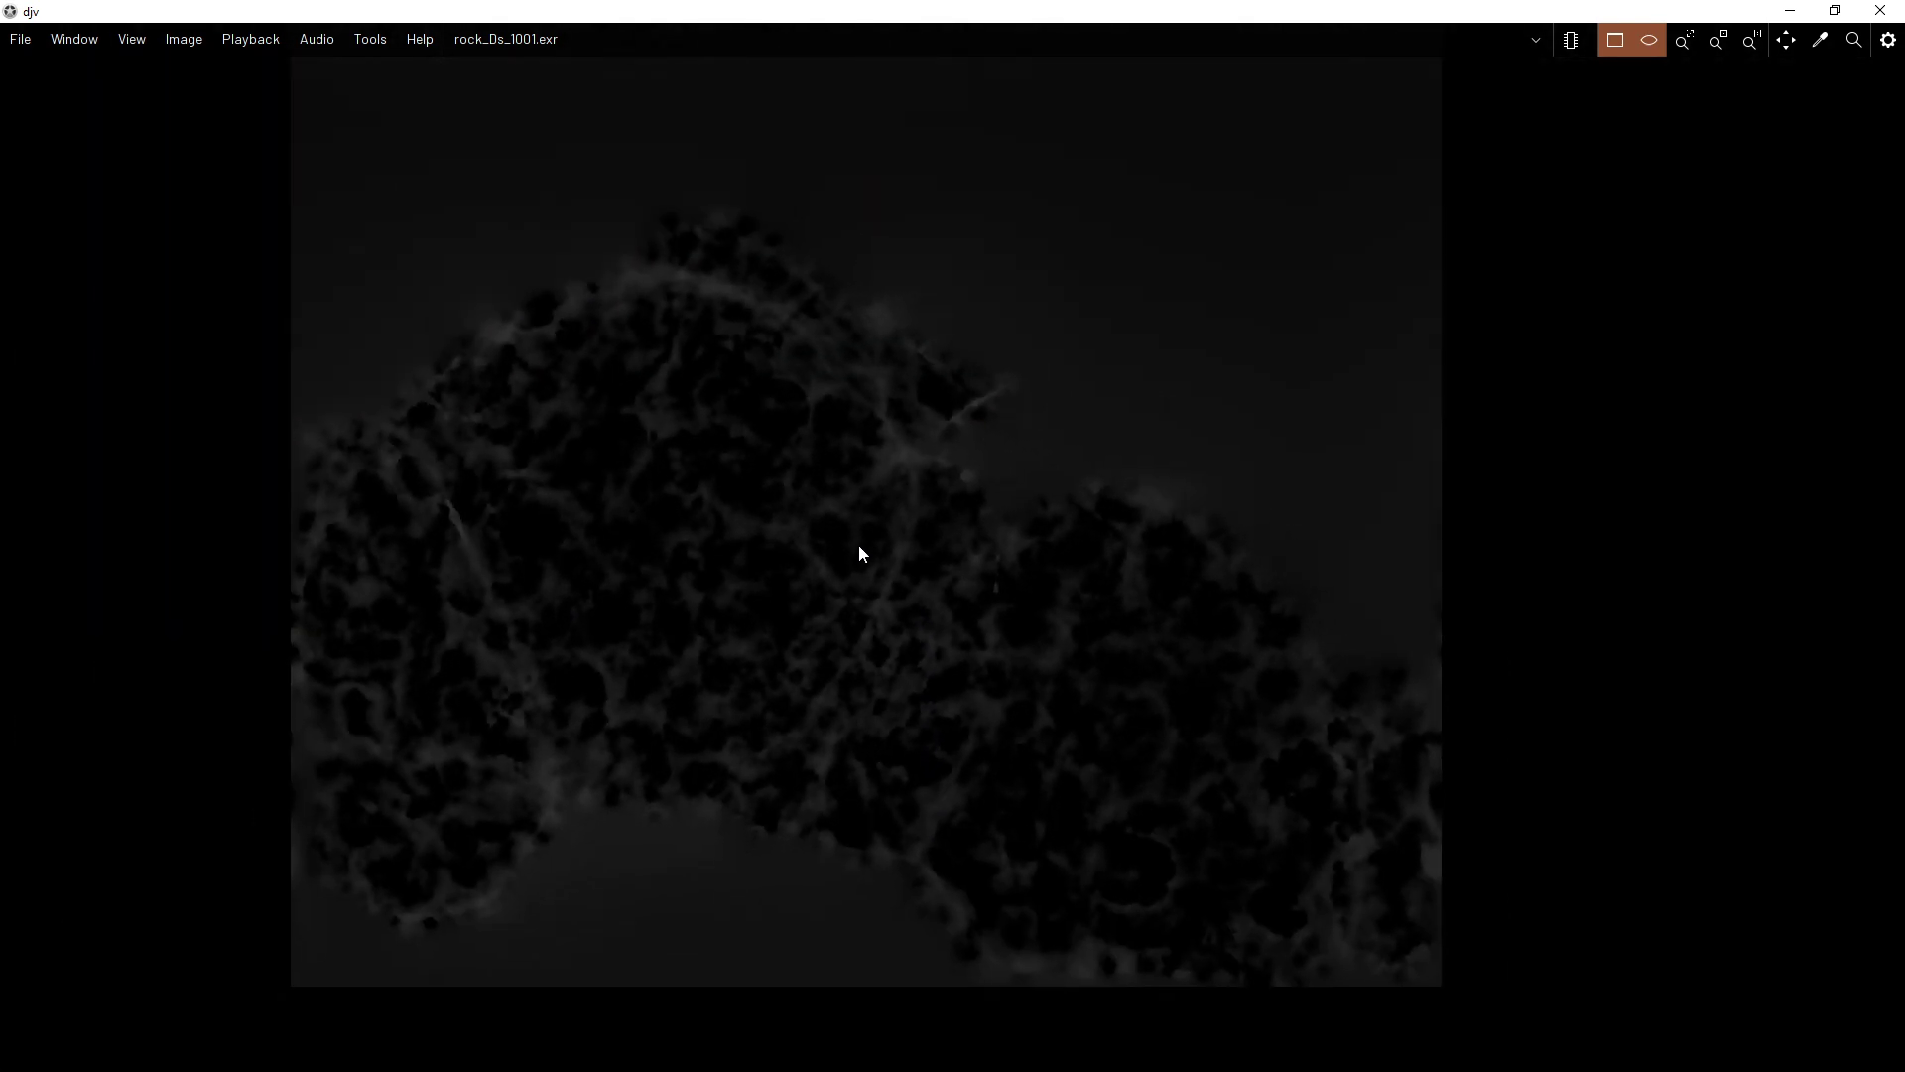
scroll(866, 548, down, 3)
scroll(809, 616, up, 3)
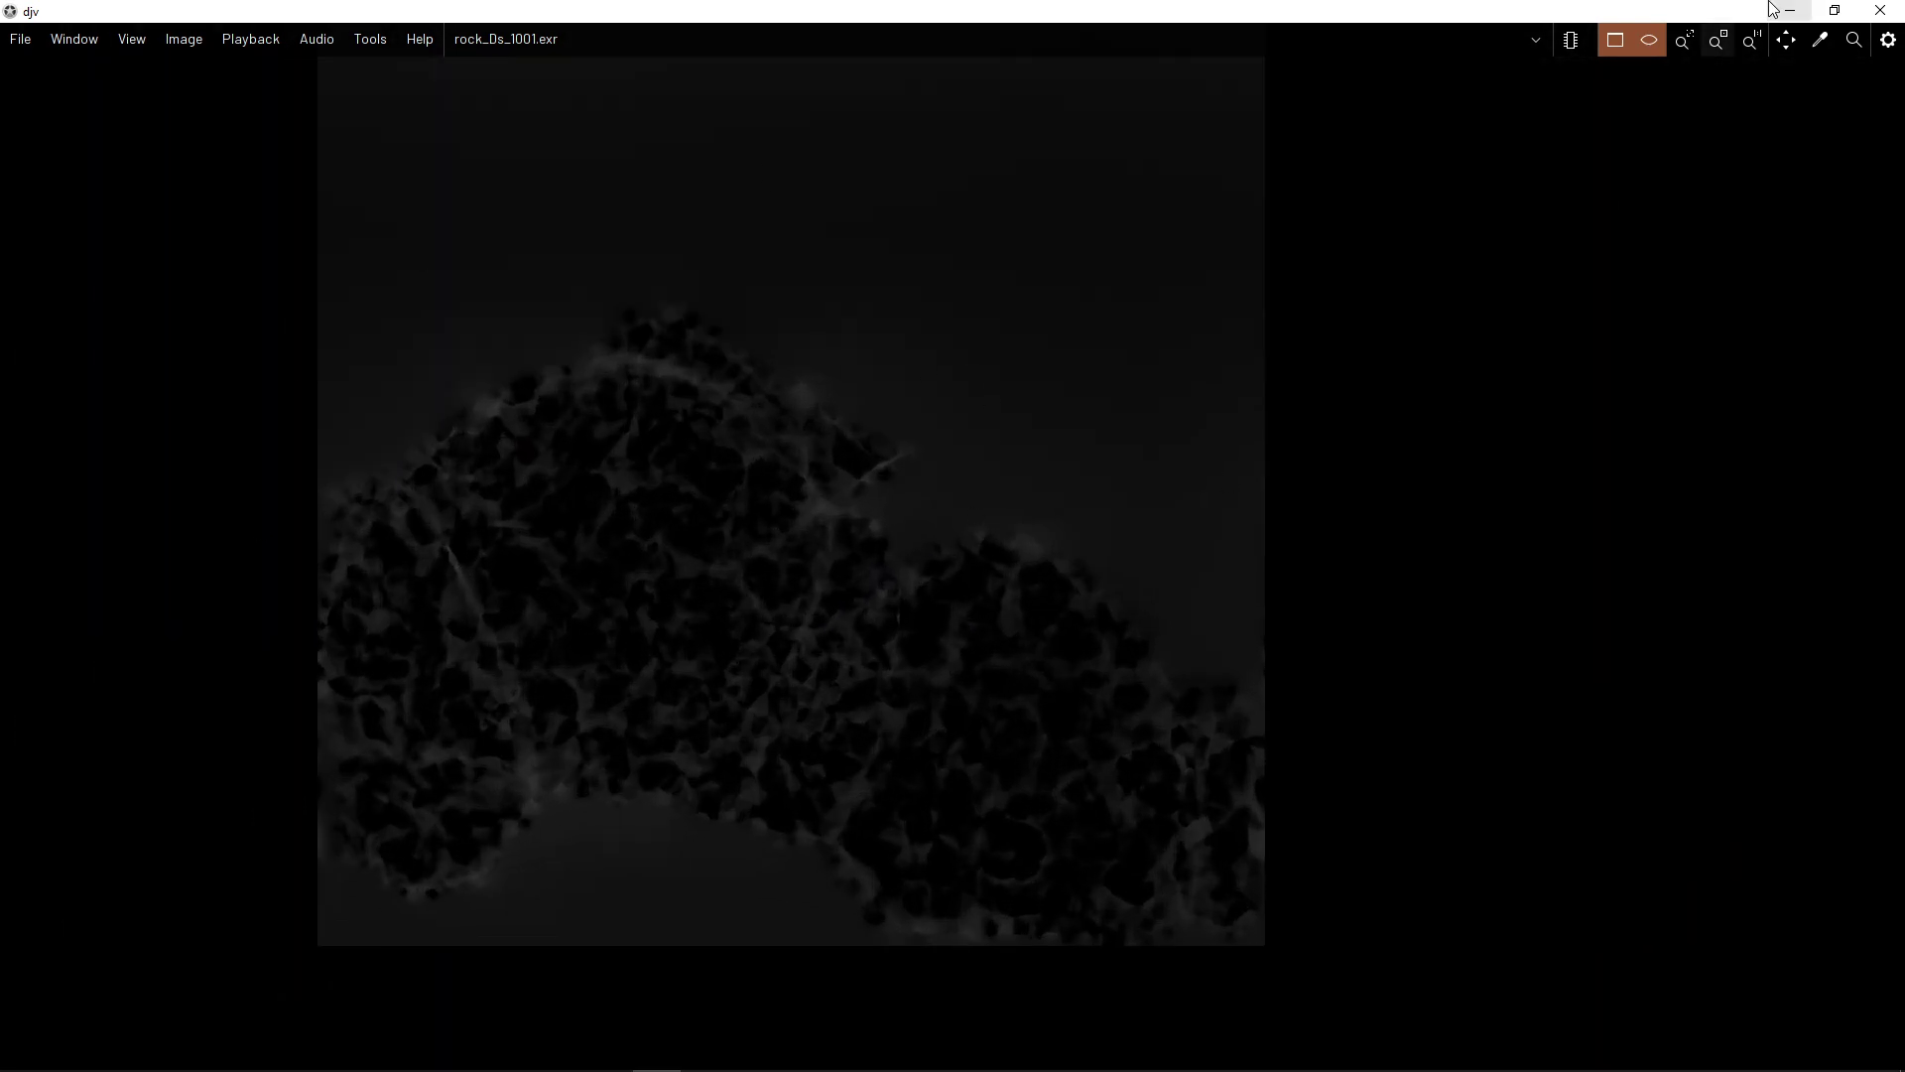
click(1781, 10)
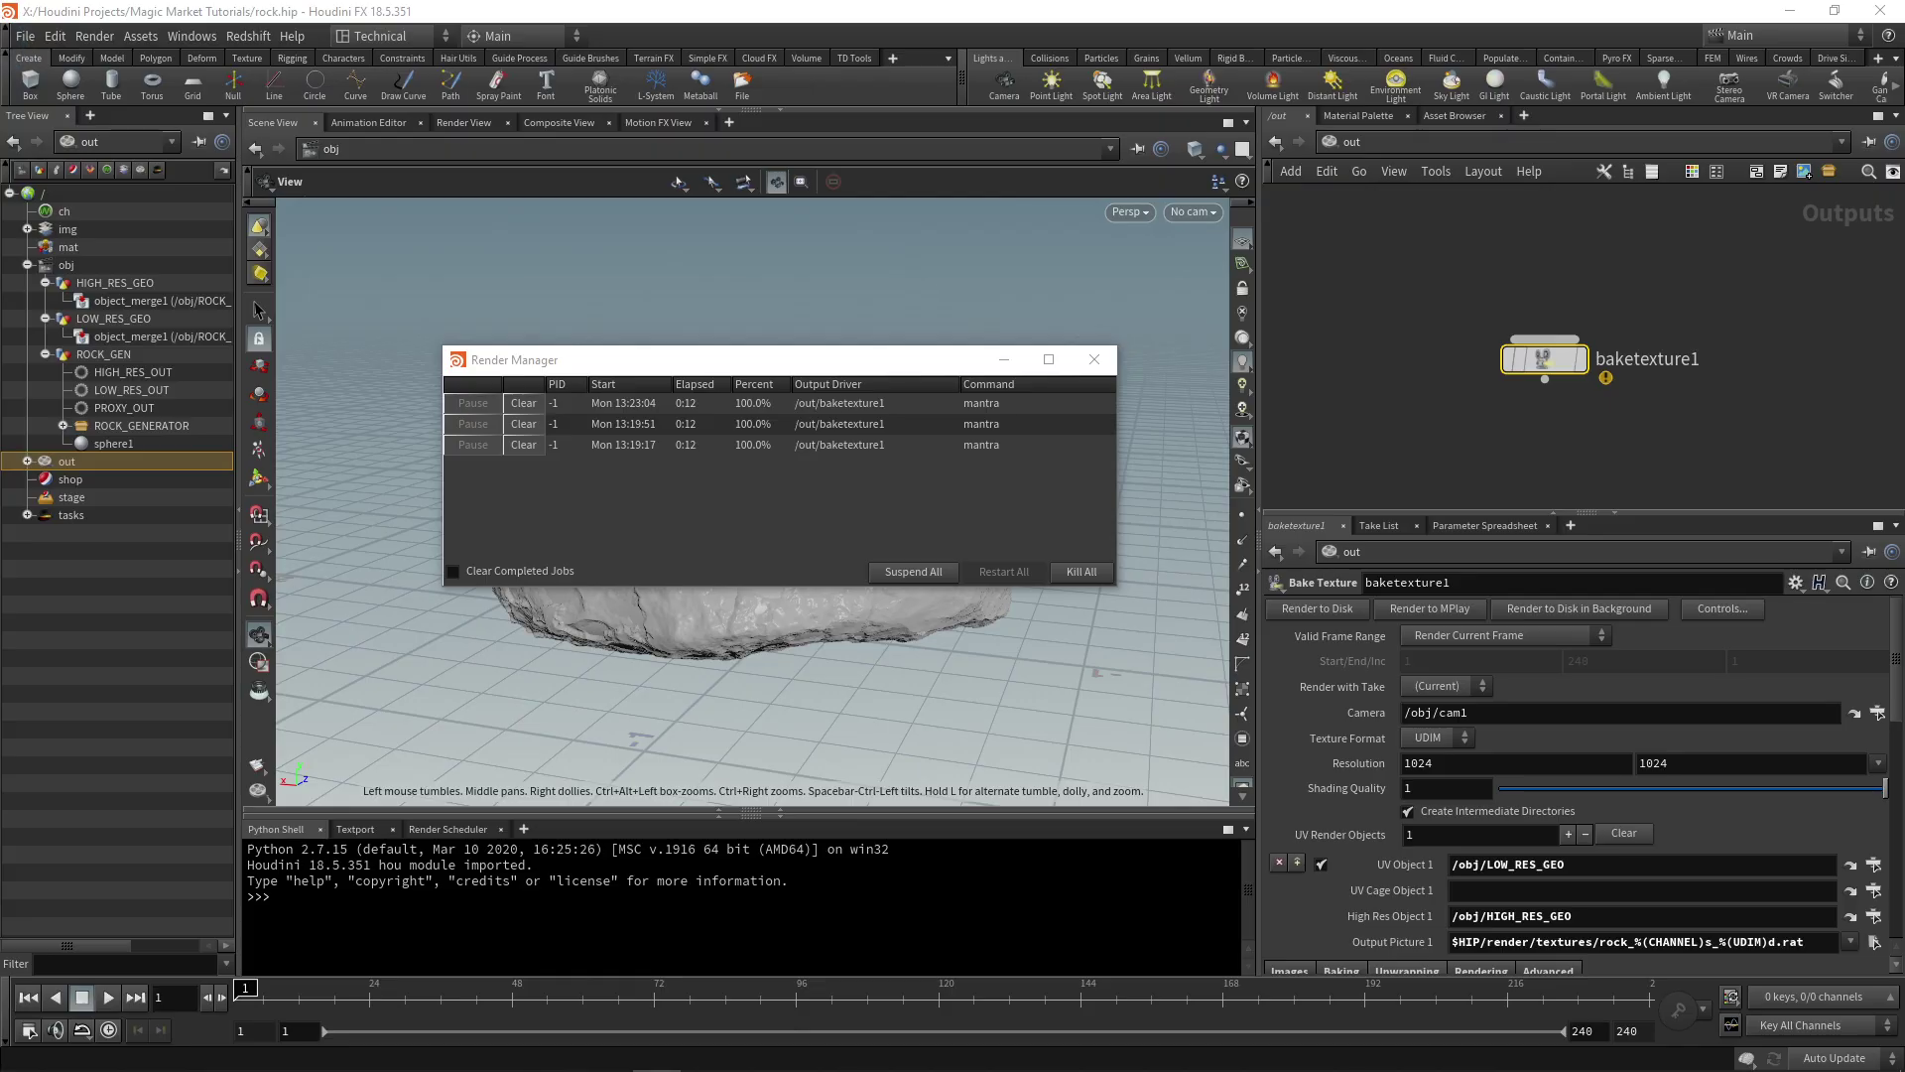
- Close the Render Manager, enter LOW_RES_GEO in the obj network and display its UV layout in the viewport
click(1095, 360)
click(1355, 143)
click(1425, 227)
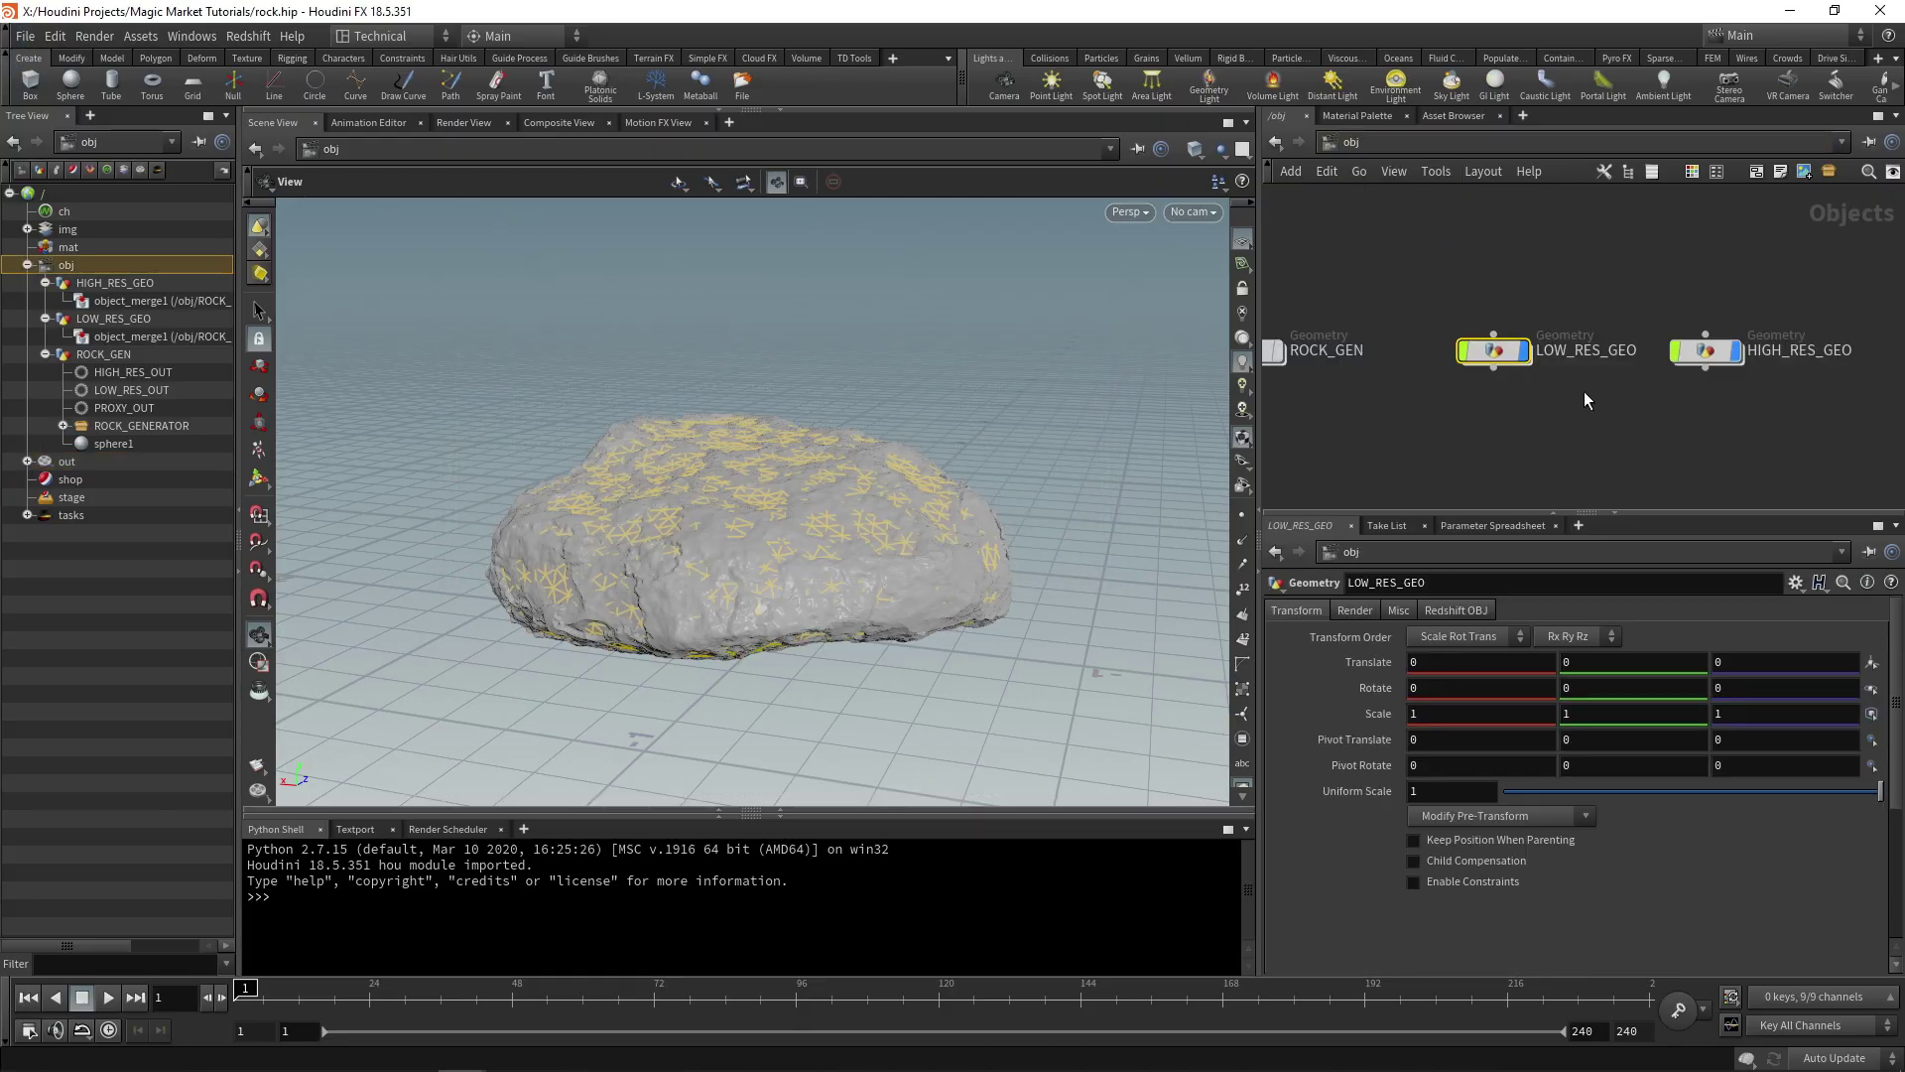
double_click(1494, 350)
click(1129, 212)
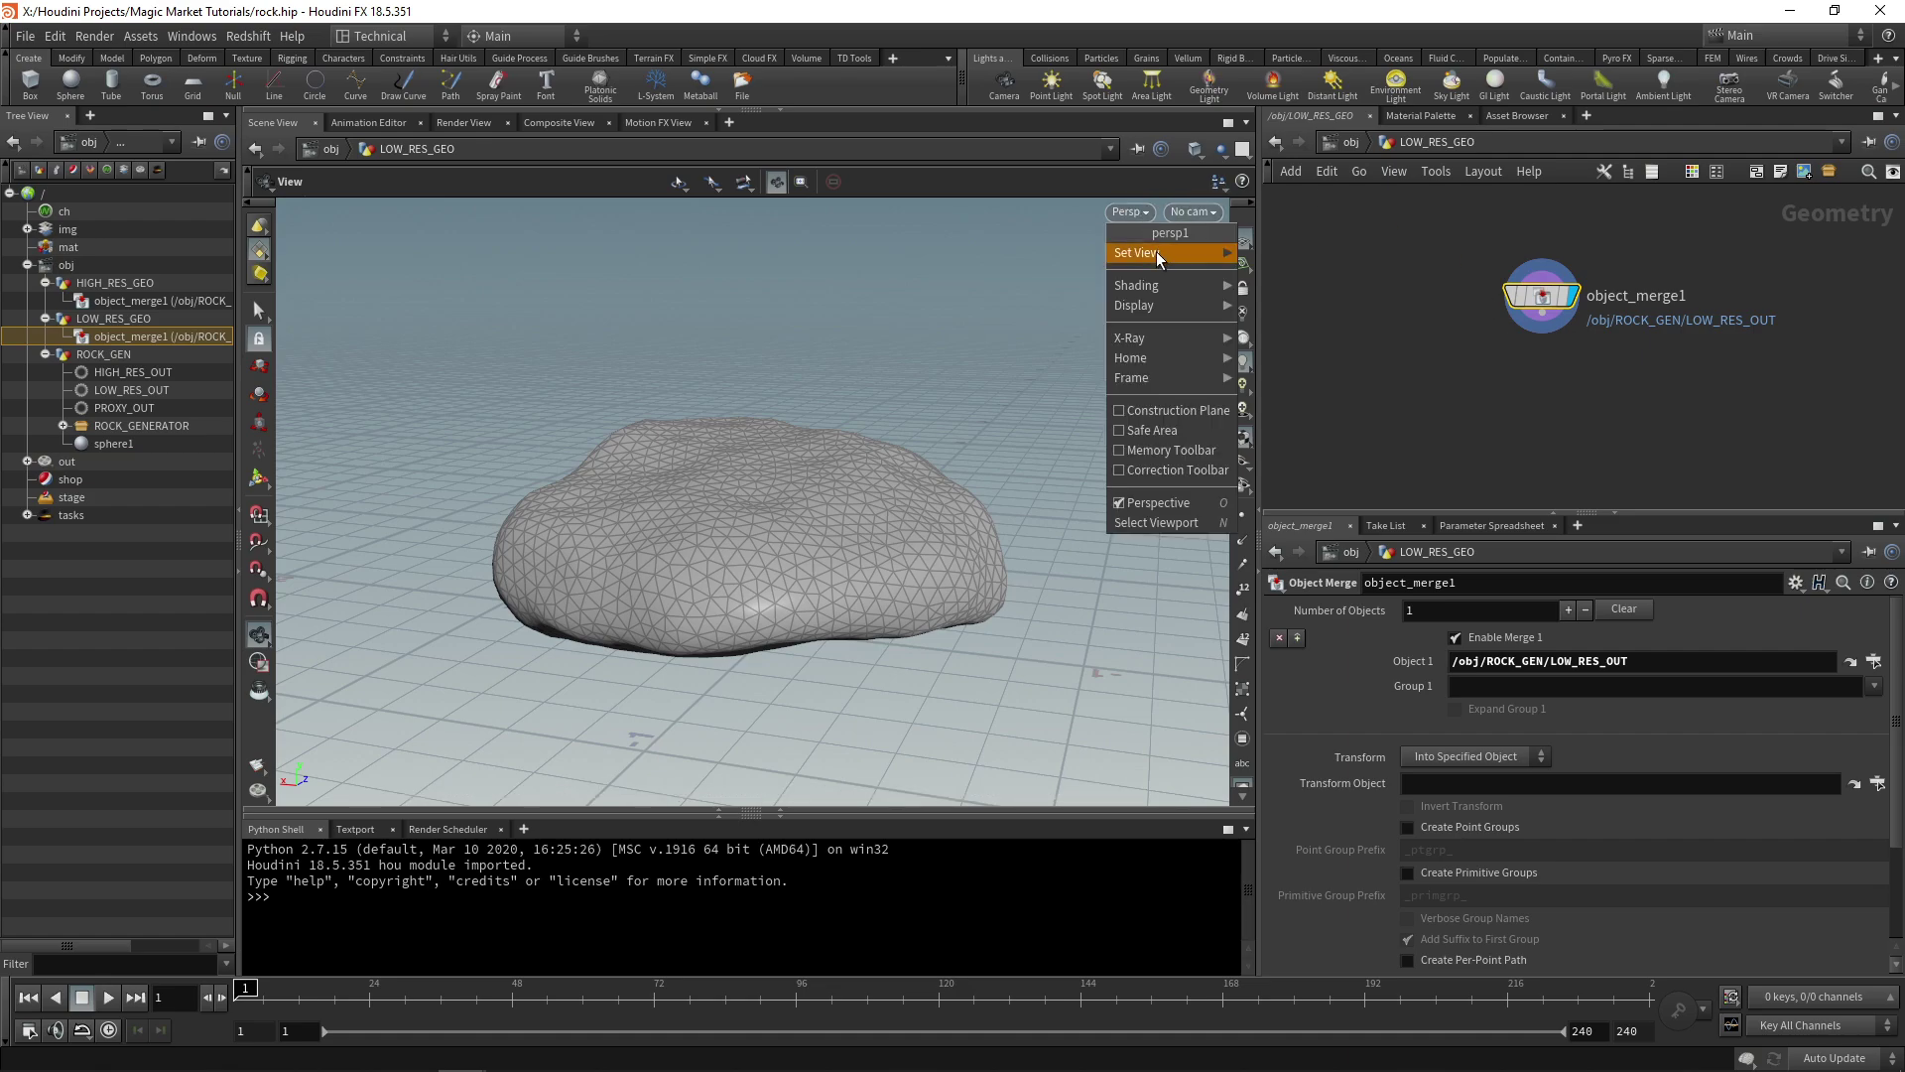
mouse_move(1159, 254)
click(1280, 331)
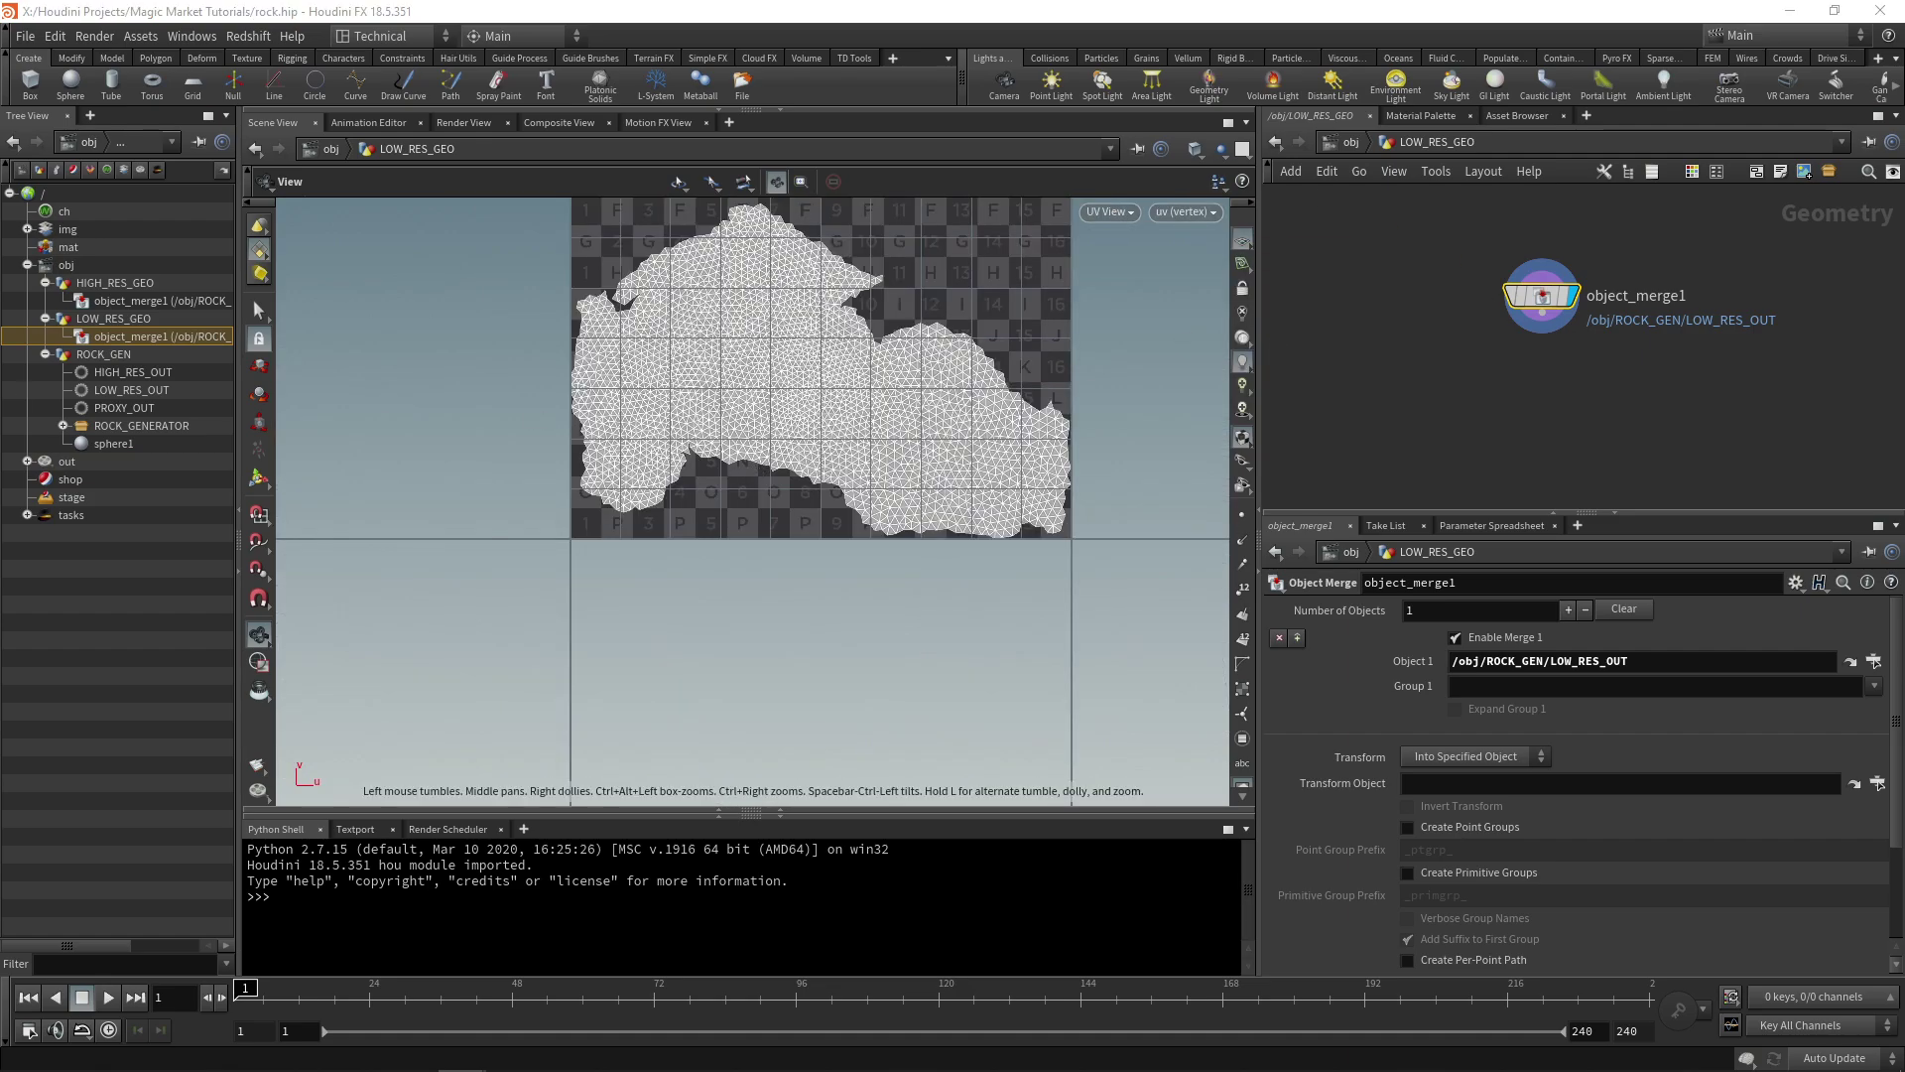
- Compare the baked displacement texture in djv side by side with the low-resolution rock's UV layout
drag(0, 129, 625, 45)
scroll(726, 552, down, 6)
middle_drag(729, 548, 634, 544)
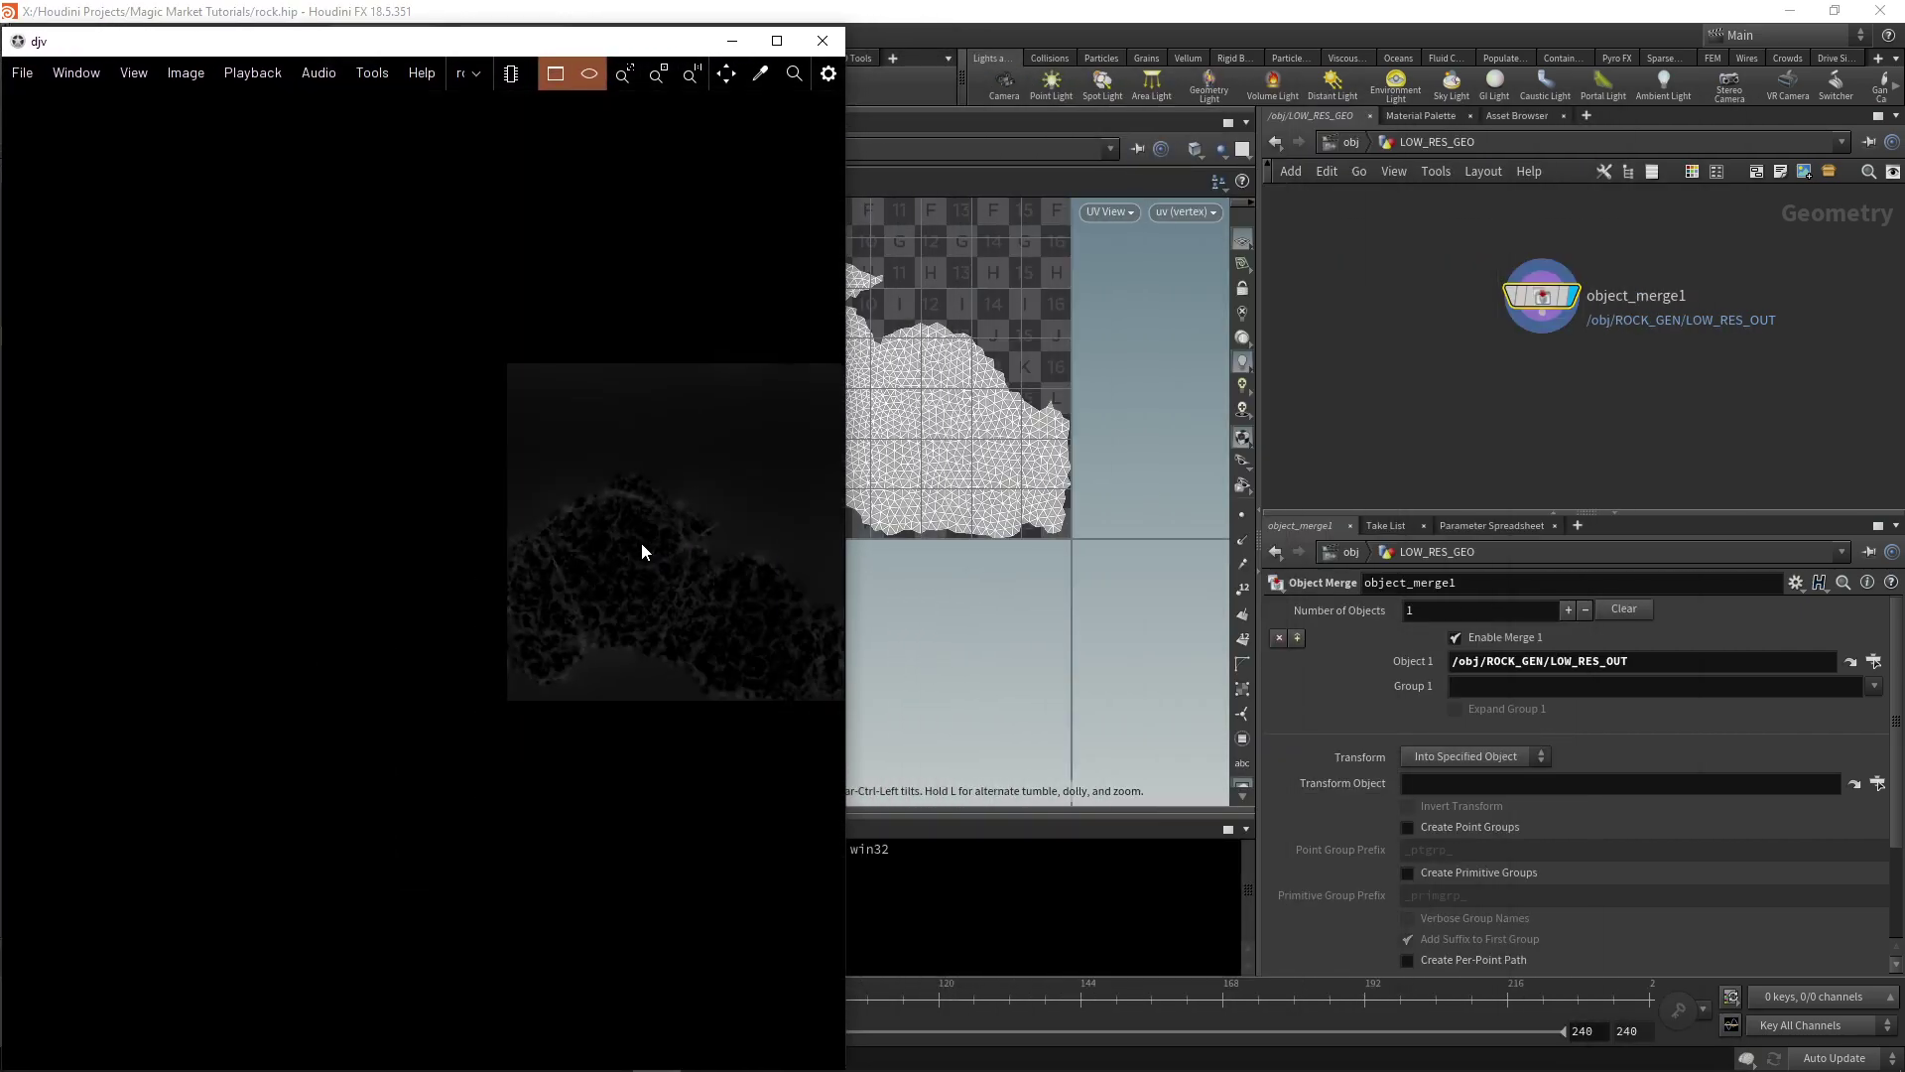
scroll(530, 605, up, 4)
drag(684, 50, 543, 22)
middle_drag(1025, 461, 1121, 596)
key(alt+Tab)
drag(531, 16, 475, 39)
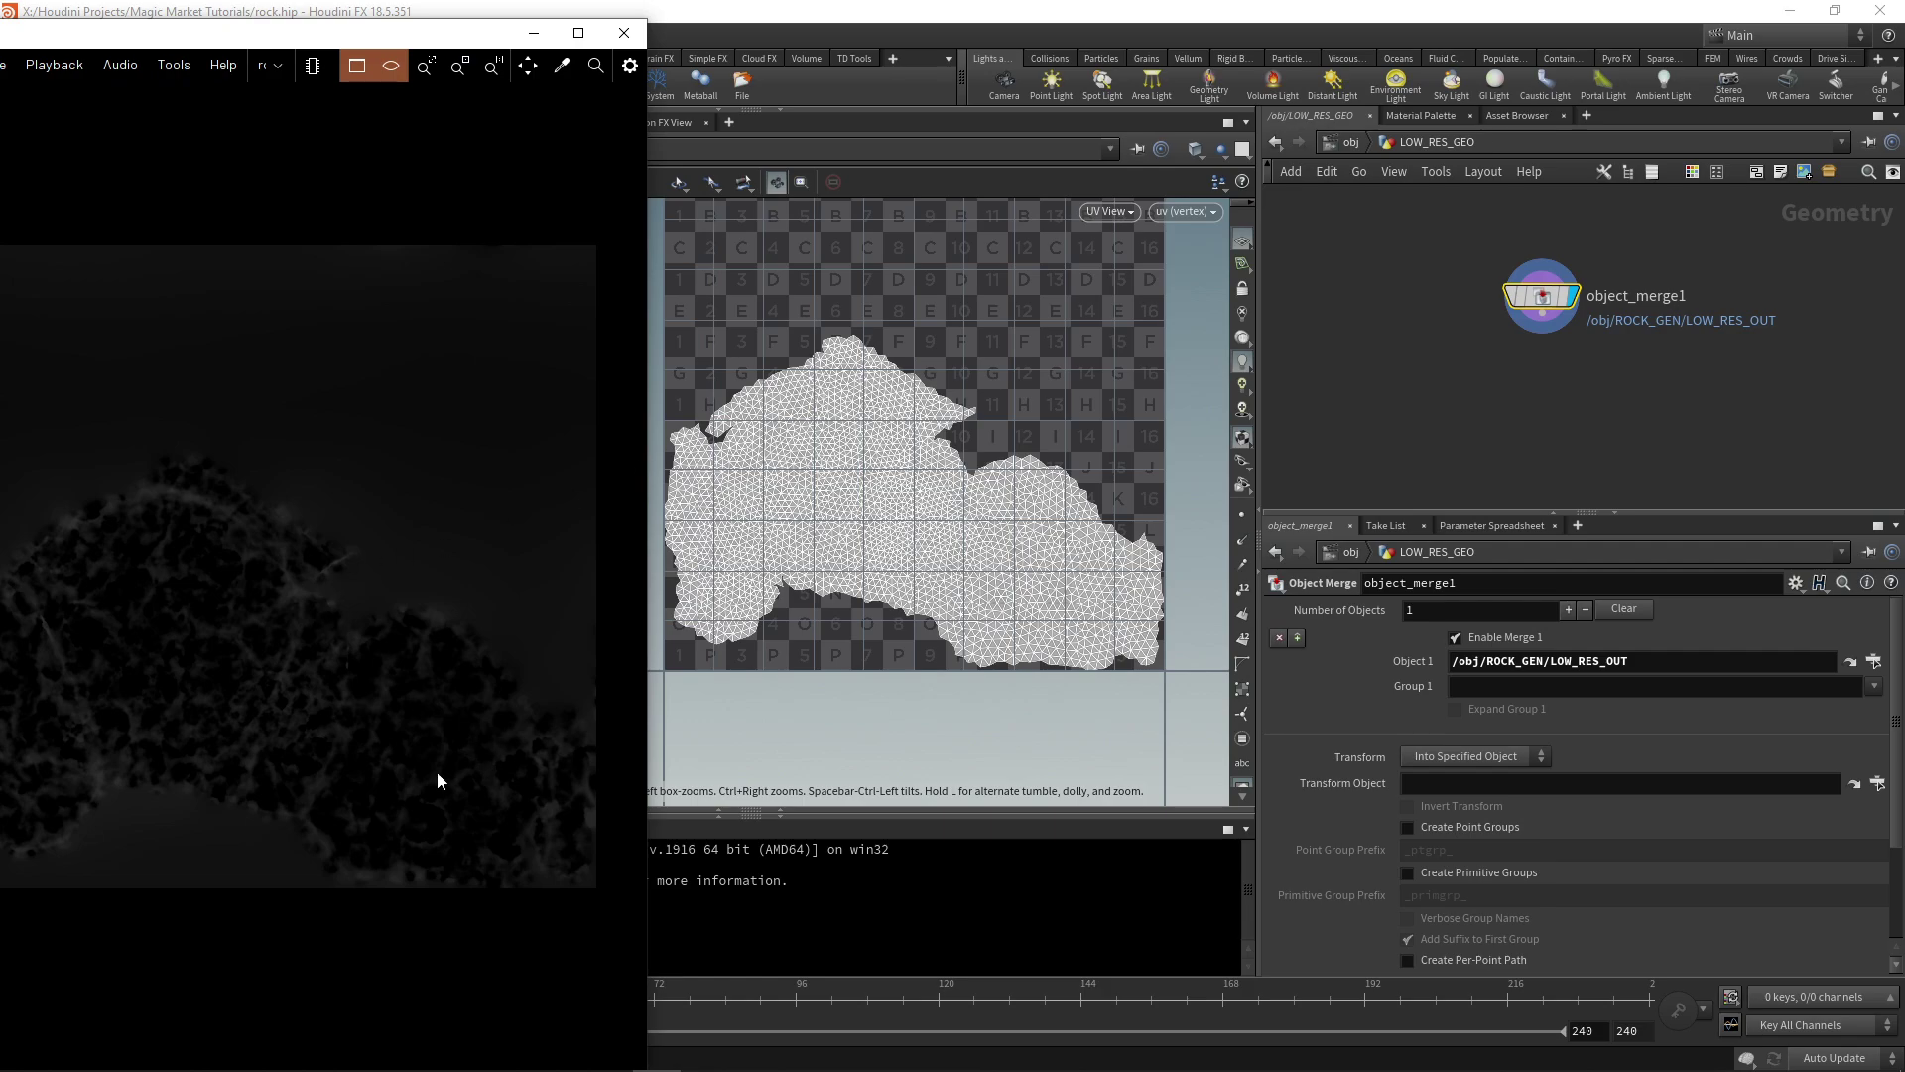
drag(427, 42, 513, 45)
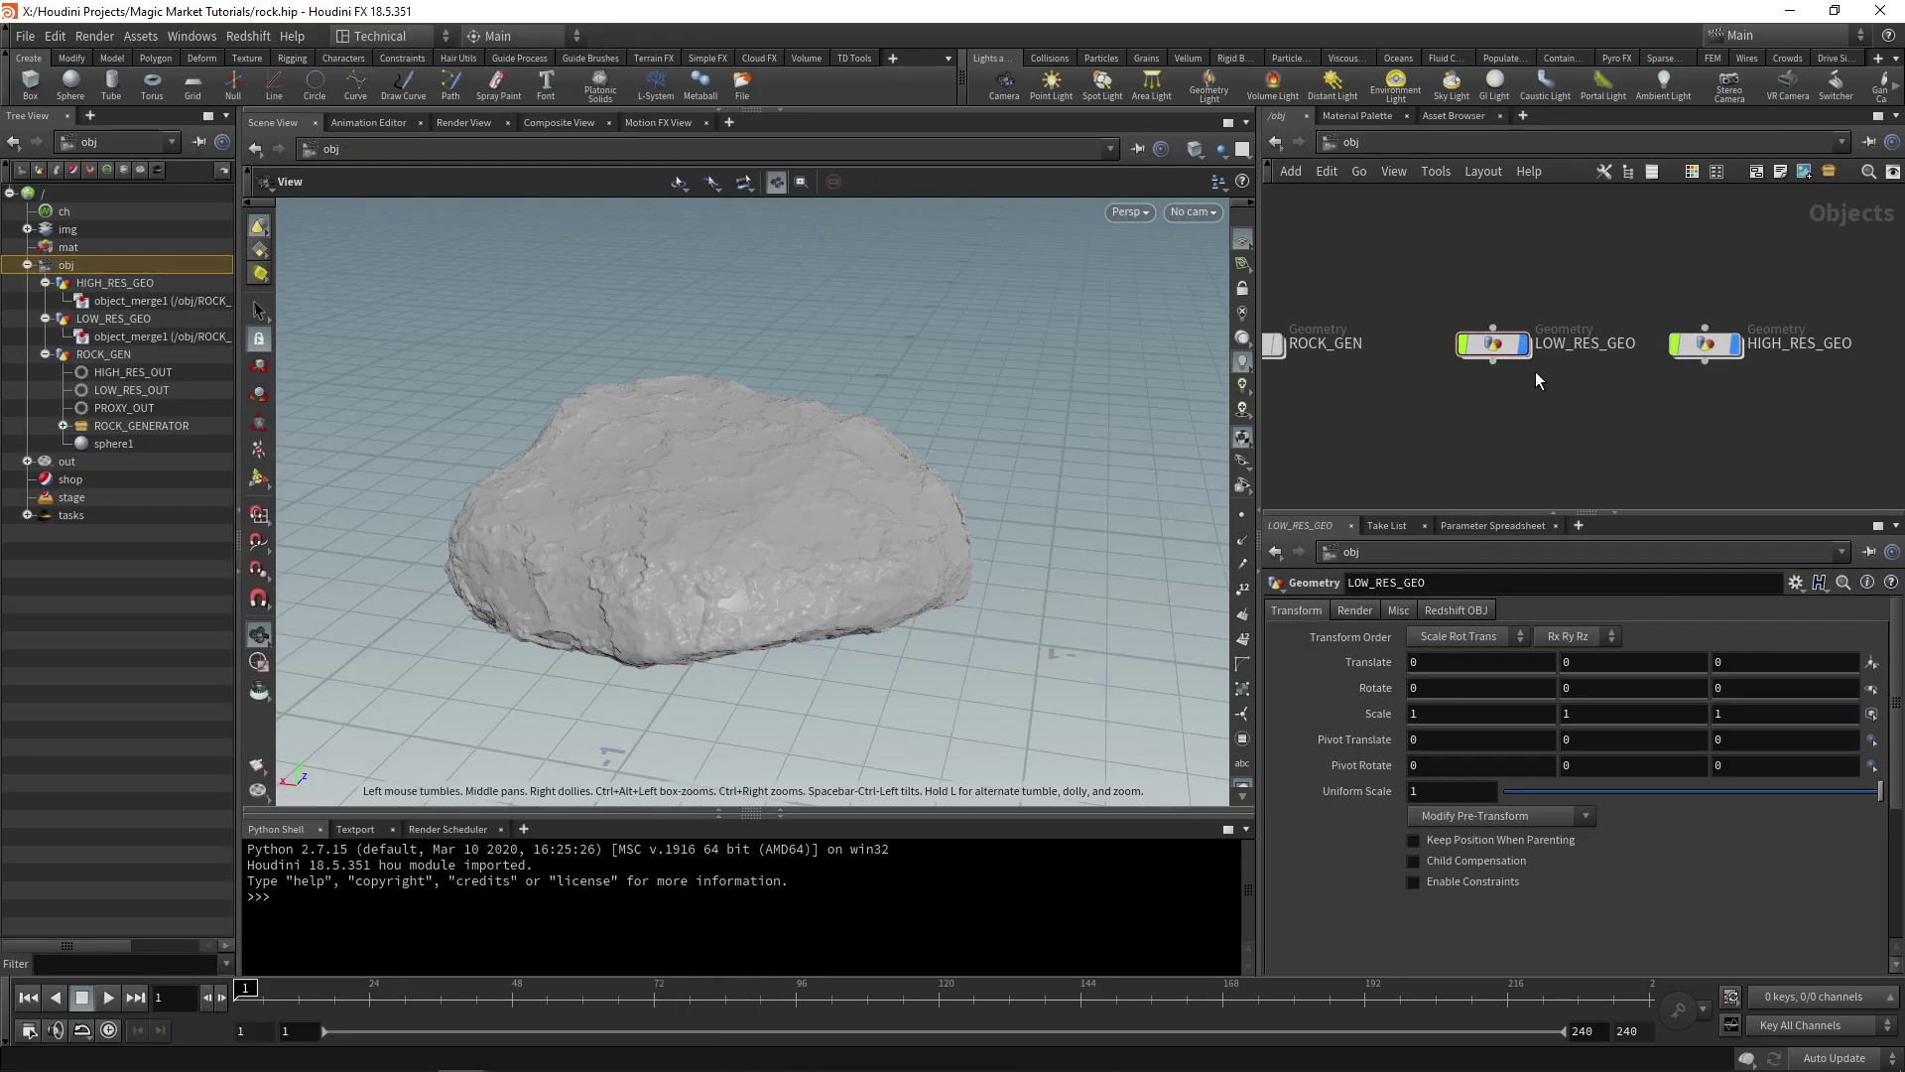
- Turn off the display flags of LOW_RES_GEO and HIGH_RES_GEO in the obj network
scroll(1470, 409, down, 2)
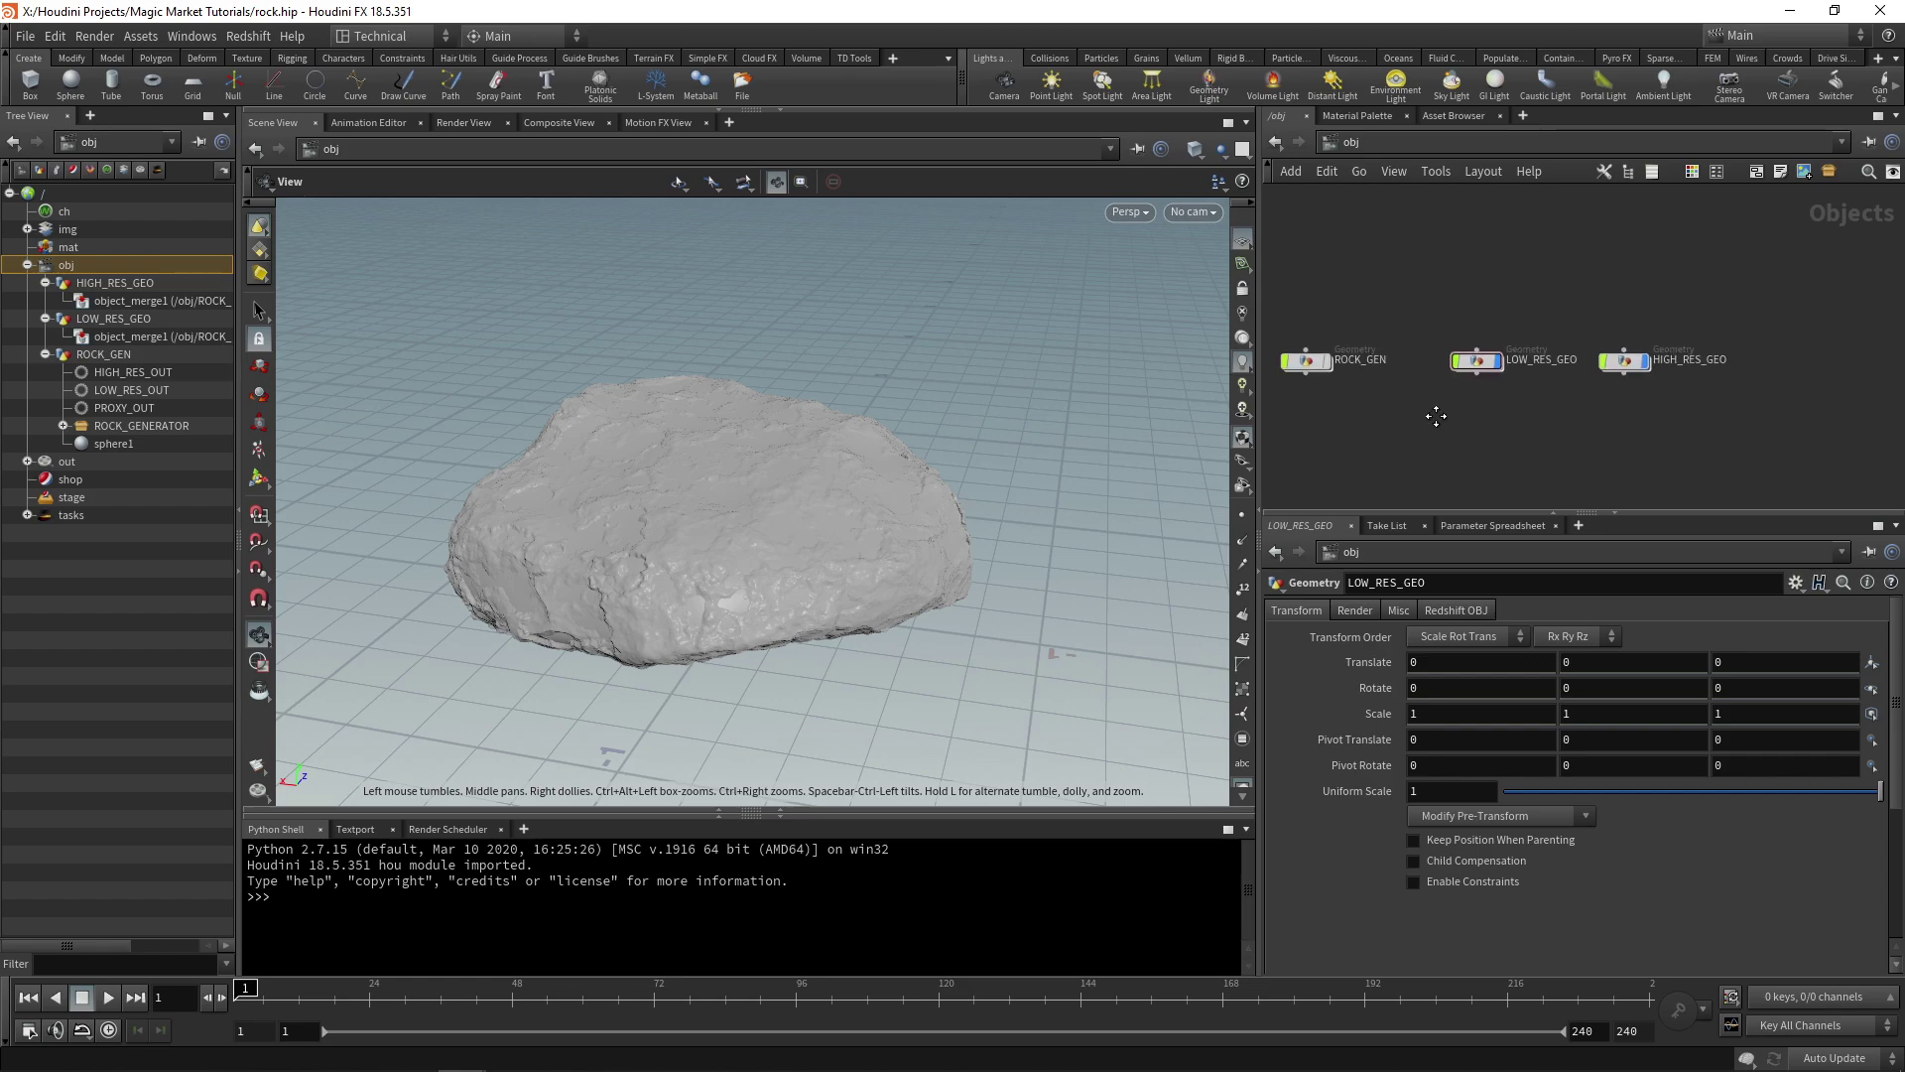
click(1503, 358)
click(1679, 355)
- Return to the out network and try to render the Bake Texture node to disk with both rocks hidden
click(1417, 147)
click(1462, 256)
scroll(1373, 635, up, 3)
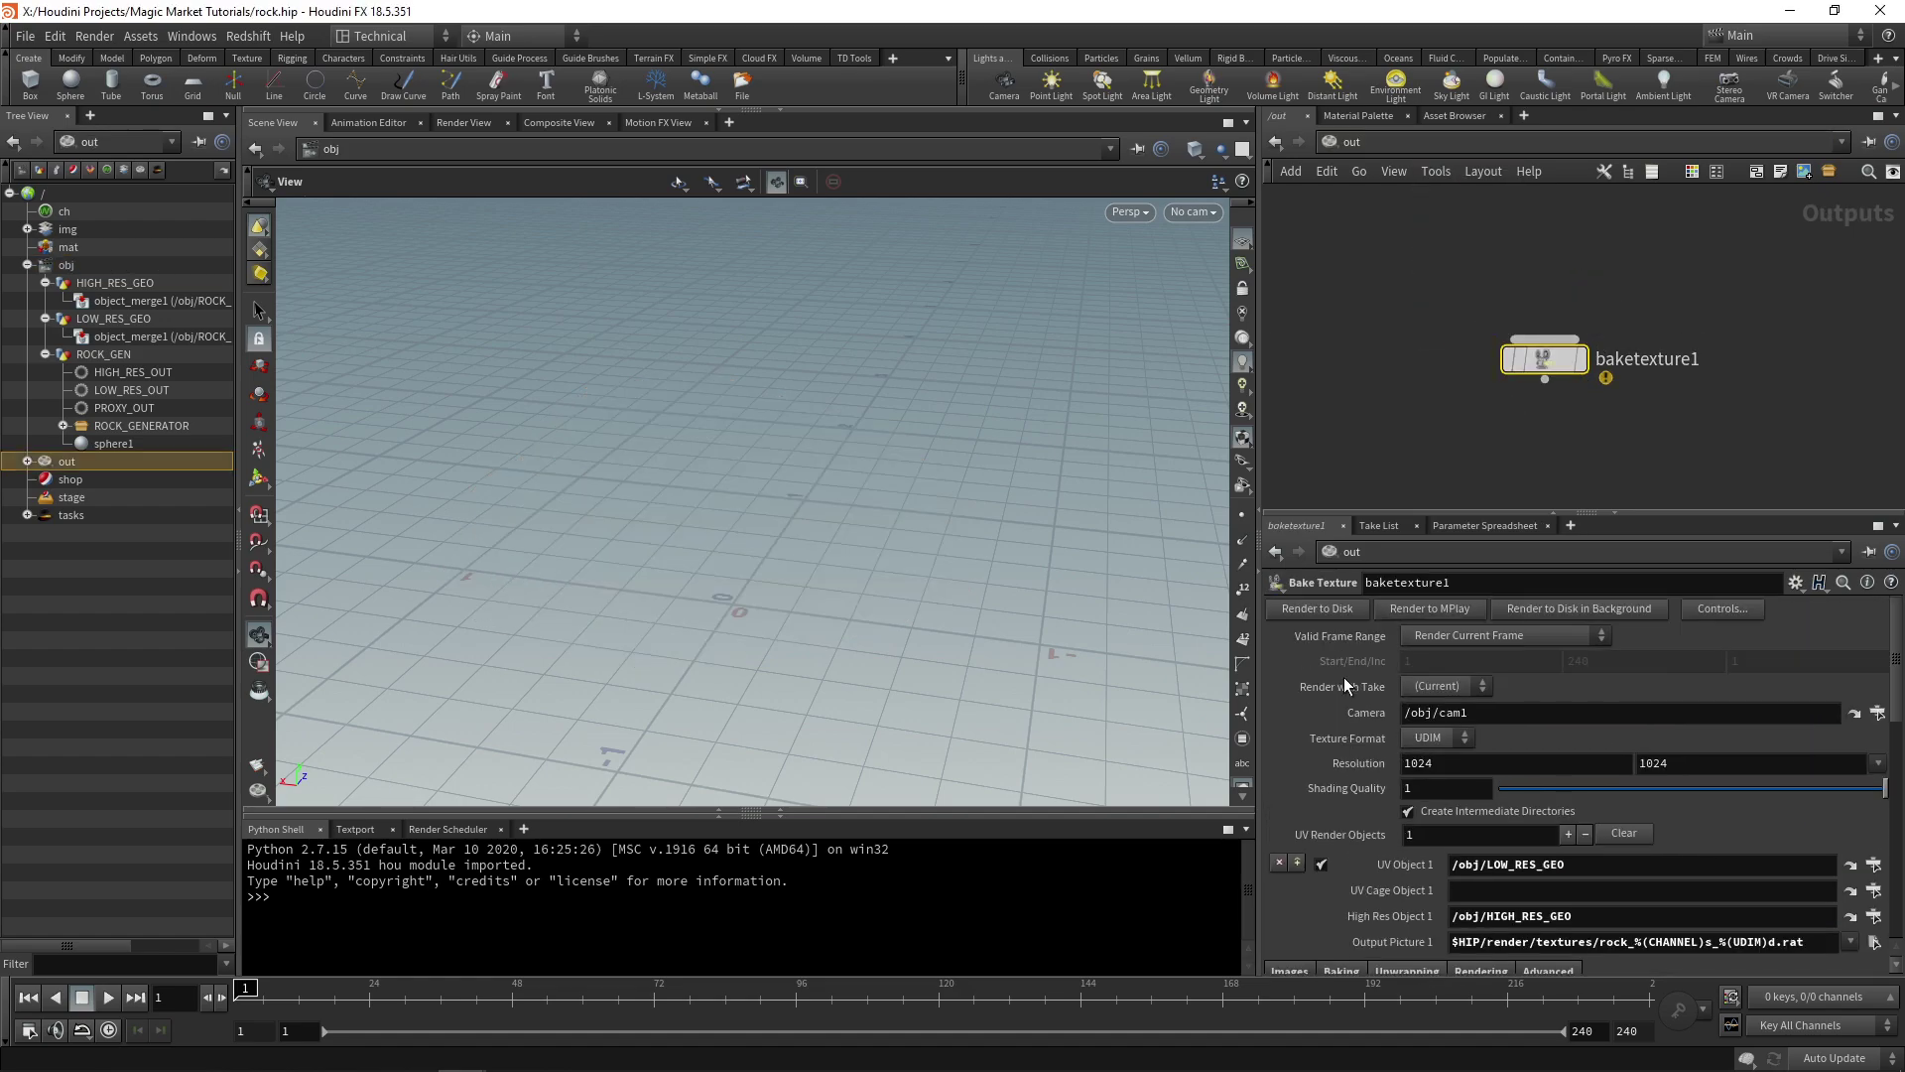
click(1343, 607)
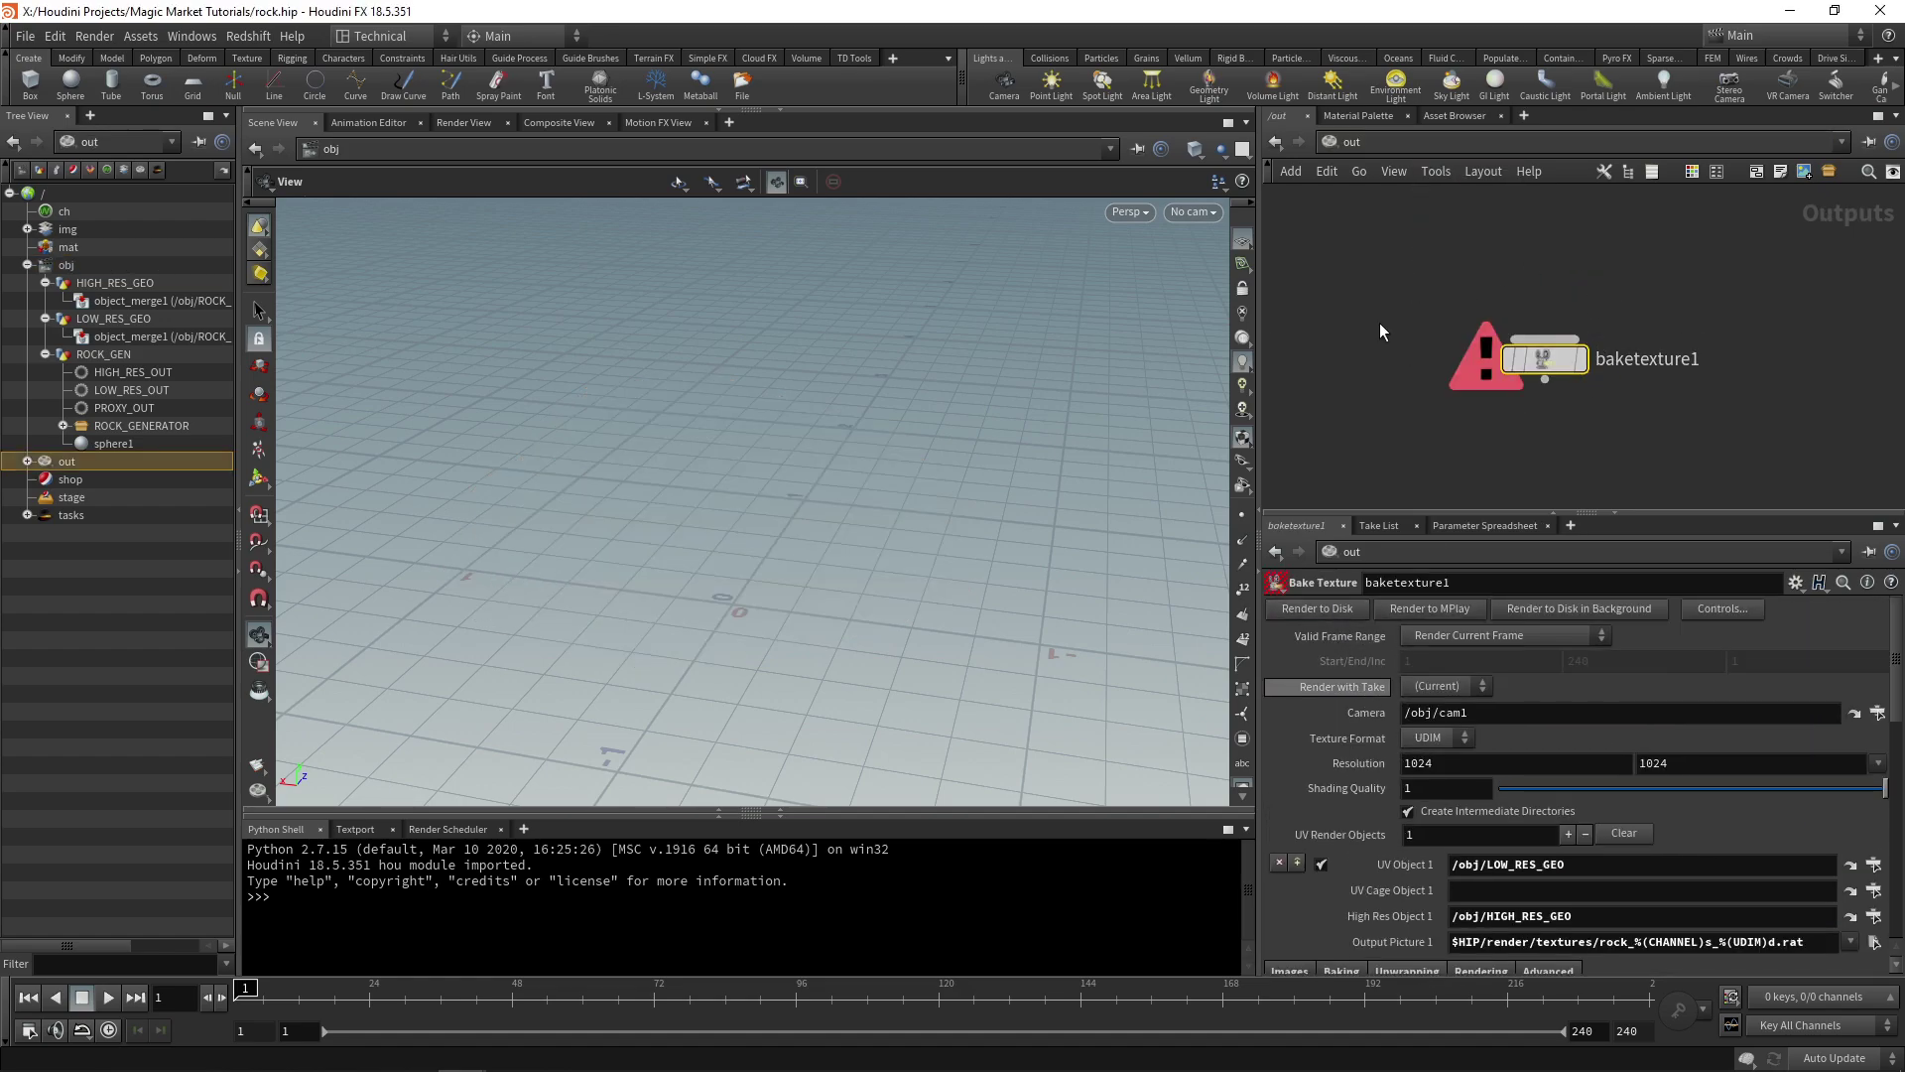
click(1413, 145)
click(1457, 238)
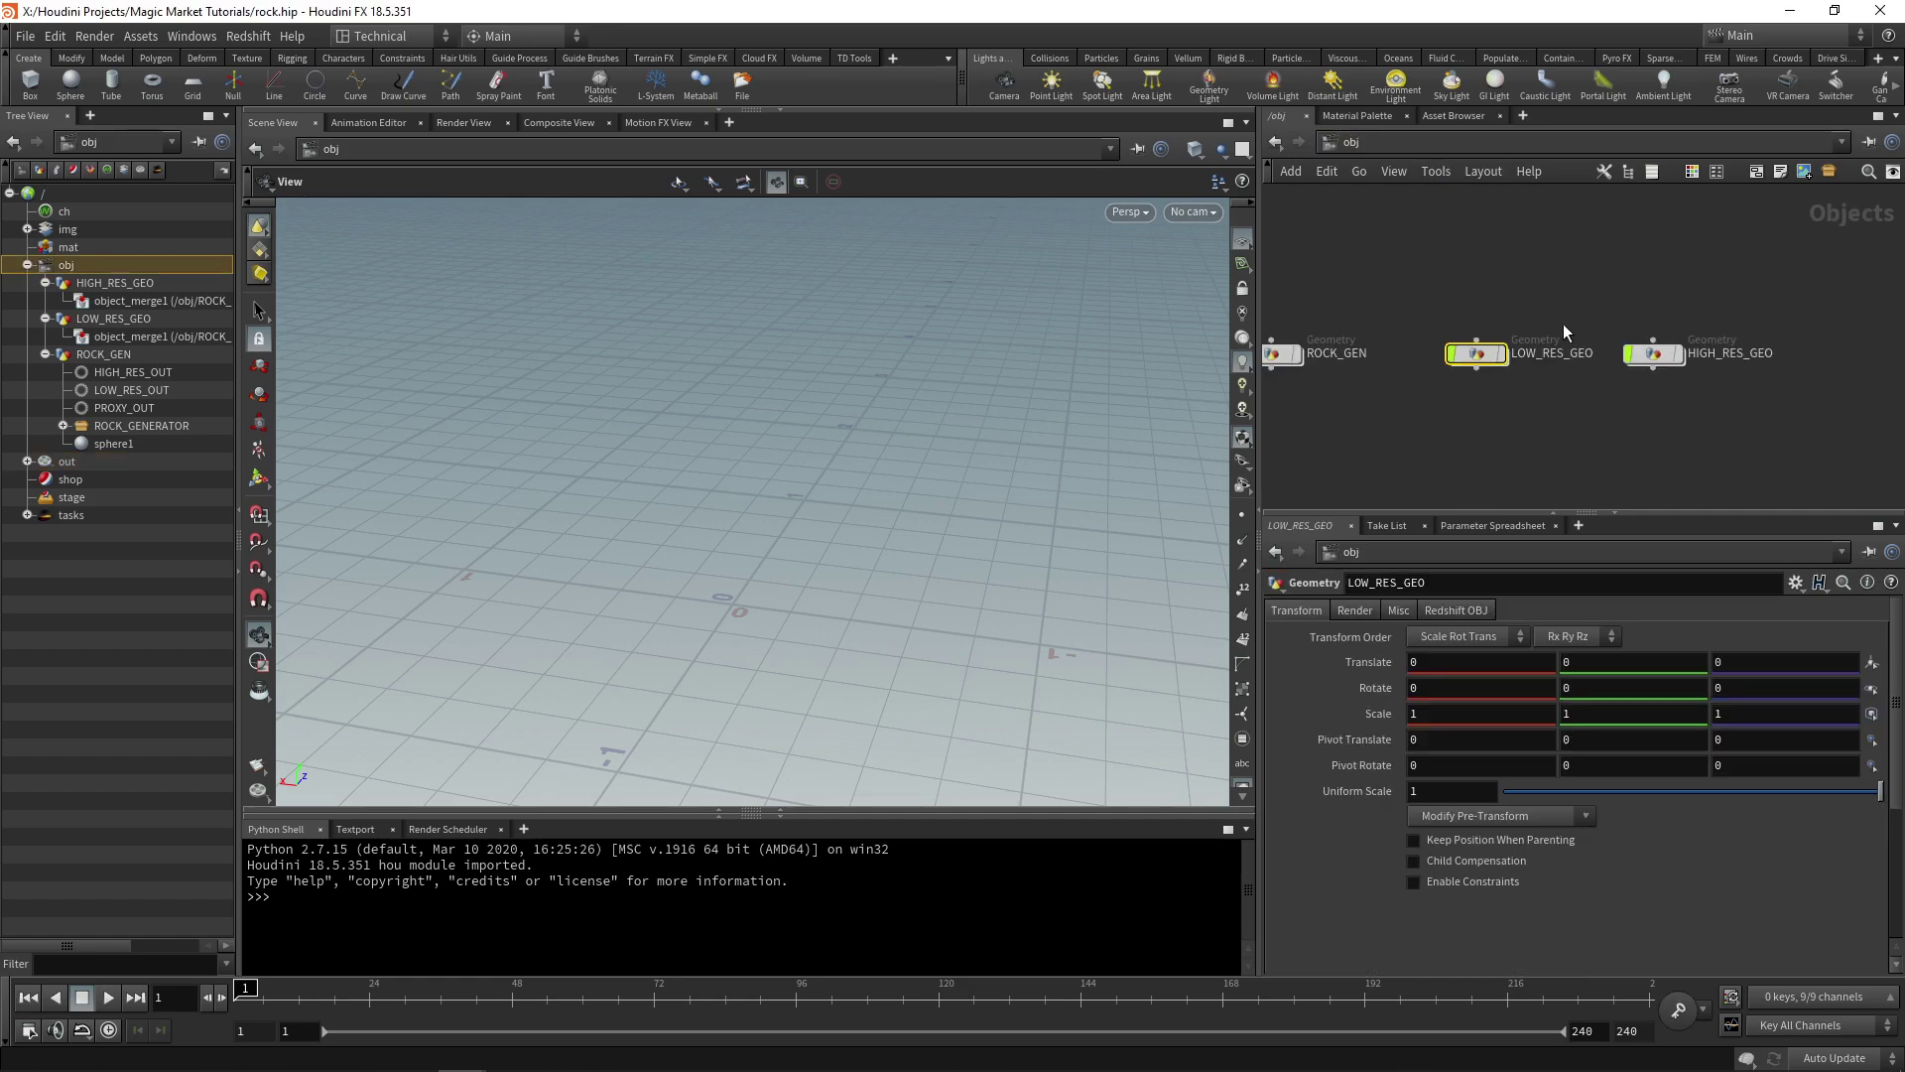
click(1413, 145)
click(1462, 254)
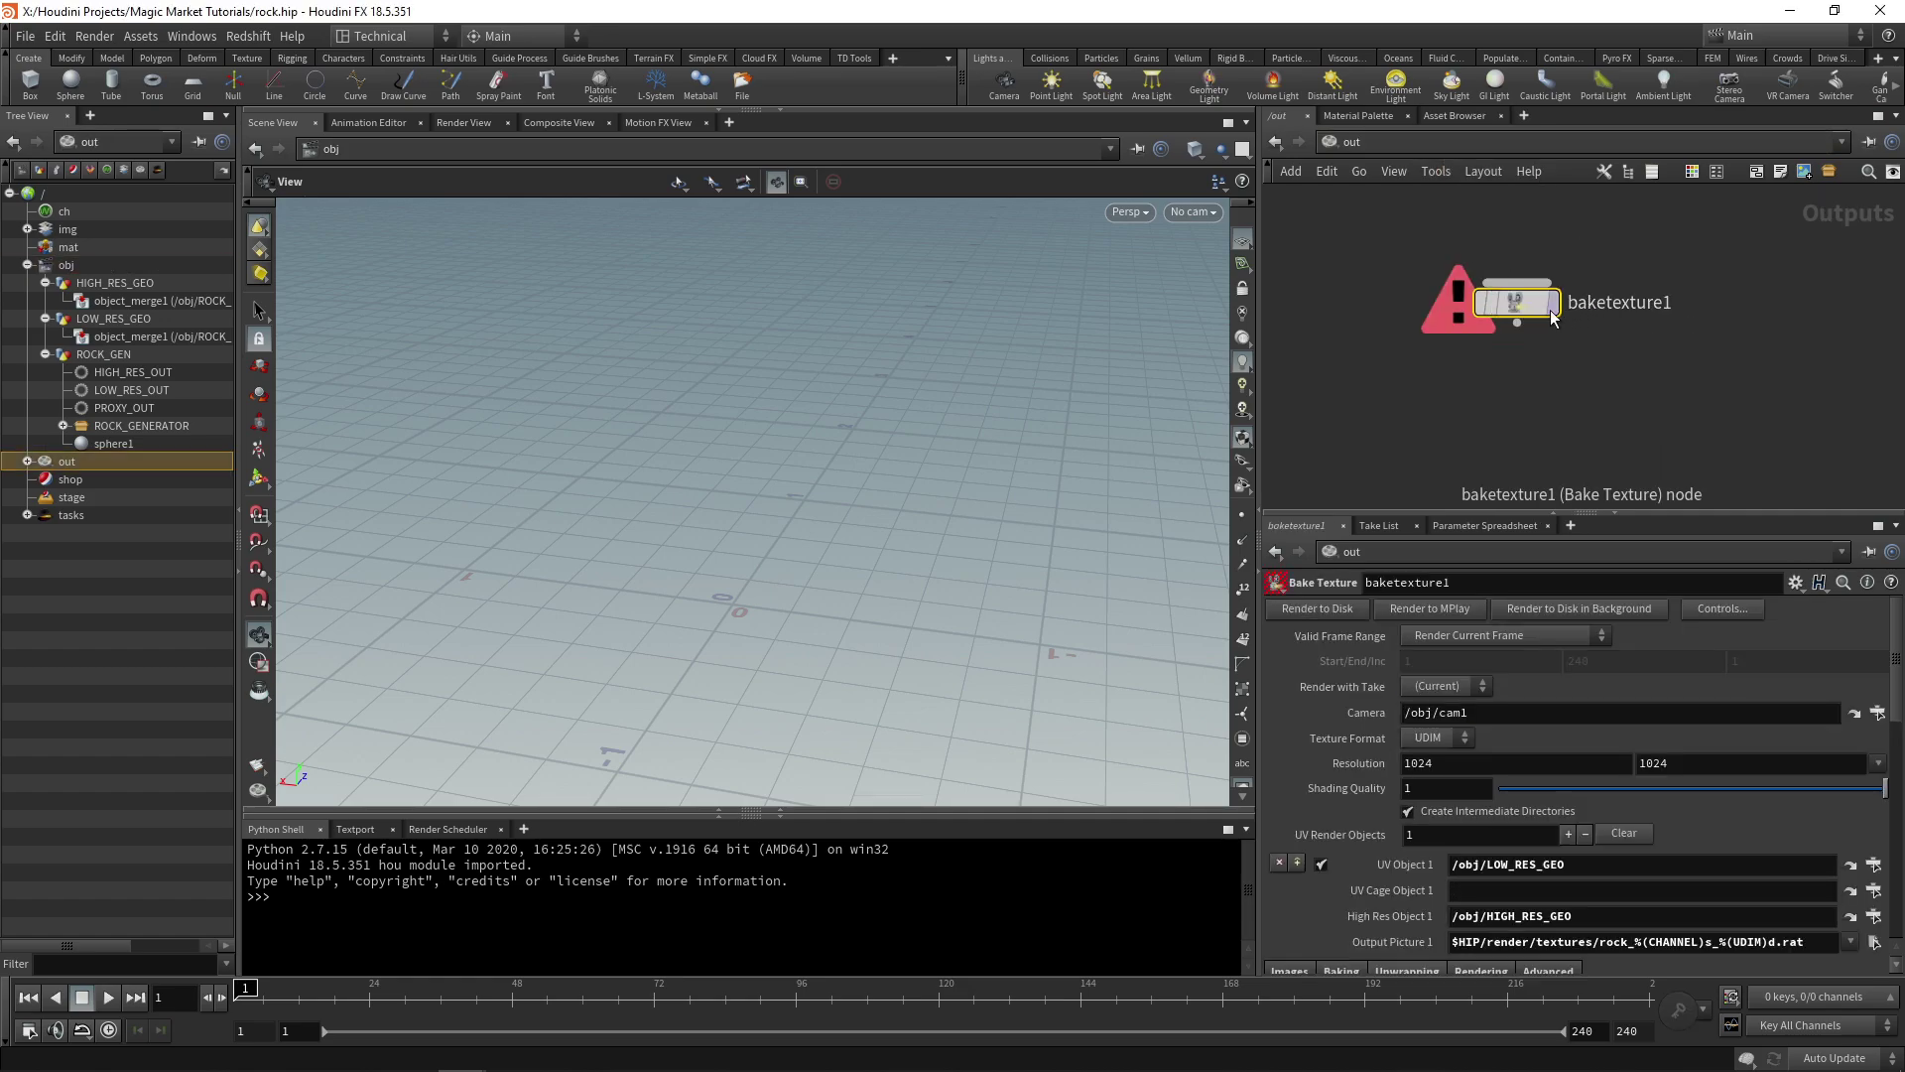
- Set the Bake Texture node's Force Objects and Candidate Objects to LOW_RES_GEO HIGH_RES_GEO
scroll(1379, 764, down, 3)
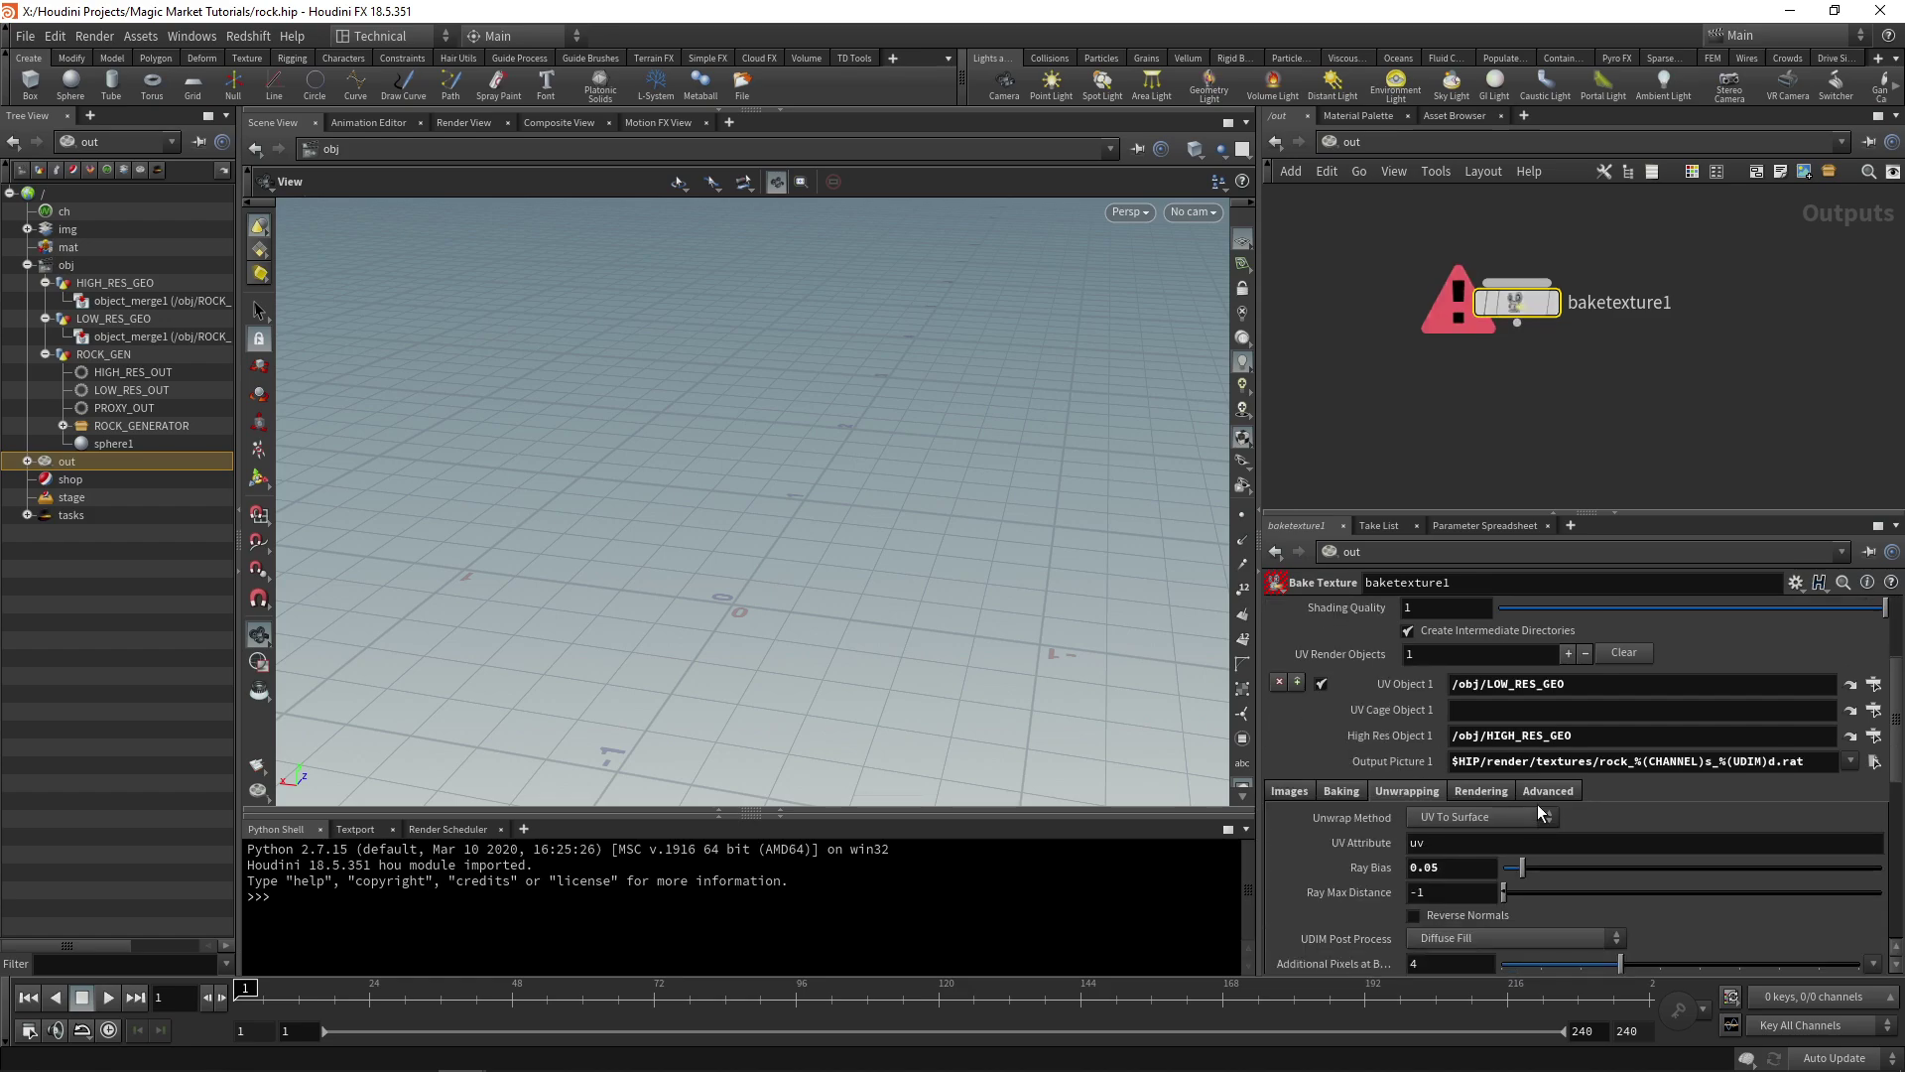
scroll(1340, 842, down, 2)
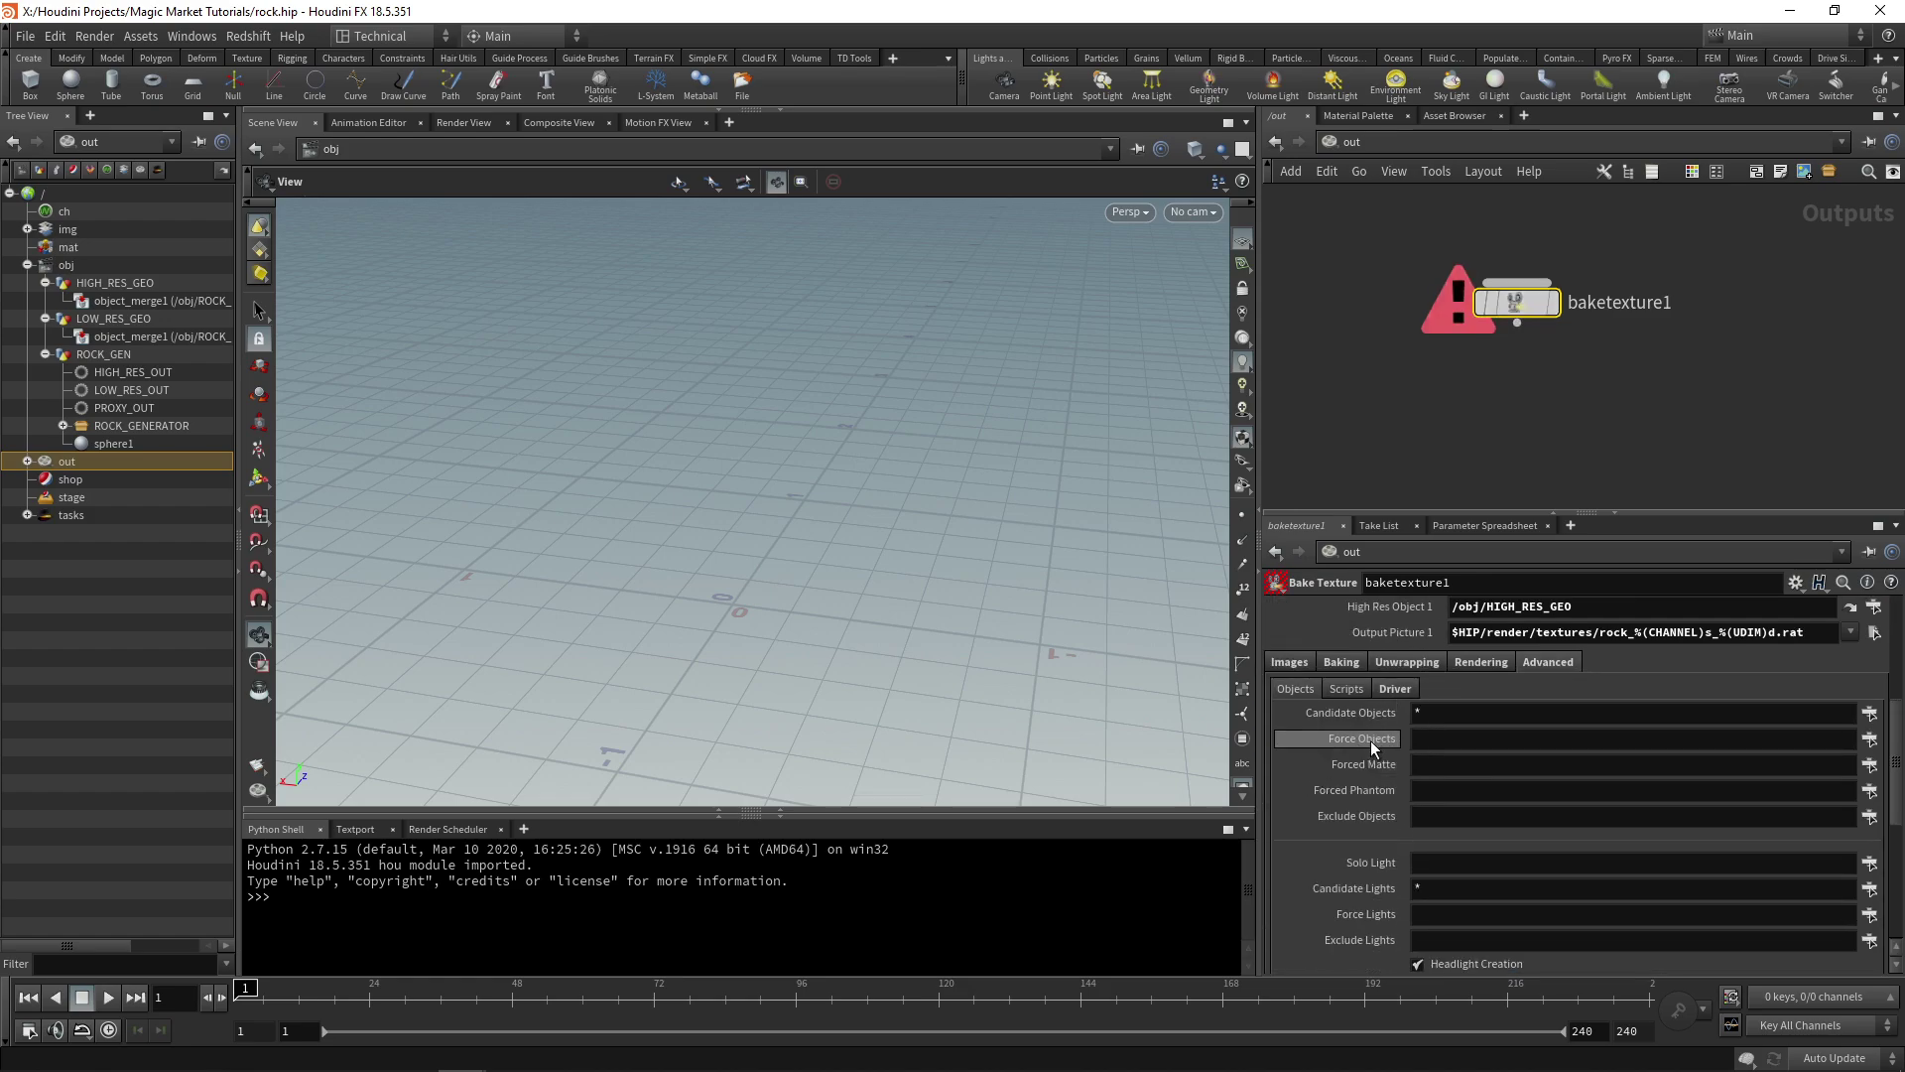
click(1865, 744)
click(1618, 466)
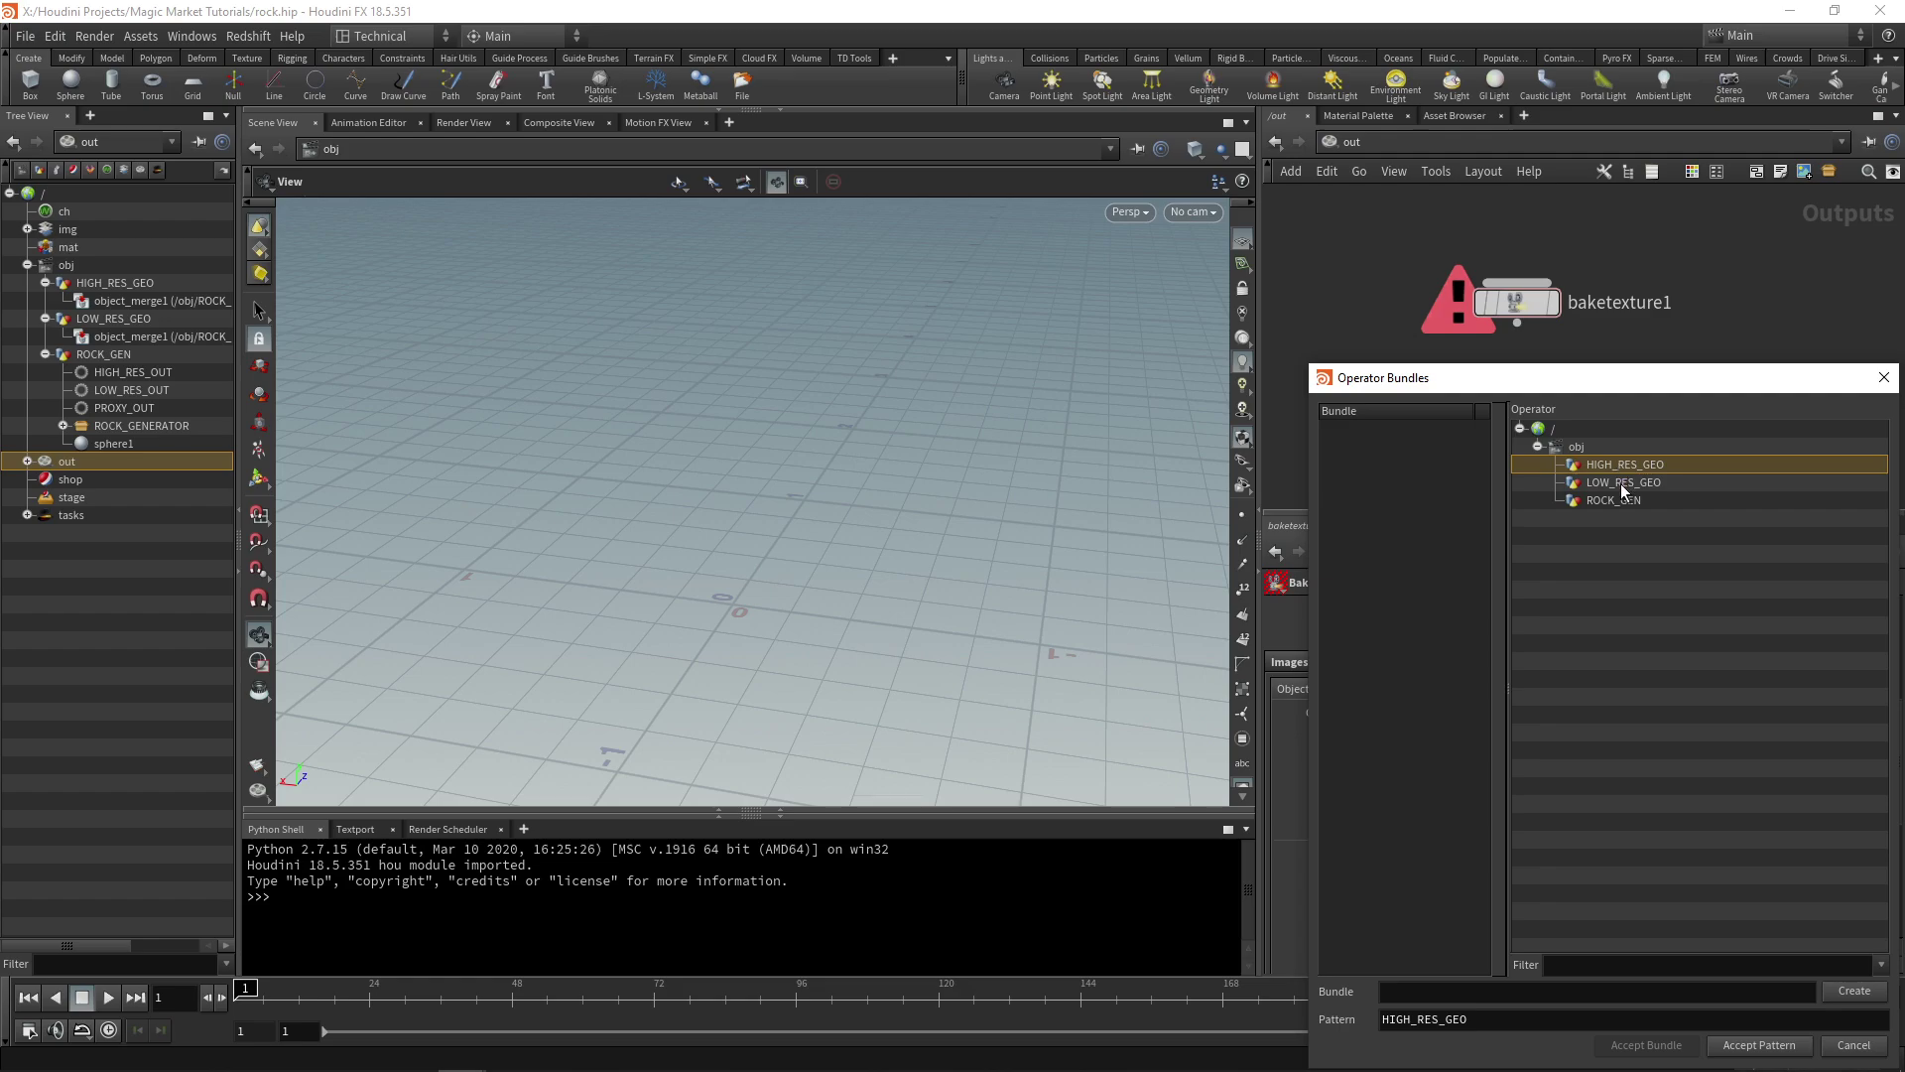
ctrl+click(1624, 491)
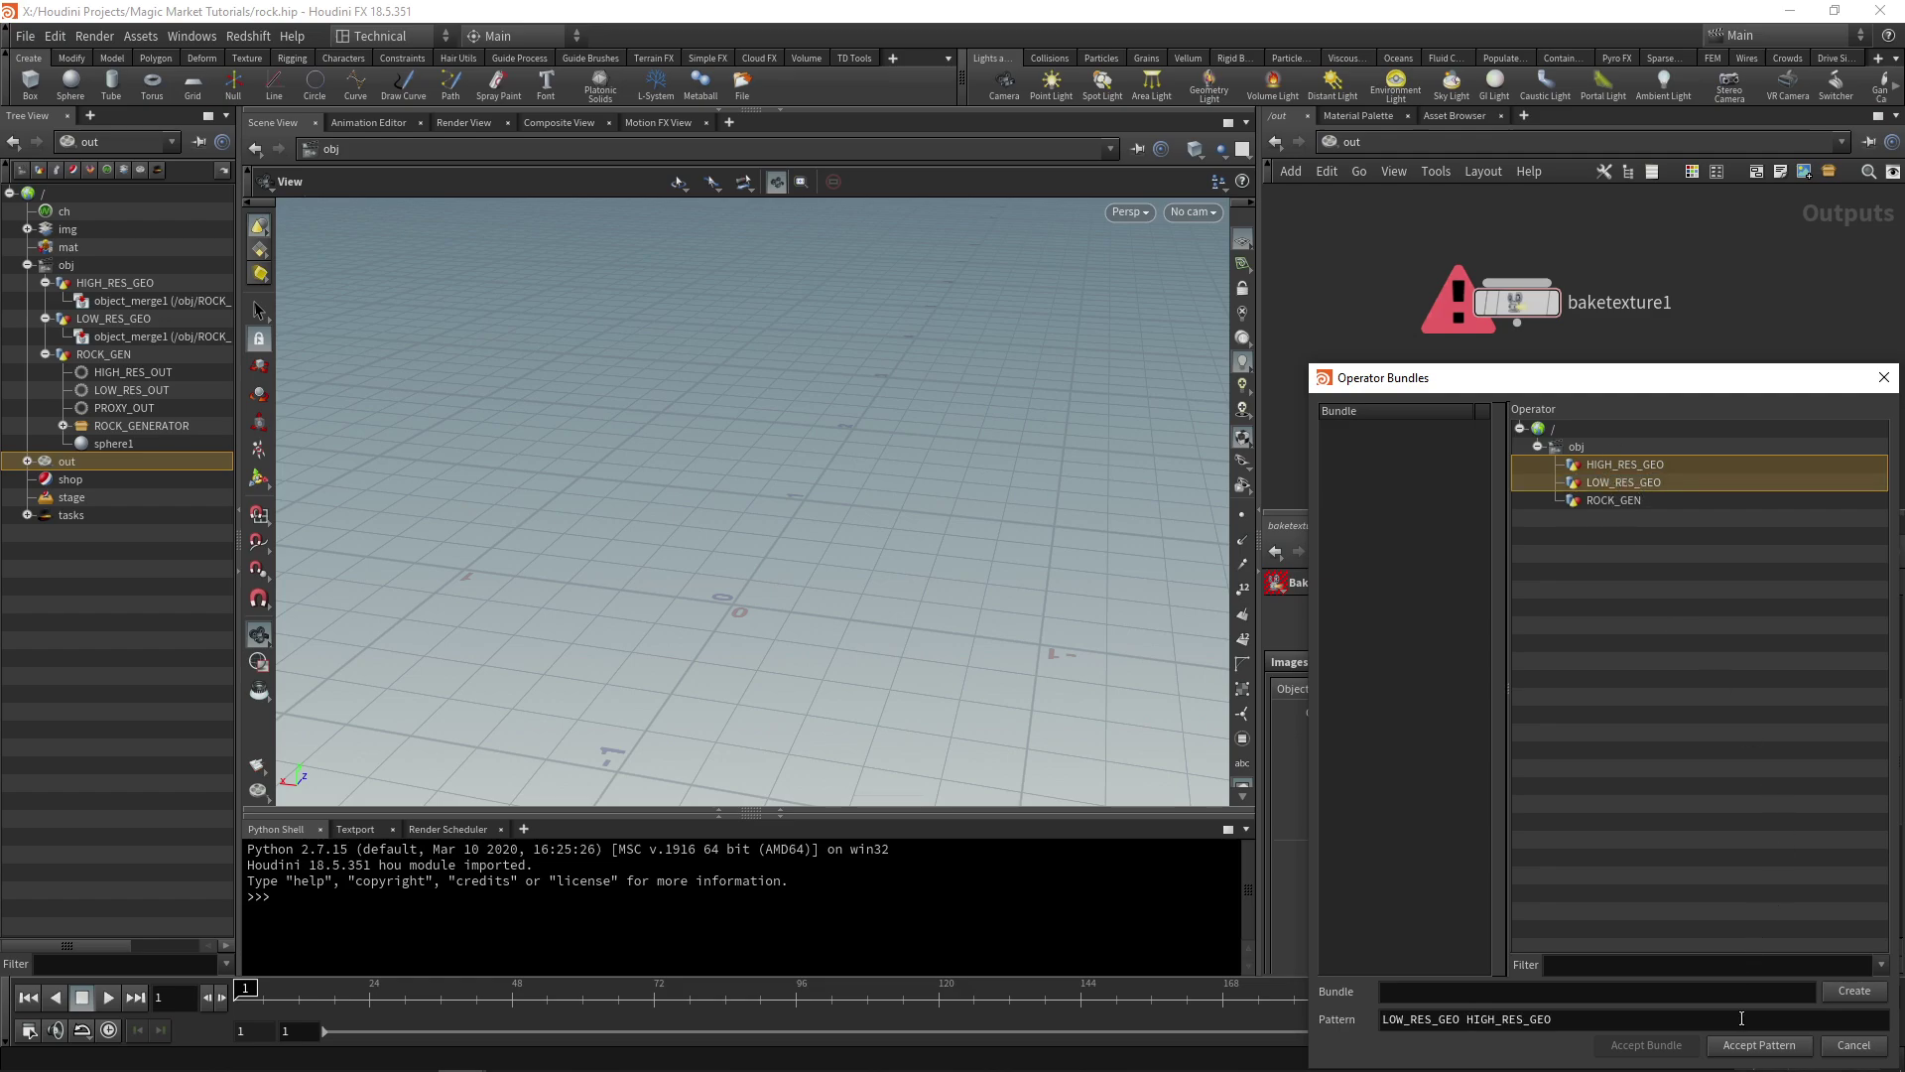
click(1759, 1044)
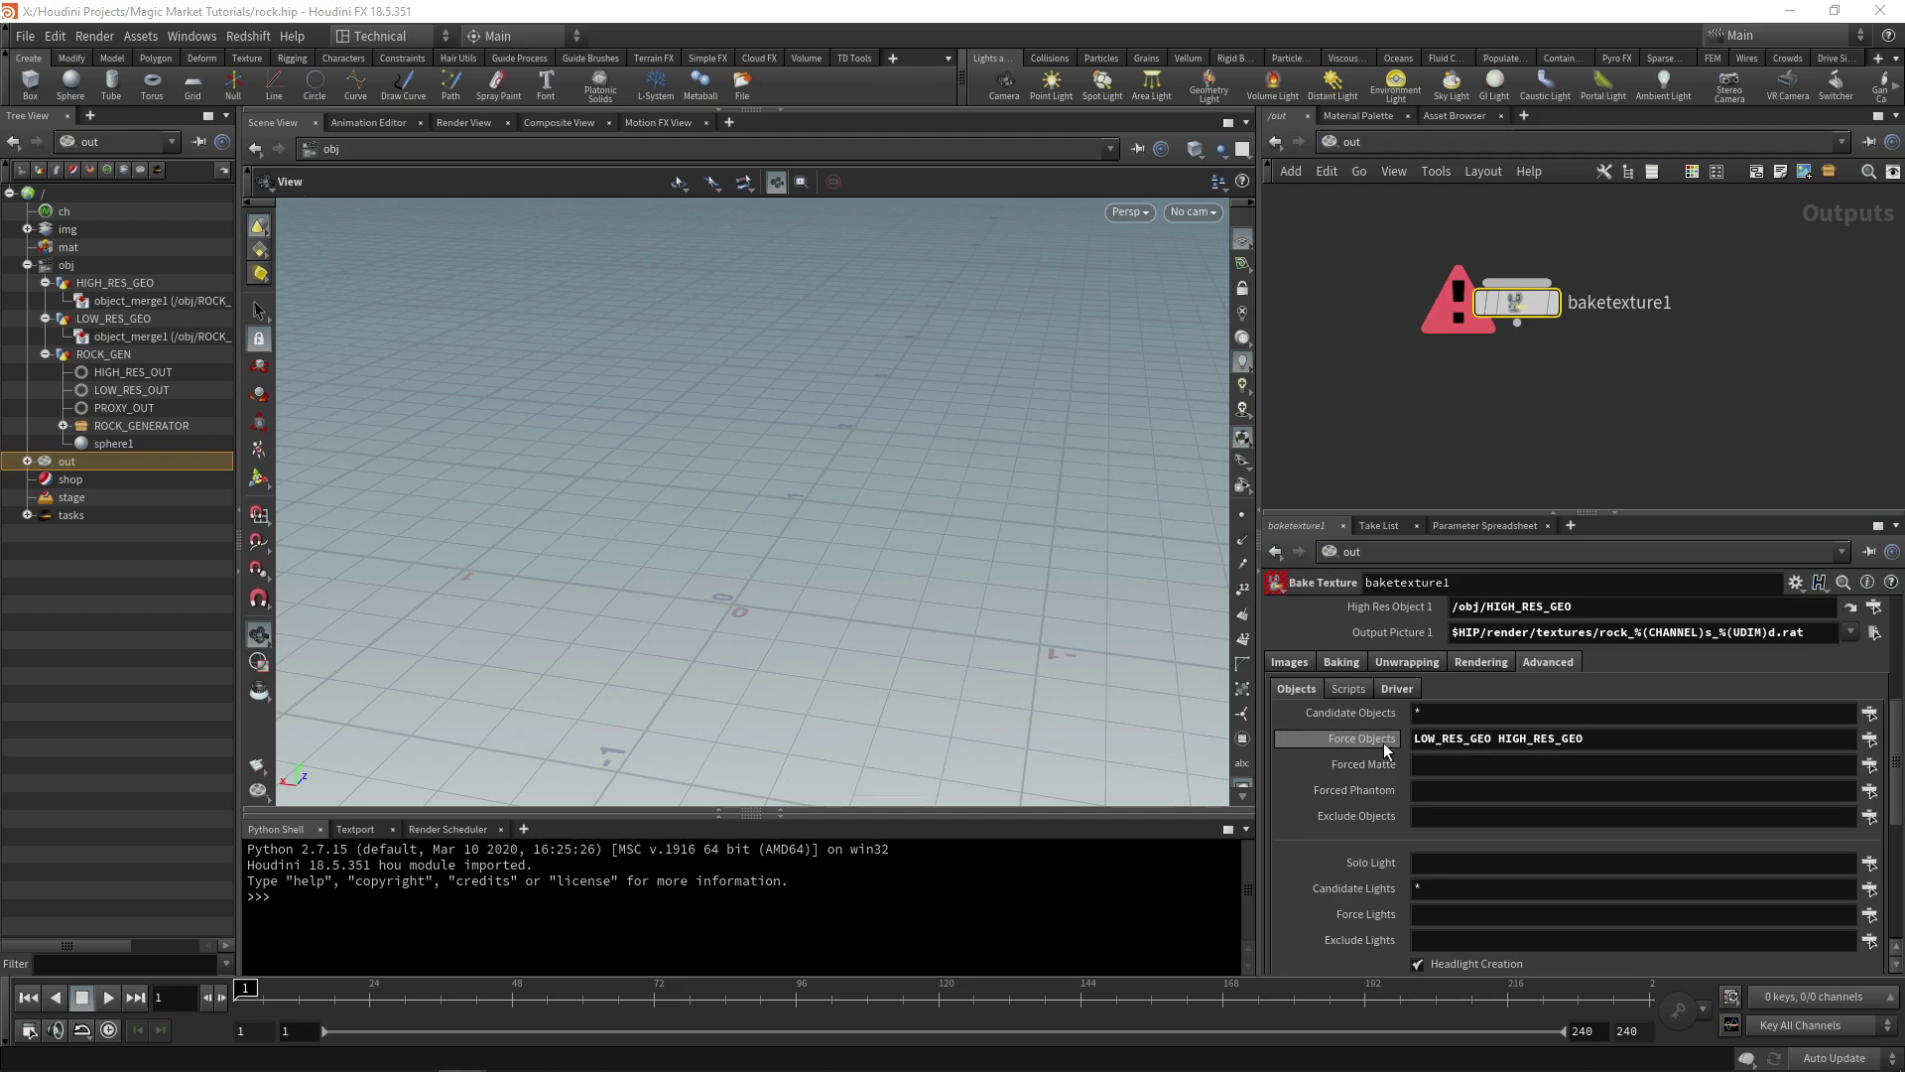
click(1872, 717)
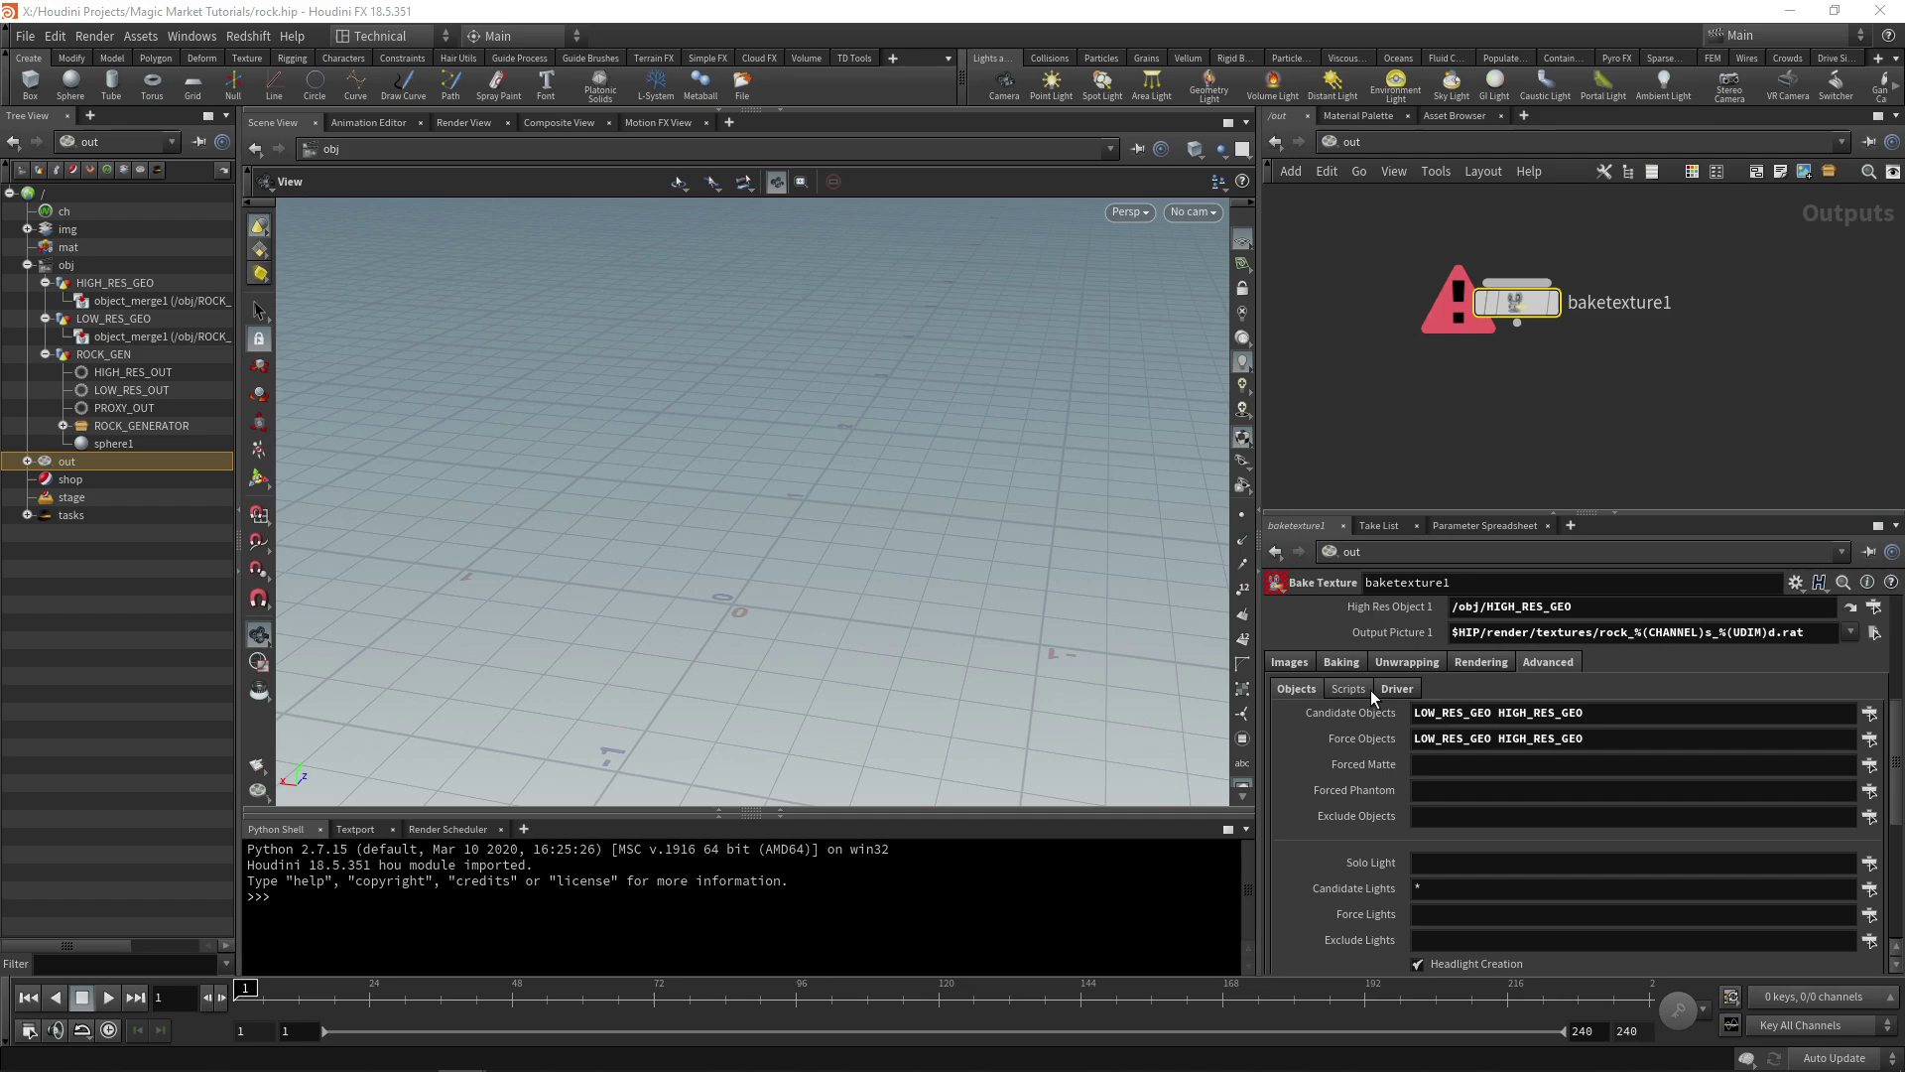
middle_drag(1565, 439, 1578, 474)
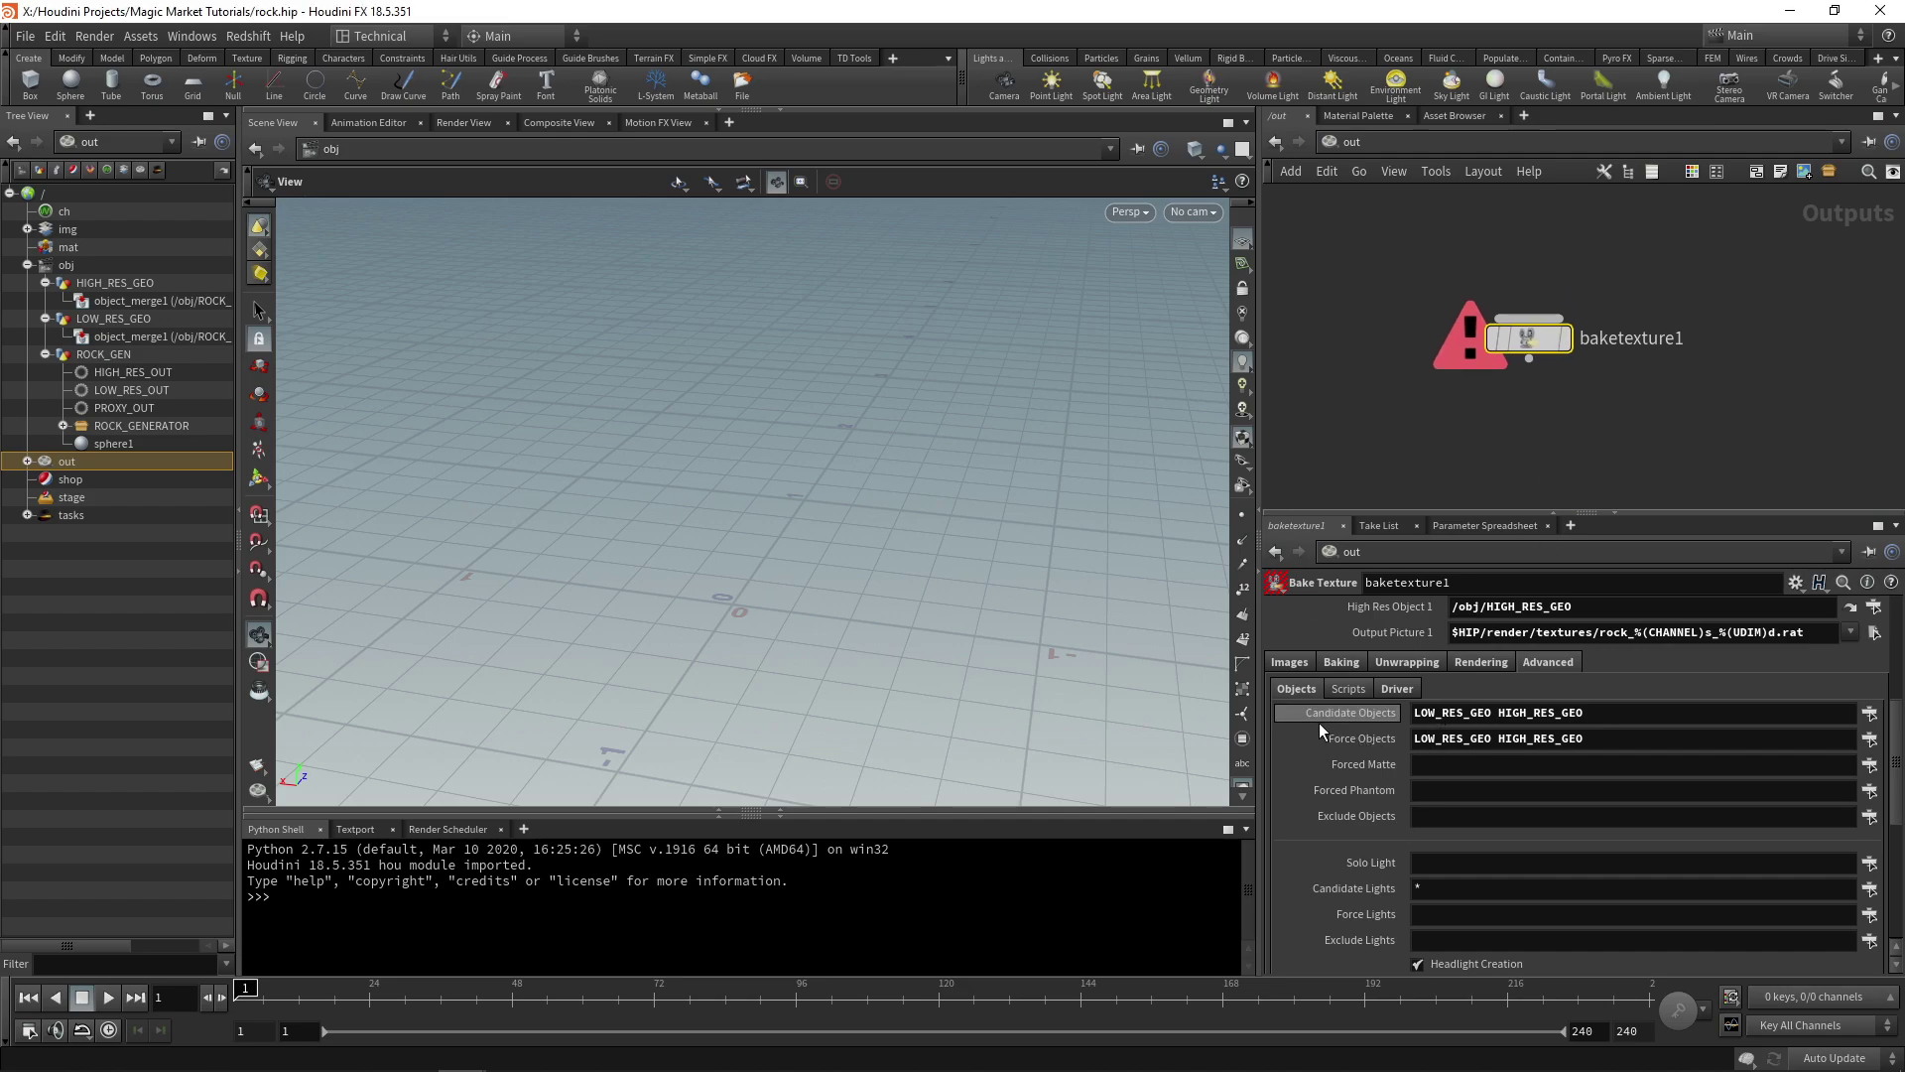
- Render the Bake Texture node to disk and check the job's progress in the Render Manager
scroll(1320, 734, up, 3)
scroll(1389, 823, down, 1)
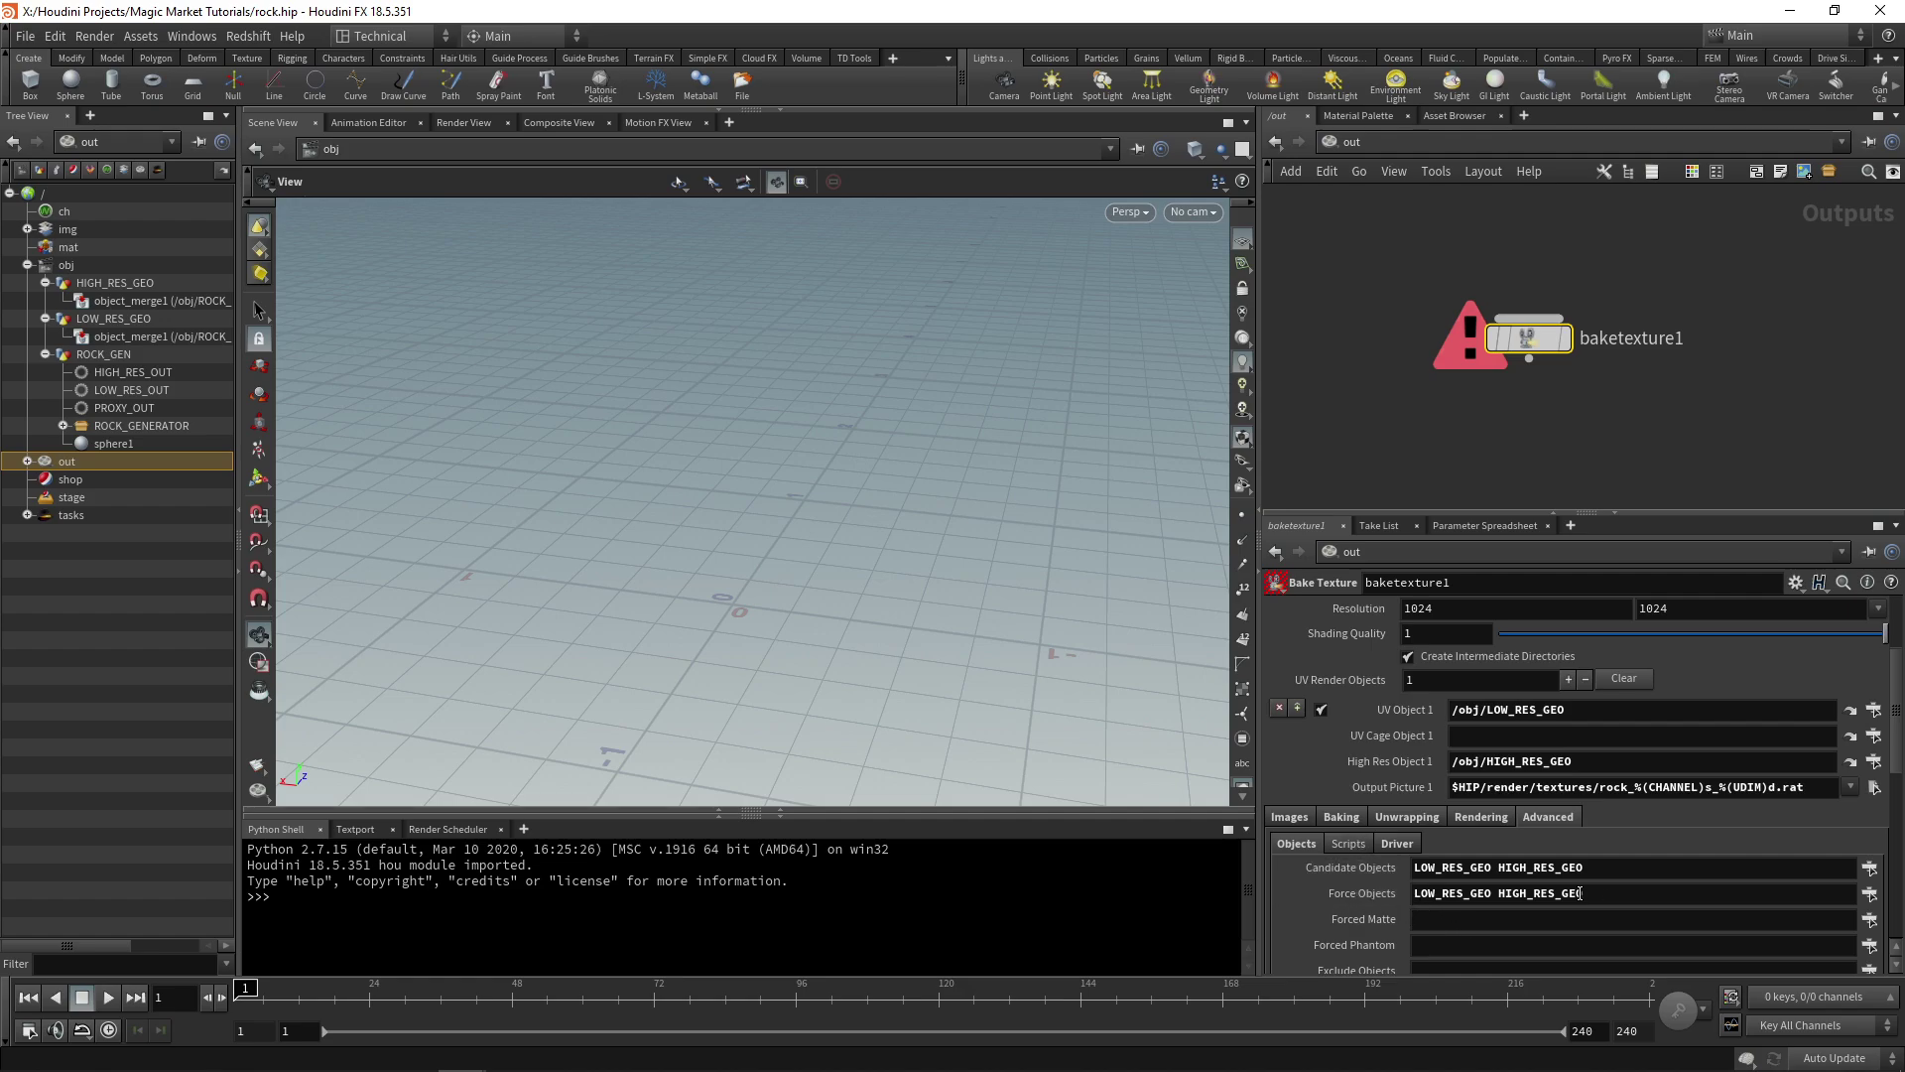
scroll(1361, 862, up, 2)
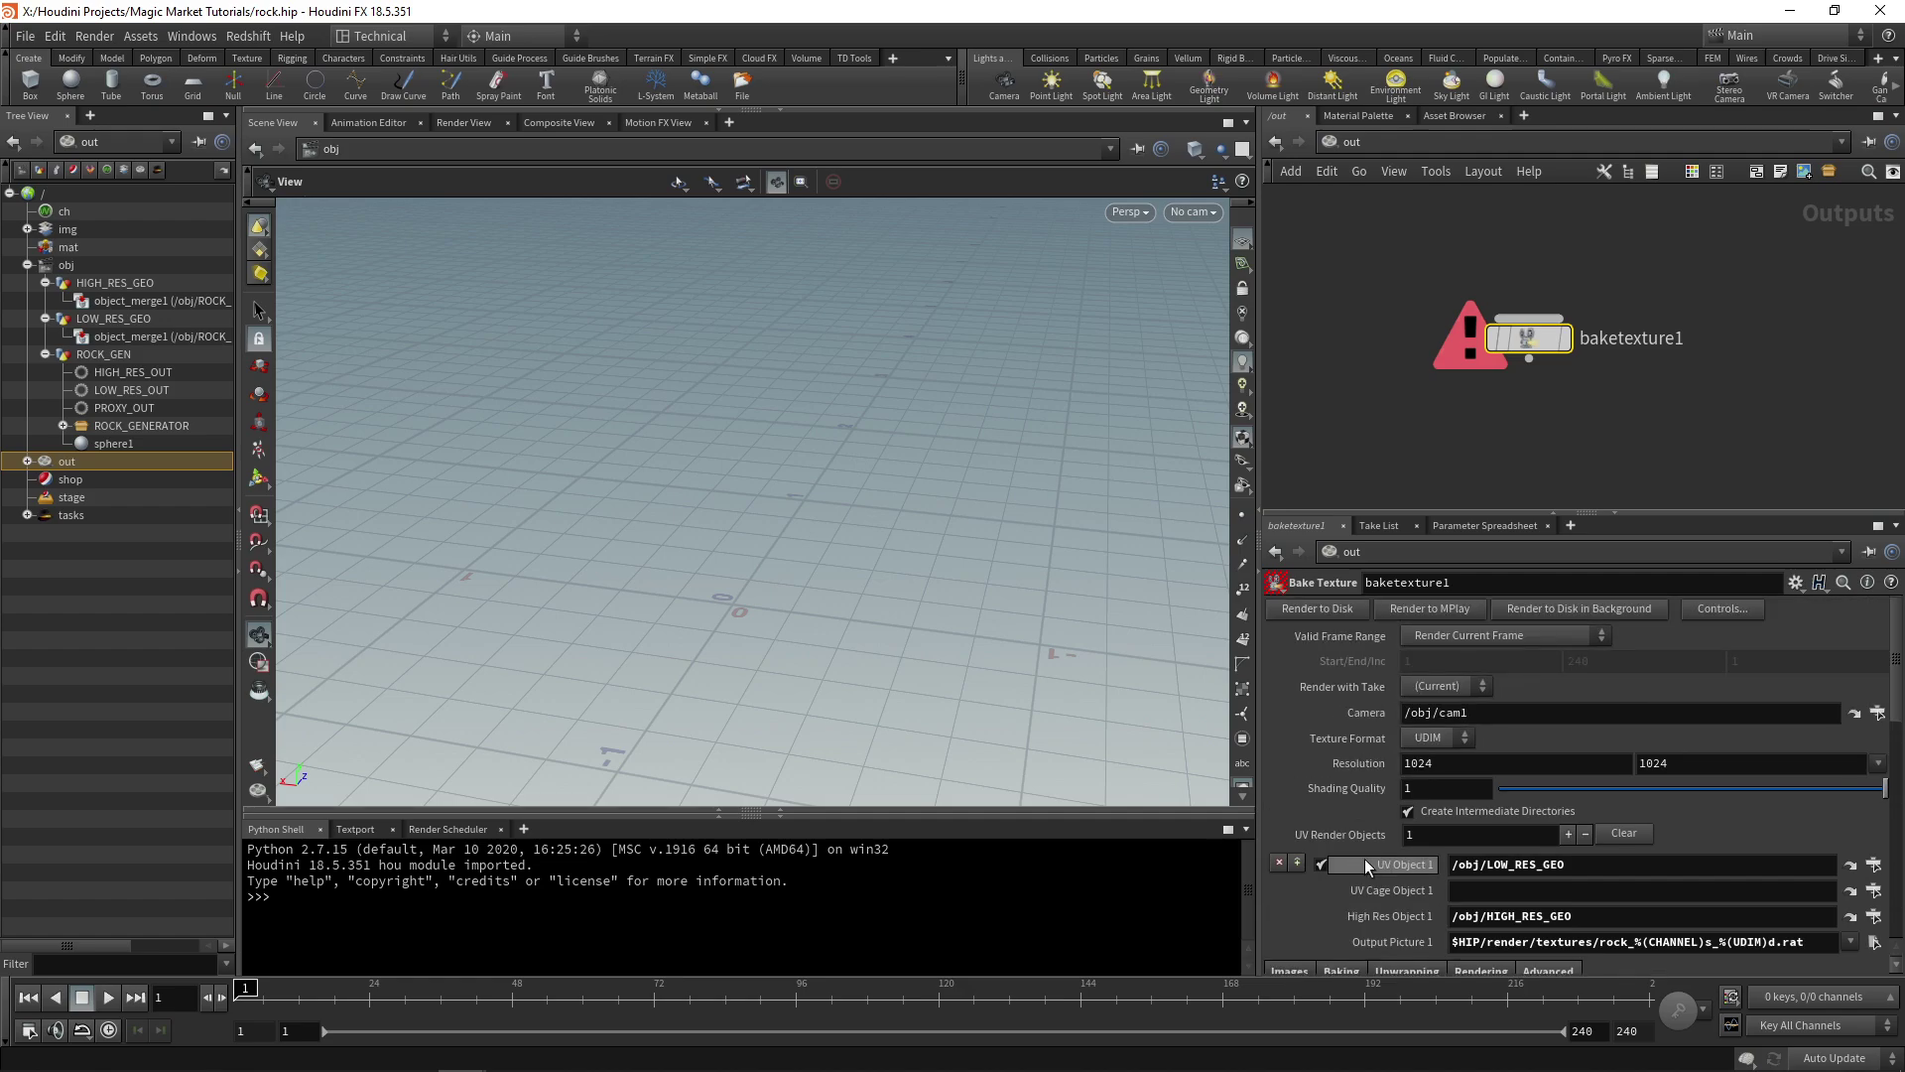
click(1337, 610)
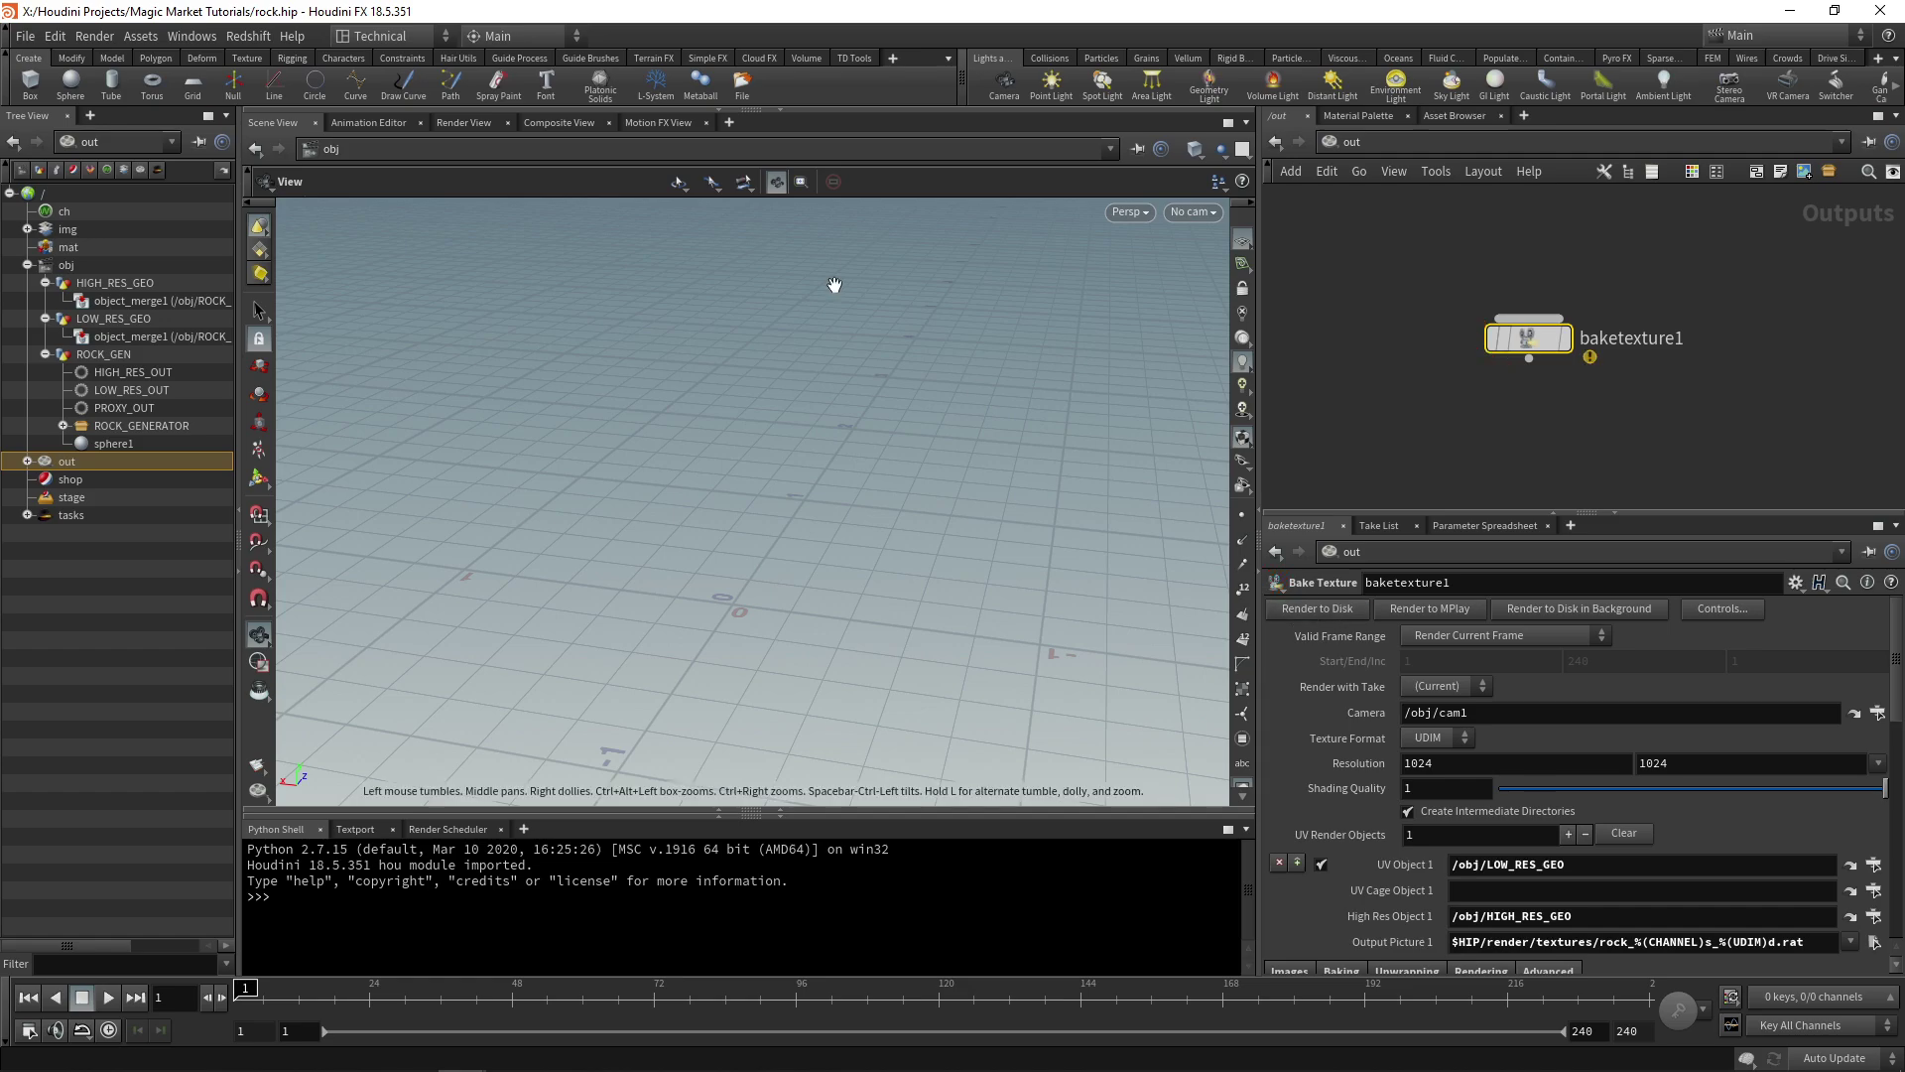
click(184, 38)
click(145, 171)
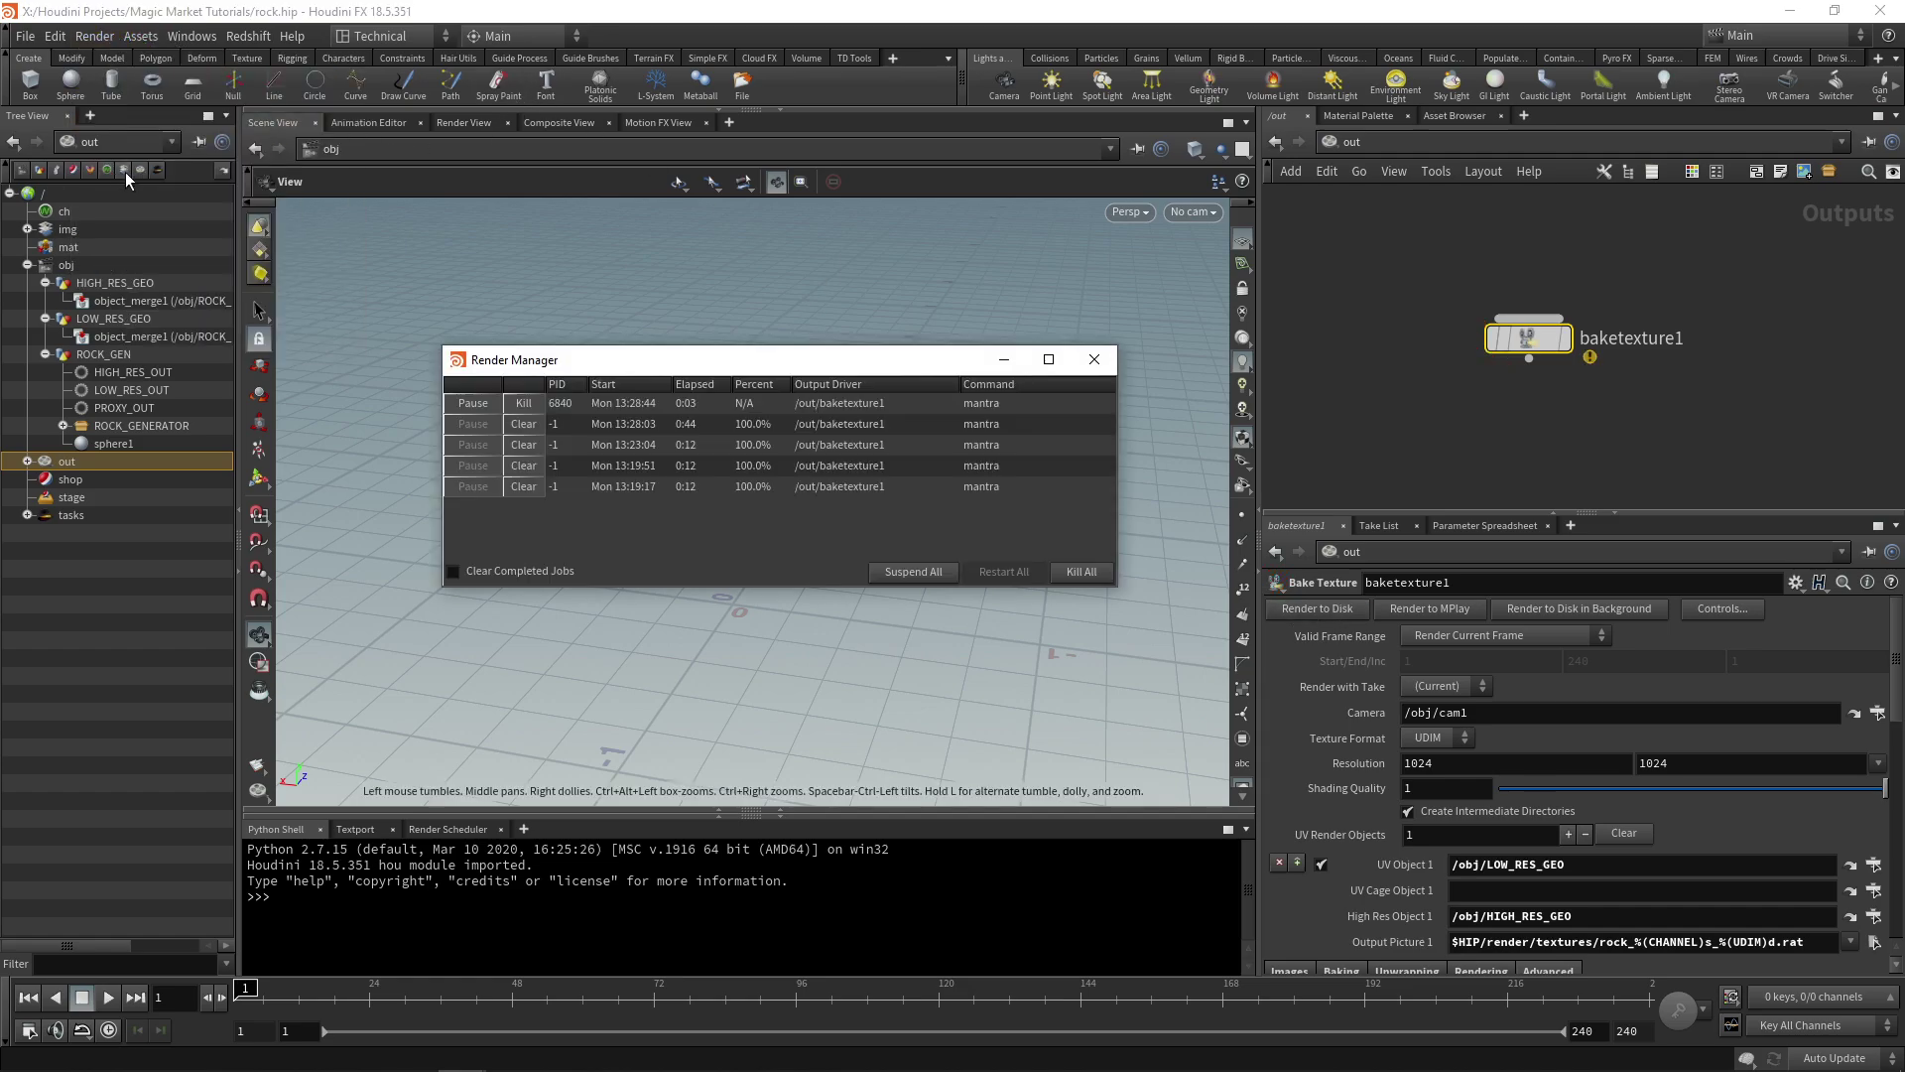
click(1109, 361)
- Add a Geometry object below LOW_RES_GEO in the obj network and name it DISPLAY_GEO
key(Tab)
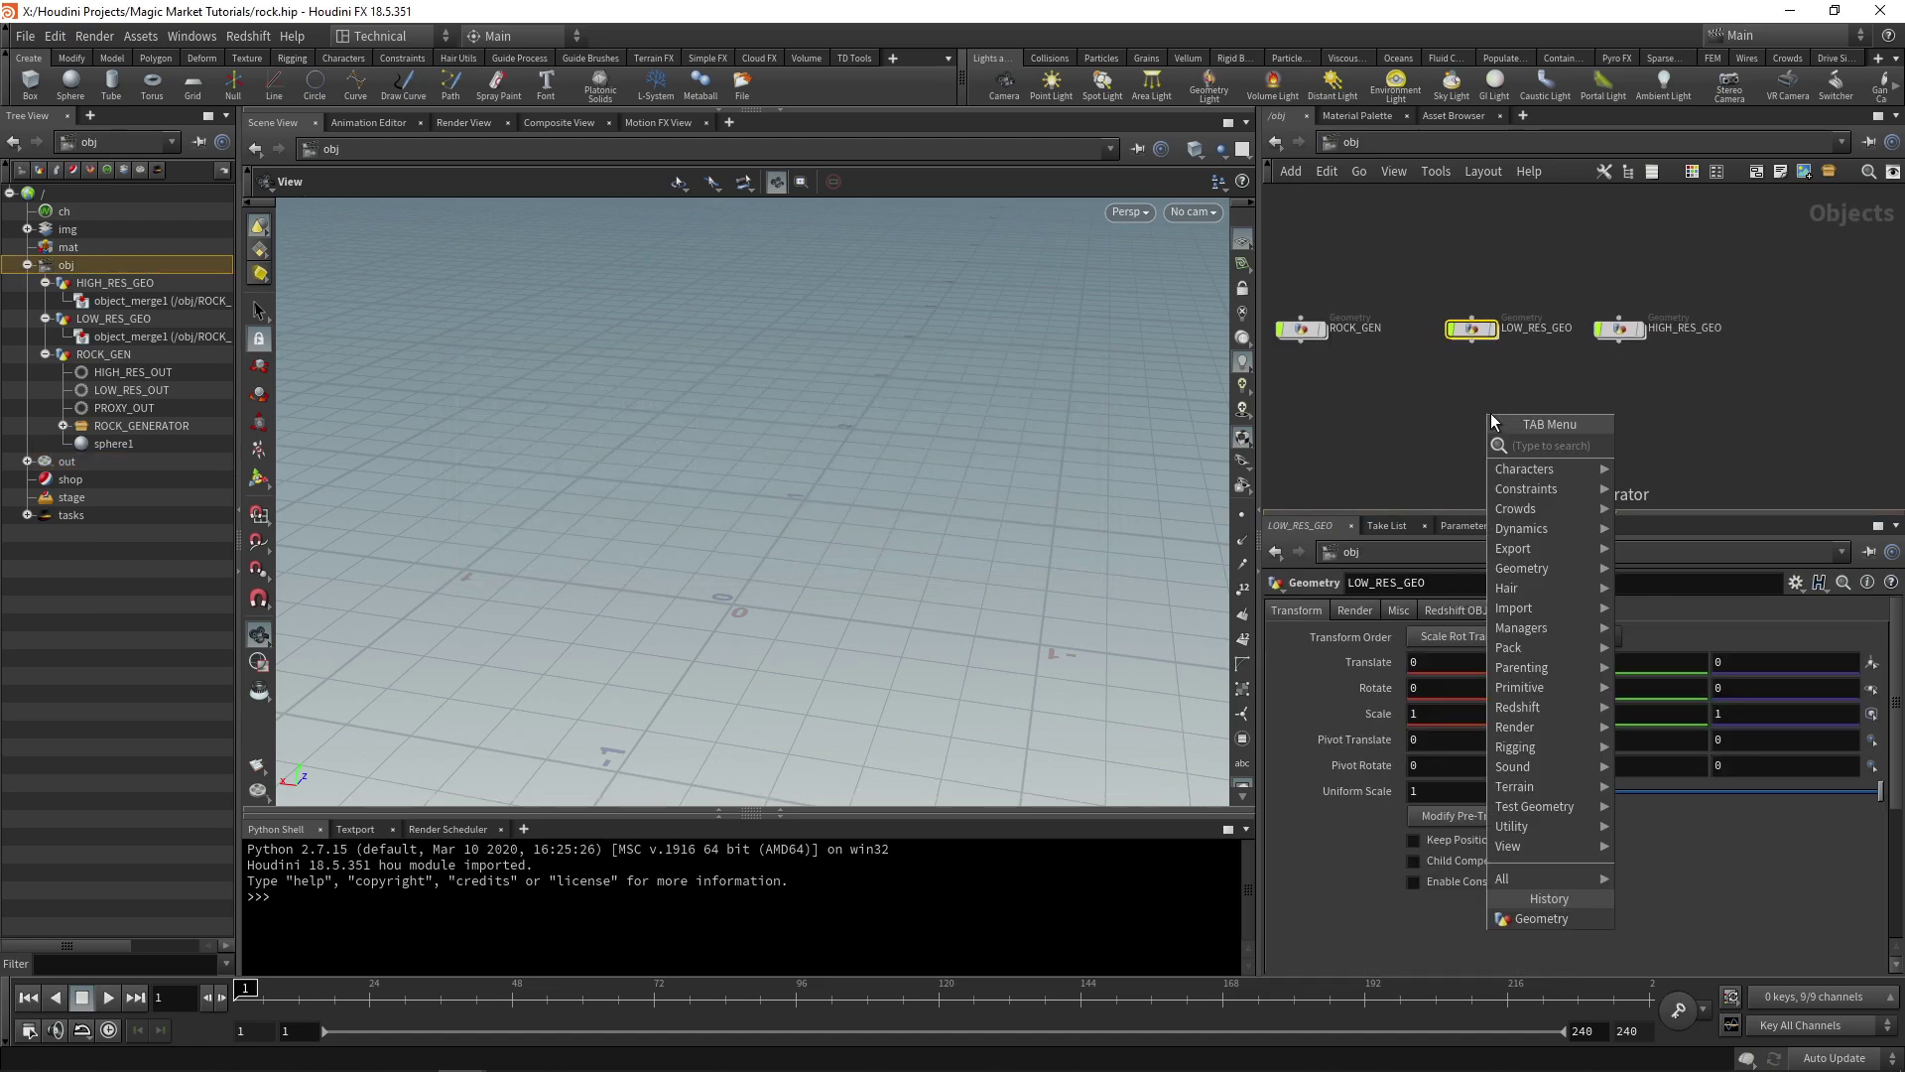
text(geo)
key(Return)
click(1478, 399)
click(1507, 401)
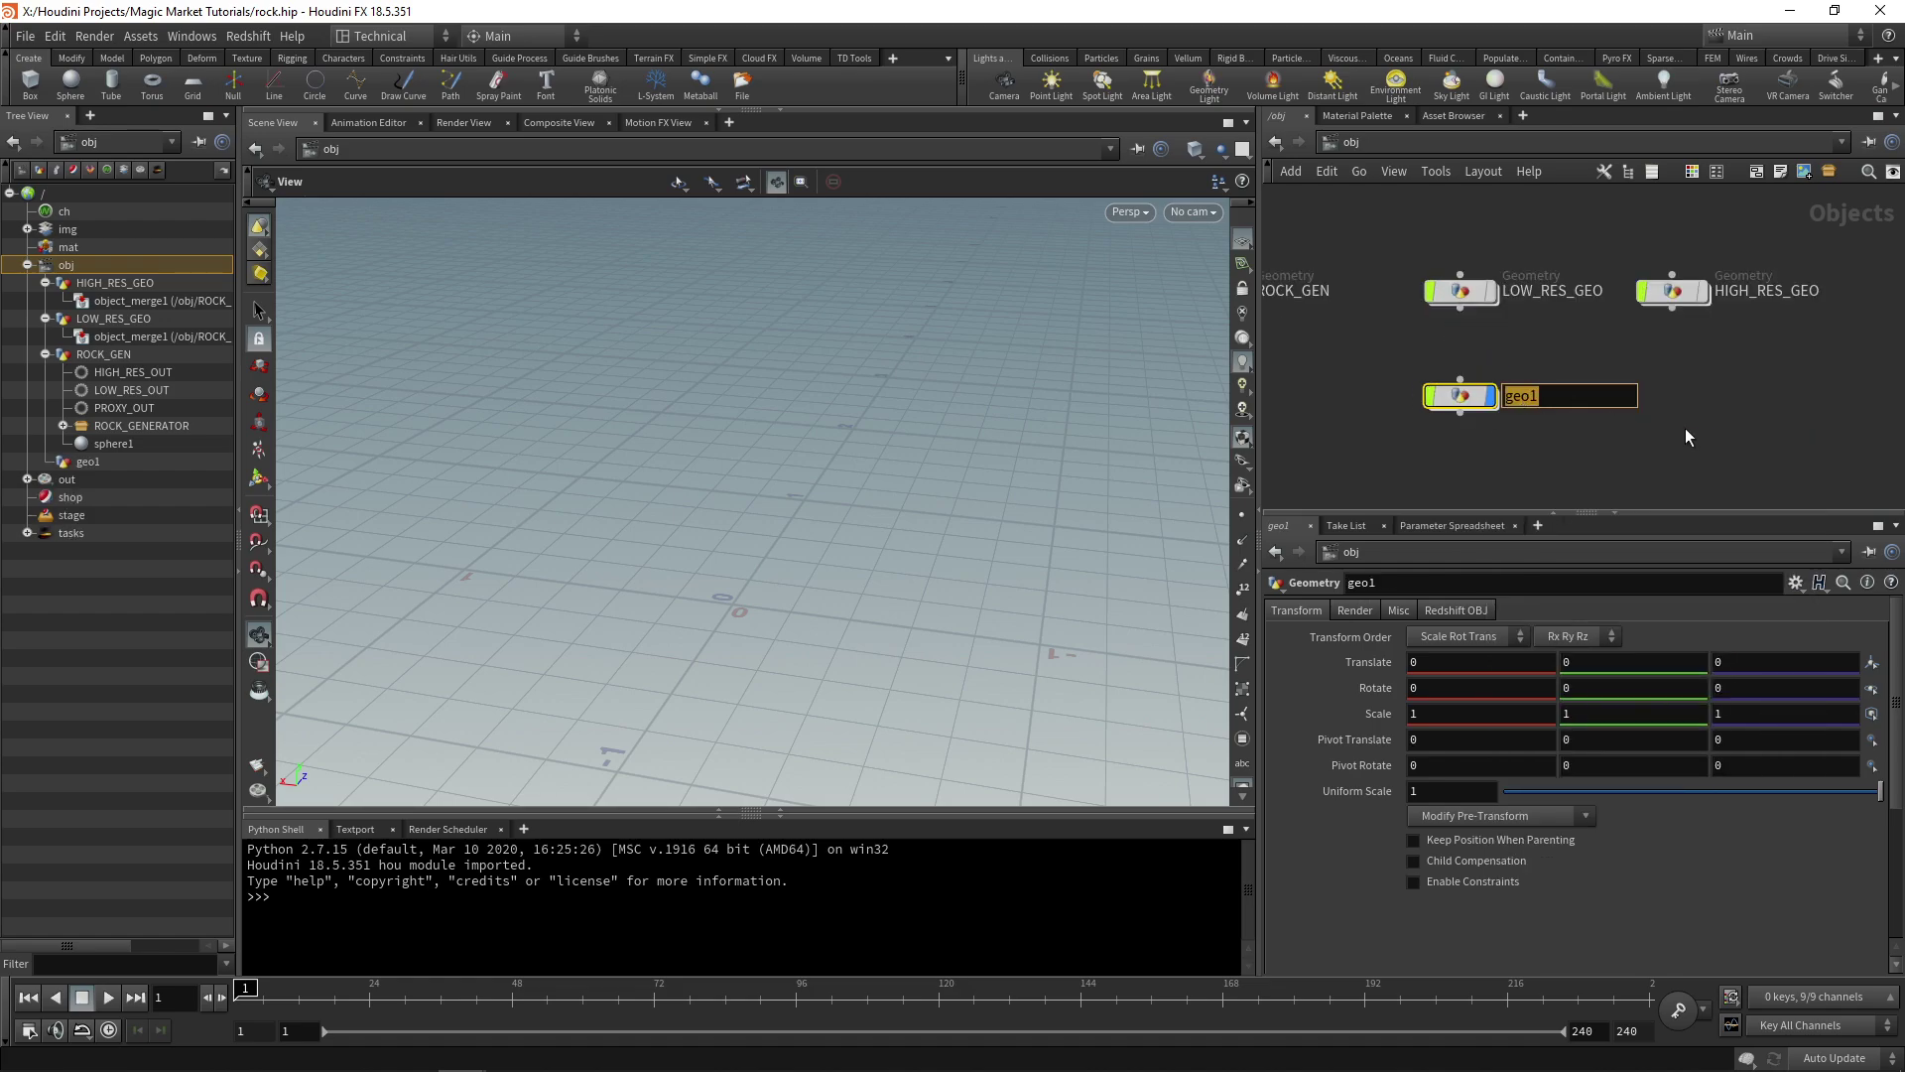
text(DISPLAY)
key(Return)
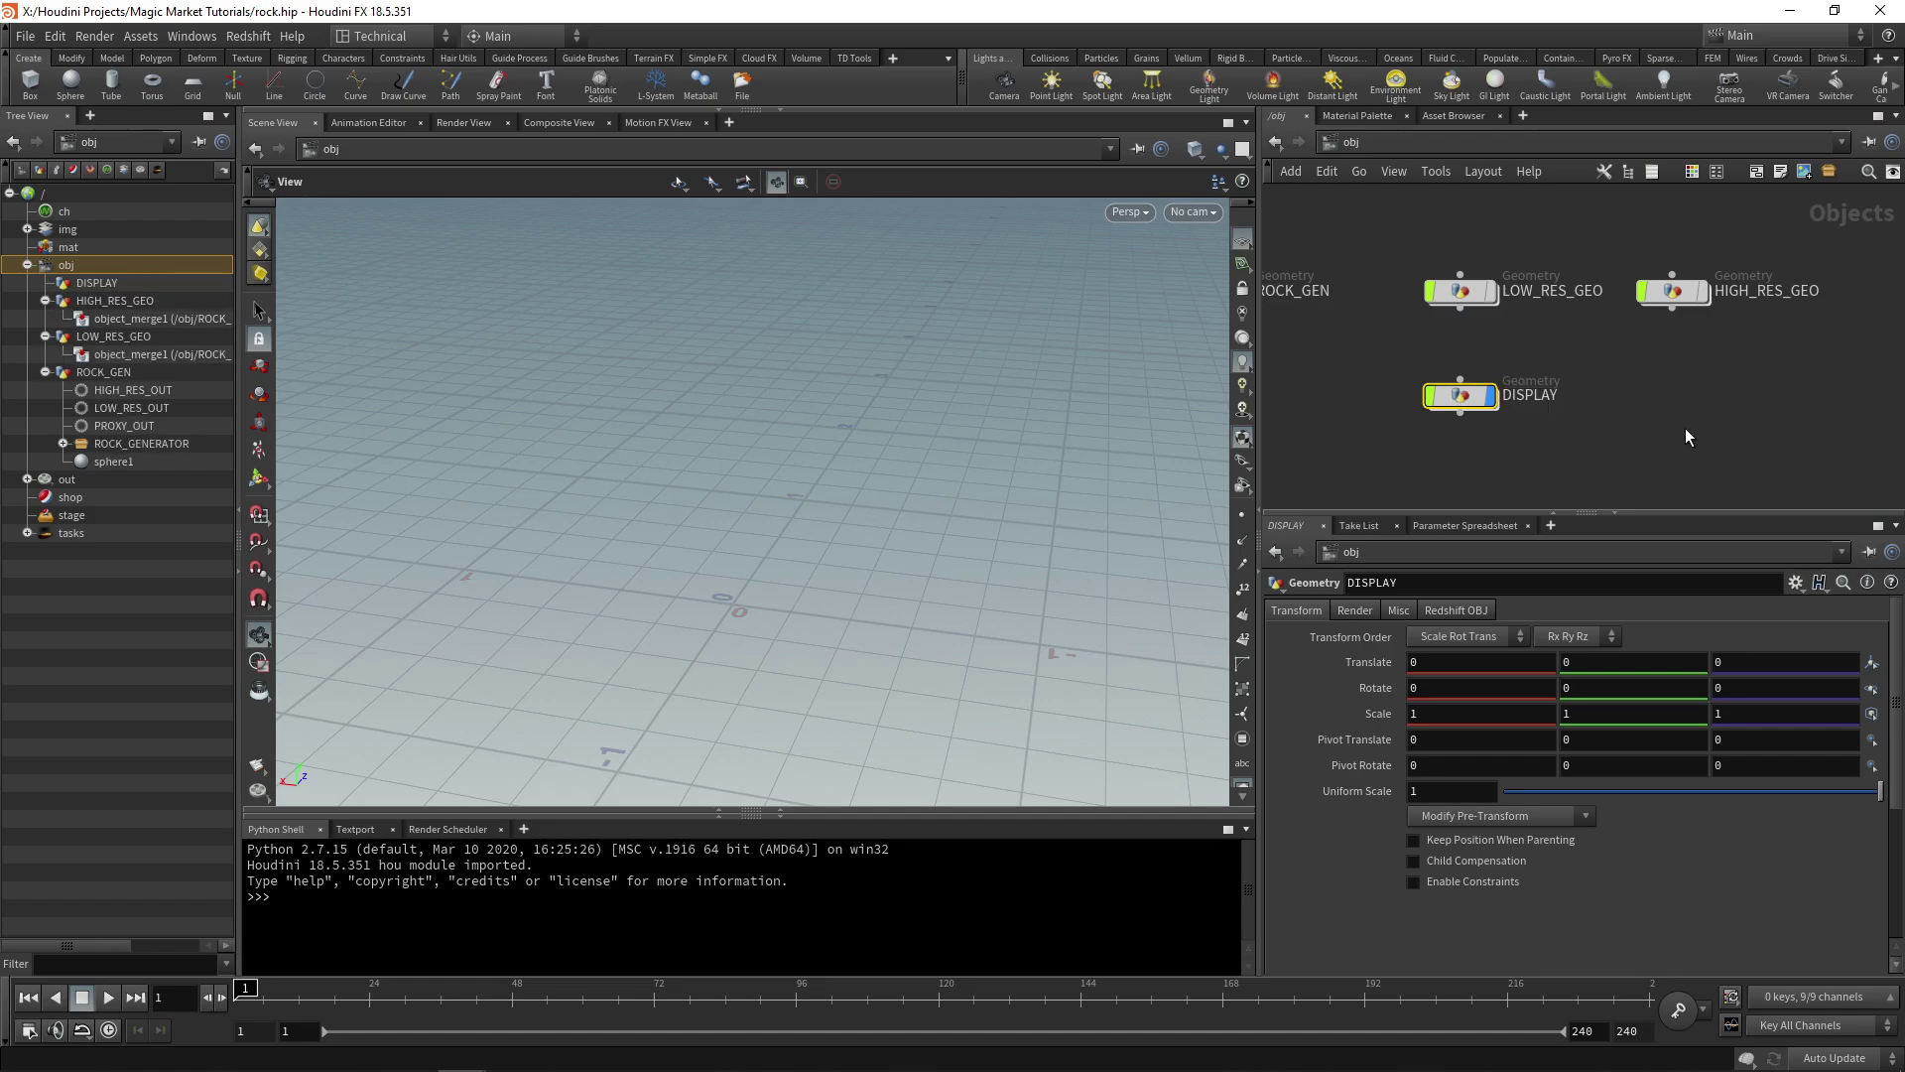
double_click(1578, 399)
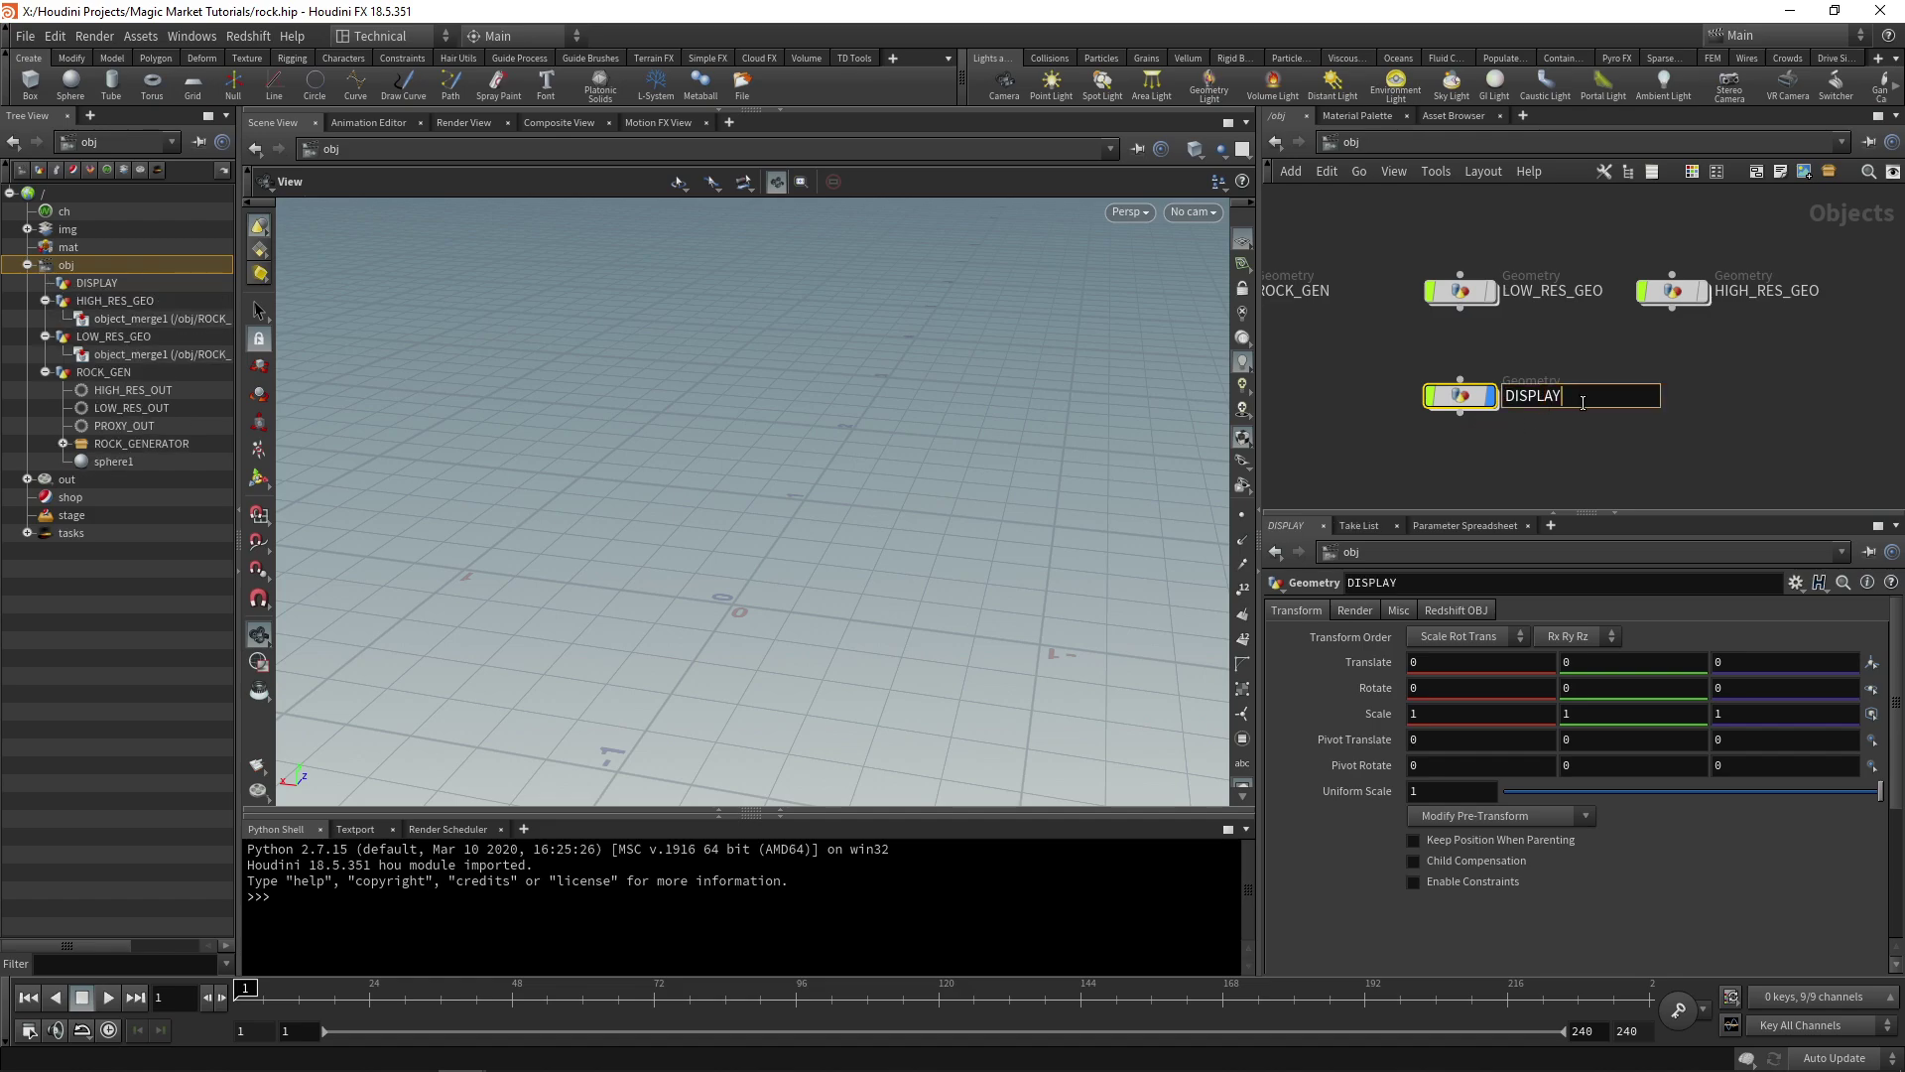
text(_GEO)
key(Return)
- Bring the smooth rock from ROCK_GEN into DISPLAY_GEO with an Object Merge, and return to the obj network
key(i)
key(Tab)
text(ob)
key(Return)
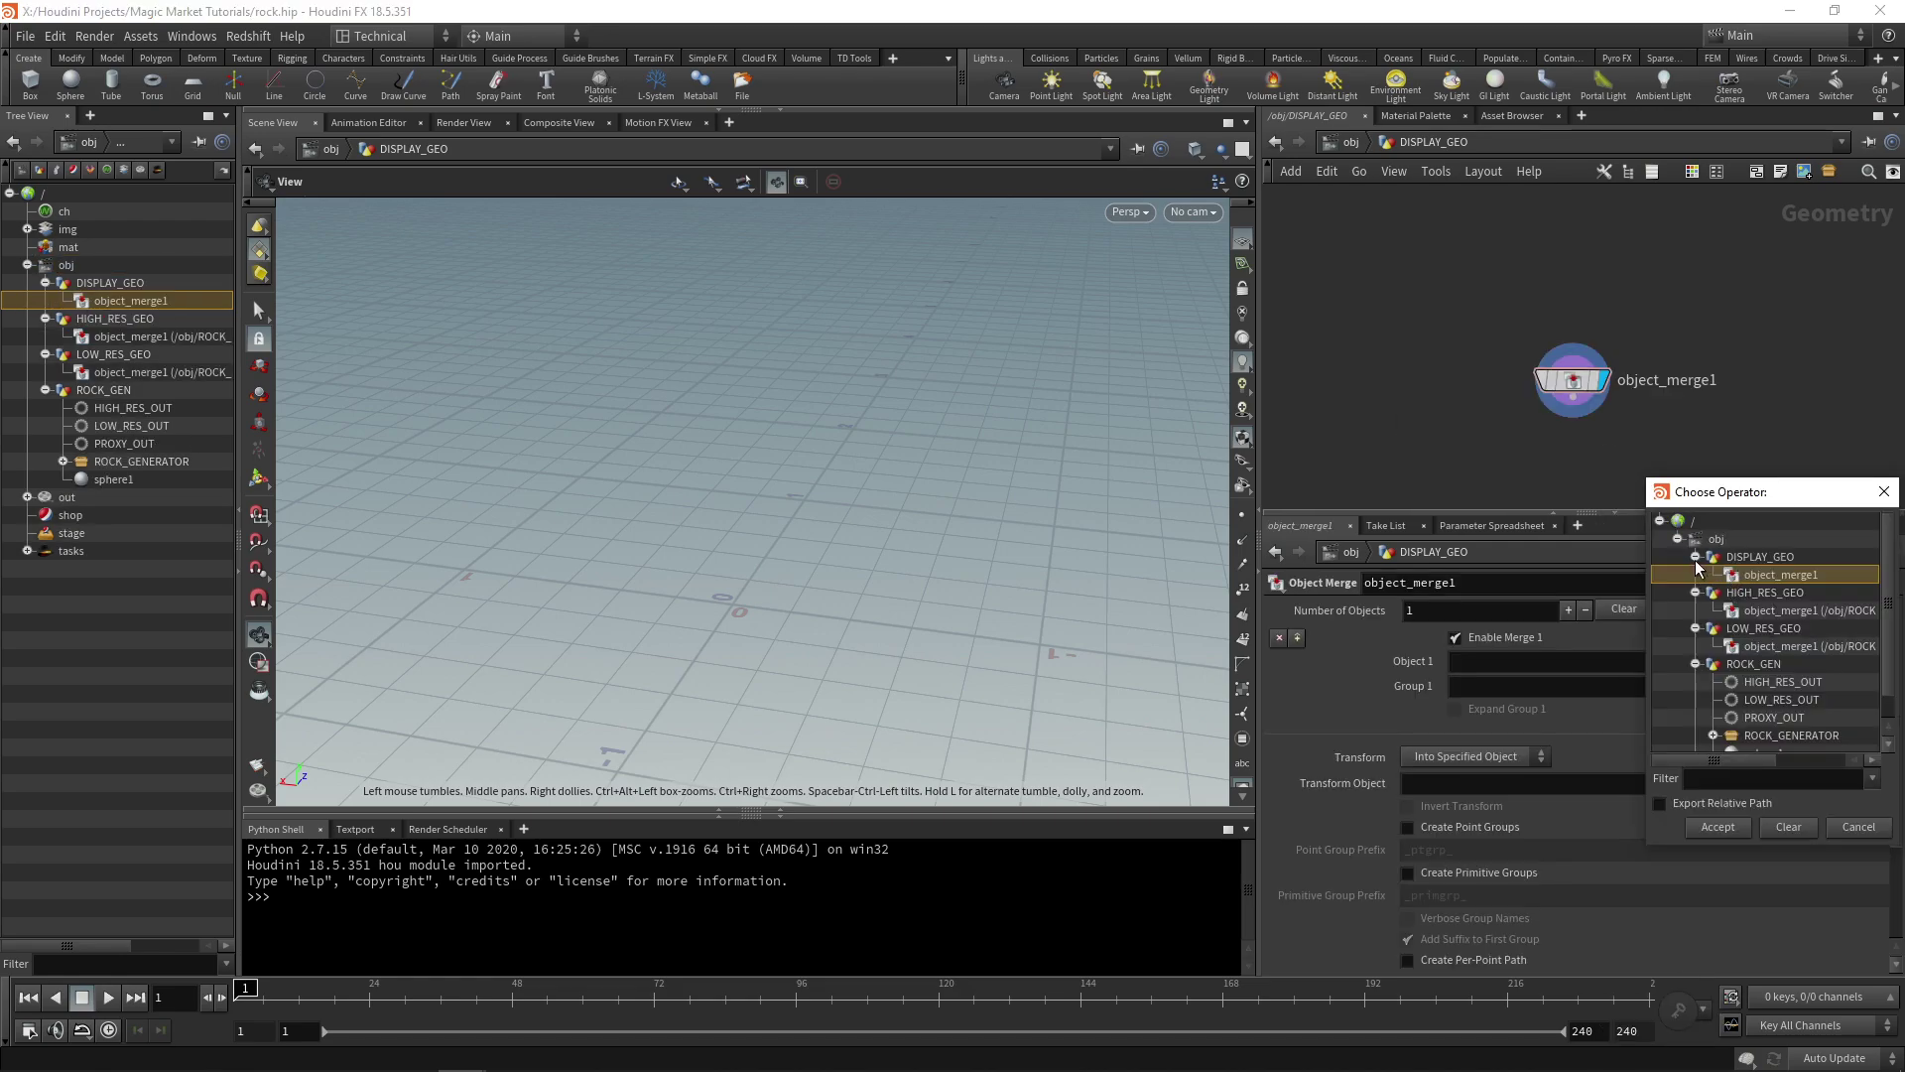
click(1696, 559)
click(1696, 574)
click(1696, 593)
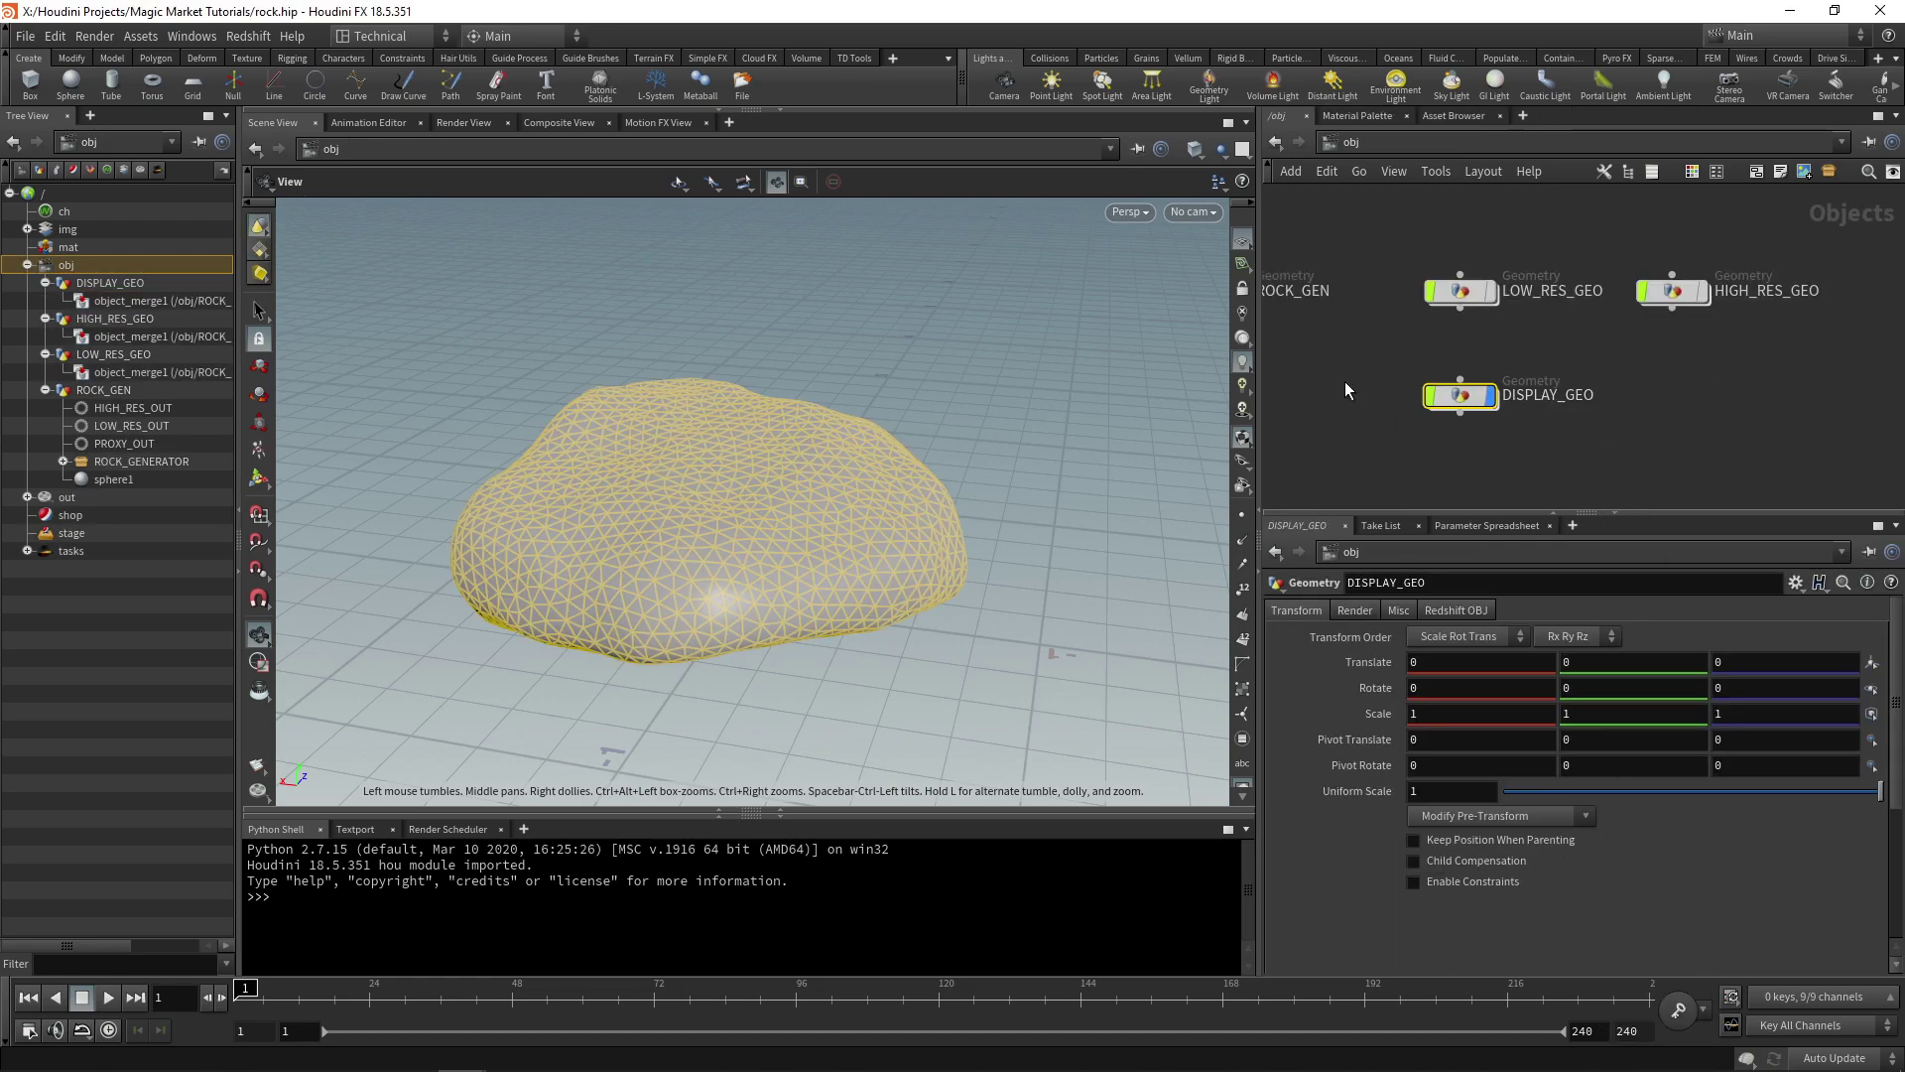
click(1570, 454)
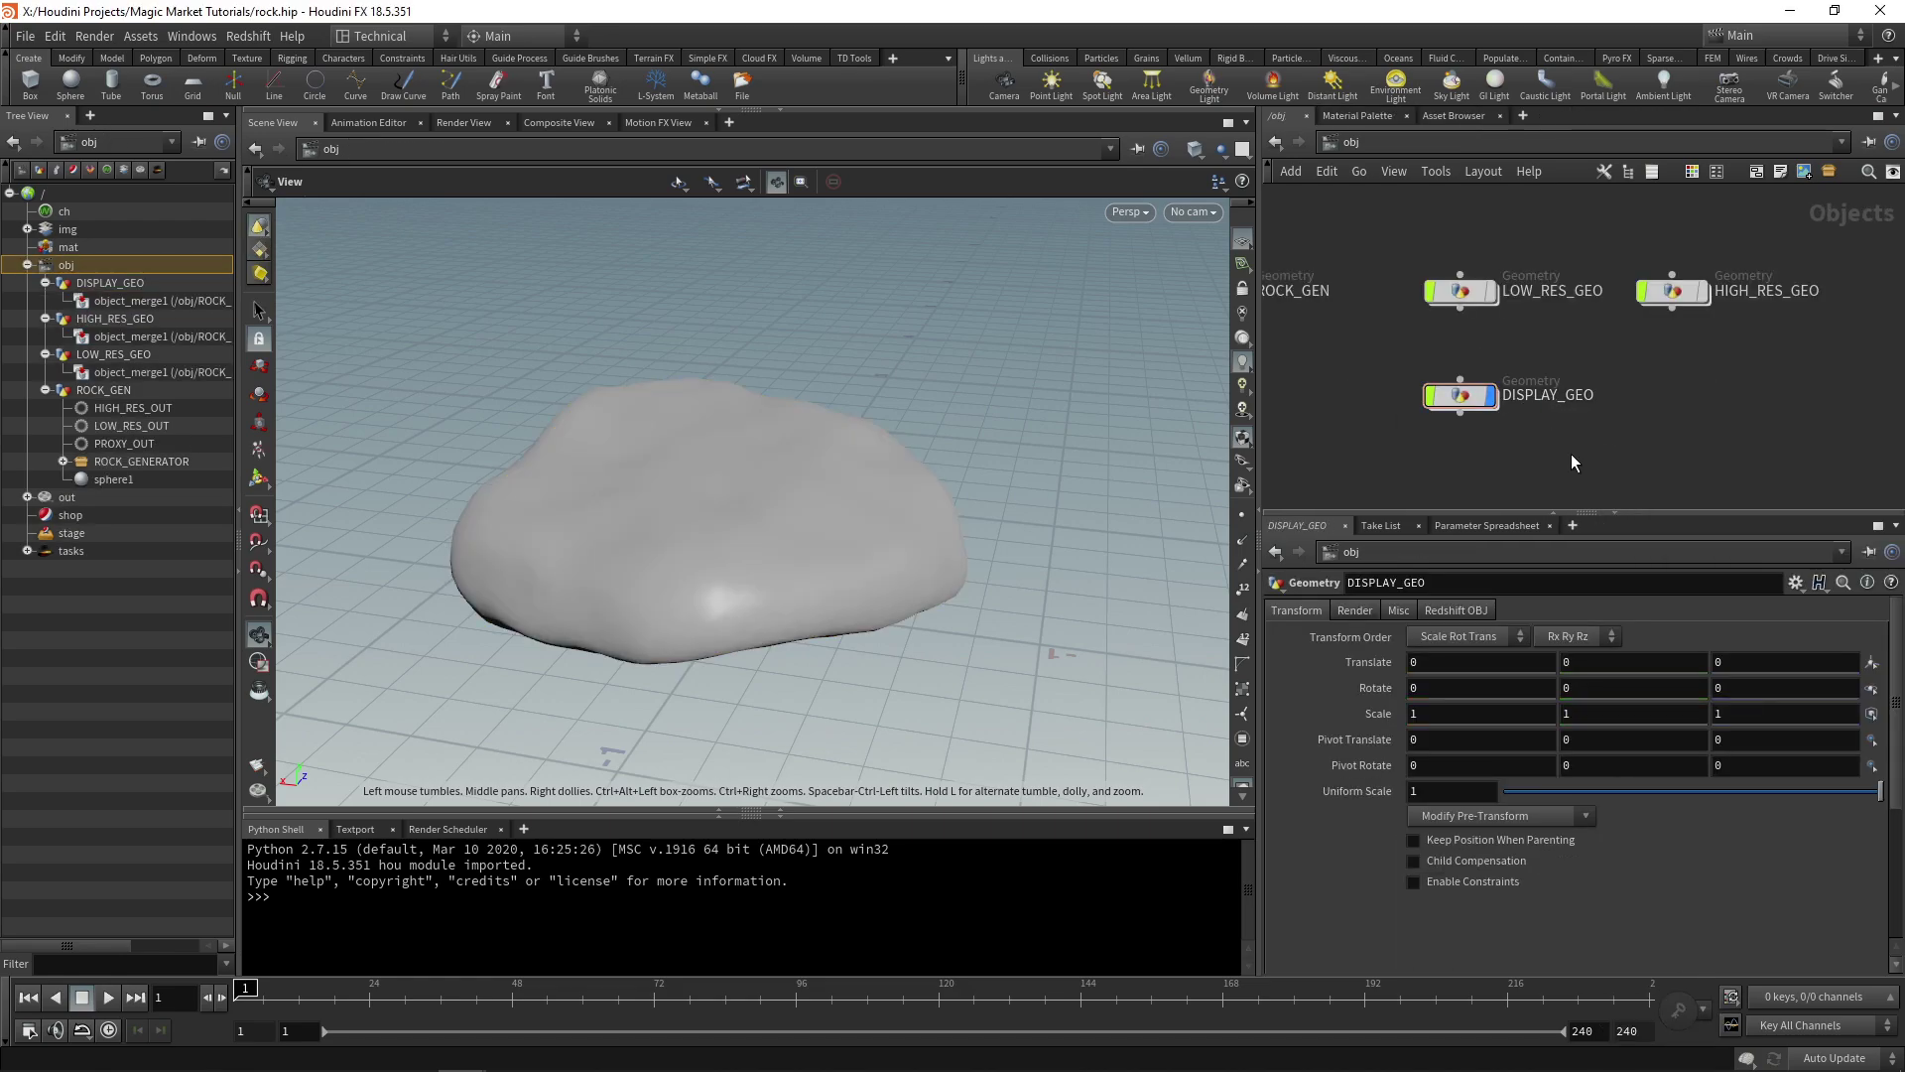
- Switch to the mat network and add a Principled Shader
click(1409, 141)
click(1441, 212)
key(Tab)
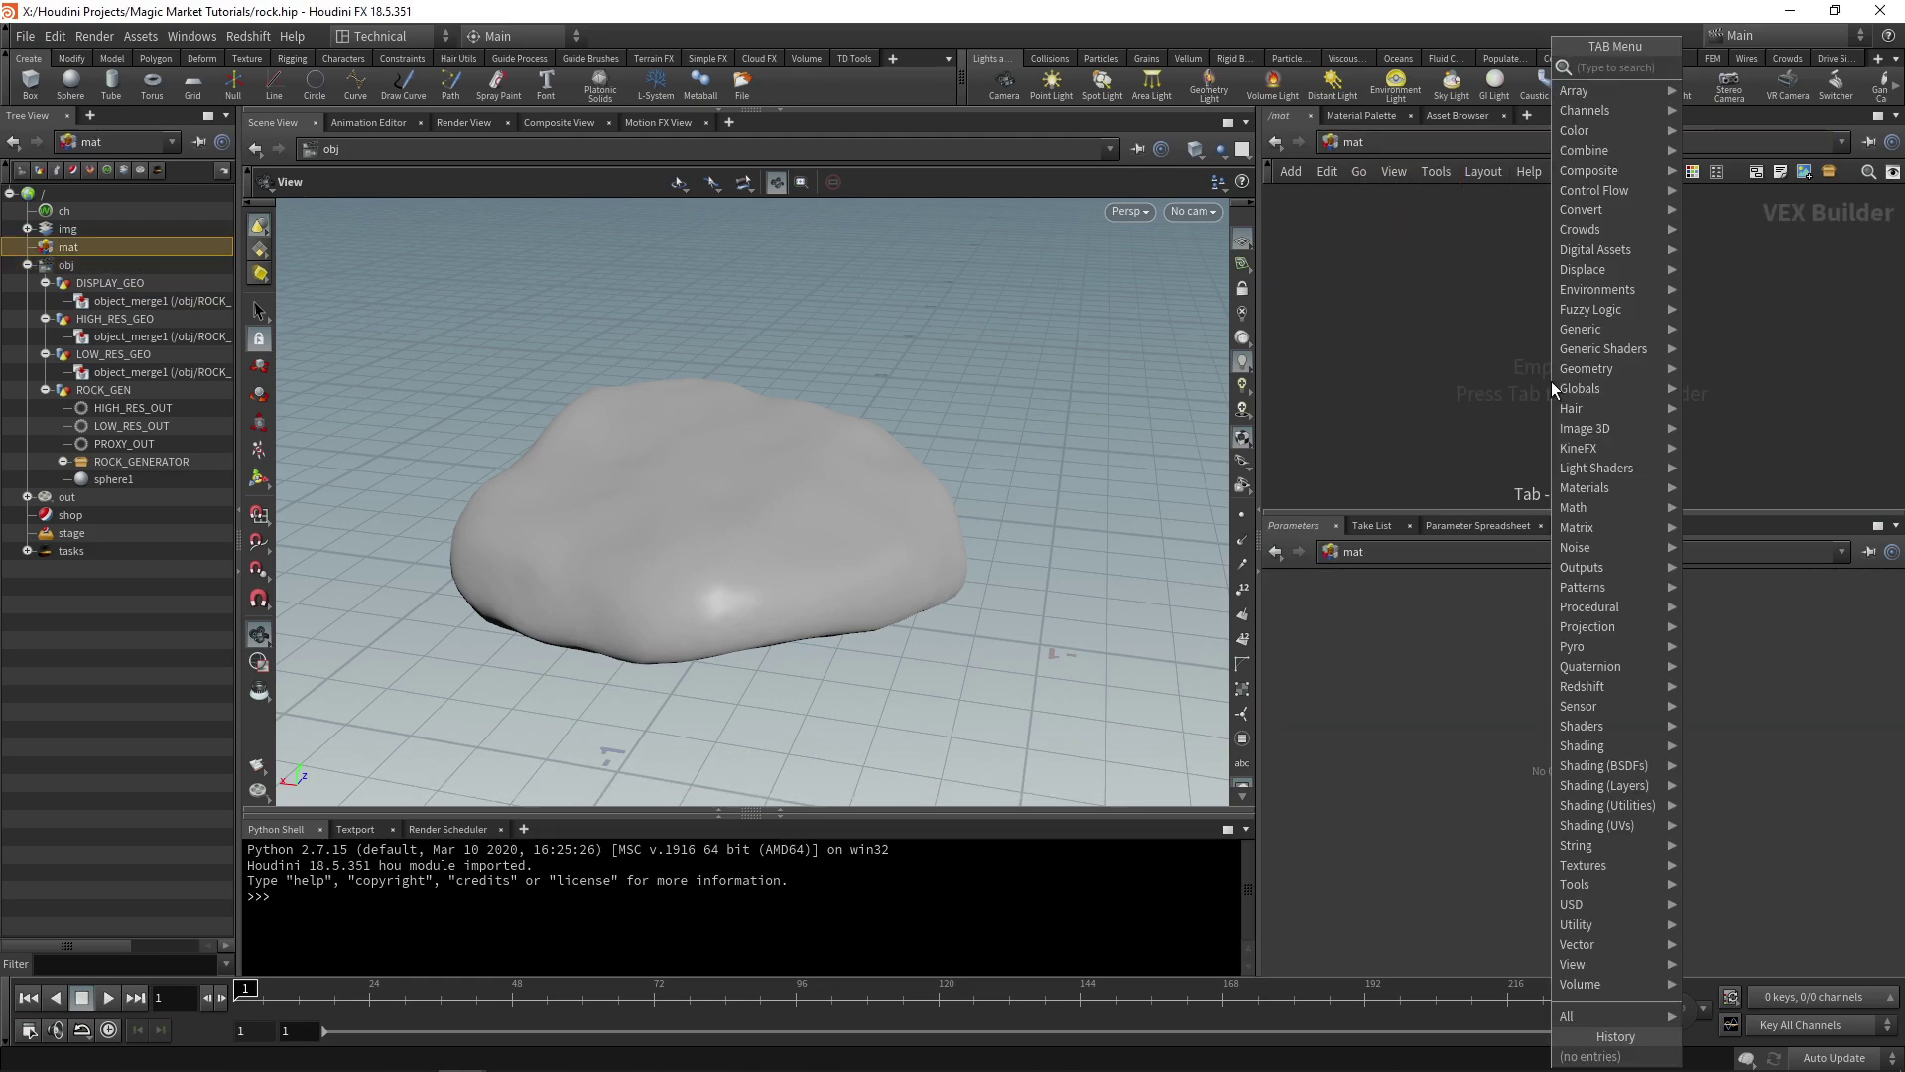
text(princip)
key(Return)
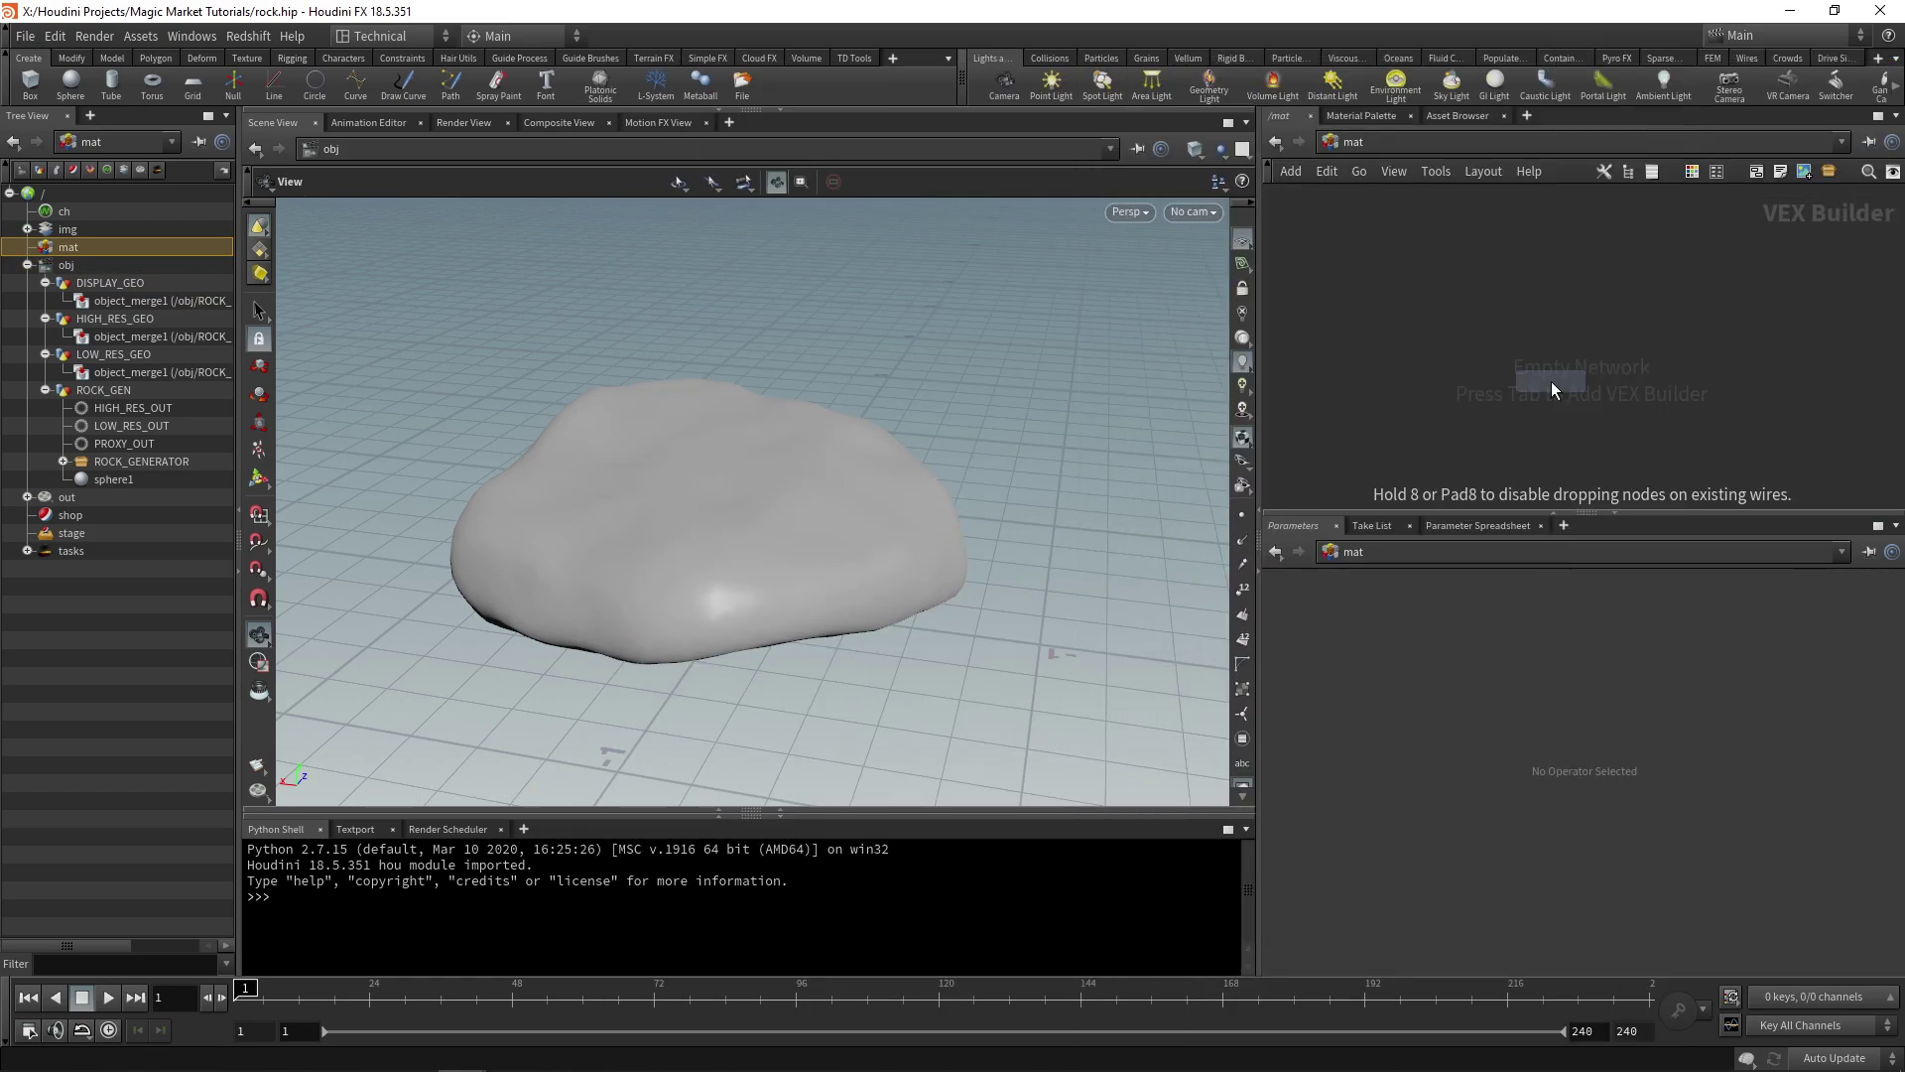
click(1551, 381)
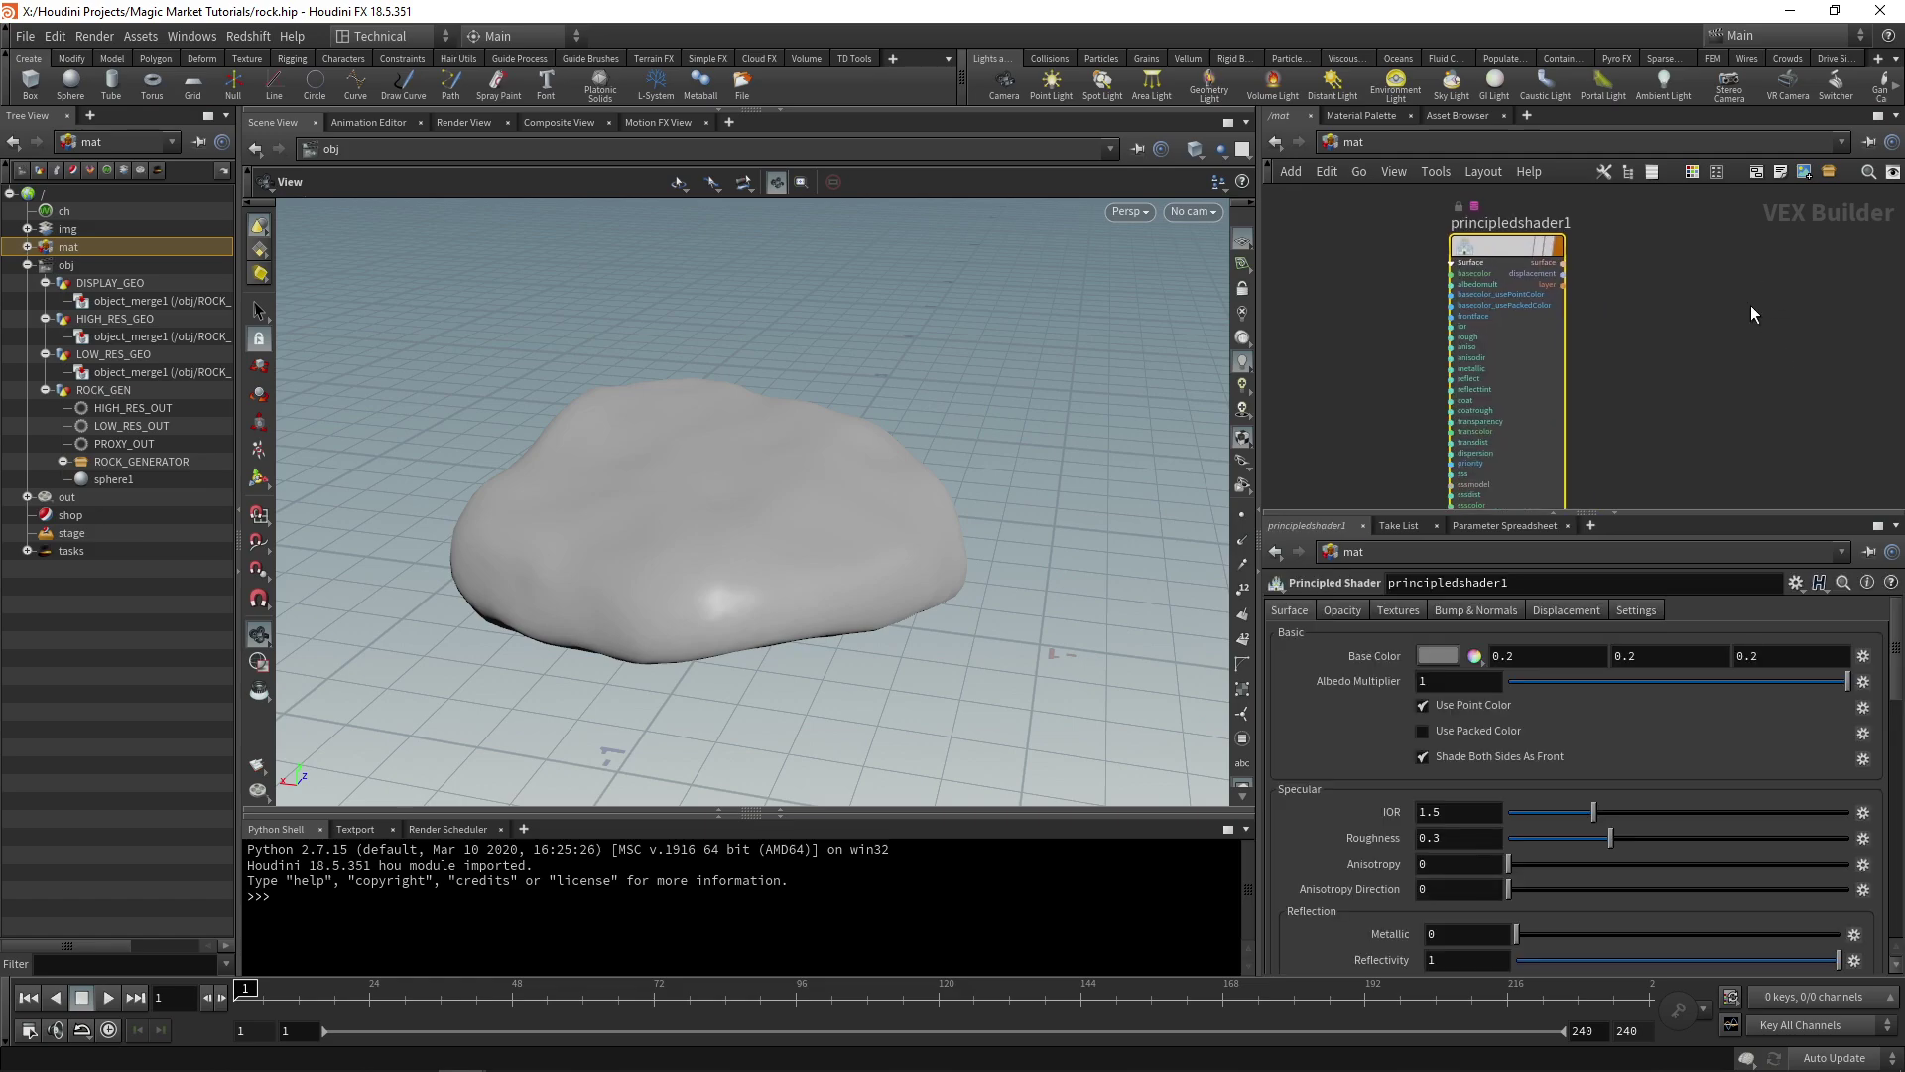
- Enable texture displacement on the Principled Shader
click(1567, 612)
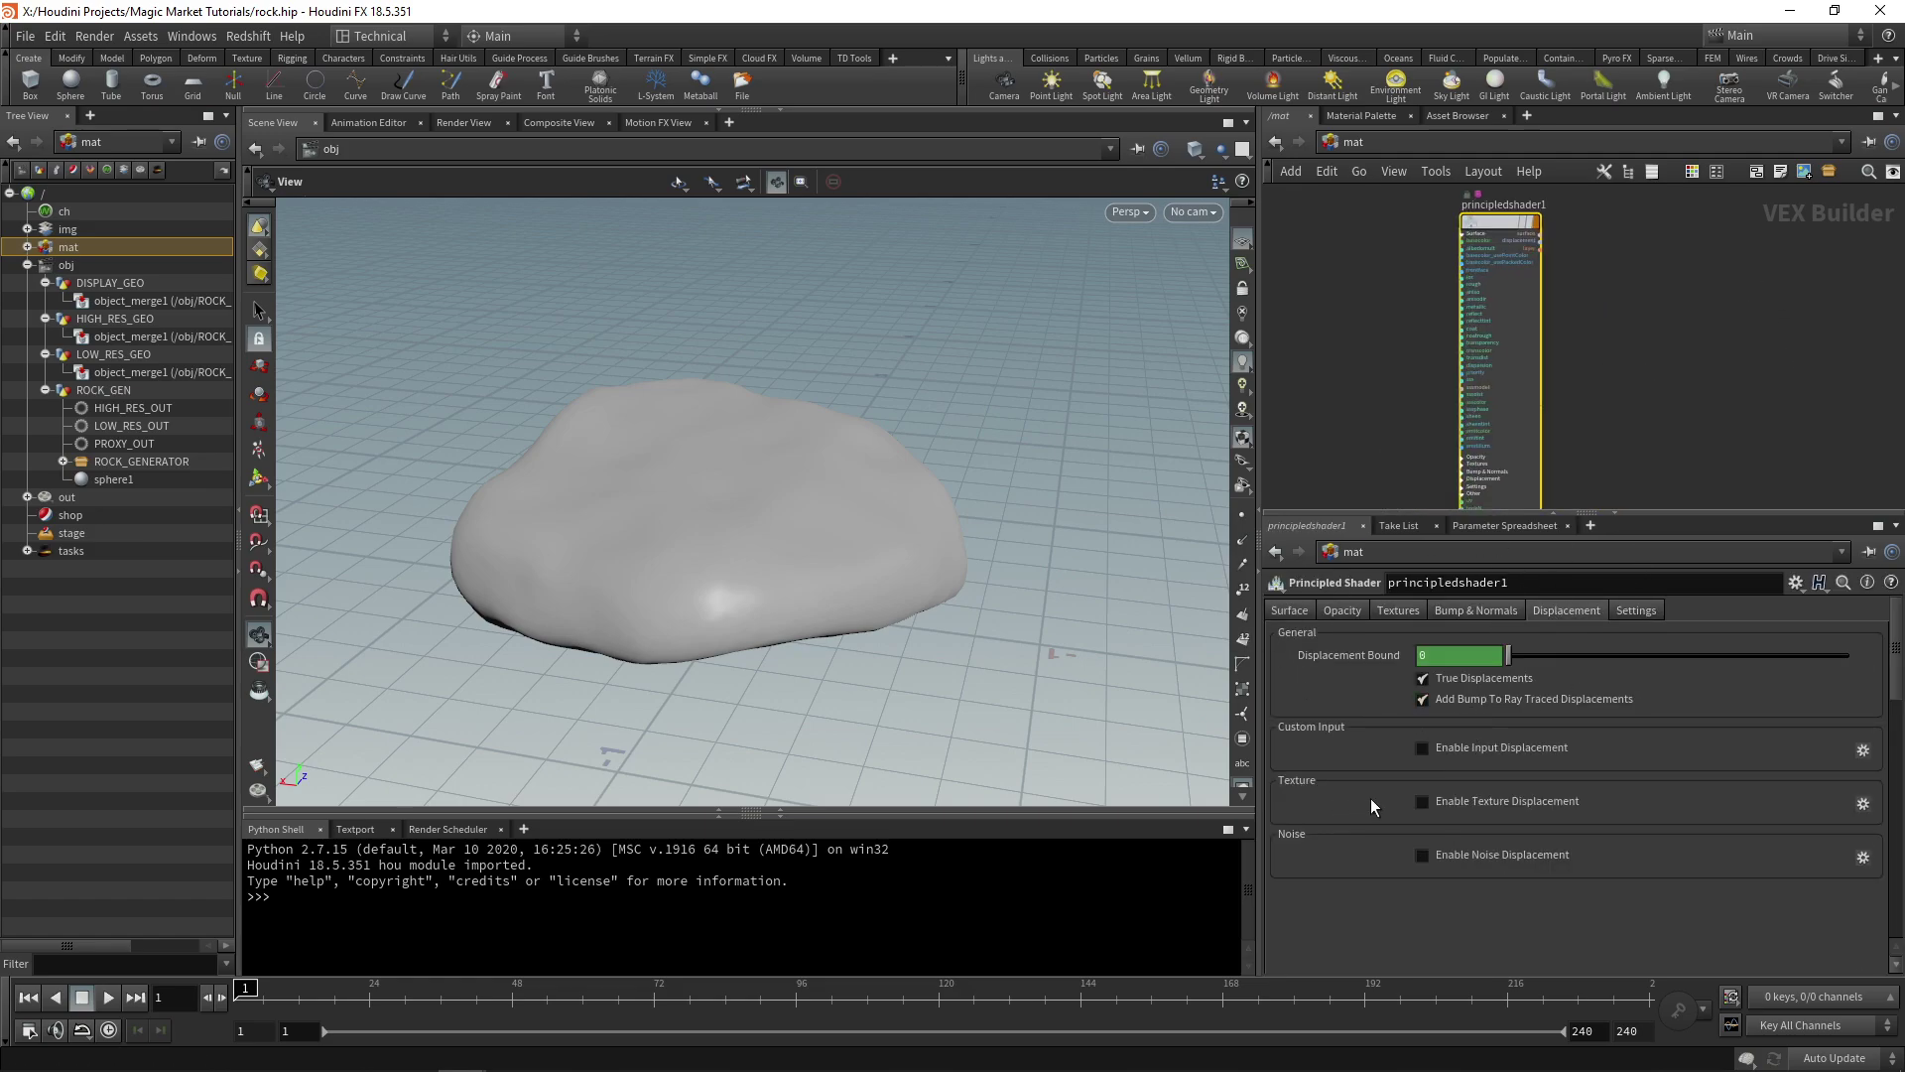
click(1422, 801)
scroll(1355, 779, down, 2)
scroll(1354, 779, down, 1)
- Load rock_Ds_1001.exr from $HIP/render/textures/ as the shader's displacement texture
click(1841, 778)
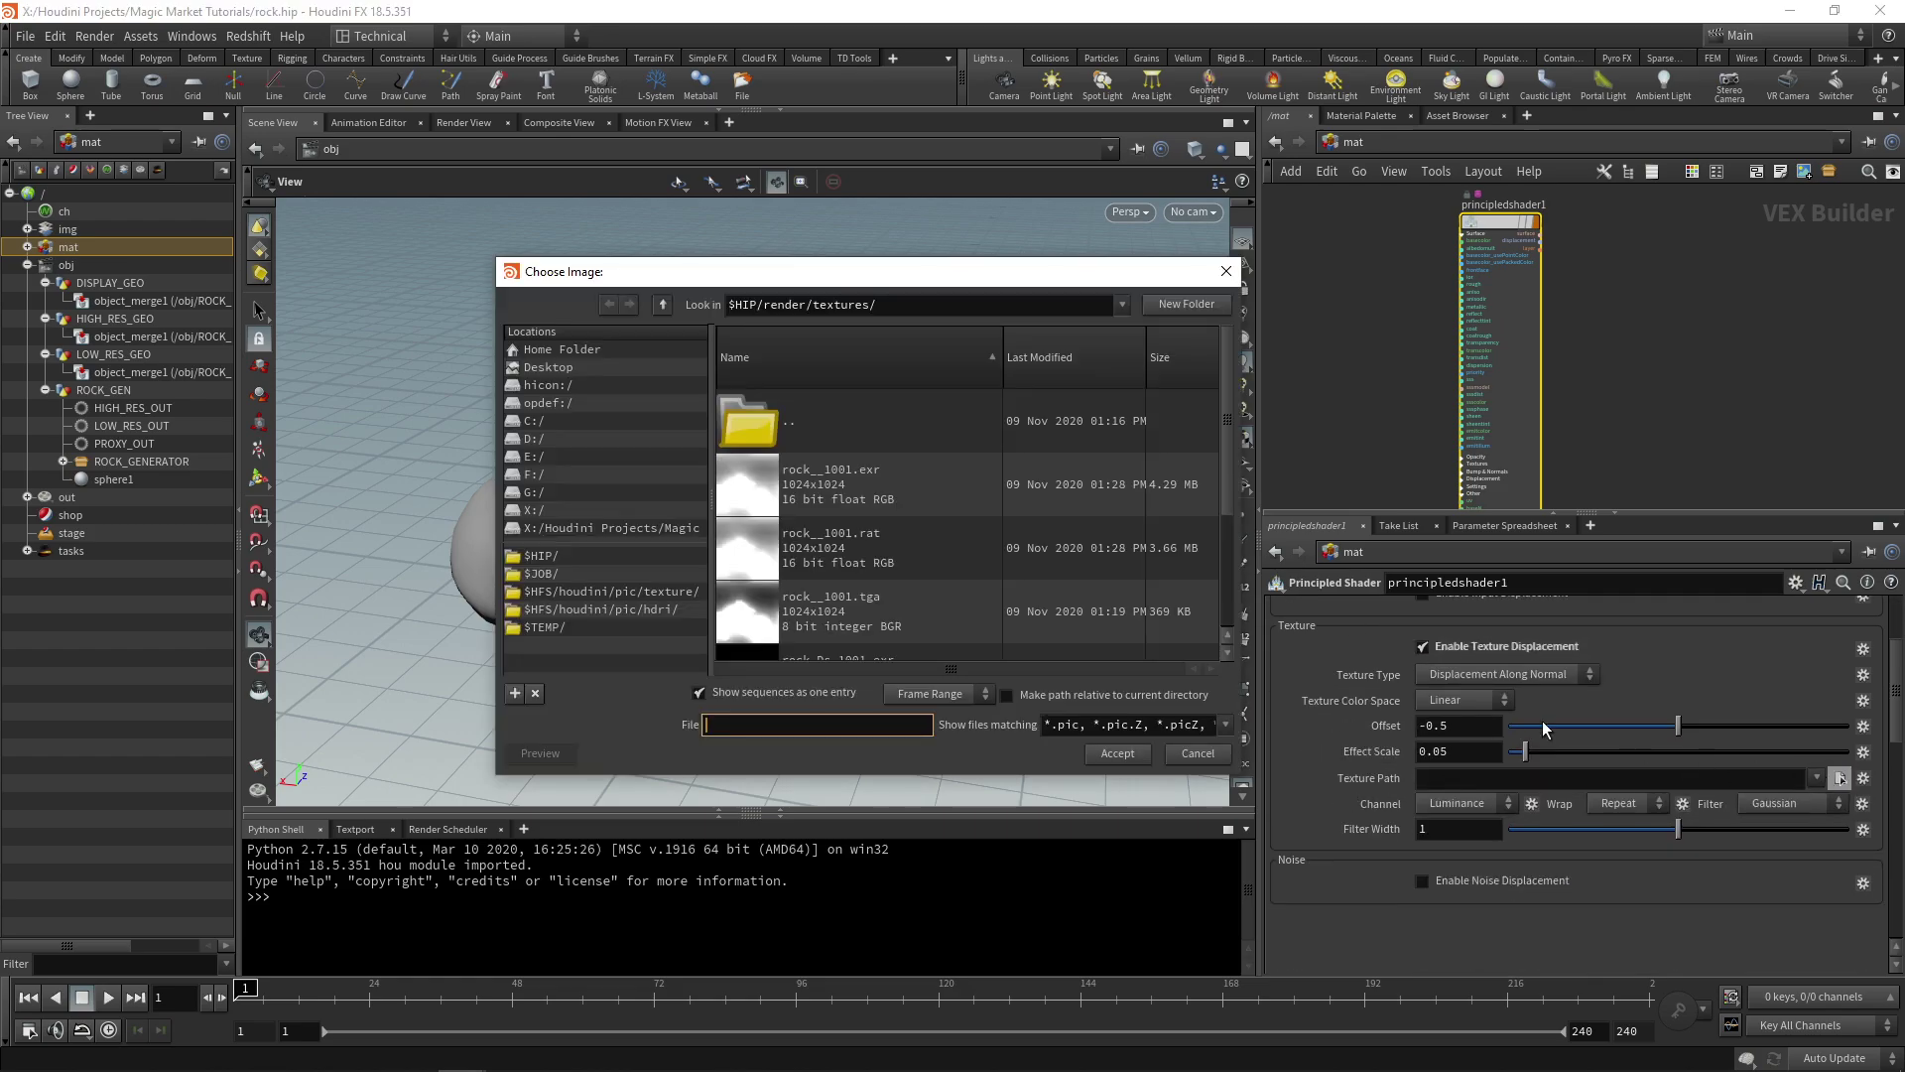
scroll(957, 556, down, 3)
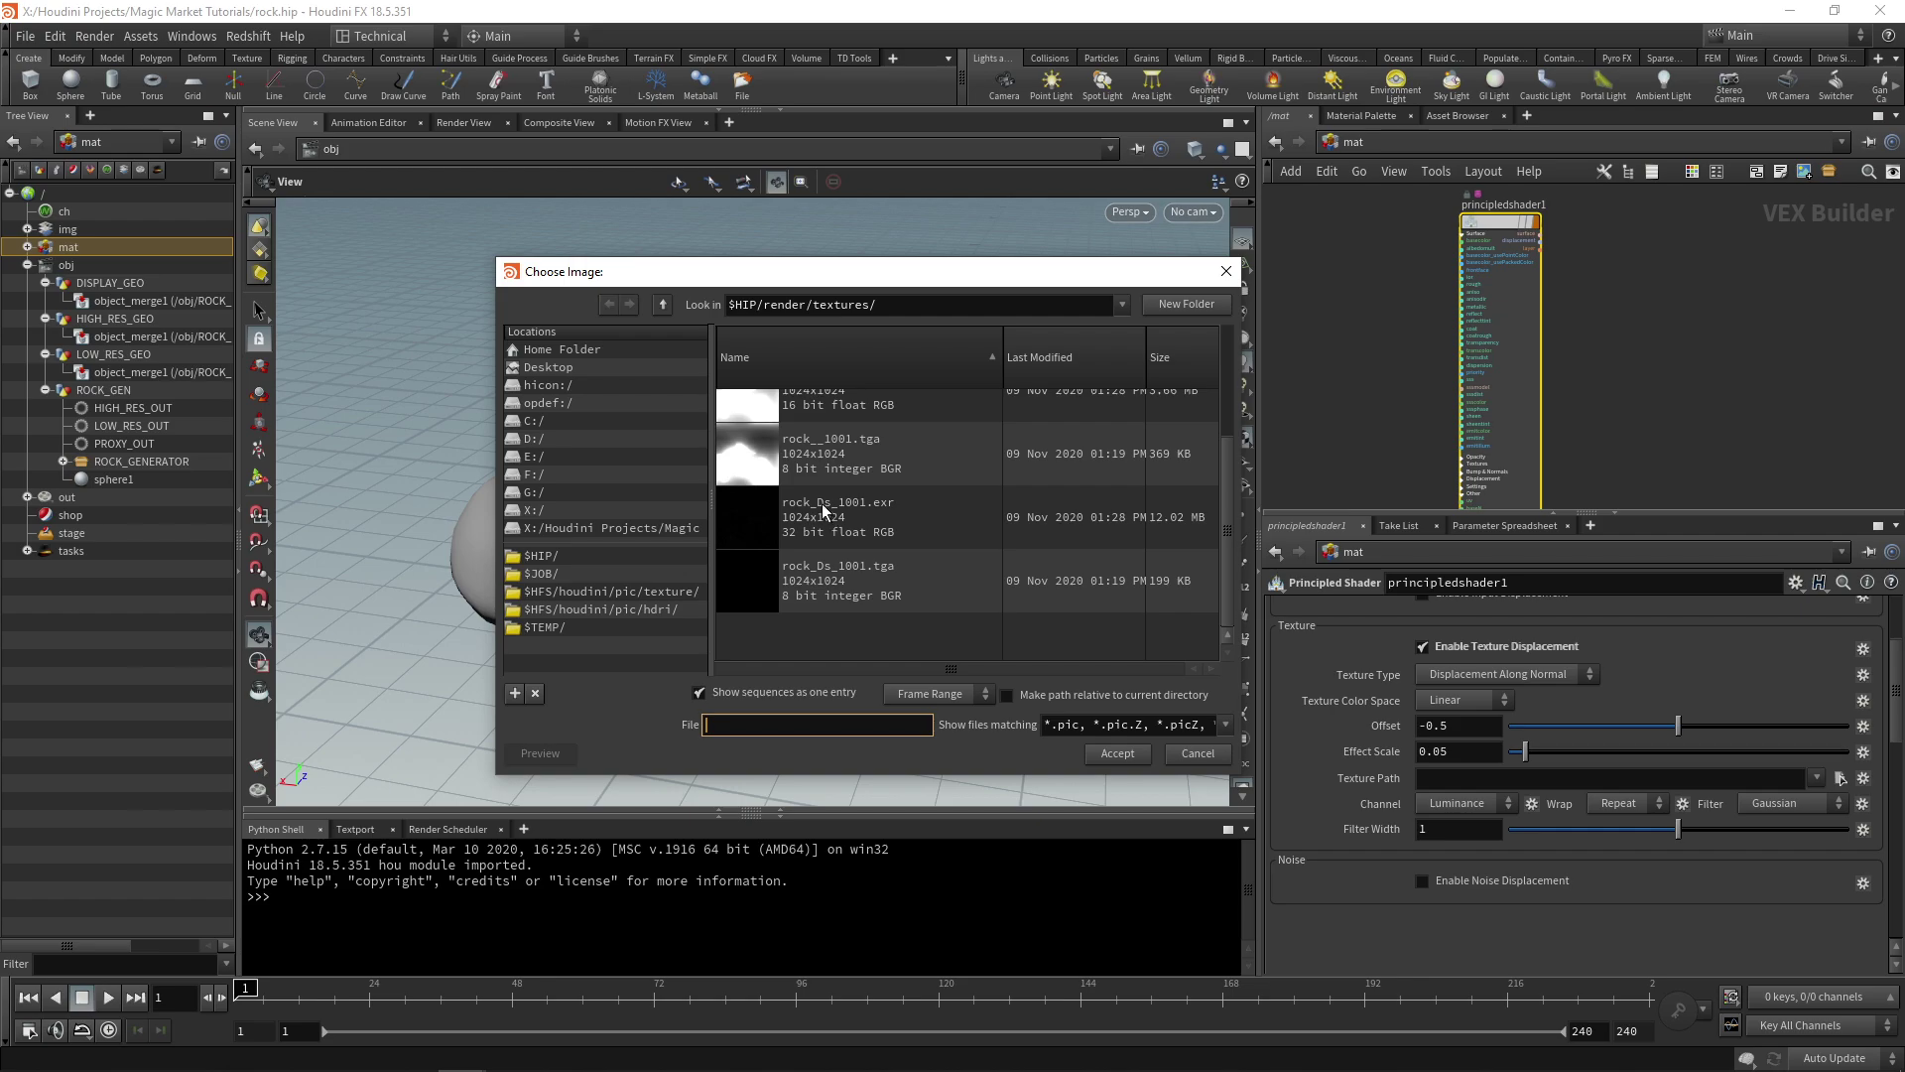
scroll(822, 501, up, 5)
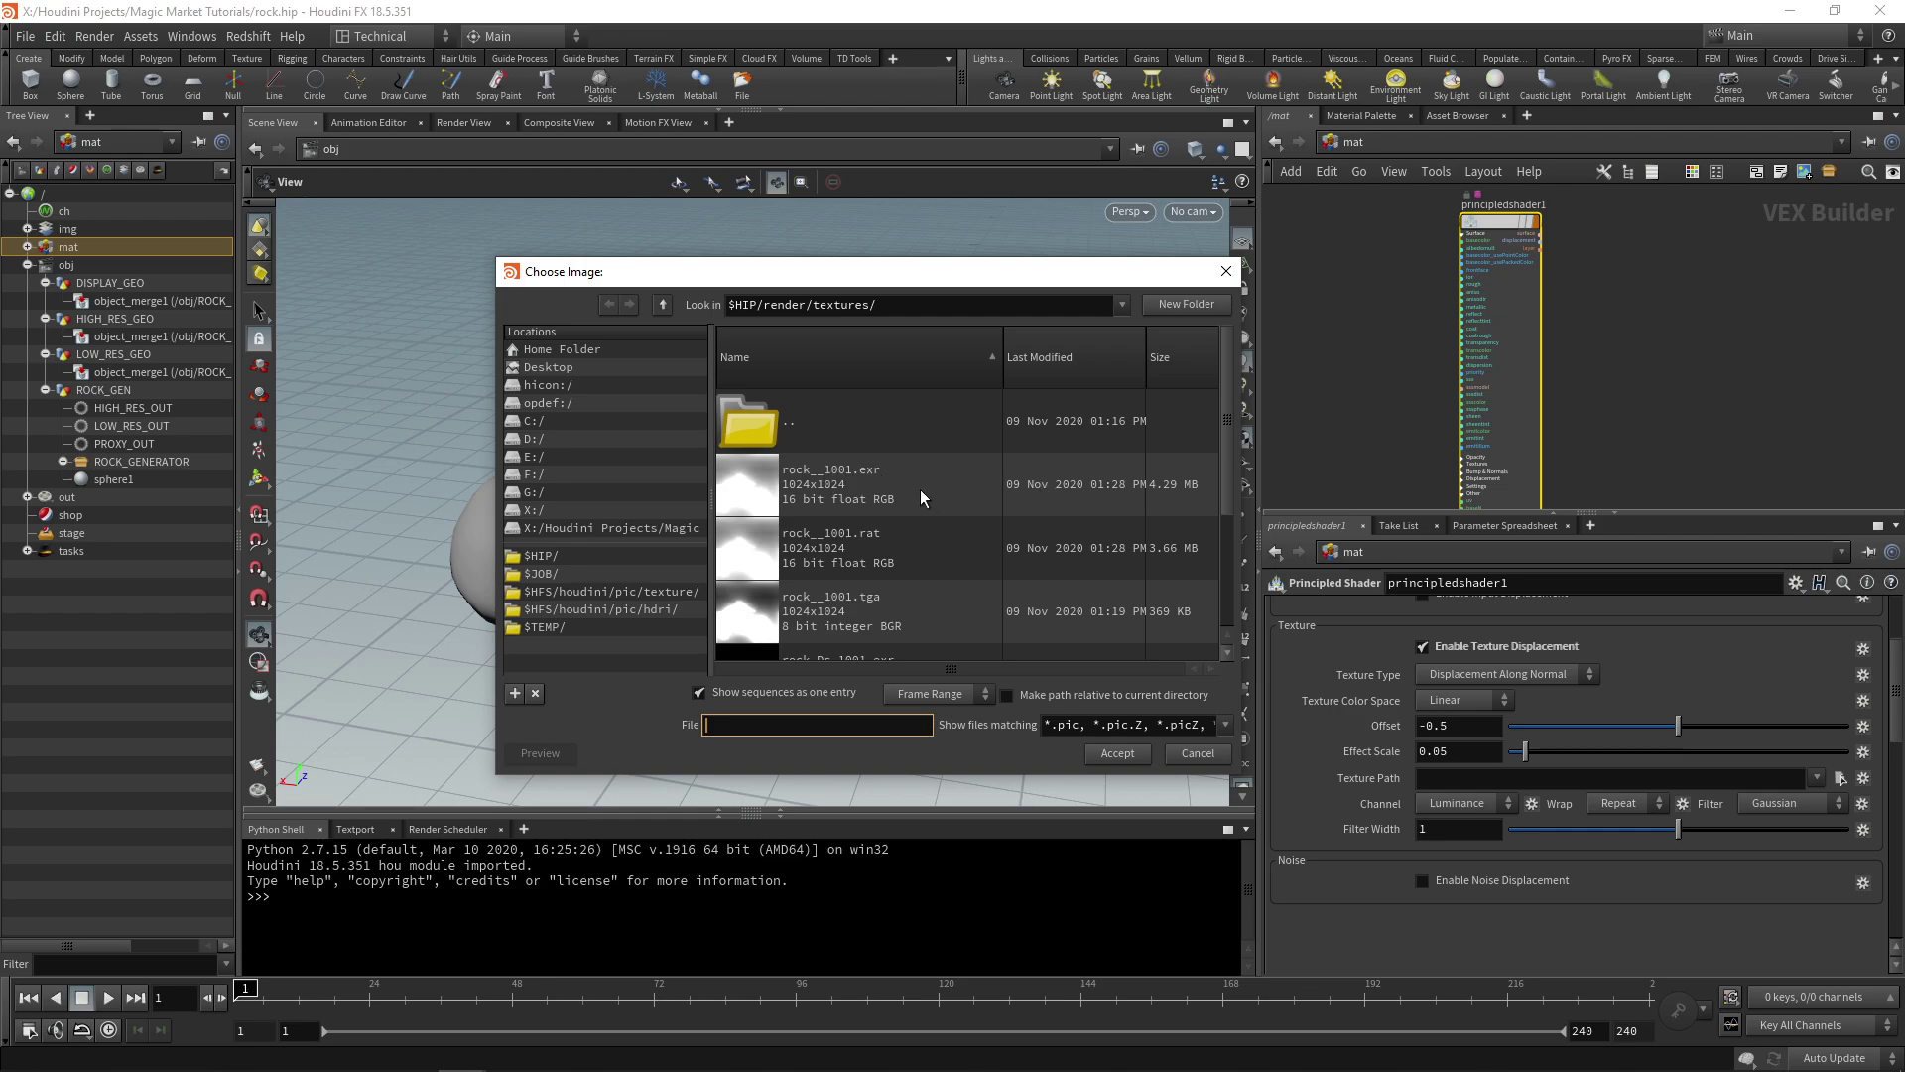
scroll(937, 534, down, 2)
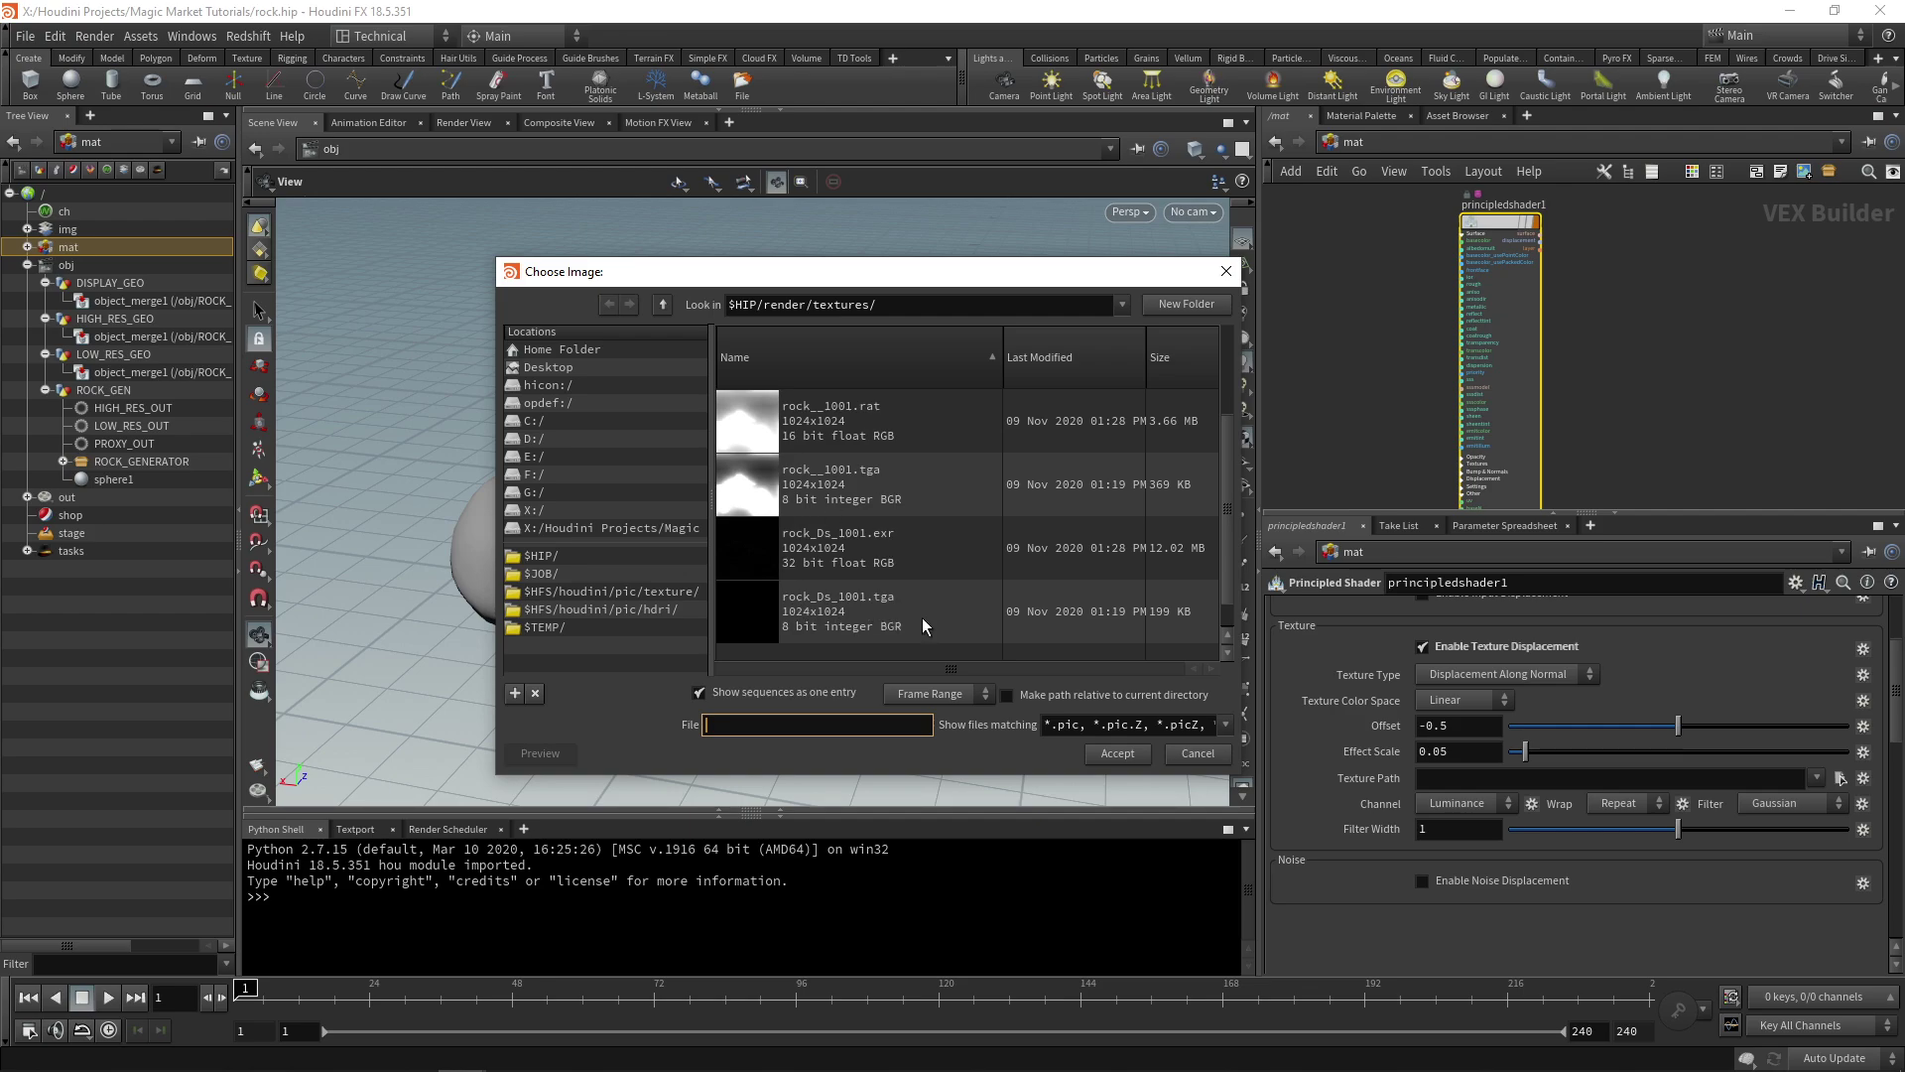
click(921, 617)
click(865, 508)
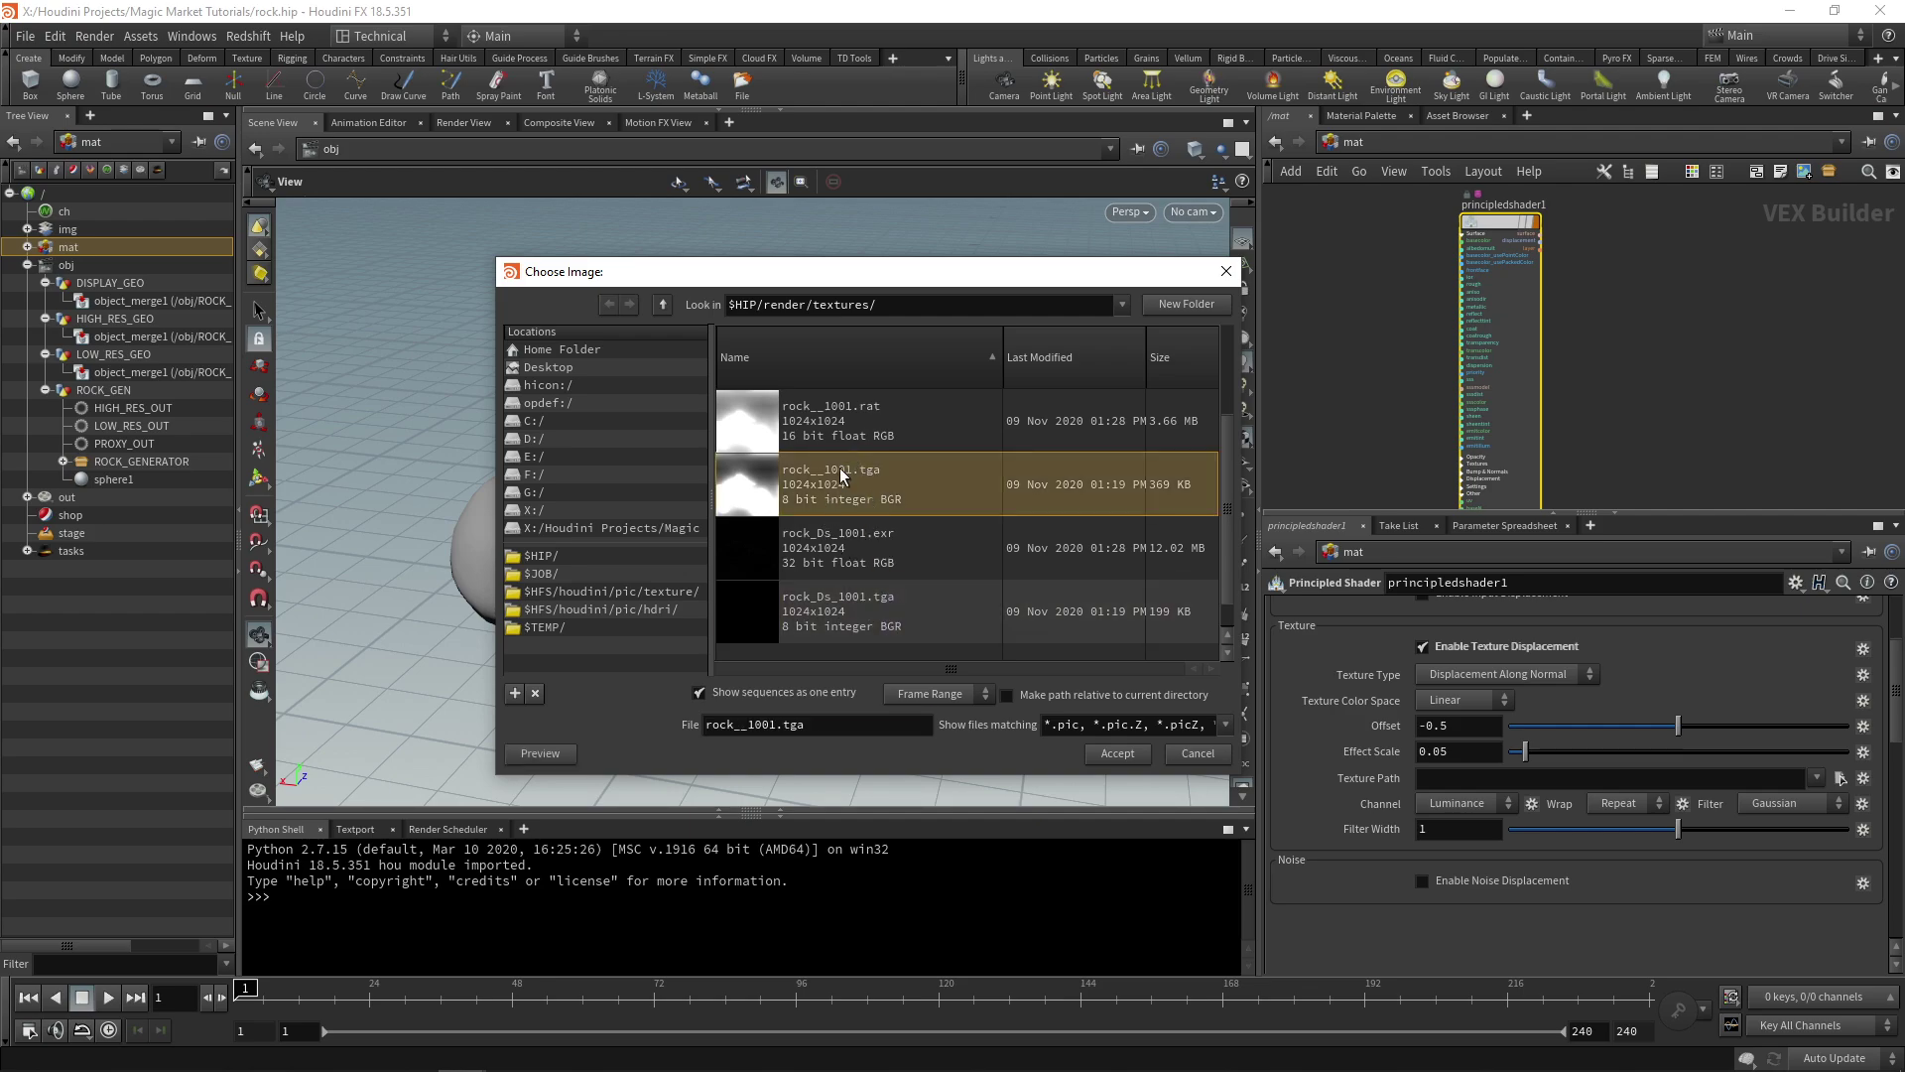
scroll(884, 520, up, 1)
click(897, 450)
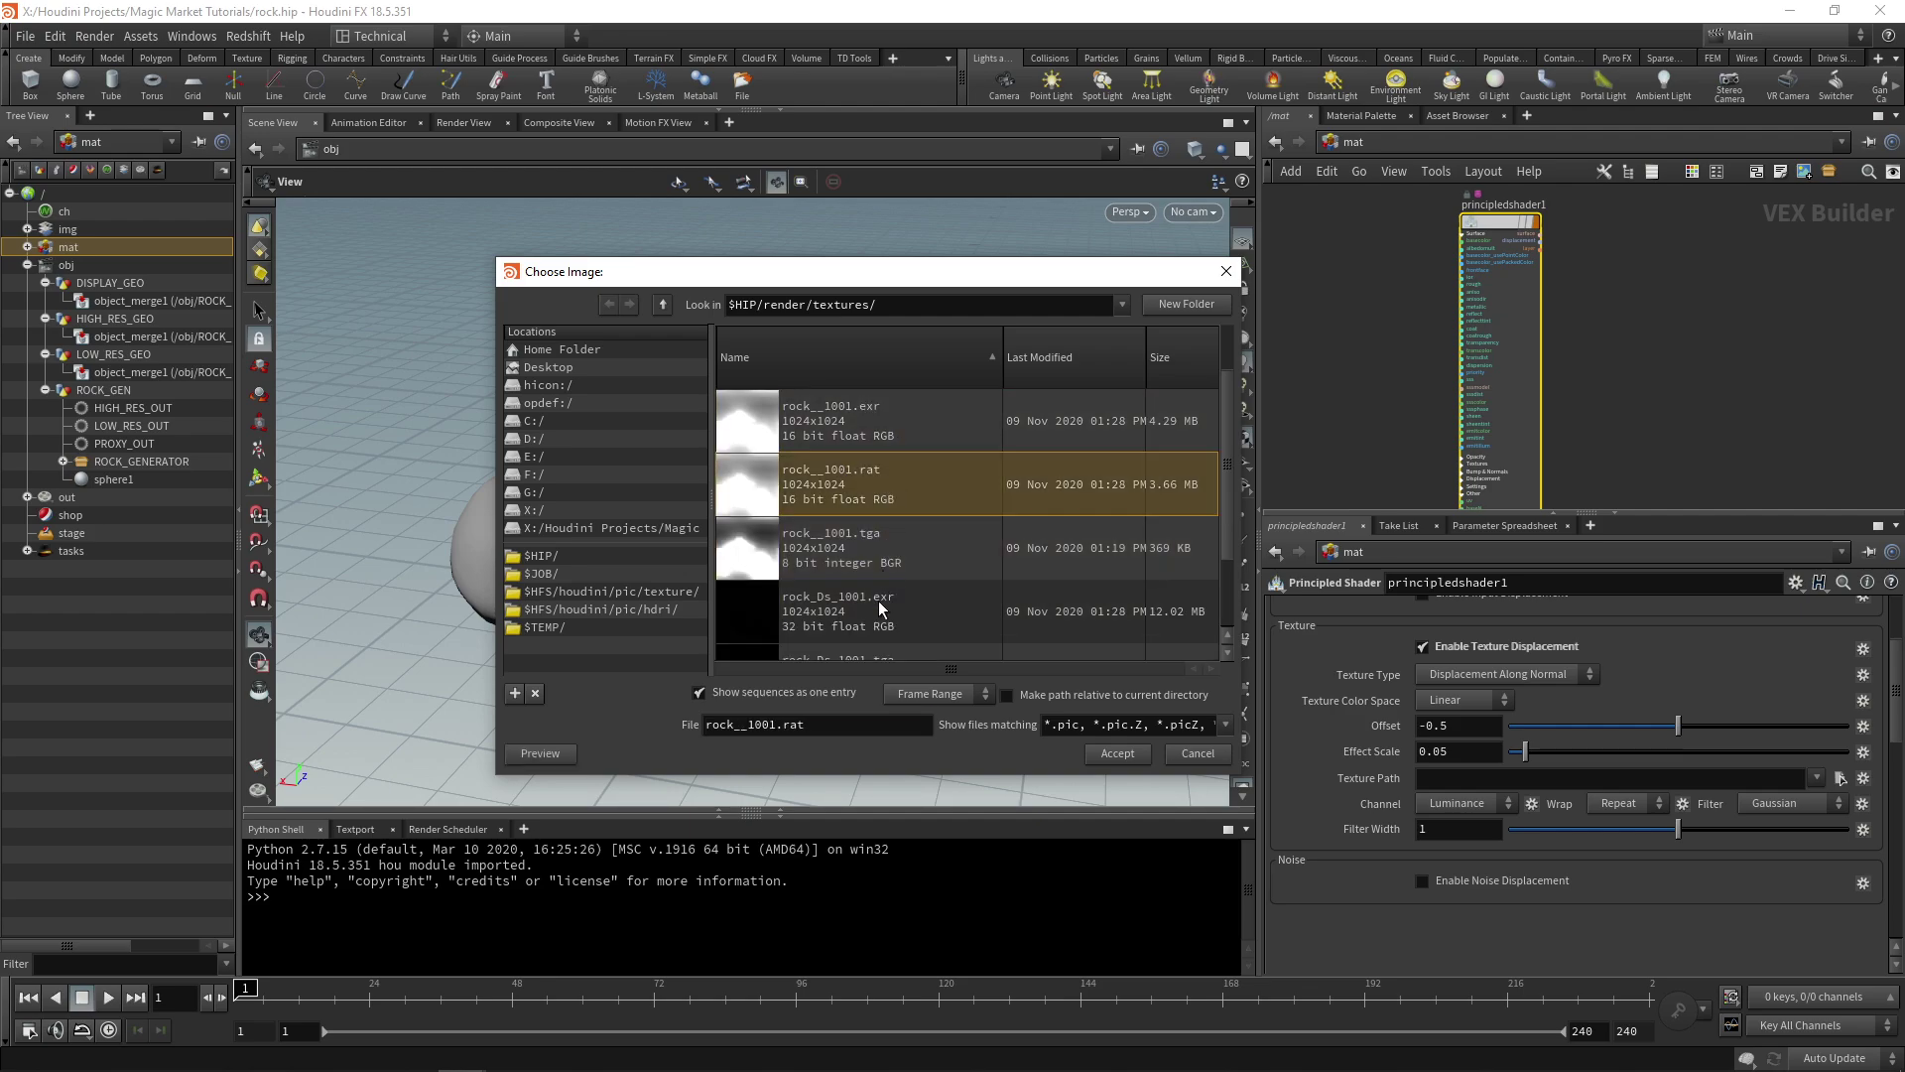
click(878, 612)
click(888, 437)
click(878, 491)
click(867, 607)
click(879, 444)
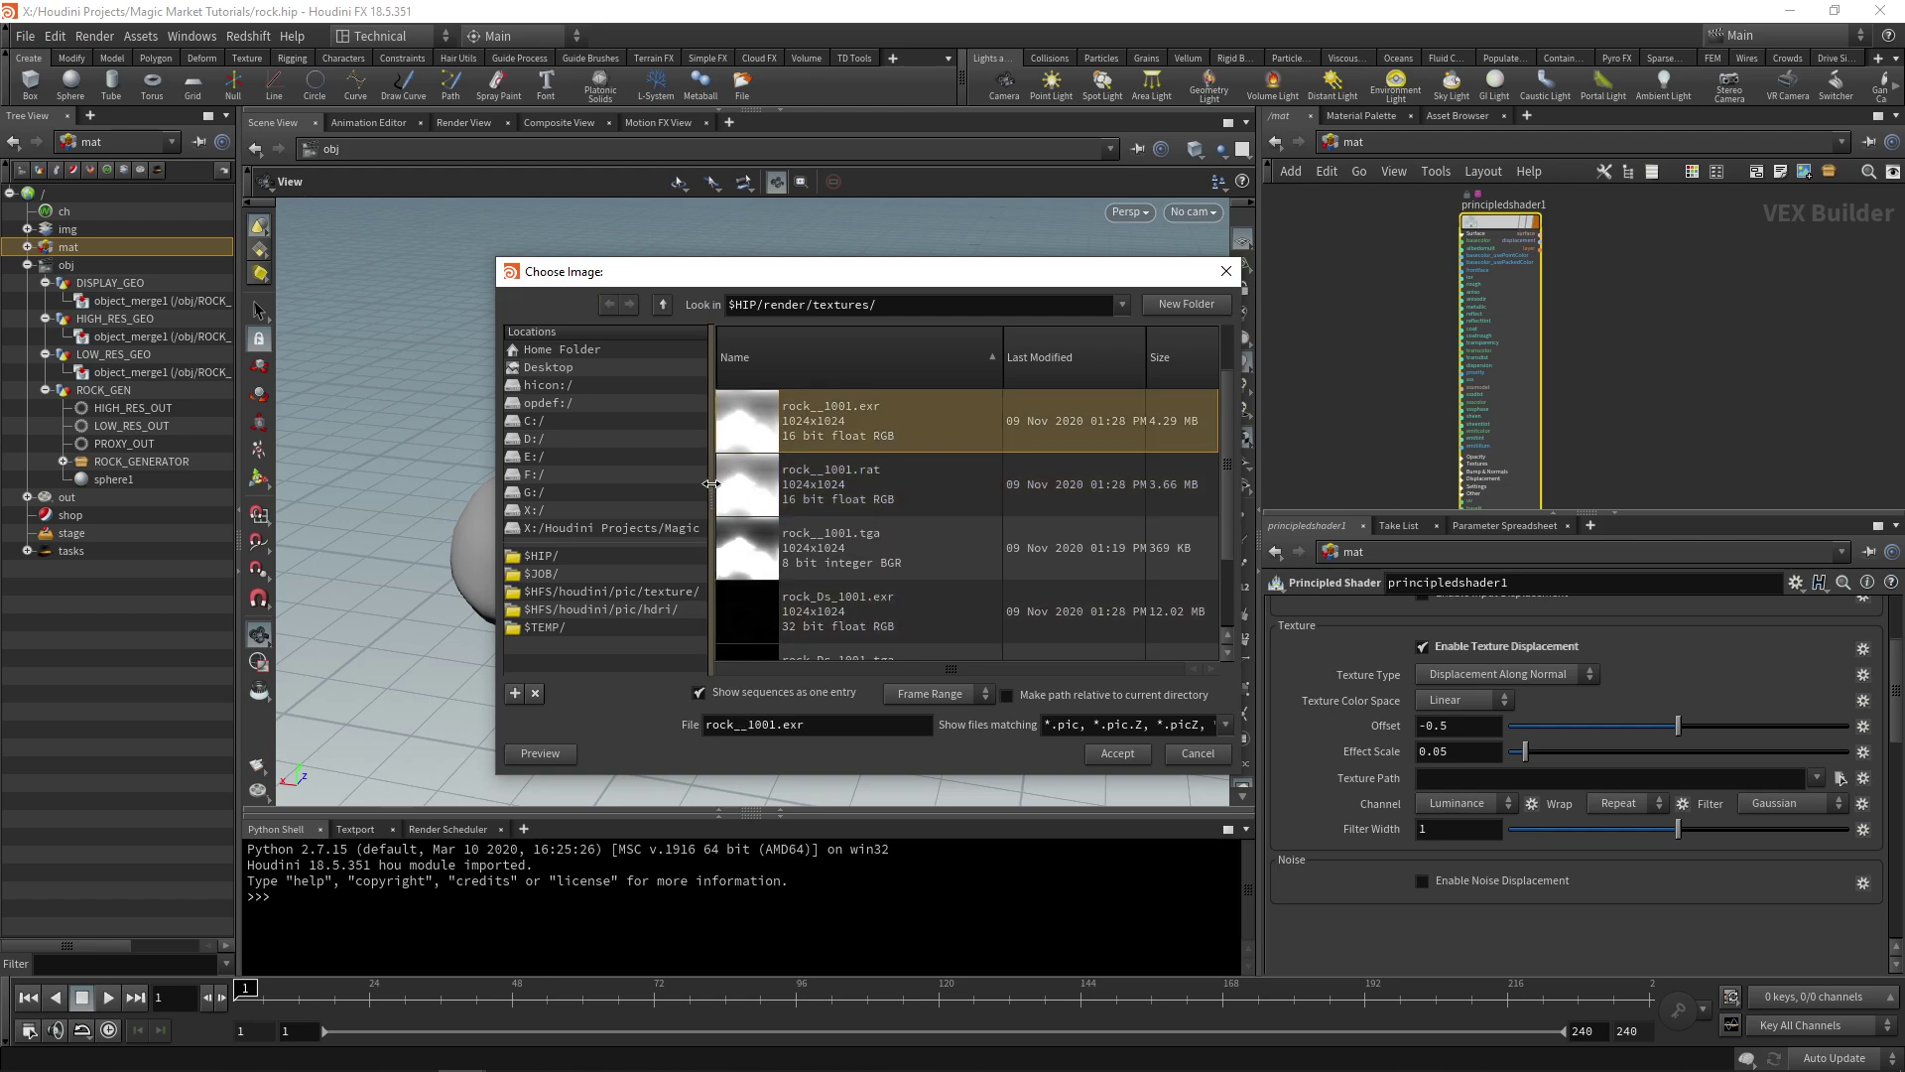
scroll(859, 600, down, 1)
click(812, 560)
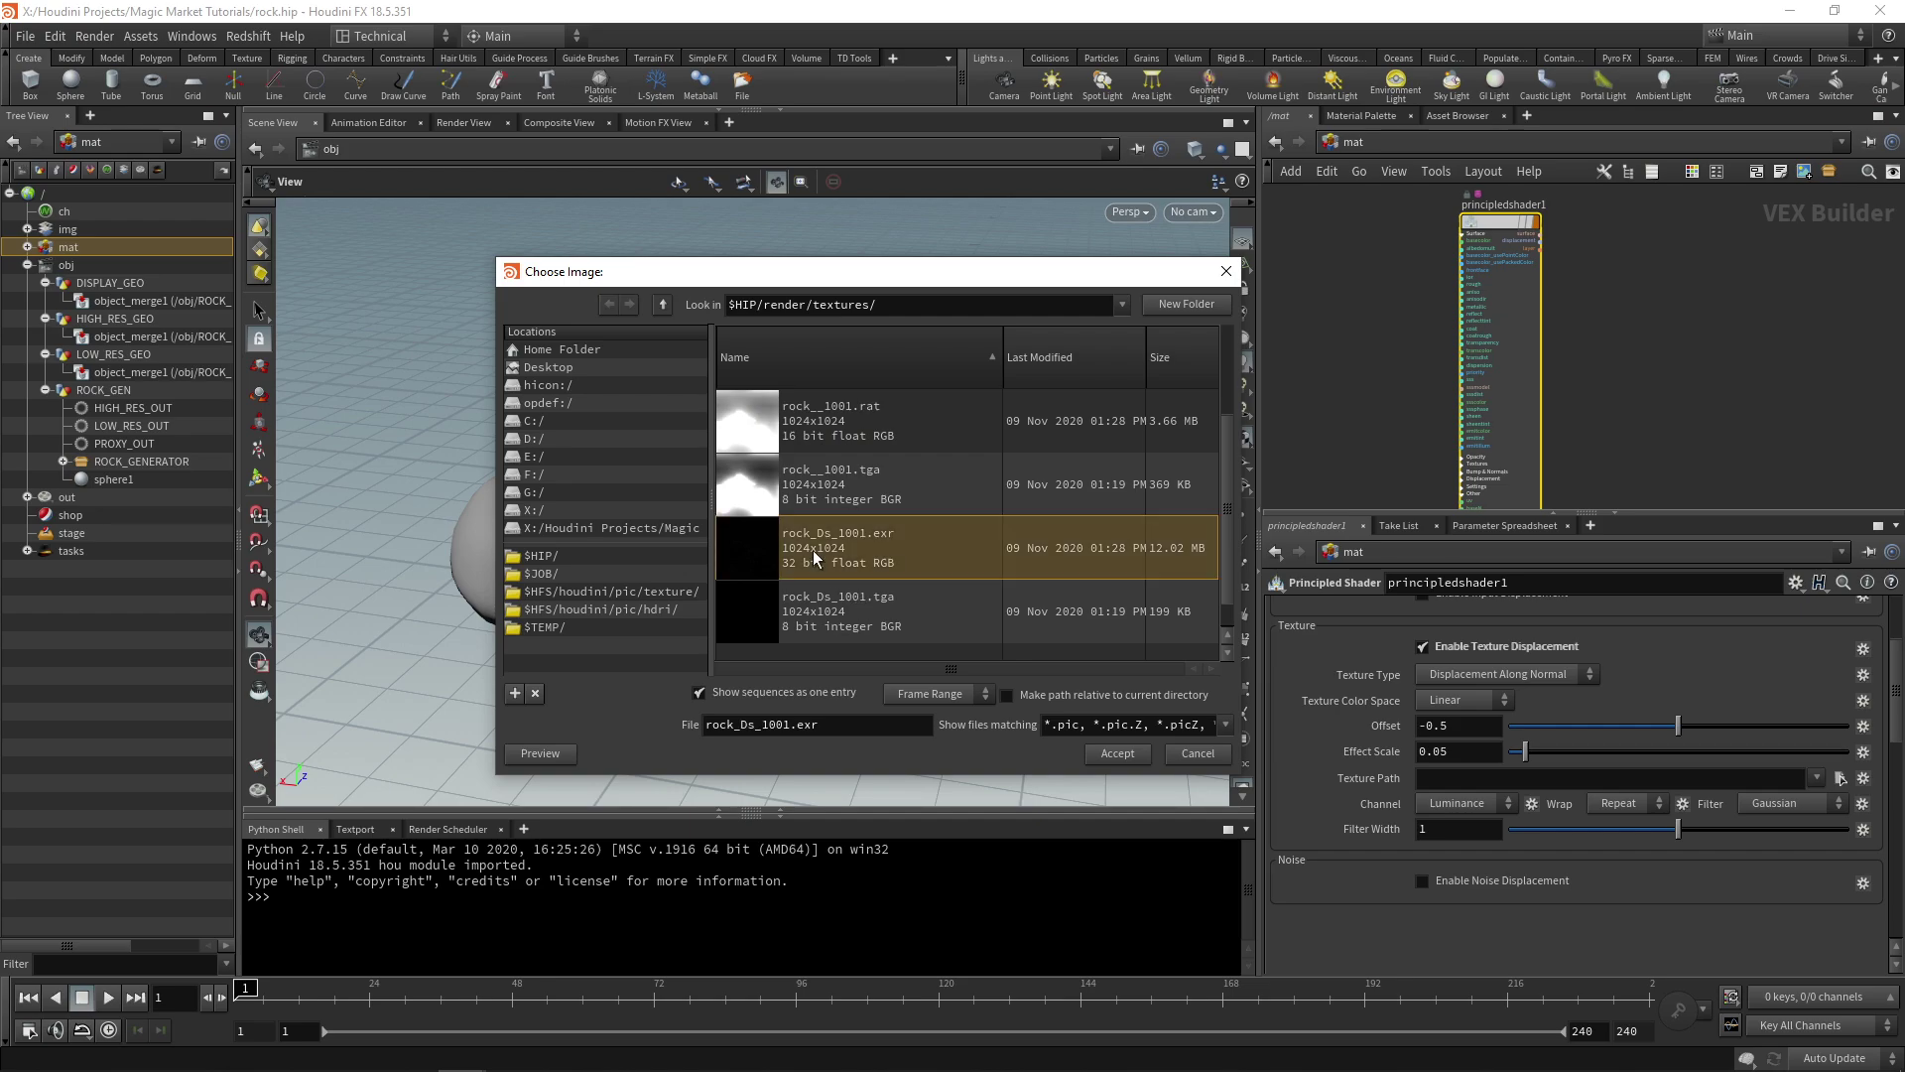
click(1122, 756)
- Return to the obj network and assign /mat/principledshader1 as the render material of DISPLAY_GEO
click(1333, 552)
click(1389, 643)
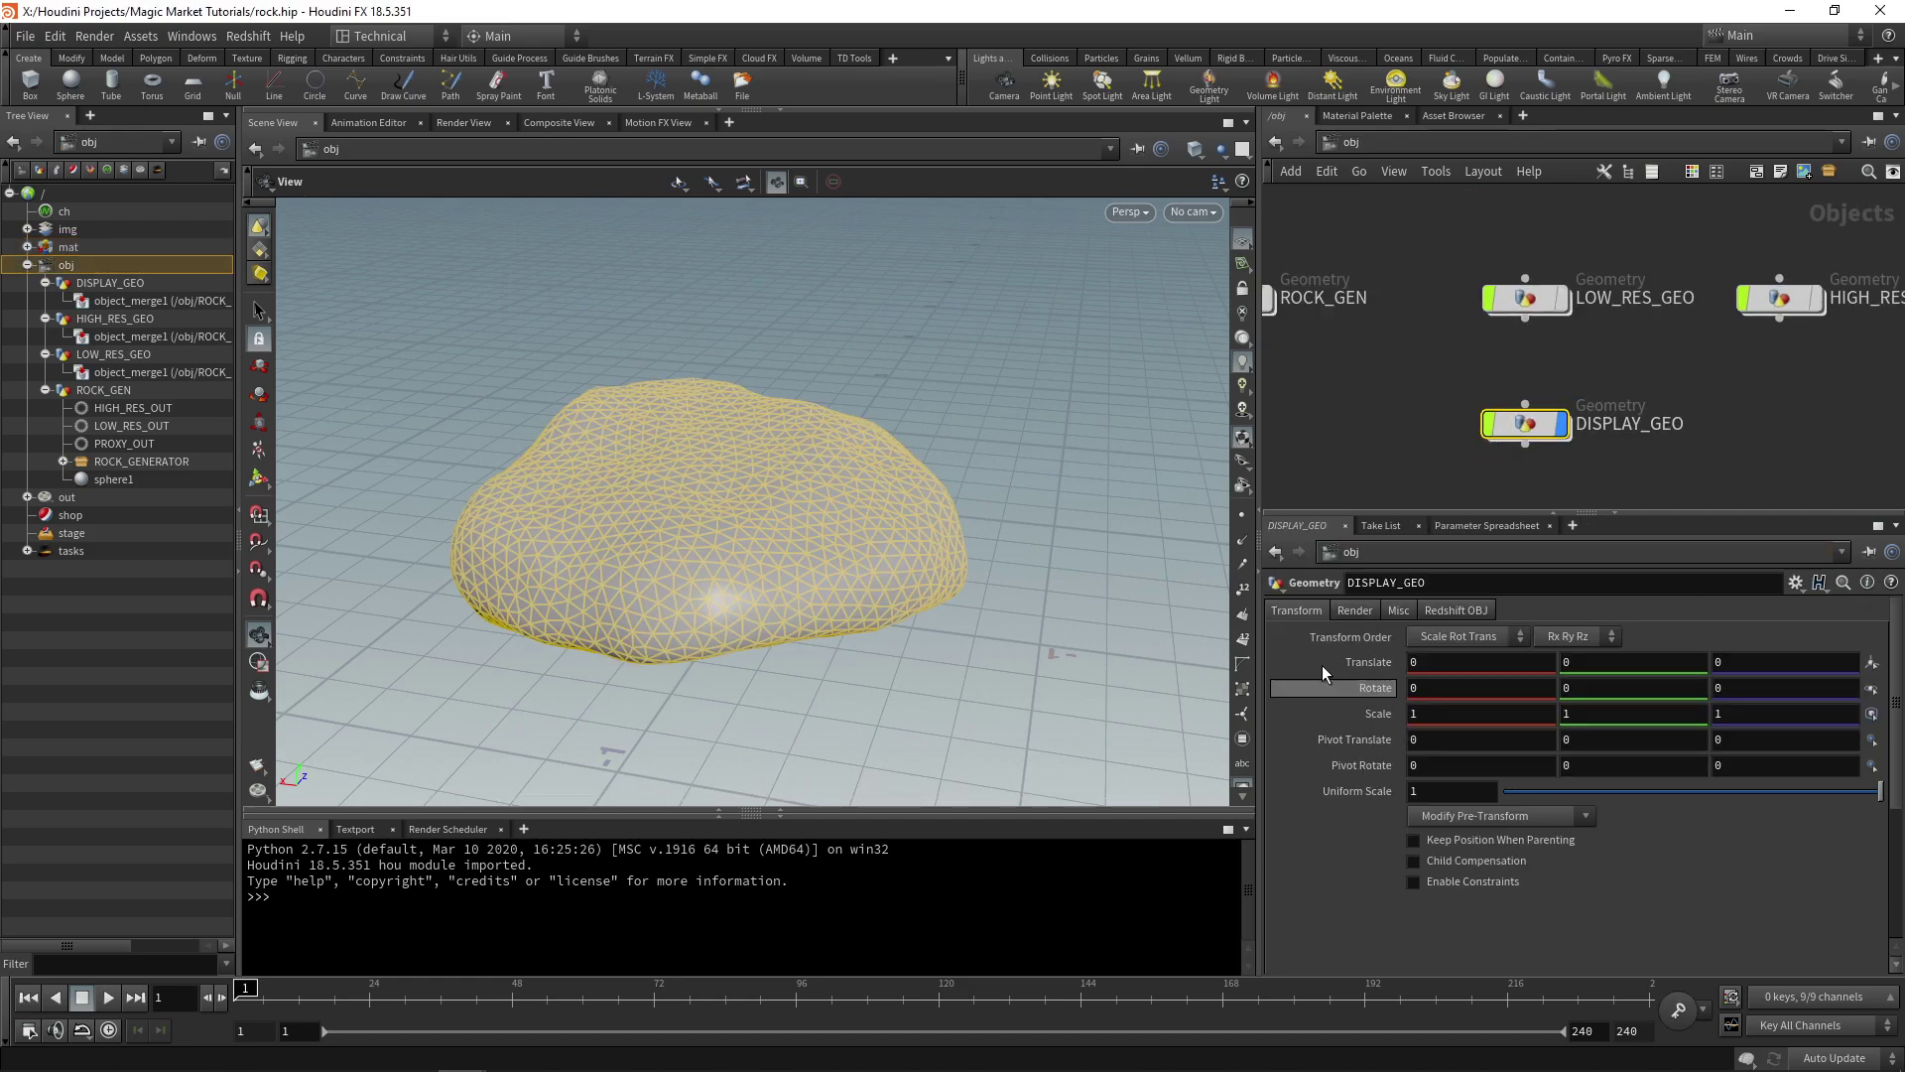
click(1354, 610)
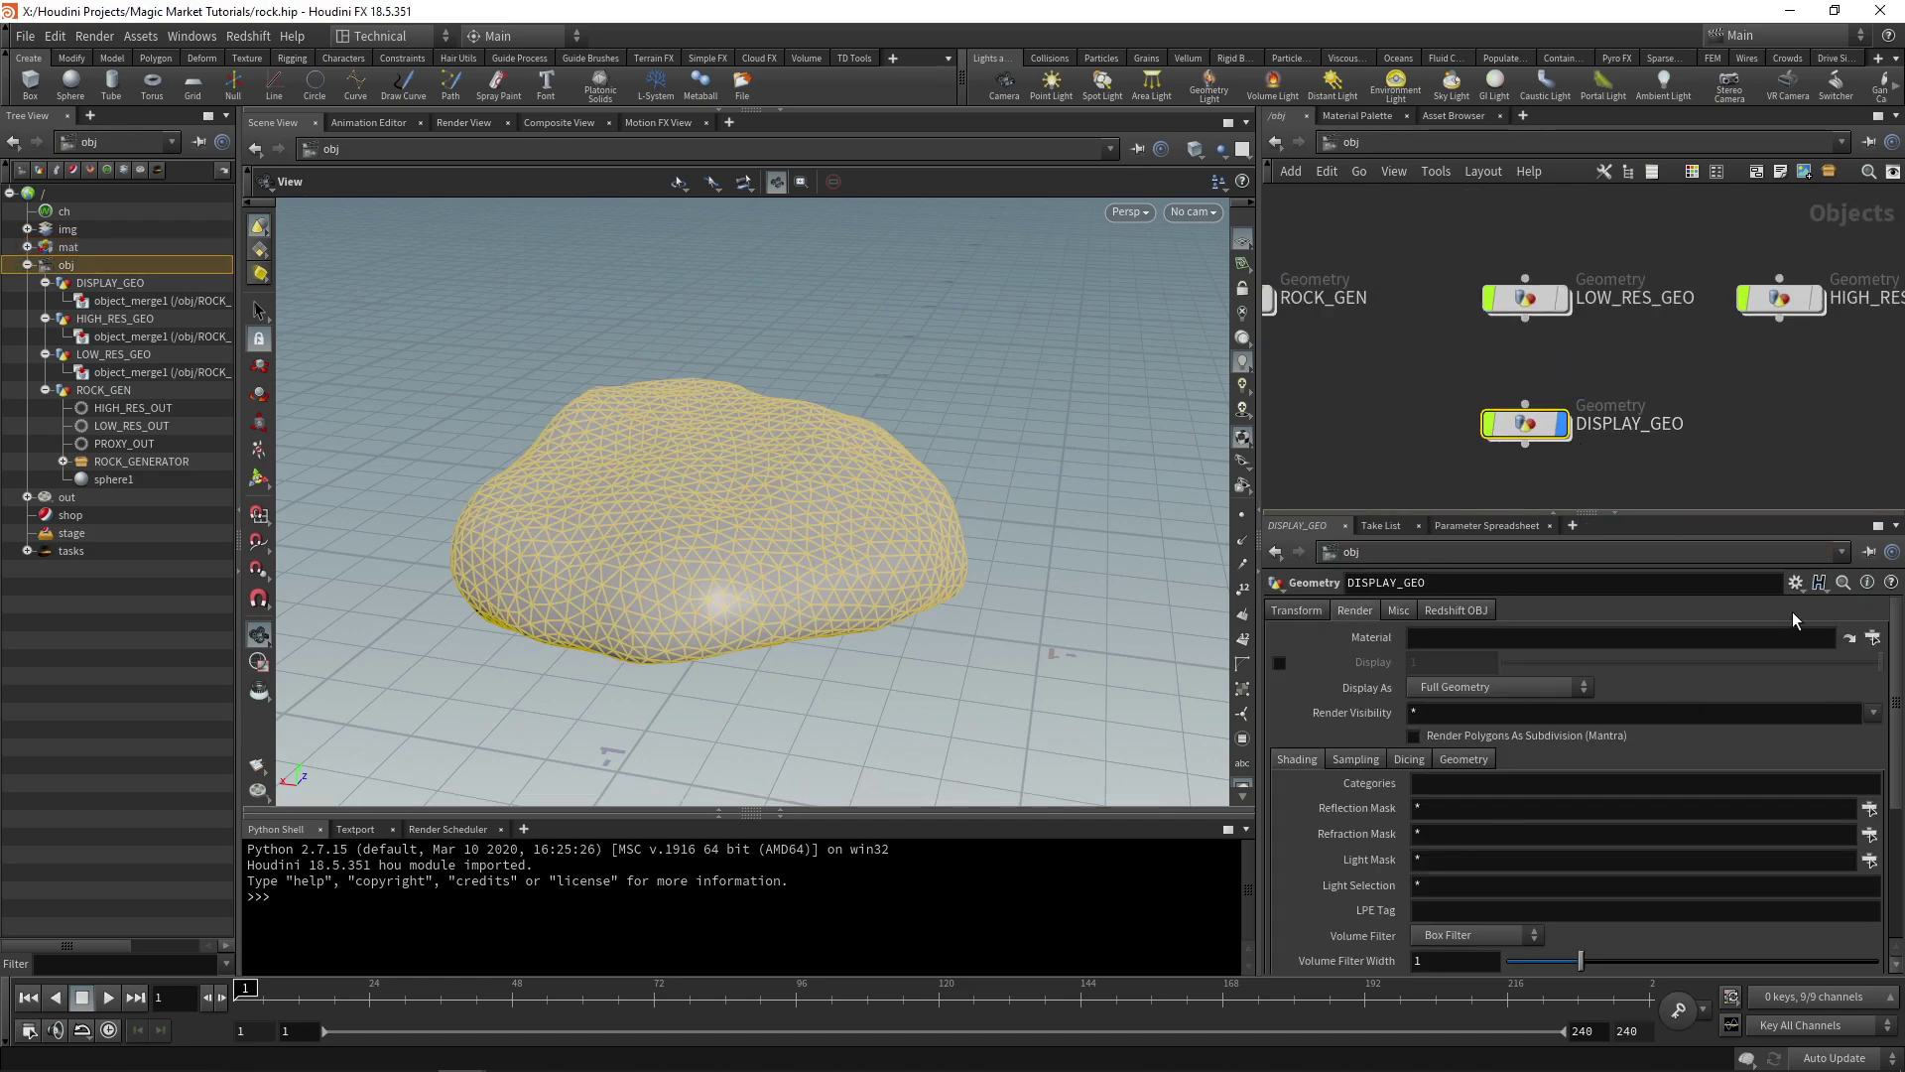
click(1870, 637)
click(1726, 572)
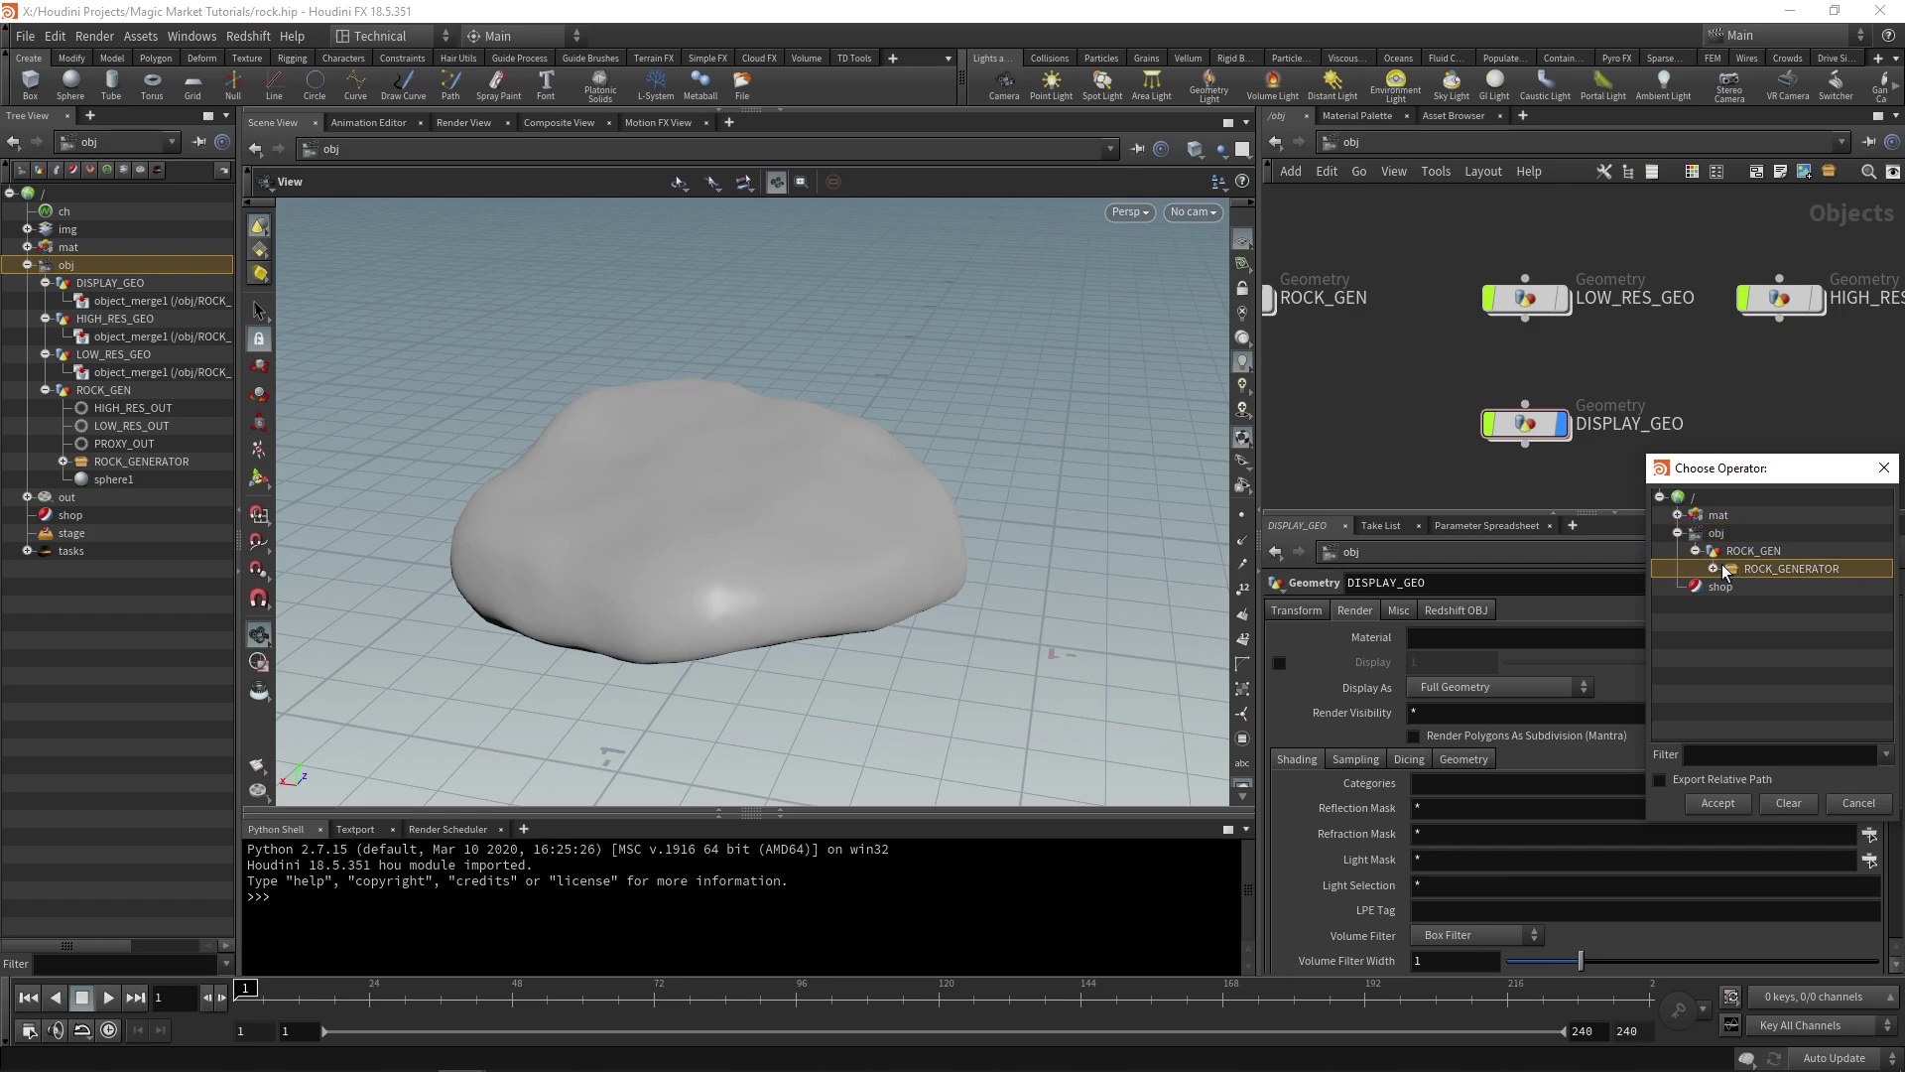
click(1676, 515)
click(1756, 533)
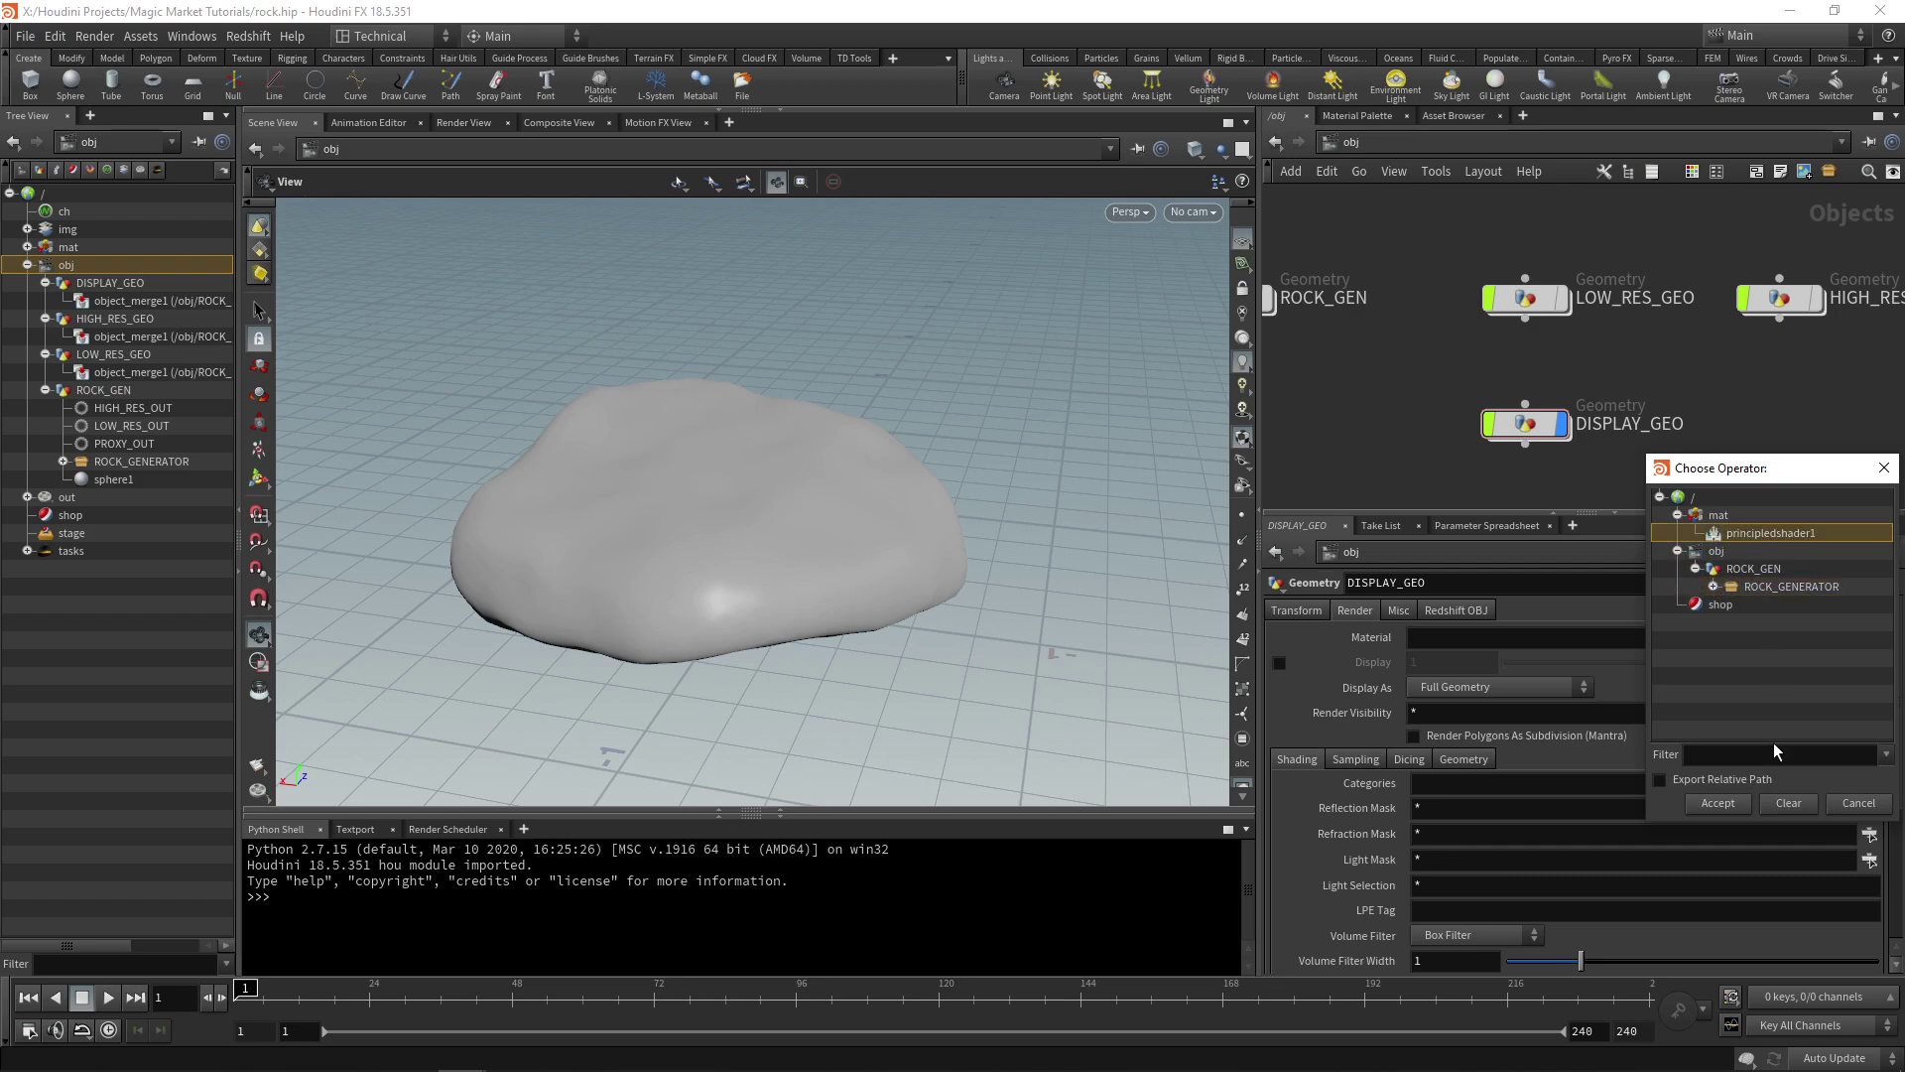
click(1731, 804)
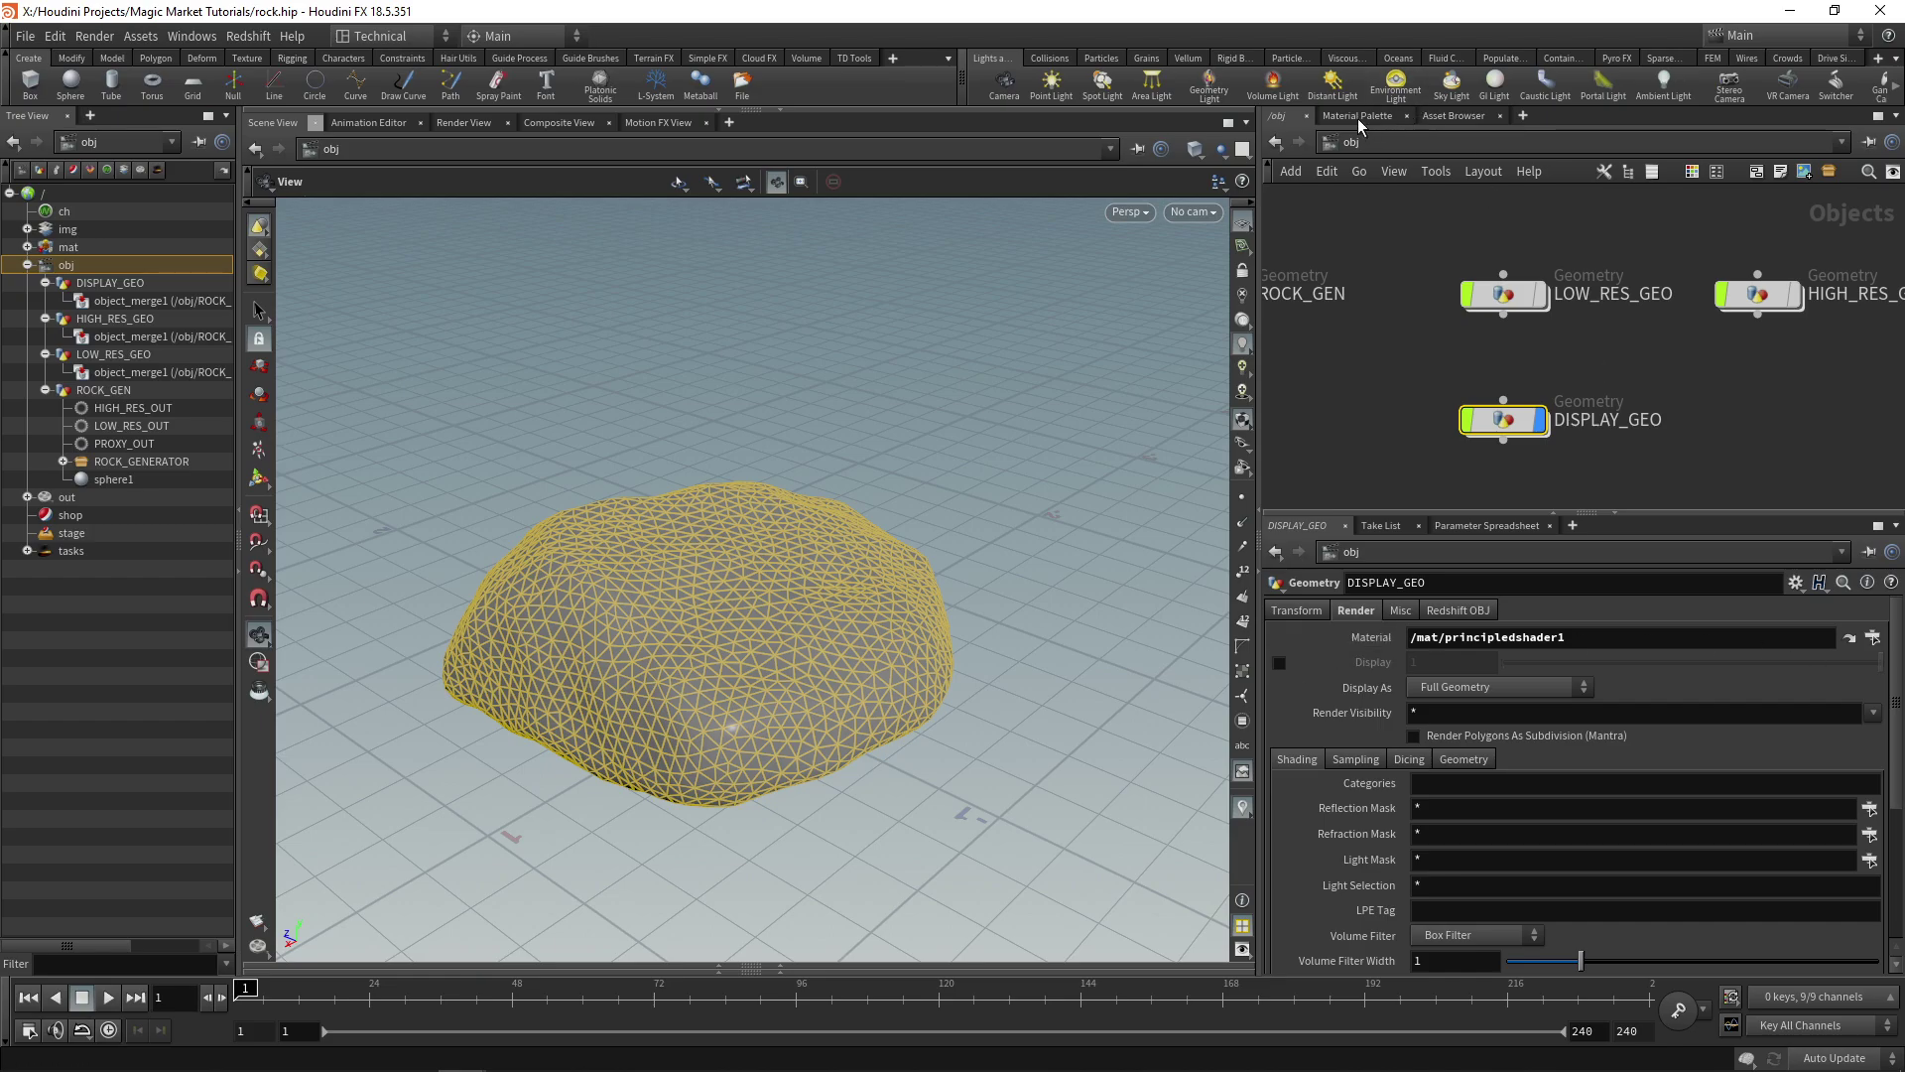
- Take a closer look at the rock, and open principledshader1 in the mat network from the material list
click(1016, 720)
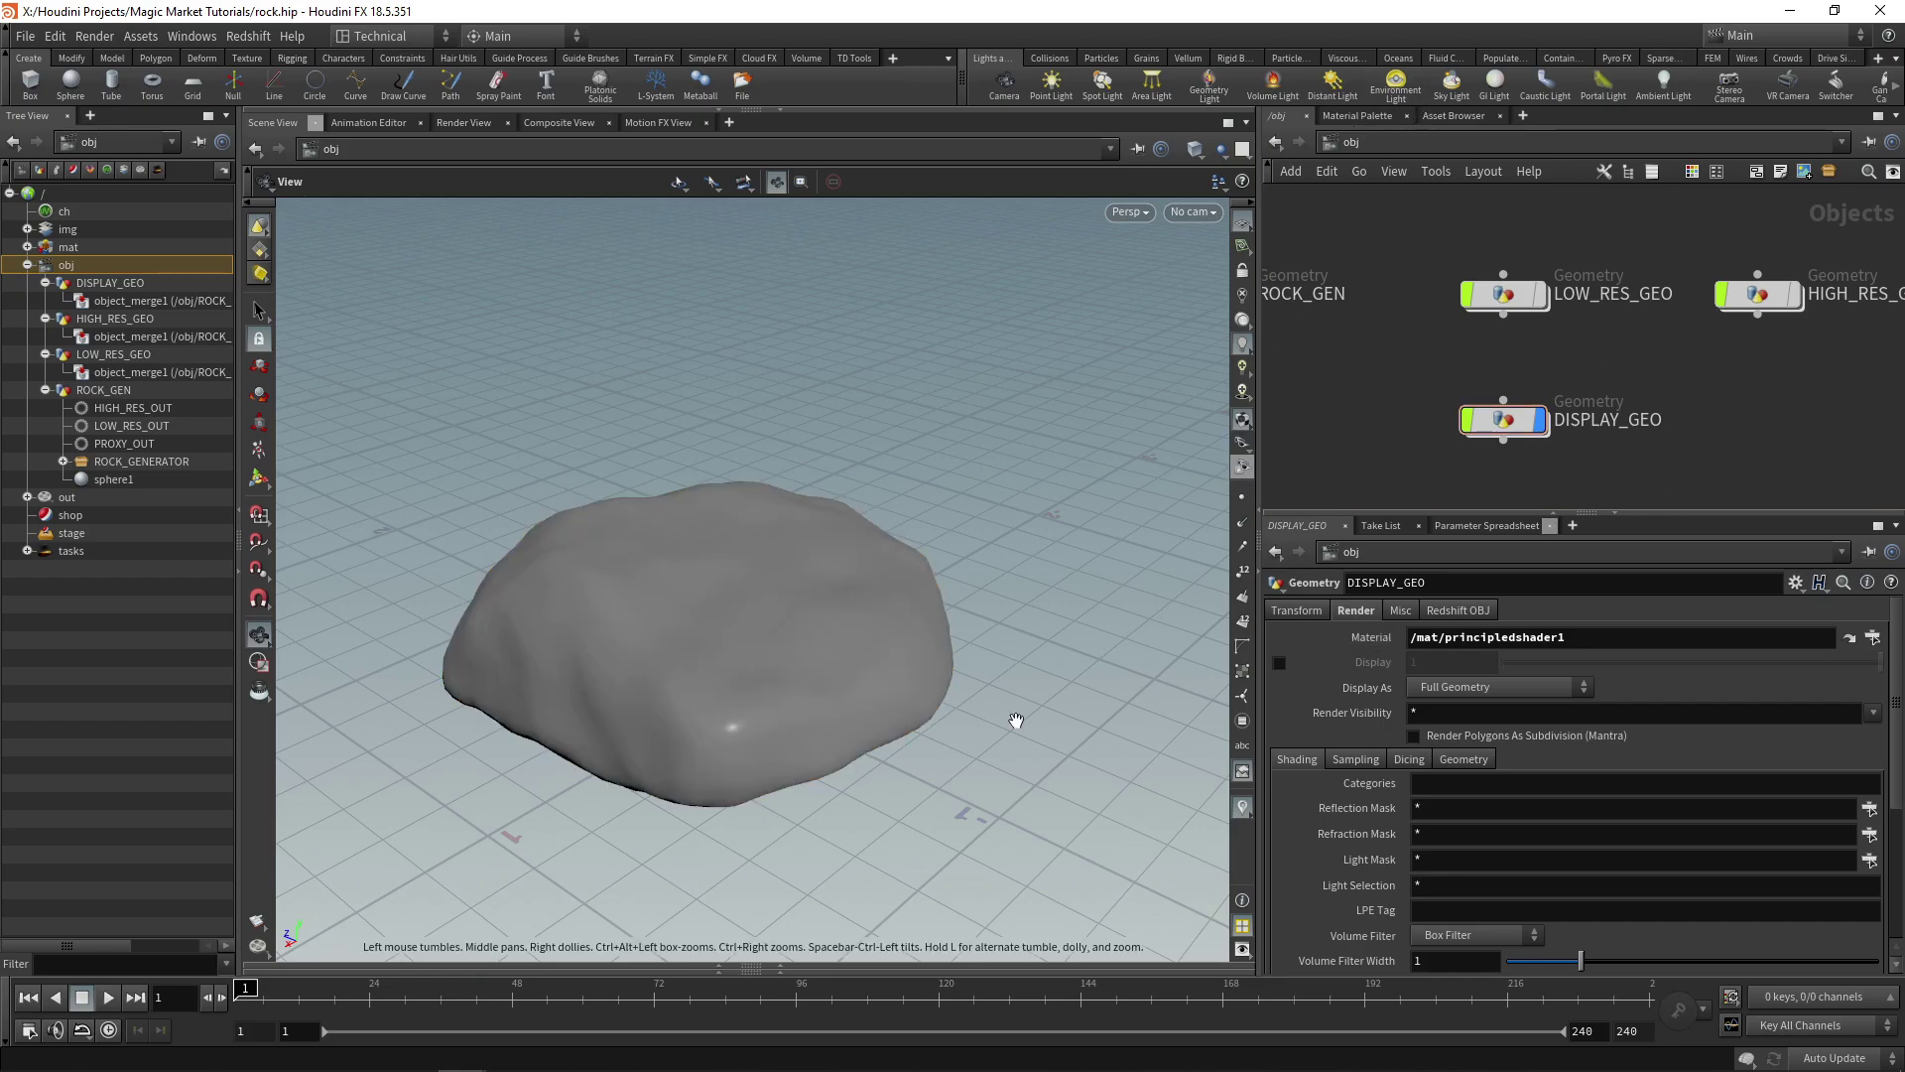
drag(807, 664, 802, 723)
right_drag(802, 722, 757, 583)
drag(757, 582, 757, 604)
right_drag(757, 605, 943, 595)
drag(943, 595, 1127, 539)
click(1361, 116)
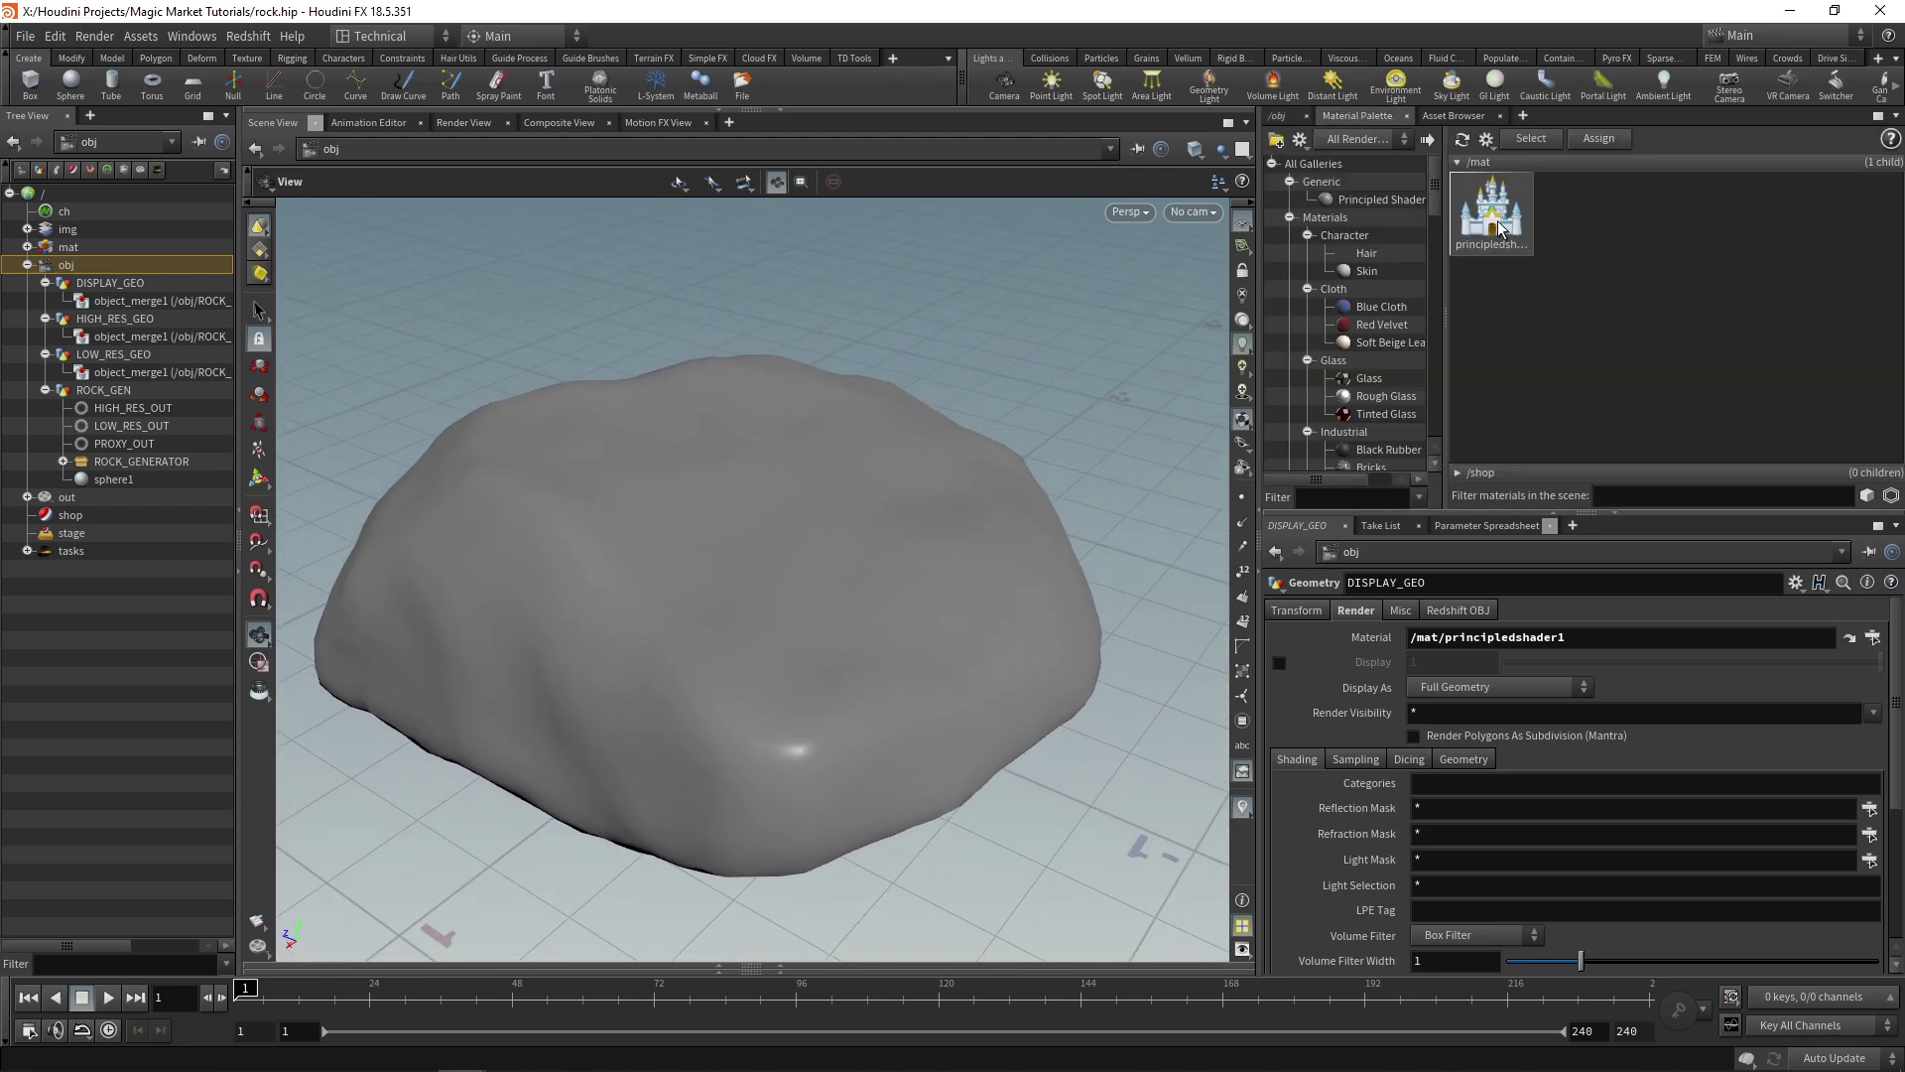
click(1498, 222)
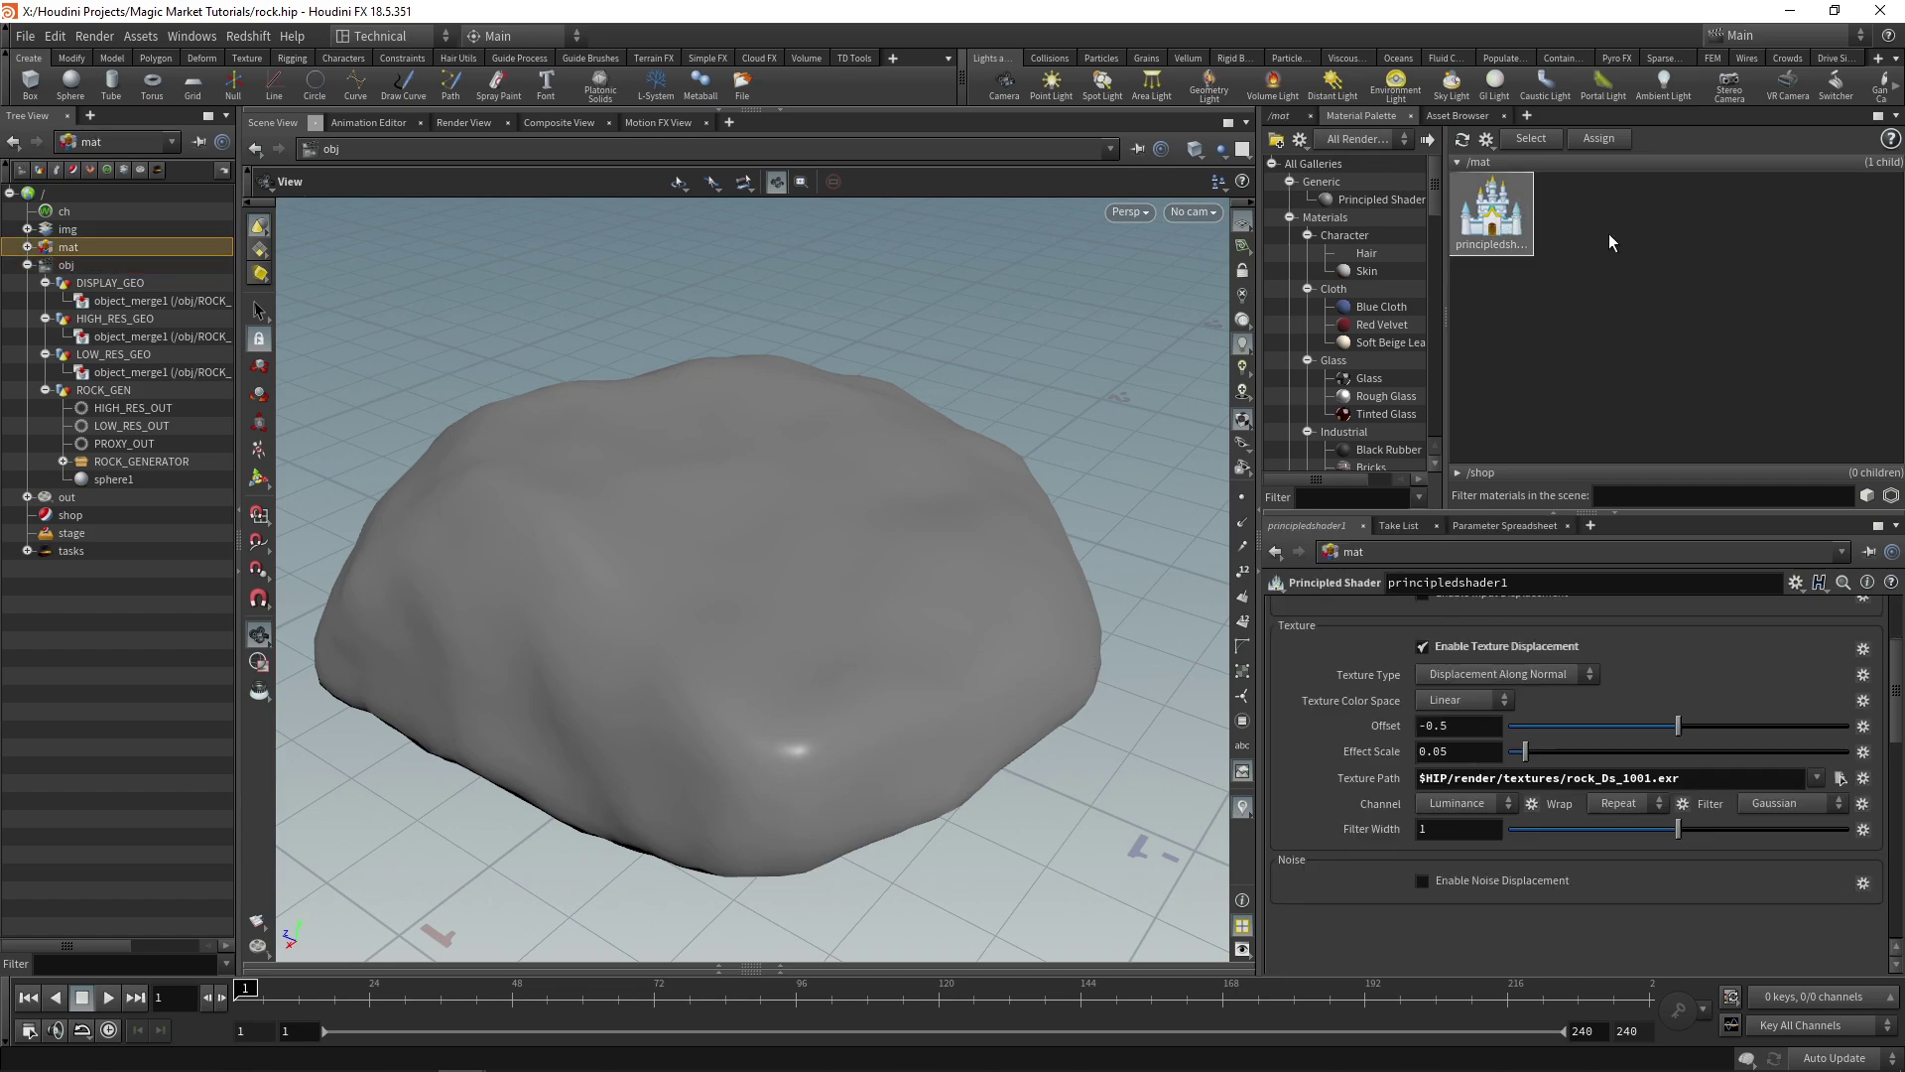
scroll(1330, 754, up, 3)
double_click(1493, 218)
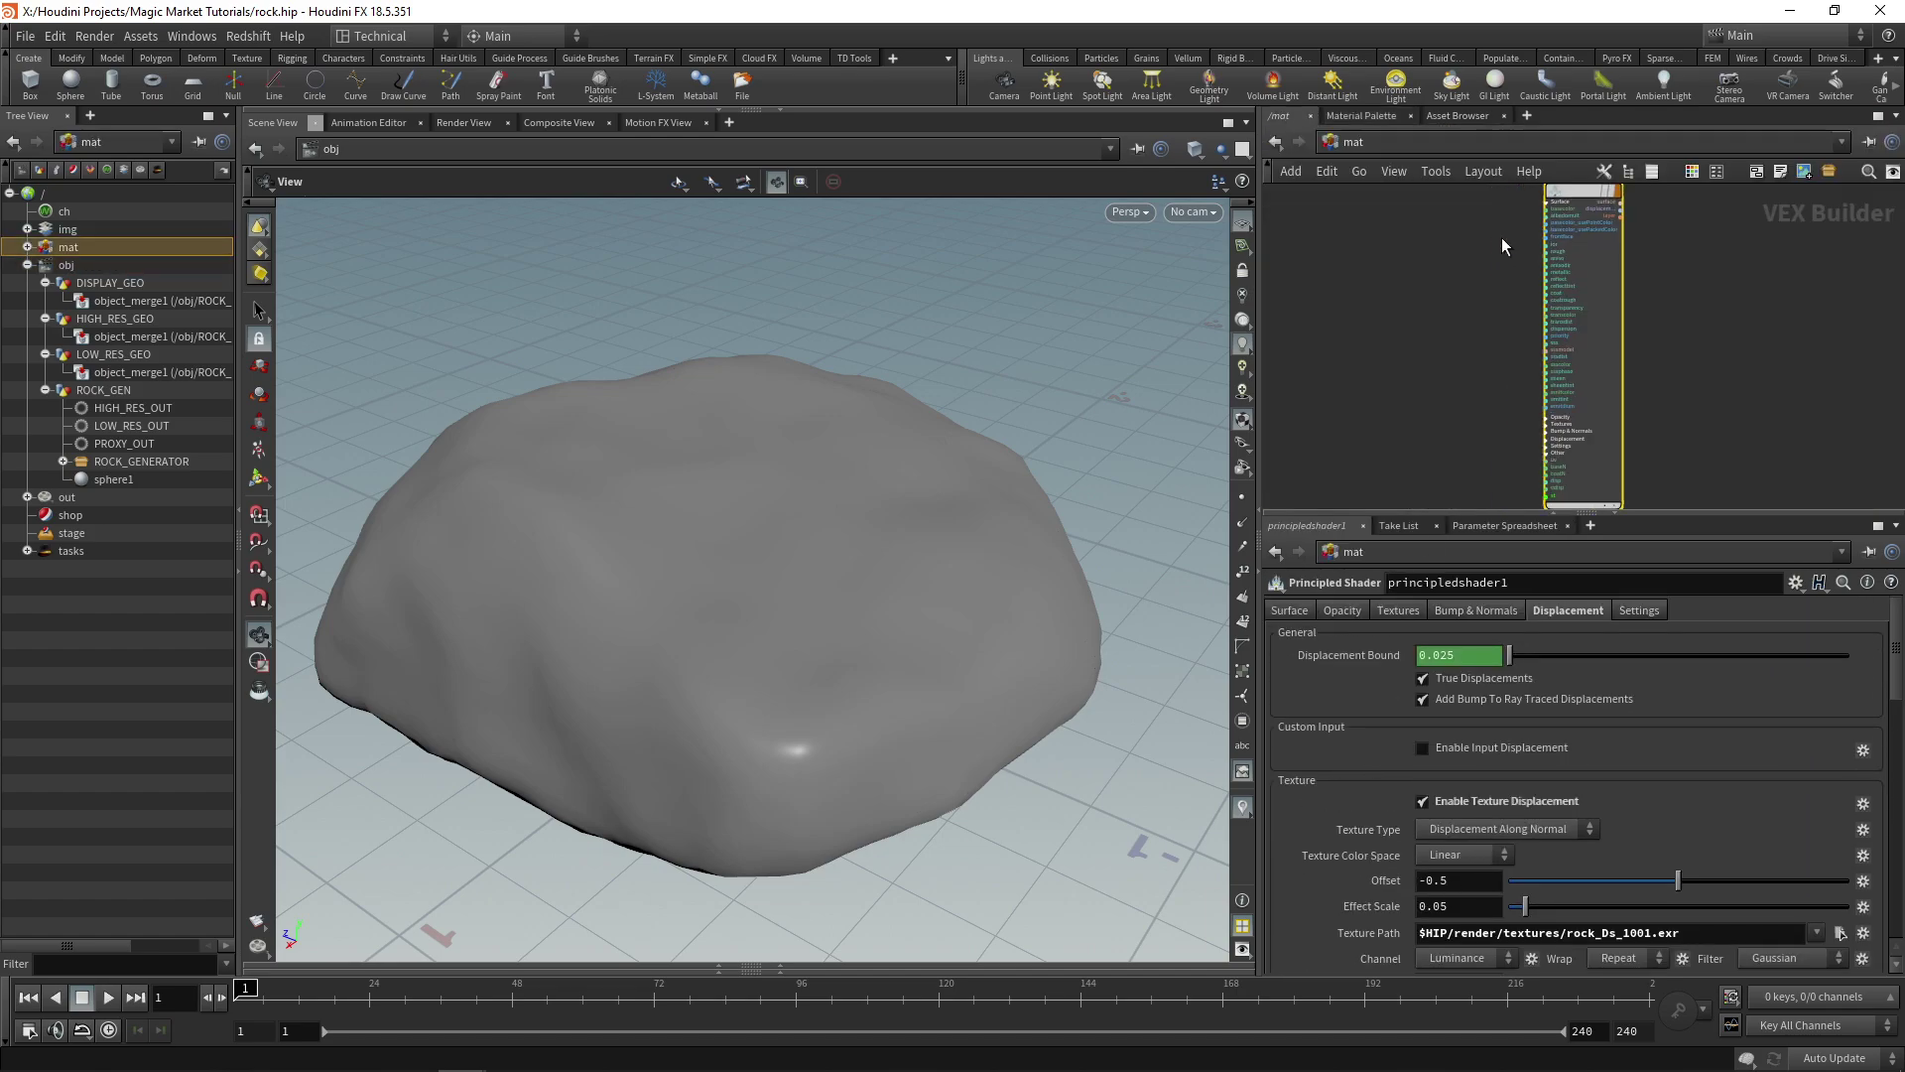
- Rename principledshader1 as rock_displacement_preview
scroll(1641, 498, up, 4)
double_click(1541, 313)
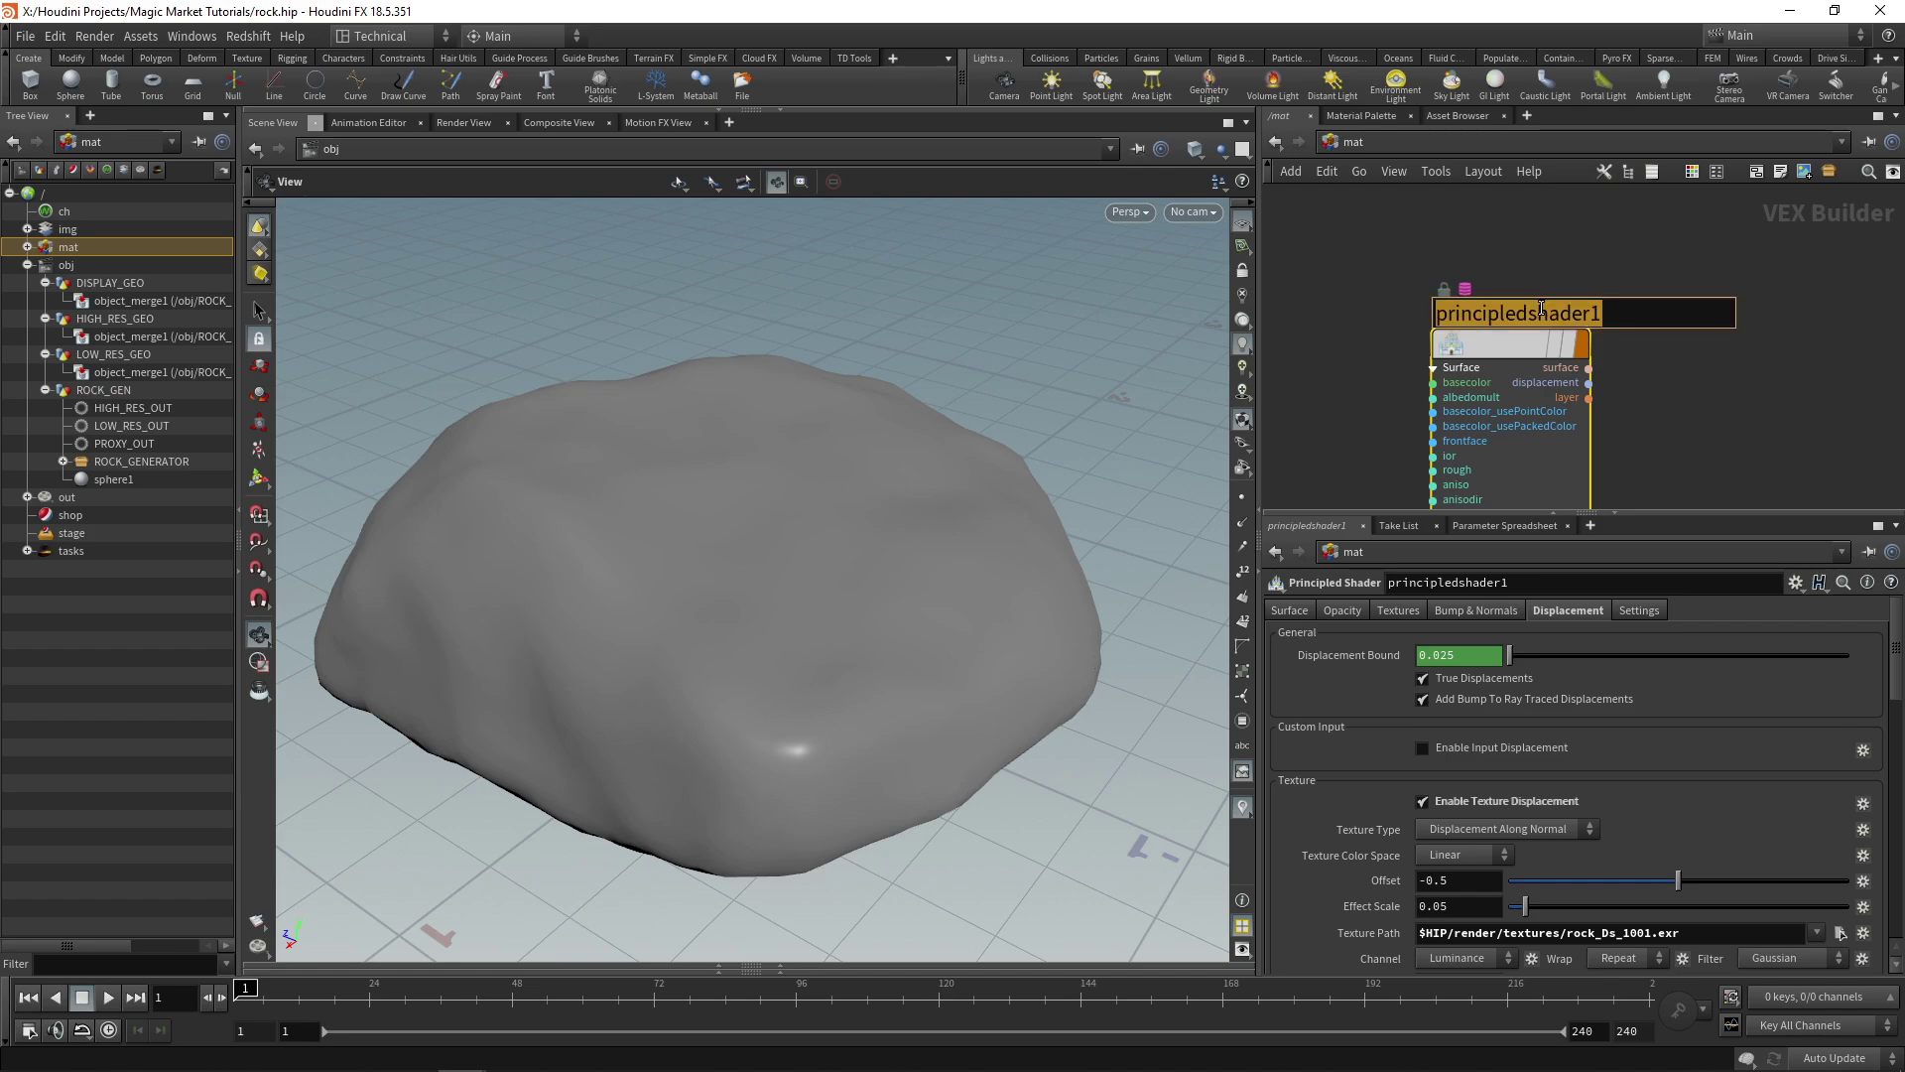
text(rock_dis)
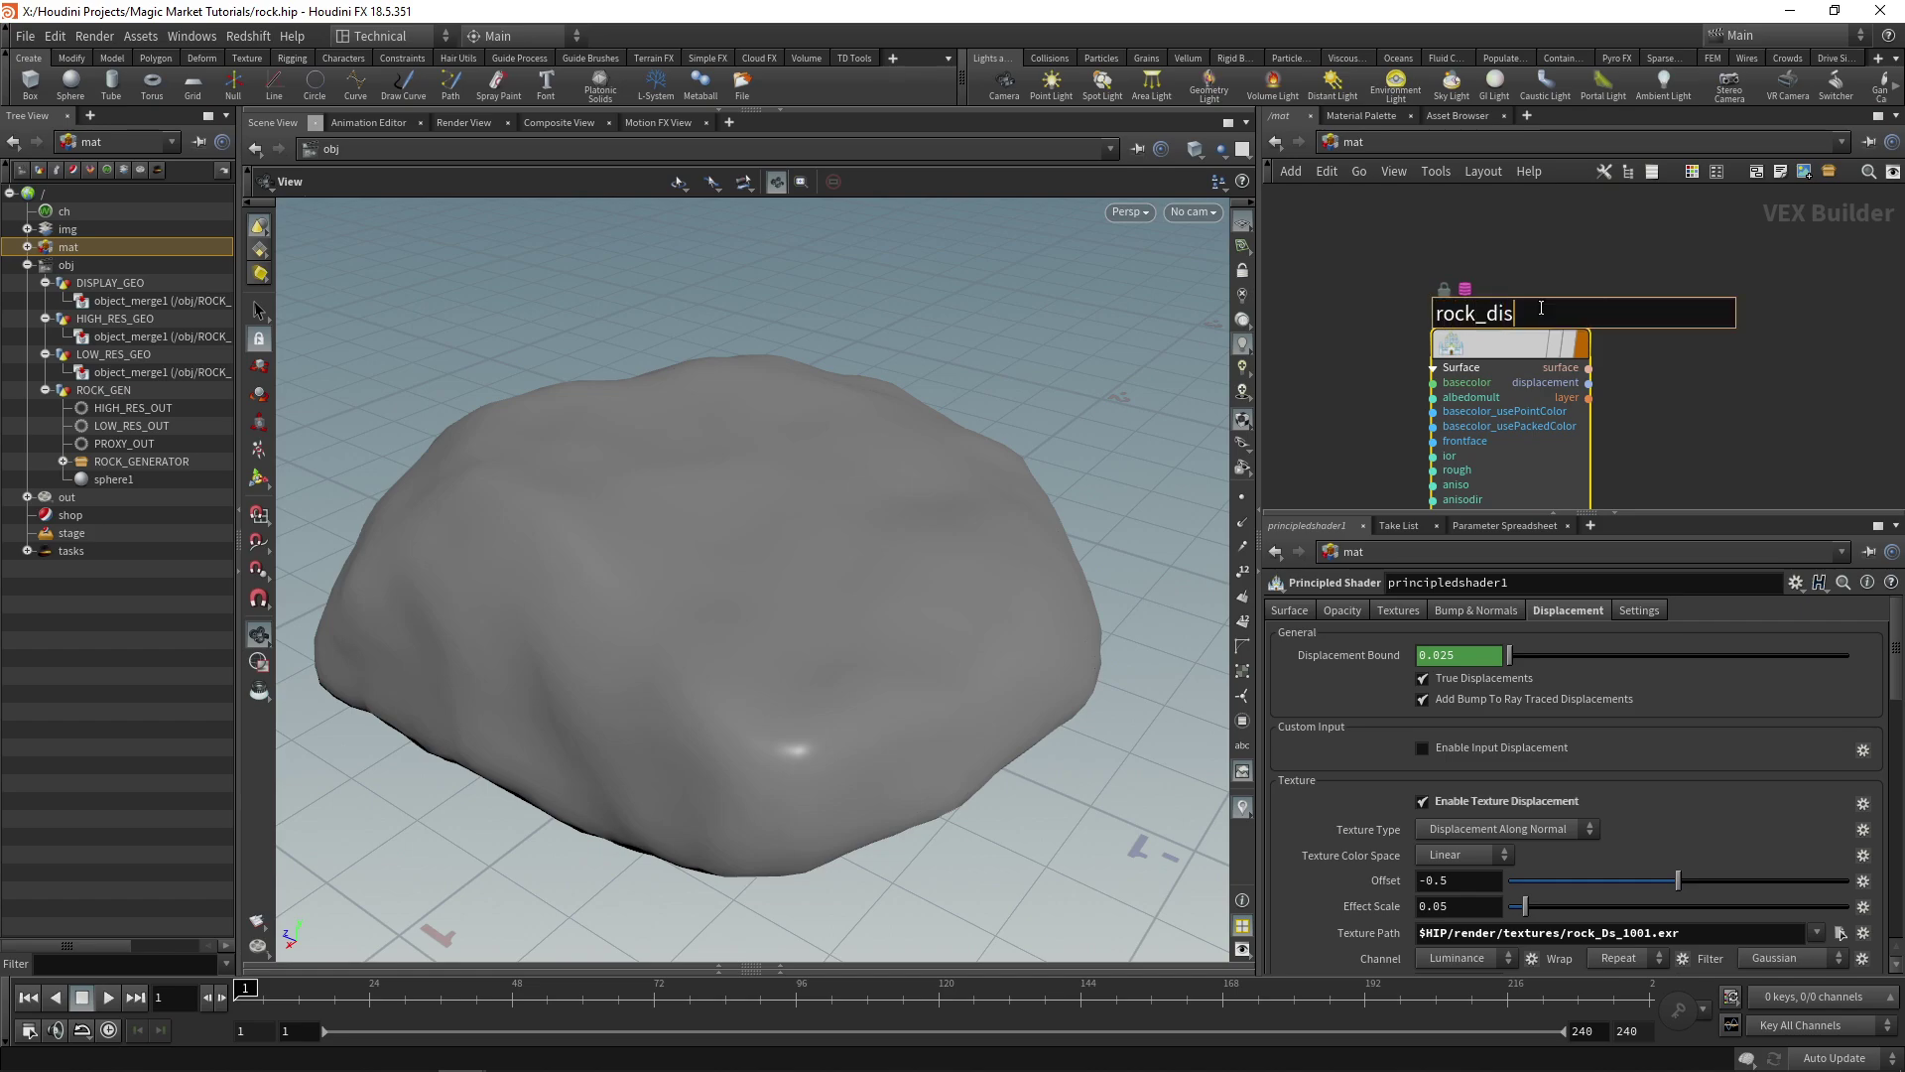
text(placement_preview)
key(Return)
- Set the shader's texture displacement Offset to 0 and Effect Scale to 1
scroll(1470, 704, down, 3)
scroll(1399, 754, down, 3)
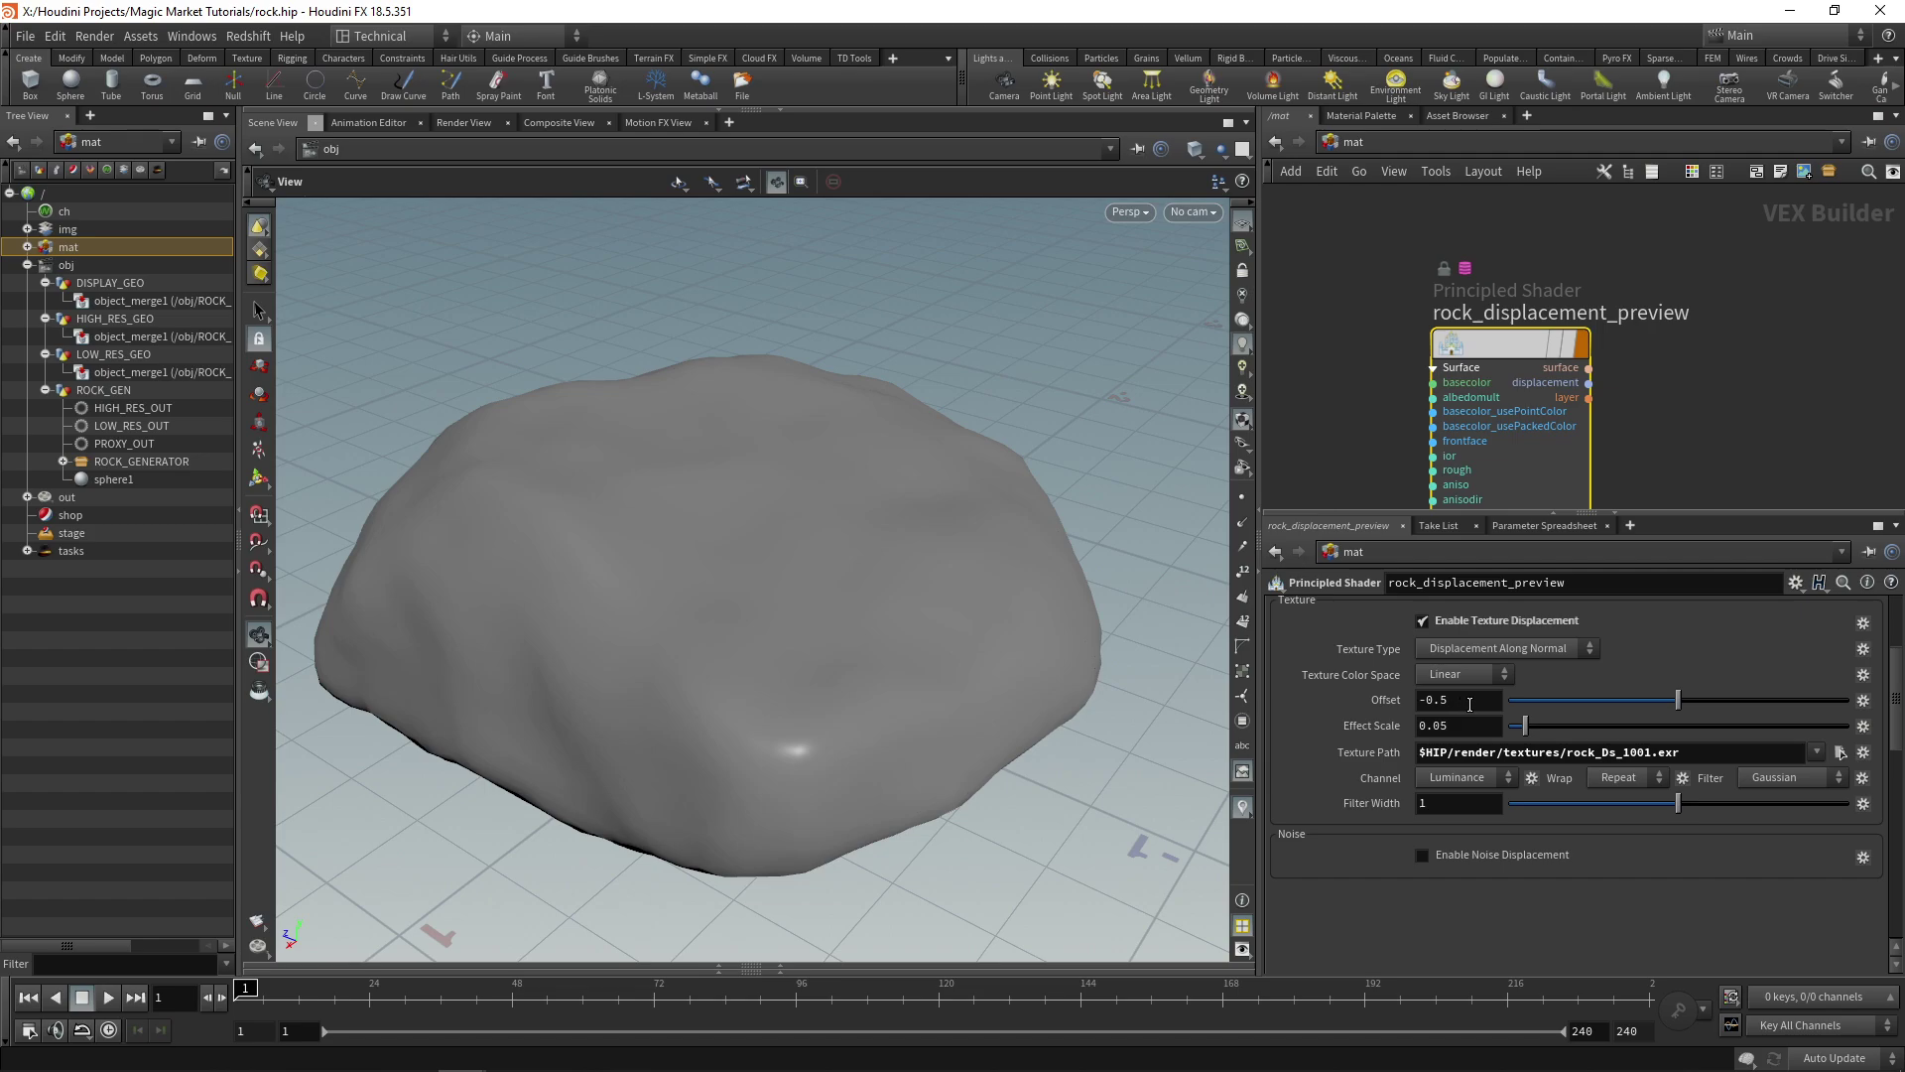
ctrl+middle_click(1331, 705)
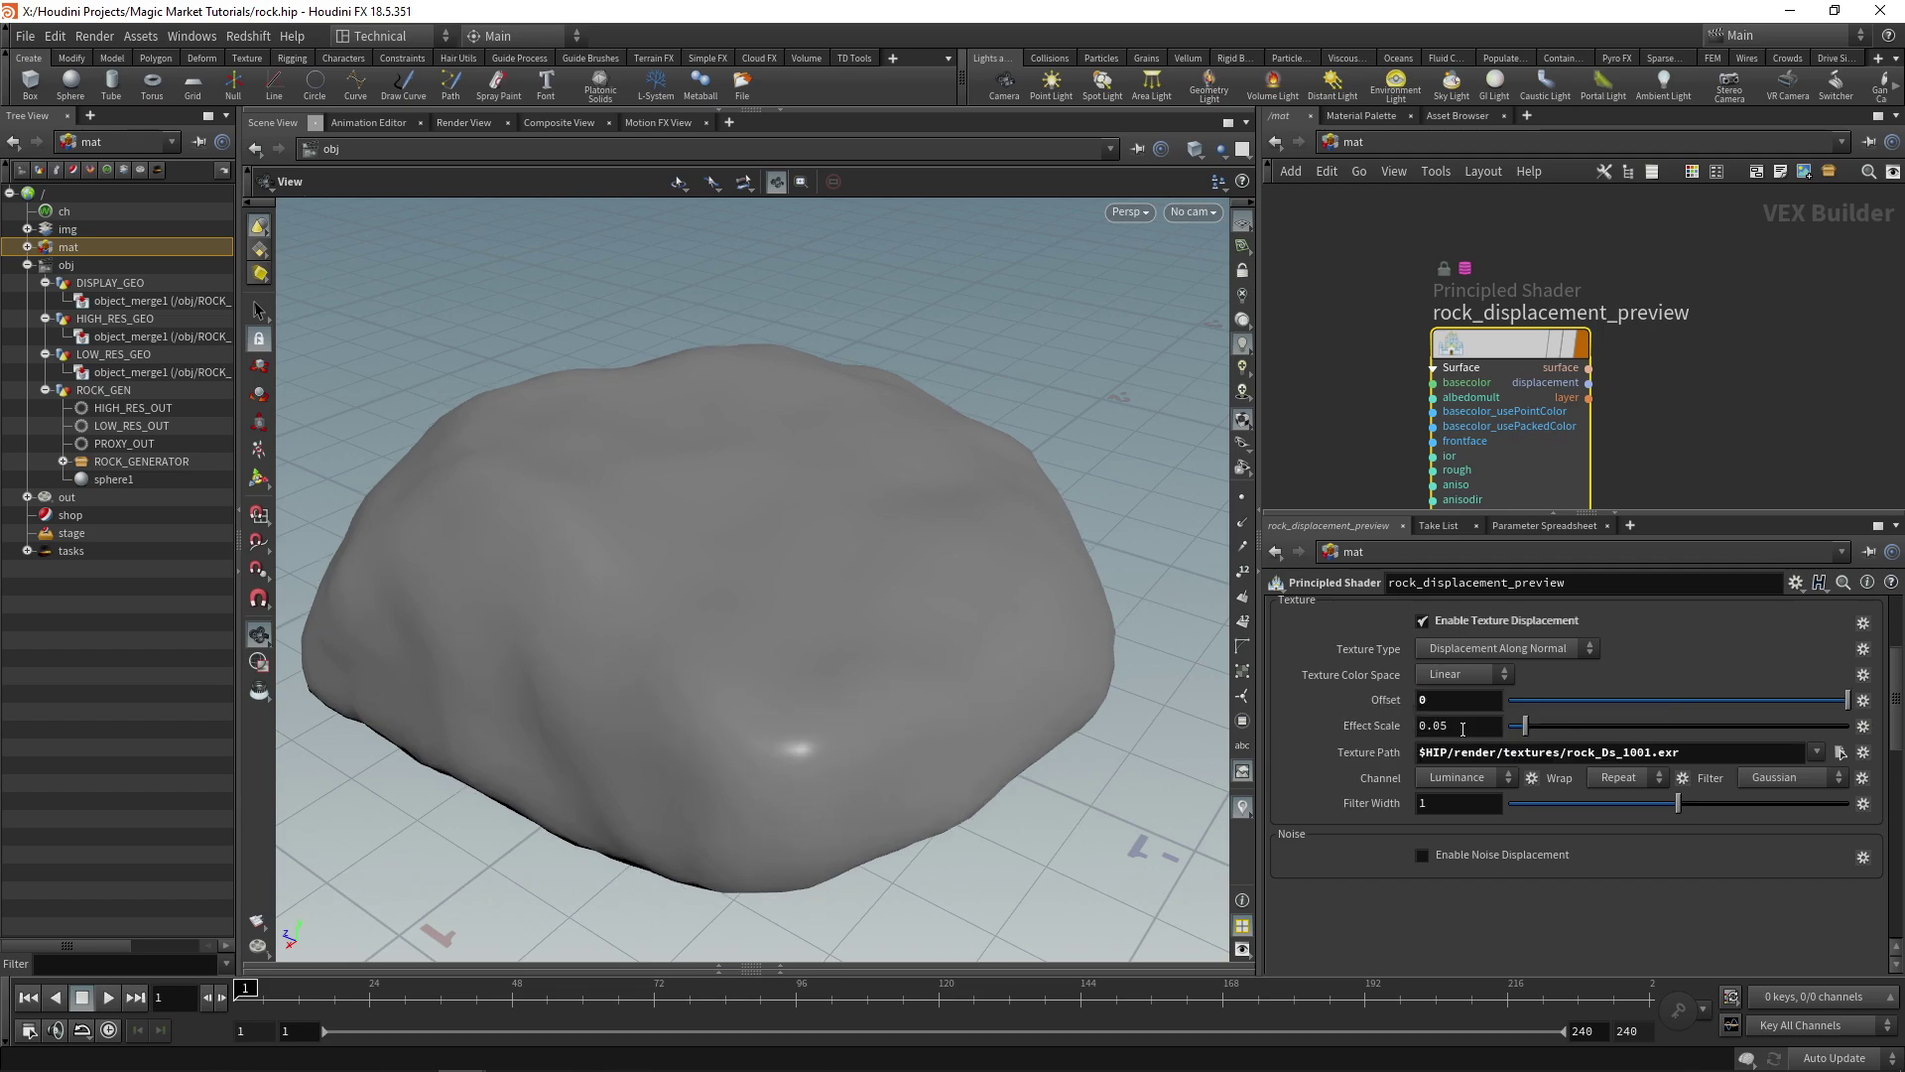
text(1)
key(Return)
- Check the displaced rock from another angle and return to the obj network
drag(844, 536, 638, 551)
click(1370, 142)
click(1417, 232)
middle_drag(1640, 368, 1634, 370)
click(1633, 369)
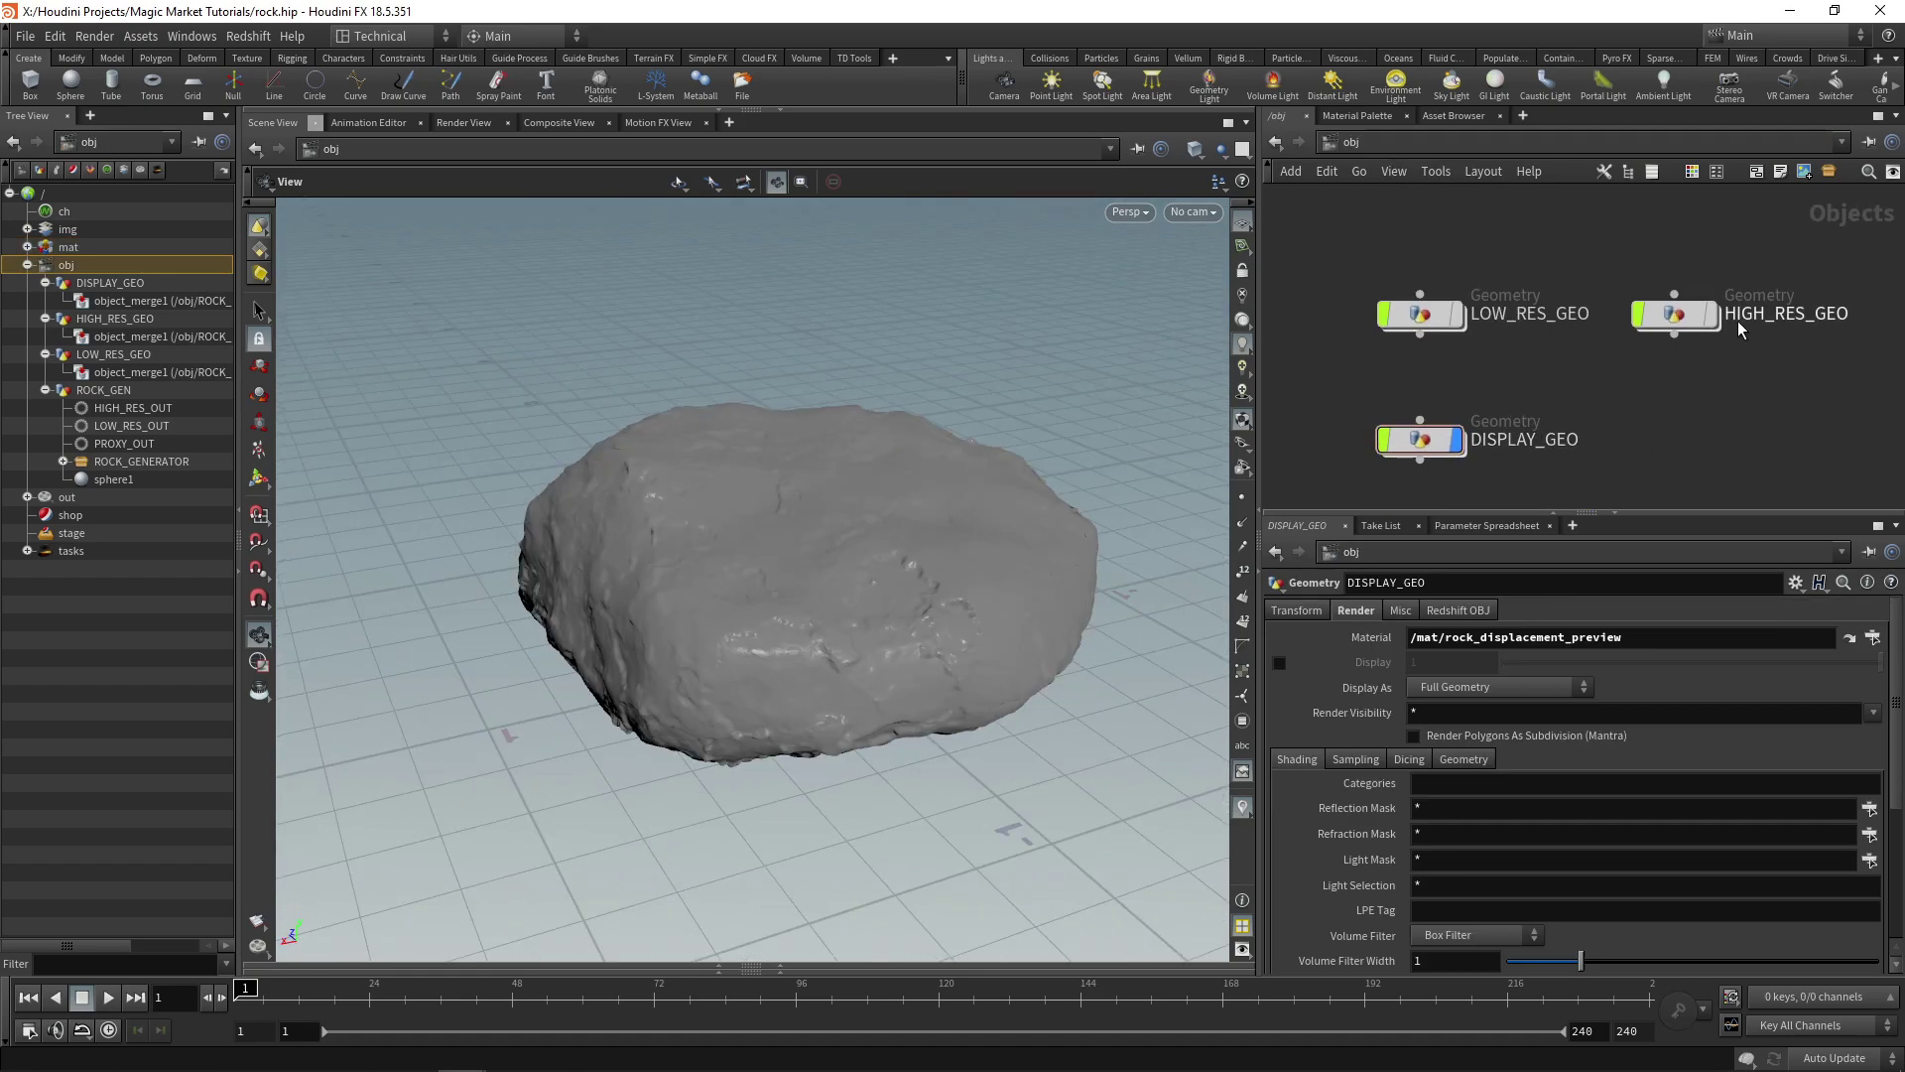
- Duplicate HIGH_RES_GEO, place the copy next to DISPLAY_GEO in the network, and turn on its display
mouse_move(1457, 451)
scroll(1457, 449, down, 4)
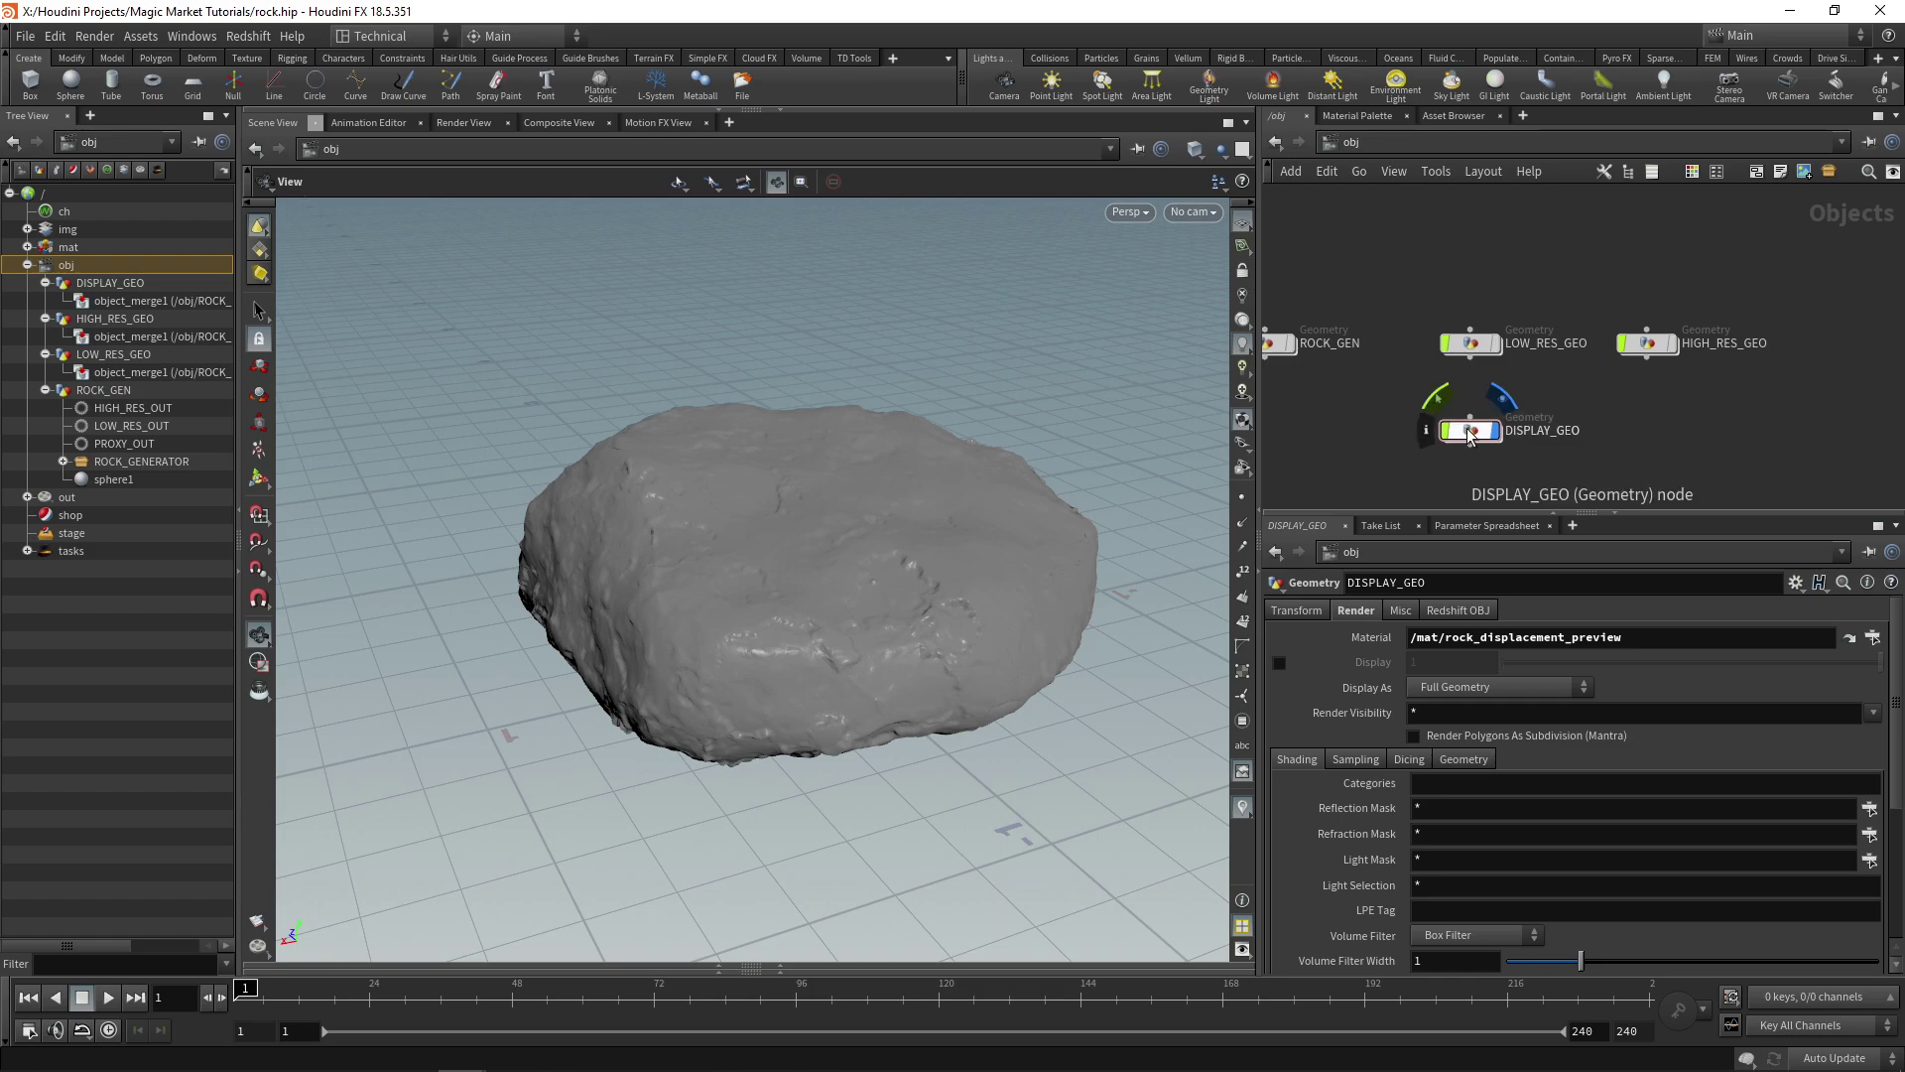
scroll(1633, 415, up, 2)
scroll(1684, 413, down, 2)
middle_drag(1668, 409, 1625, 397)
drag(1613, 355, 1587, 430)
scroll(1623, 444, up, 2)
click(1618, 426)
- Move the duplicated high-resolution rock beside the display rock for a side-by-side comparison
drag(706, 497, 815, 494)
click(258, 478)
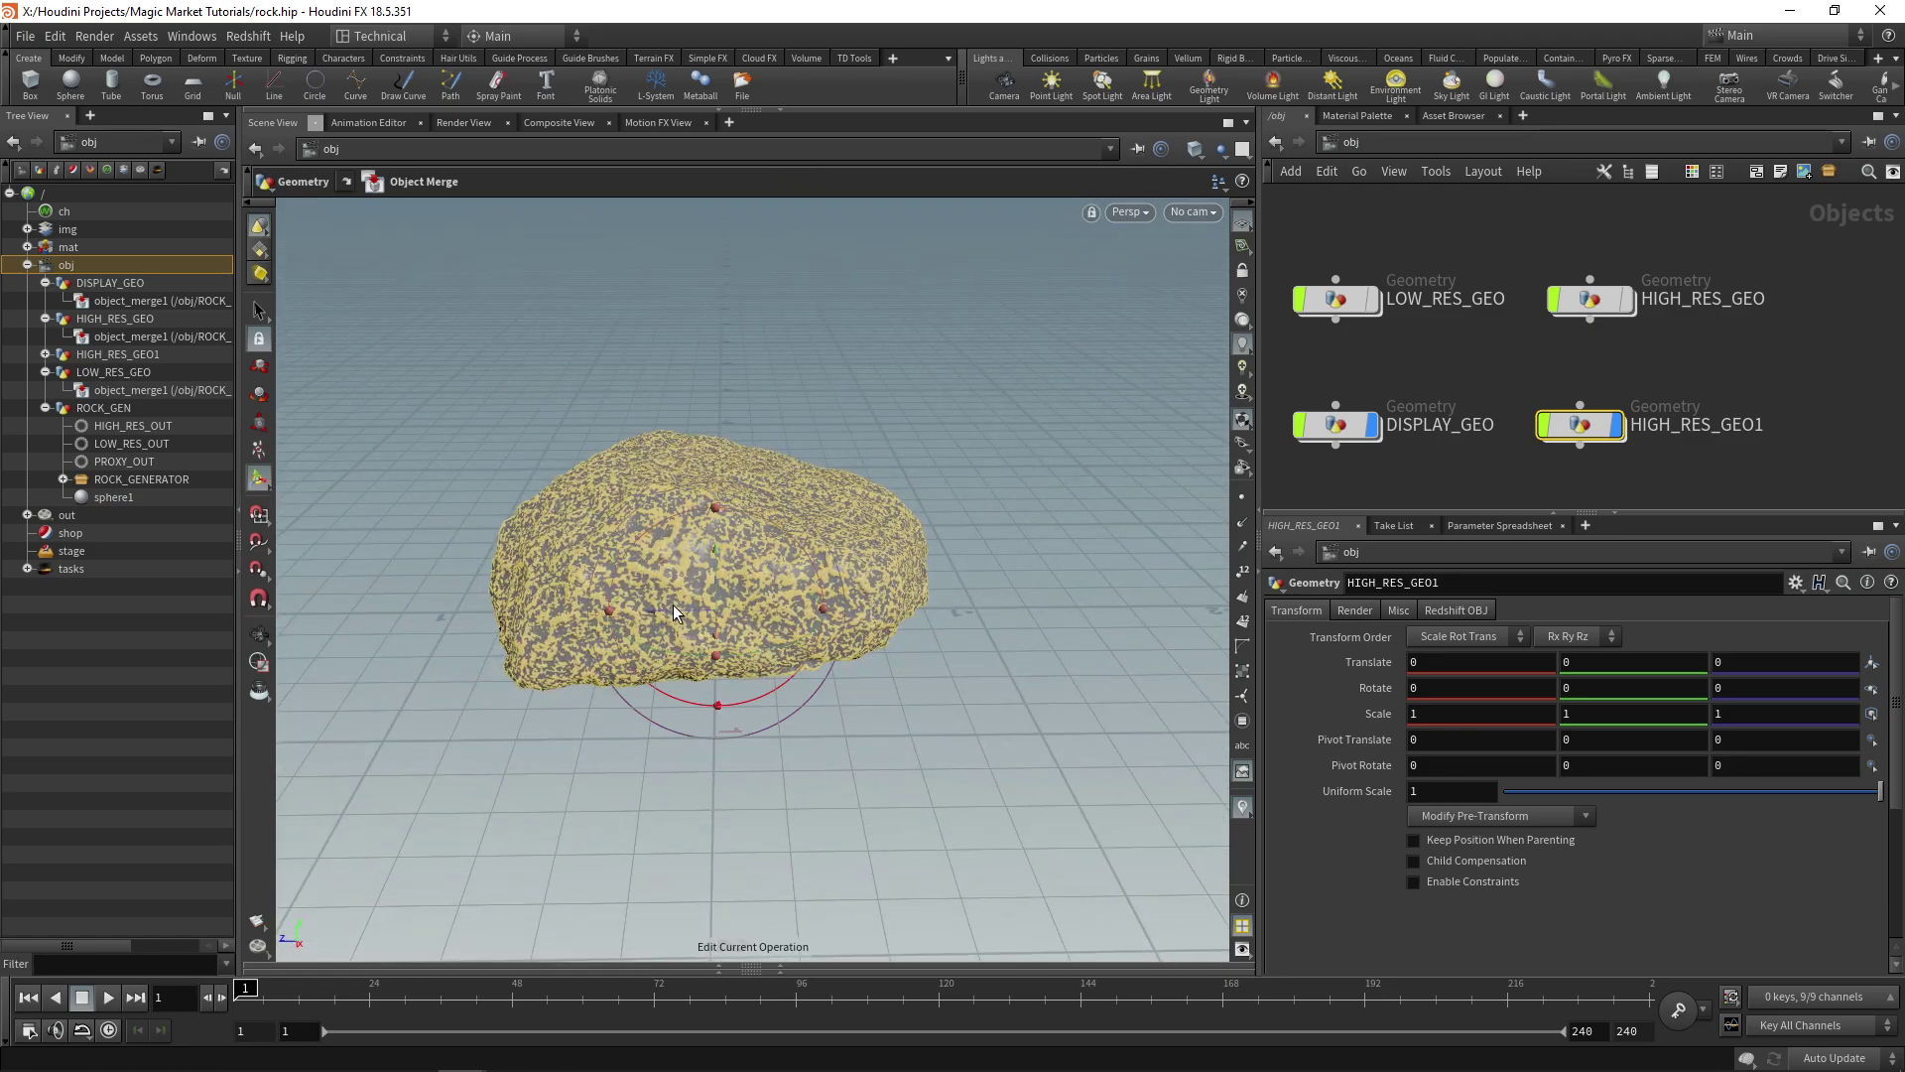
drag(671, 606, 1102, 607)
key(Escape)
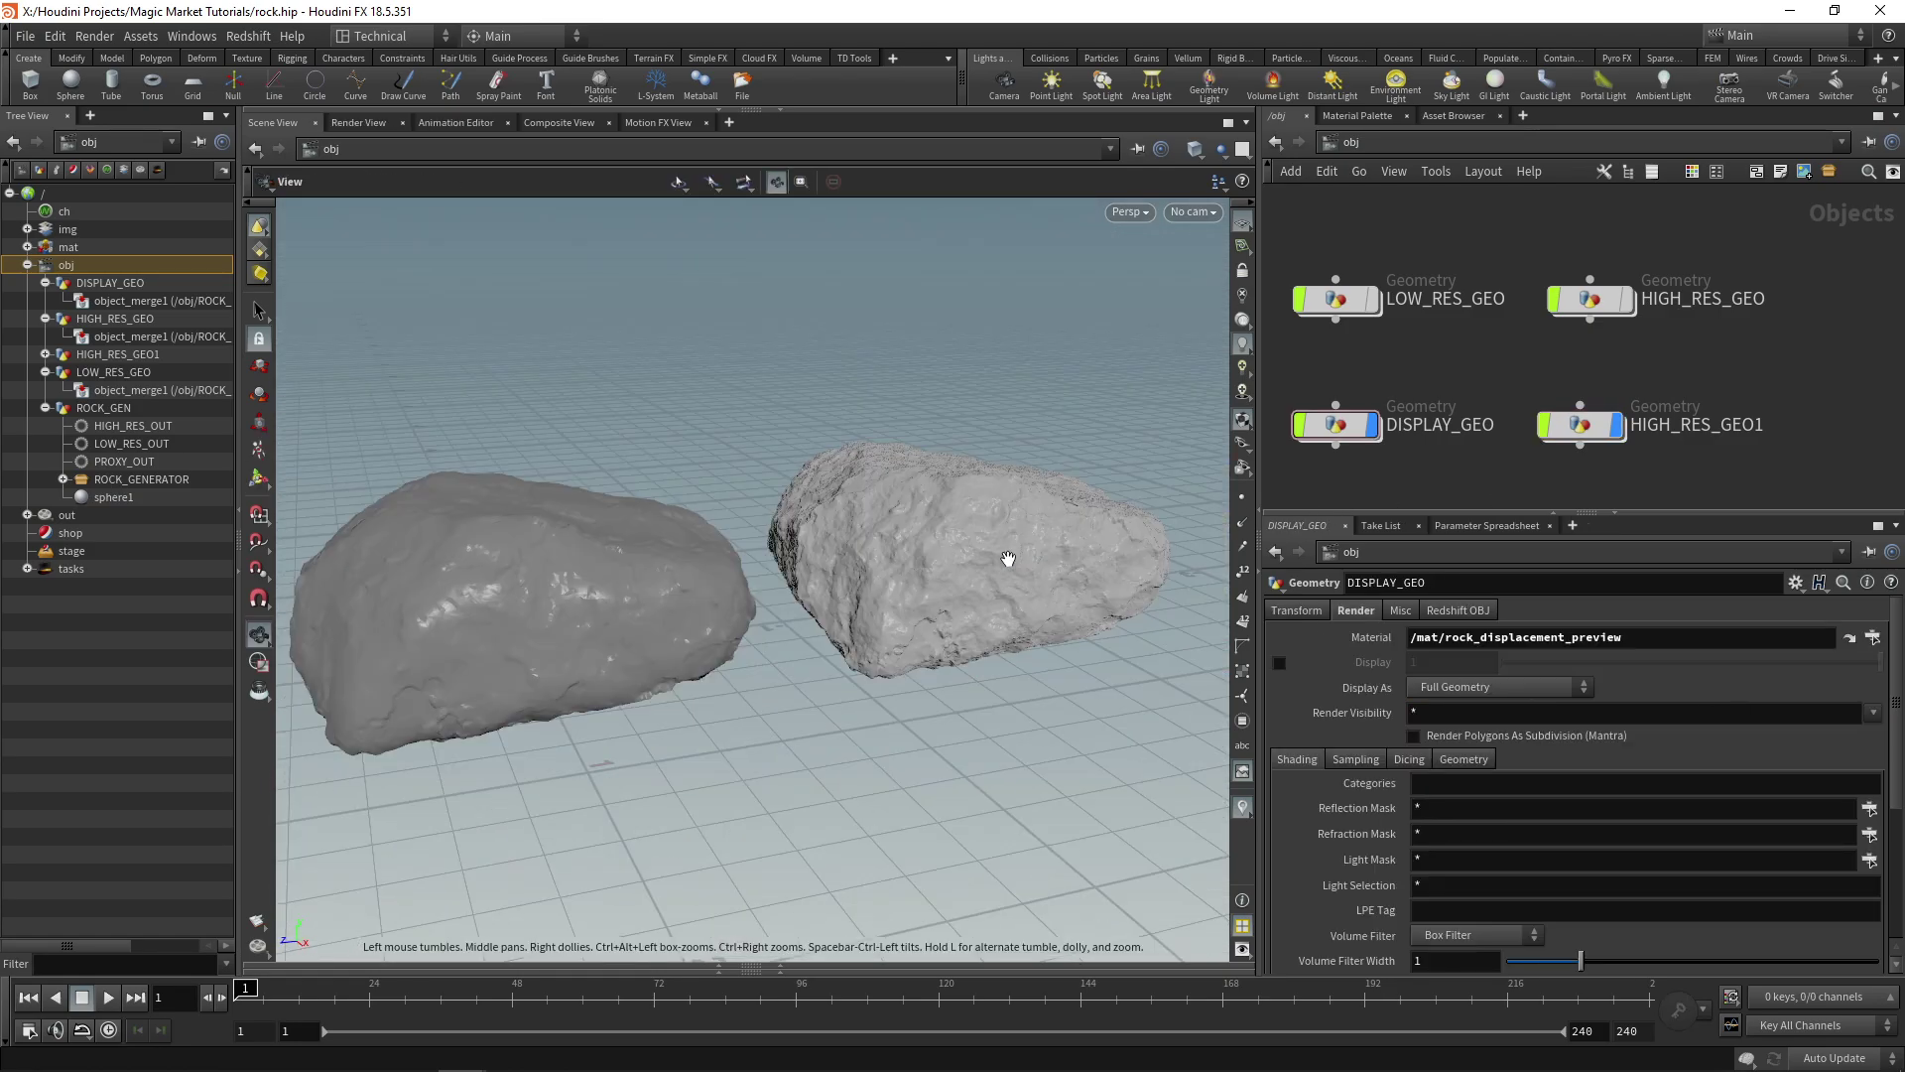
drag(751, 530, 995, 480)
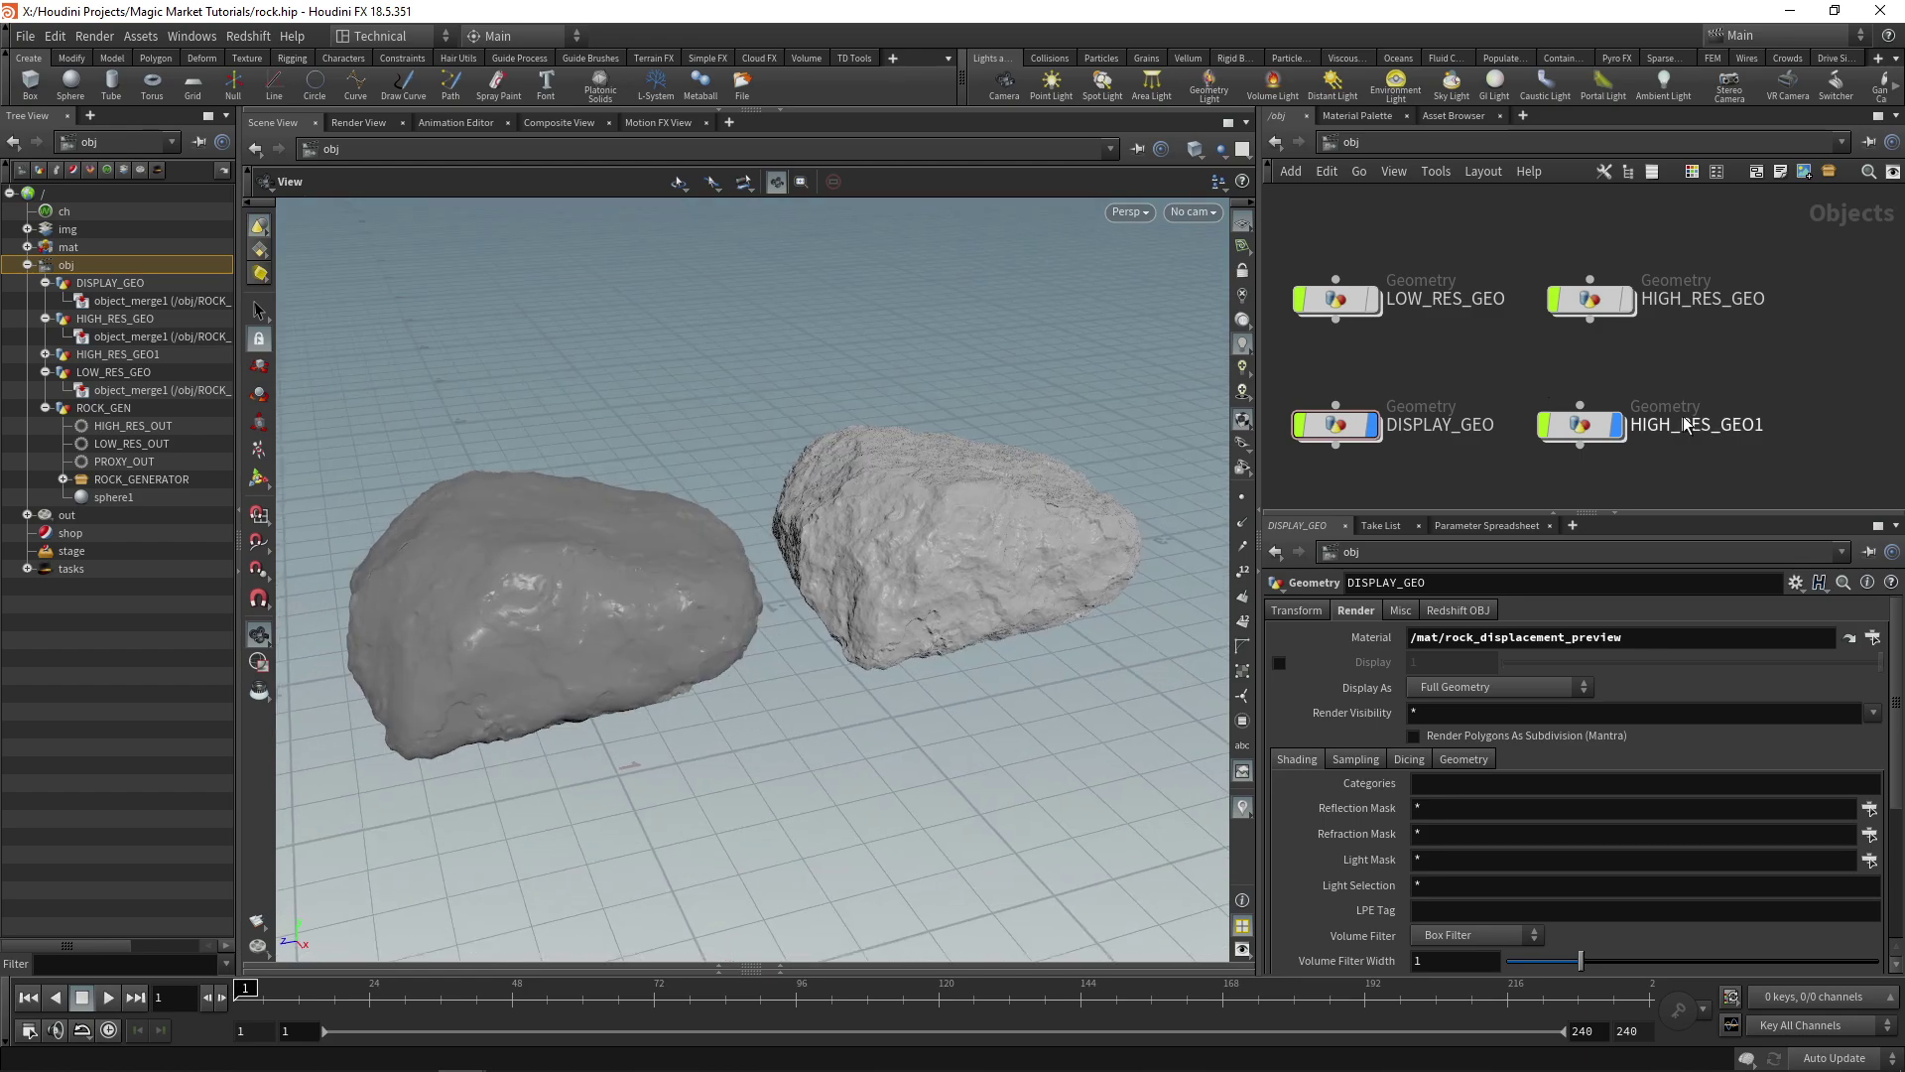
- Change the base color of the rock_displacement_preview material to white
scroll(1687, 427, down, 2)
click(1409, 418)
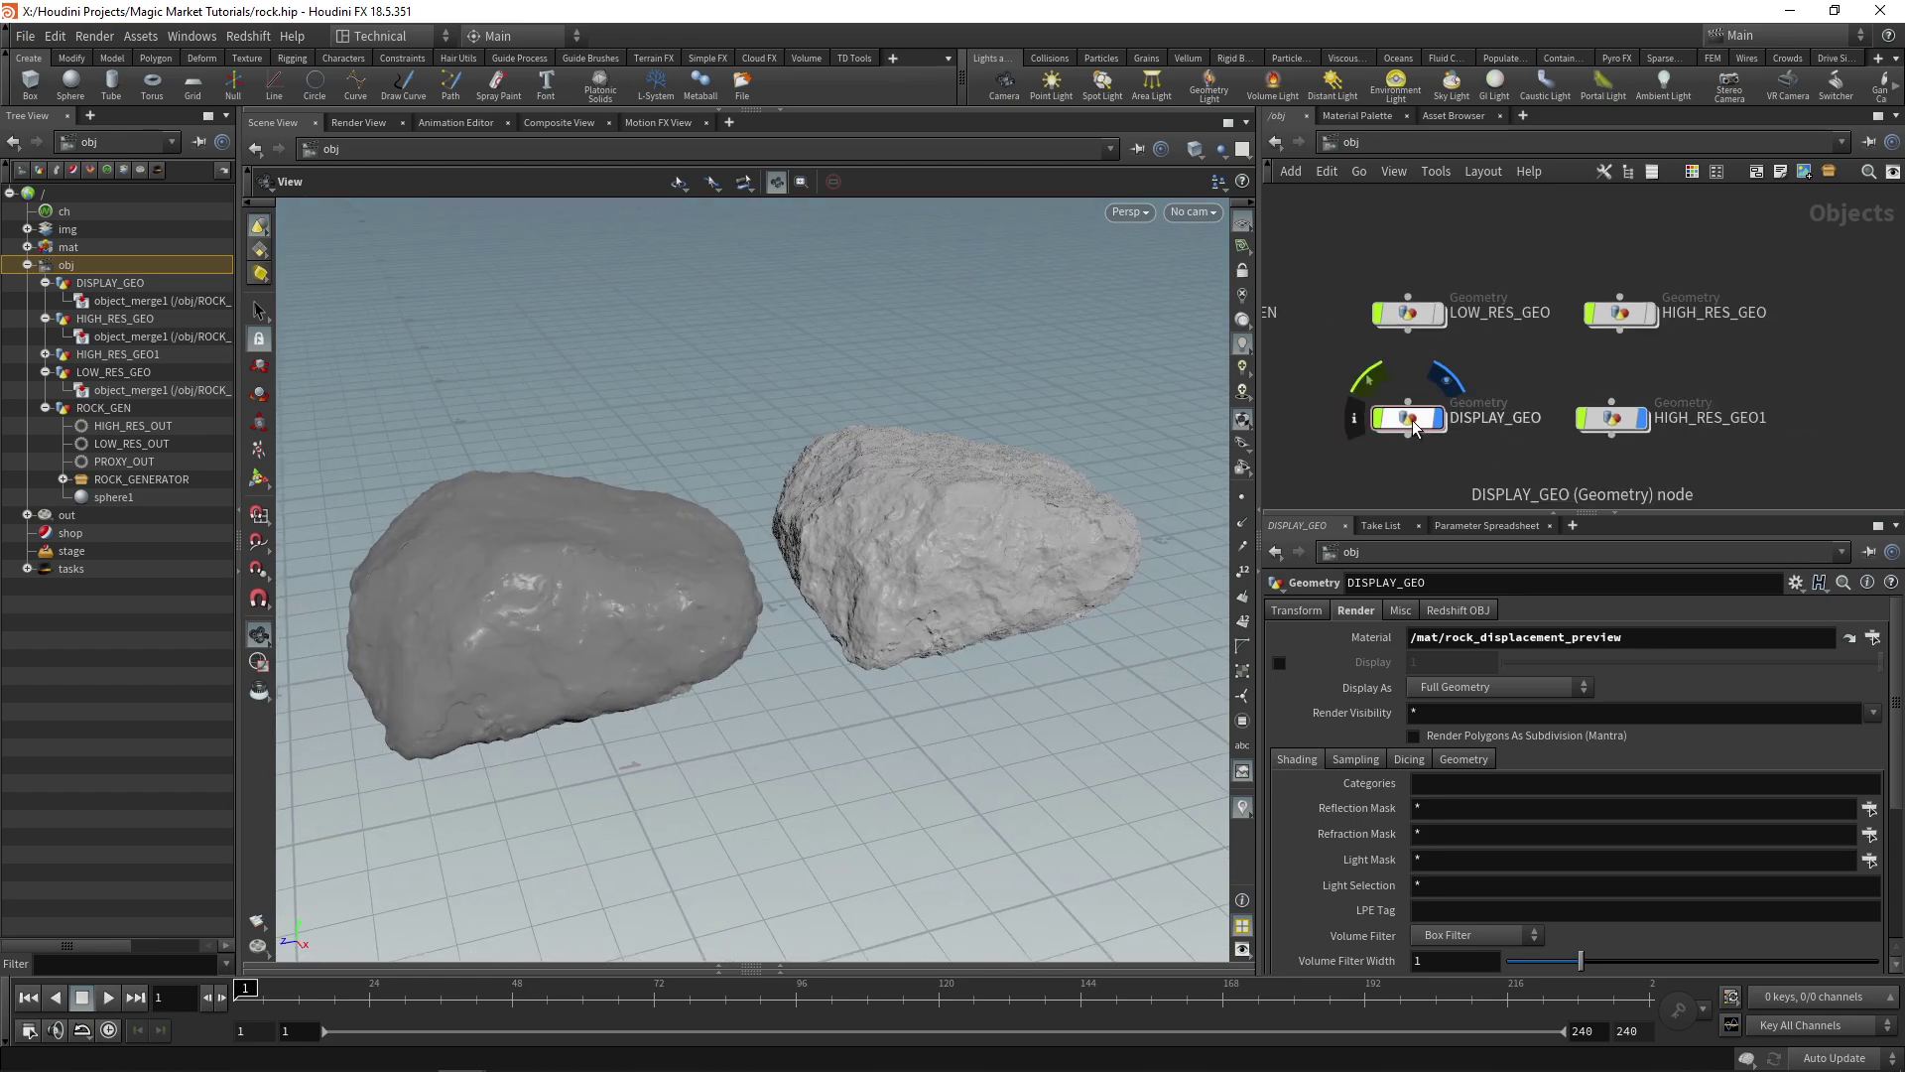
click(1358, 116)
click(1491, 248)
scroll(1379, 715, up, 3)
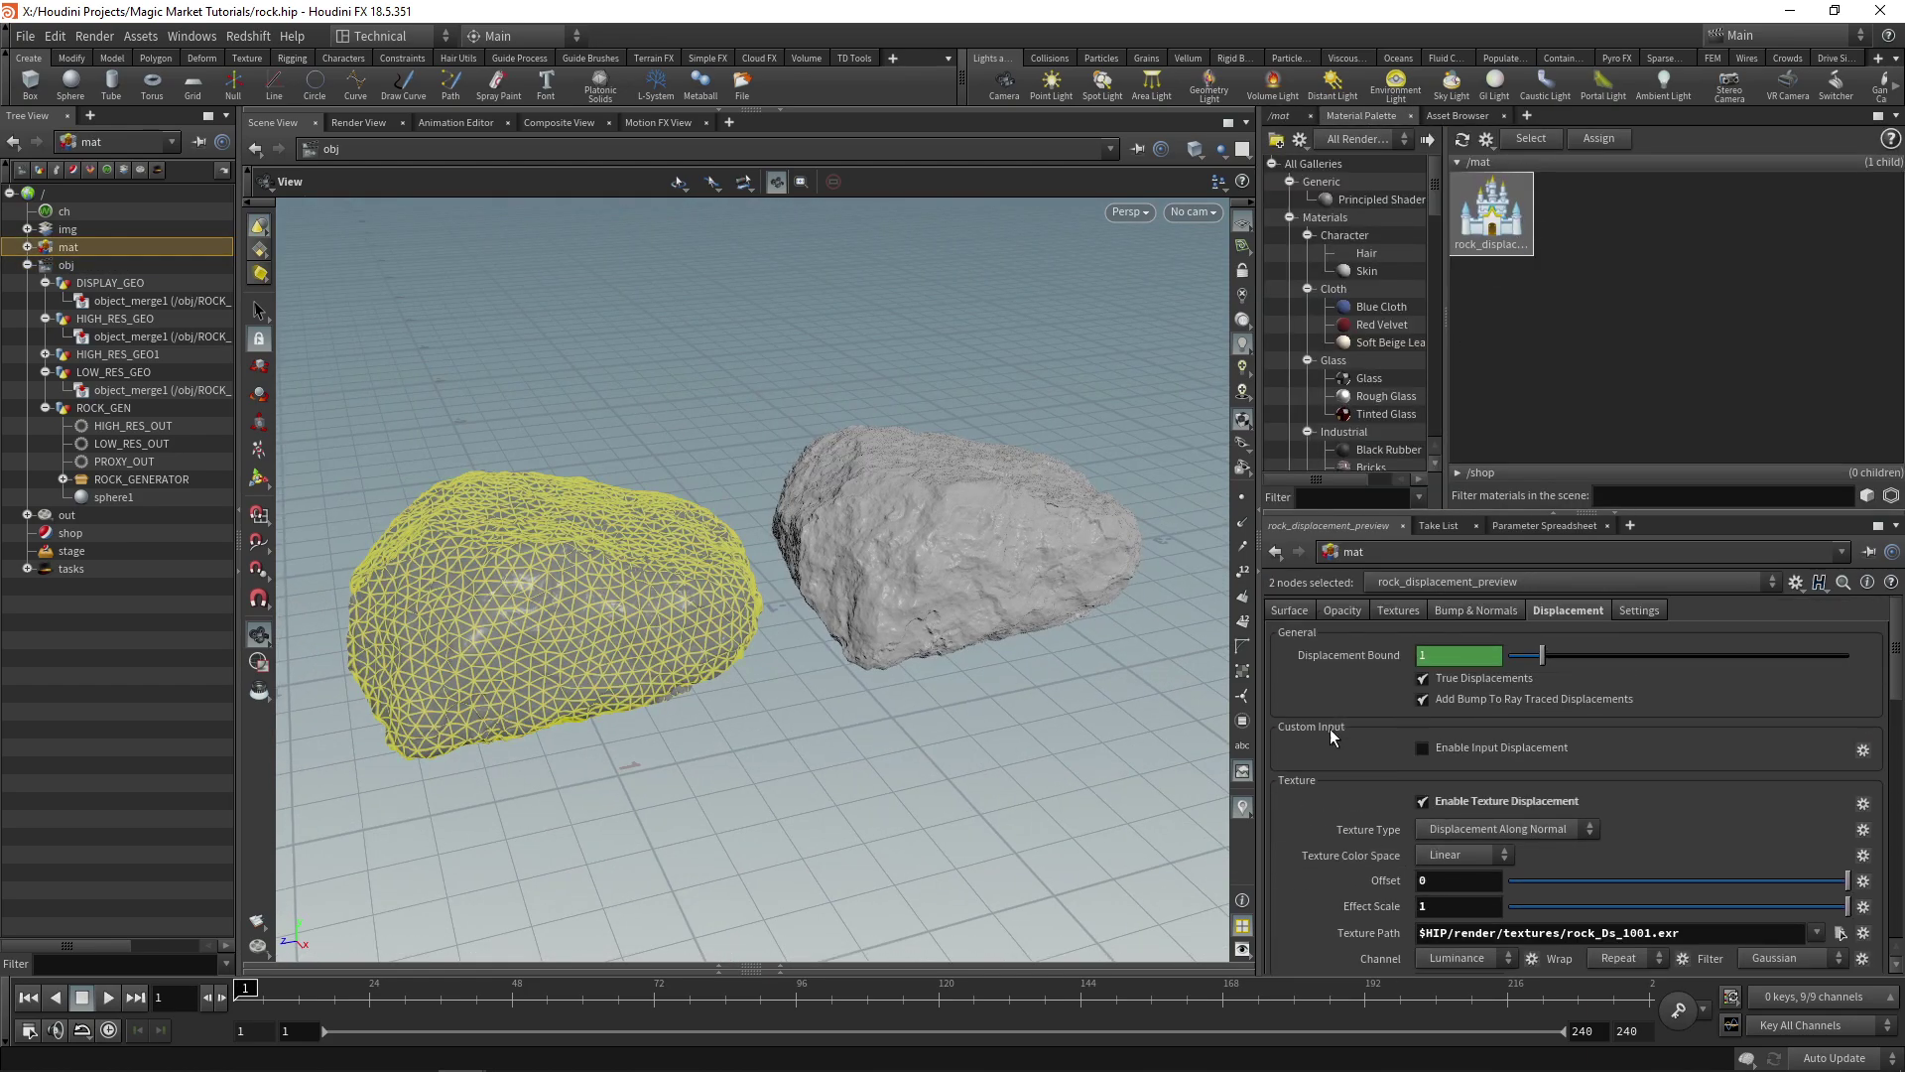
click(1306, 610)
click(1445, 659)
drag(1607, 781, 1754, 762)
click(1714, 457)
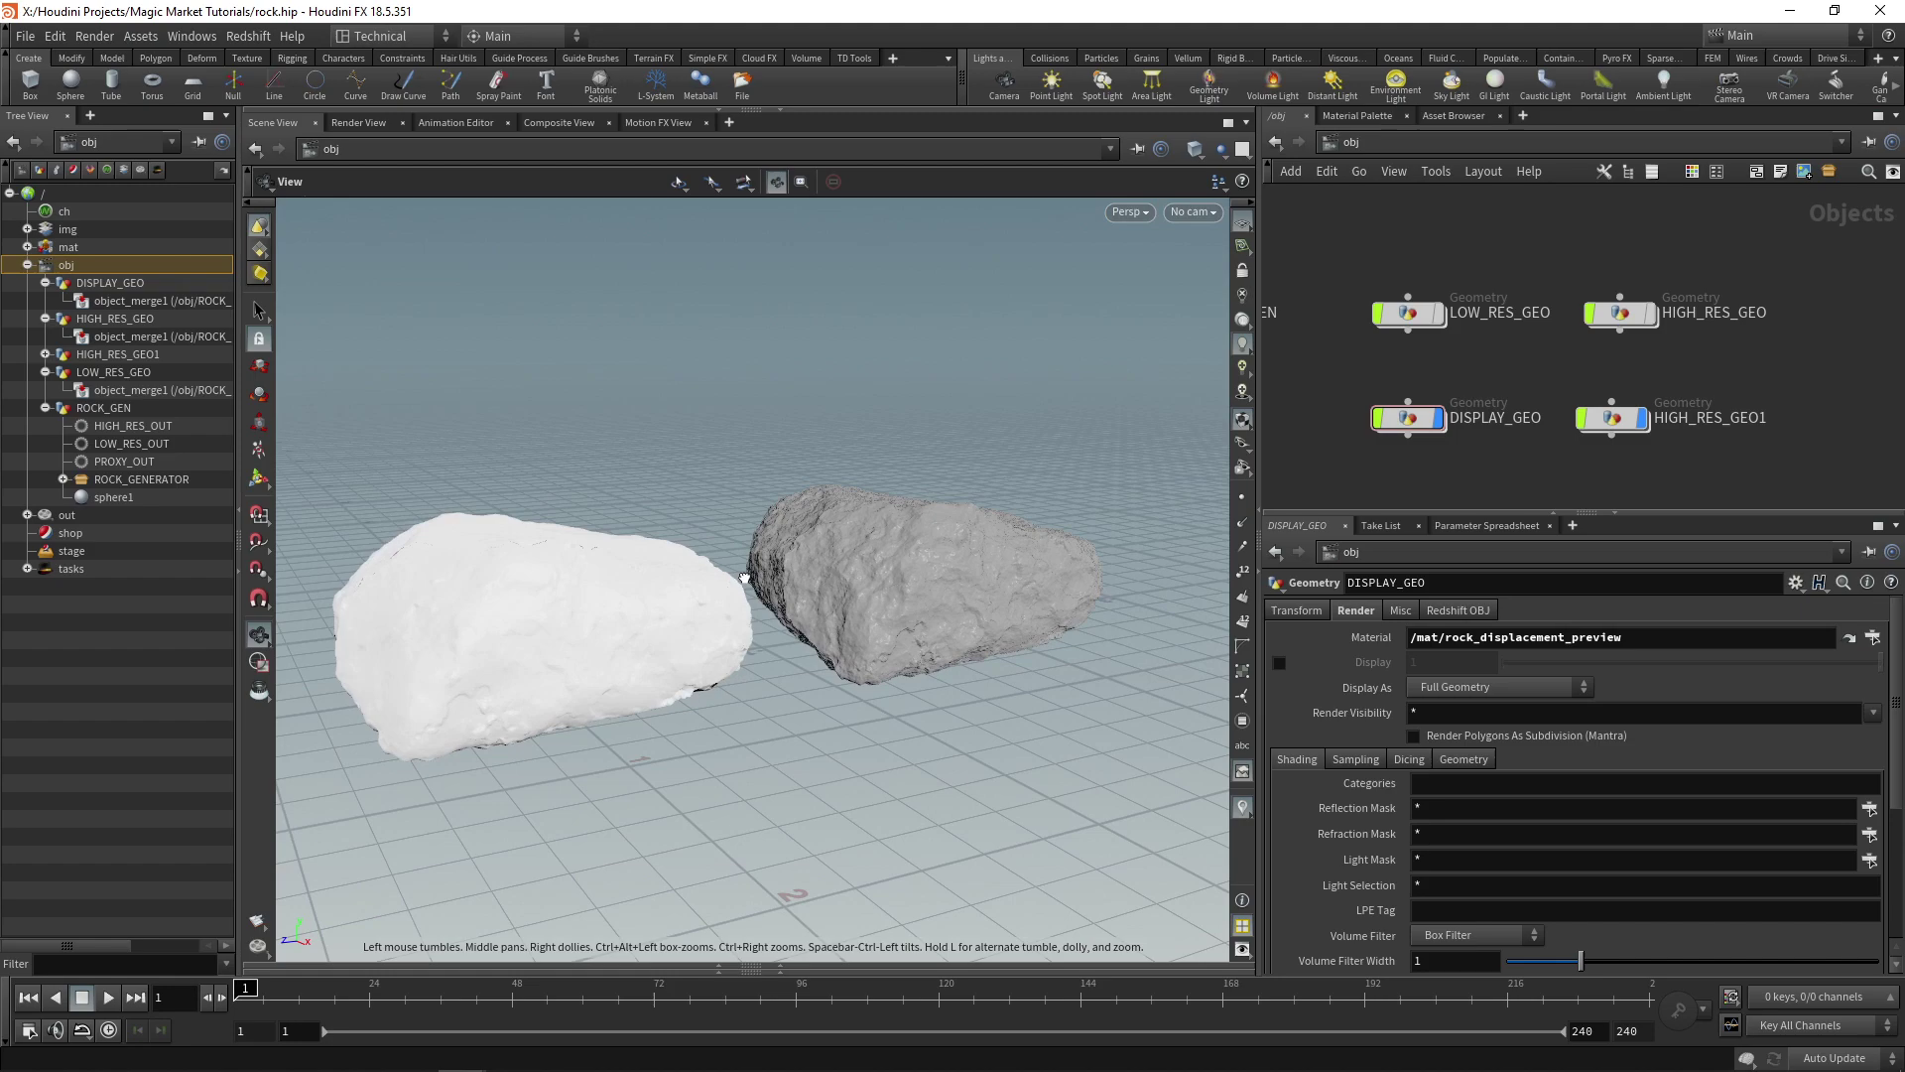
- Add a camera framing both rocks and an area light aimed at them from a different viewpoint
drag(795, 584, 787, 625)
right_drag(788, 626, 821, 605)
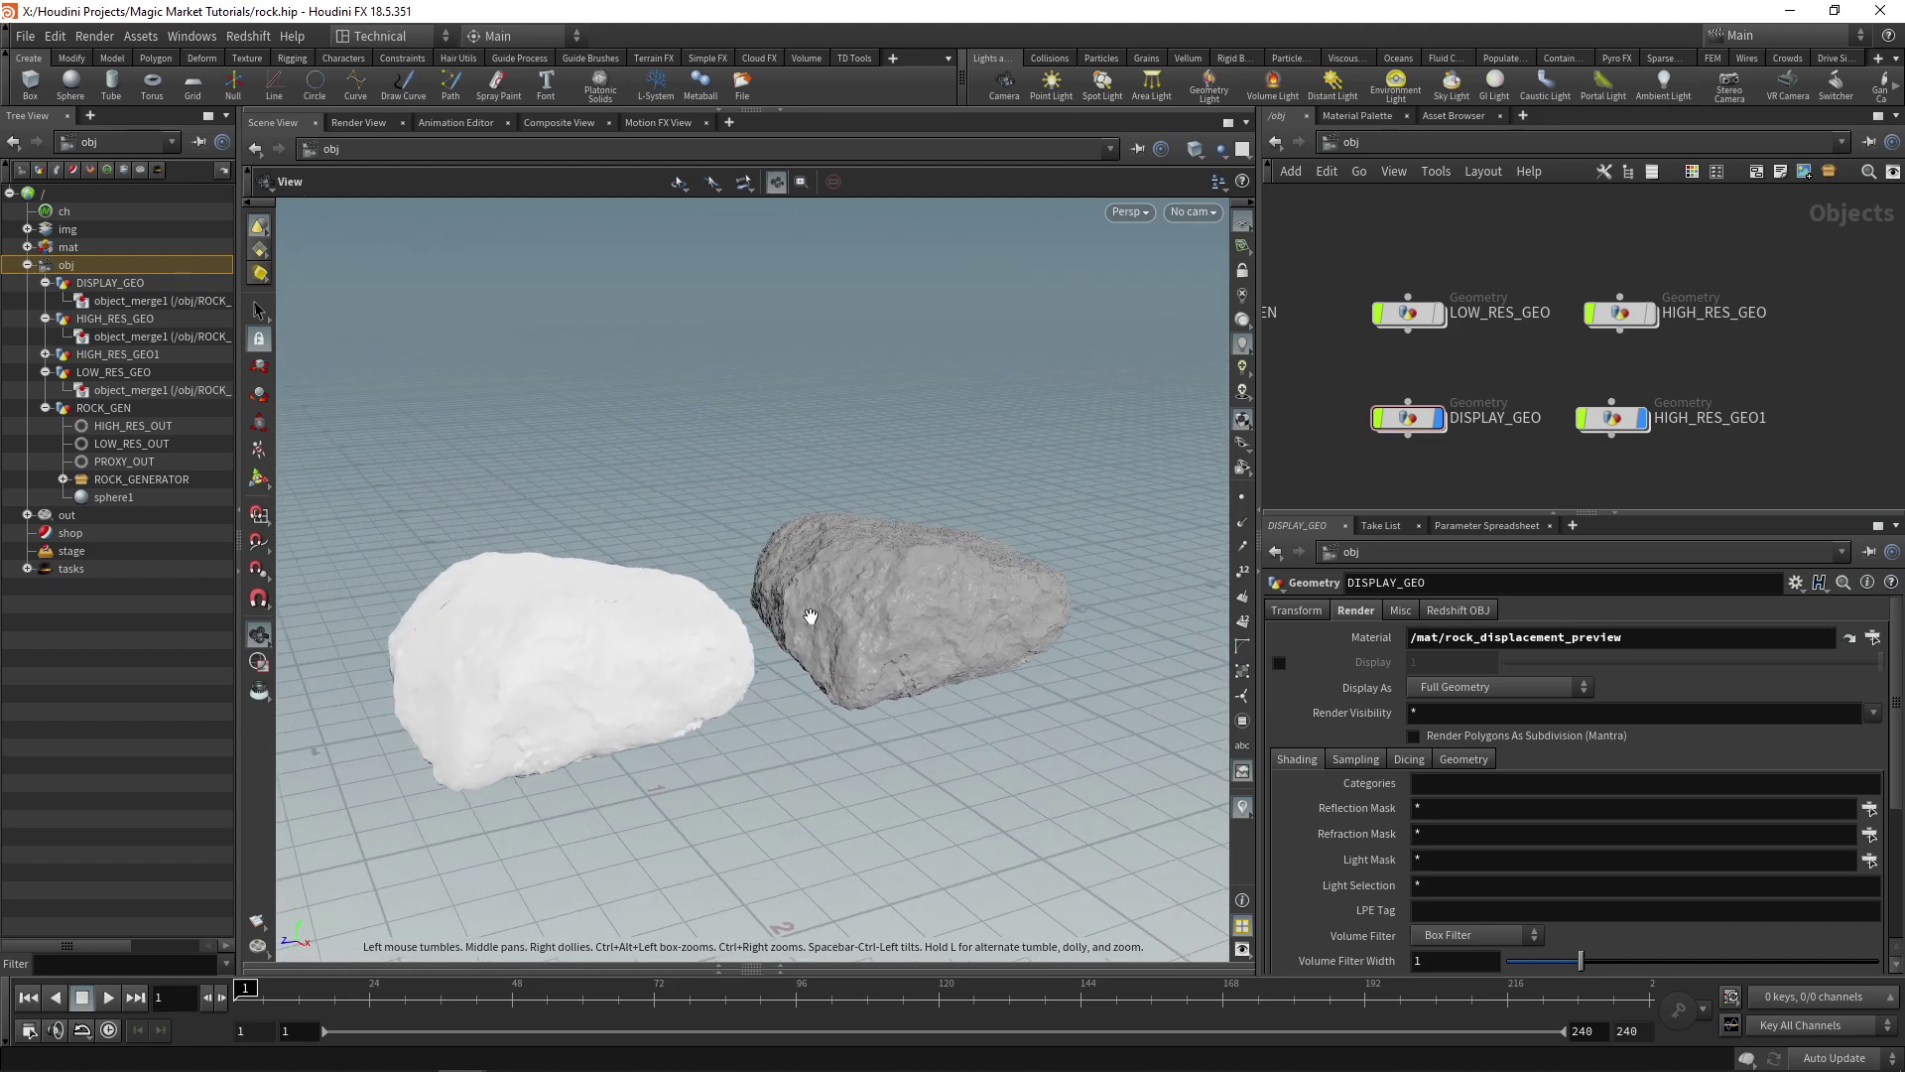
ctrl+click(1004, 87)
drag(928, 435, 870, 416)
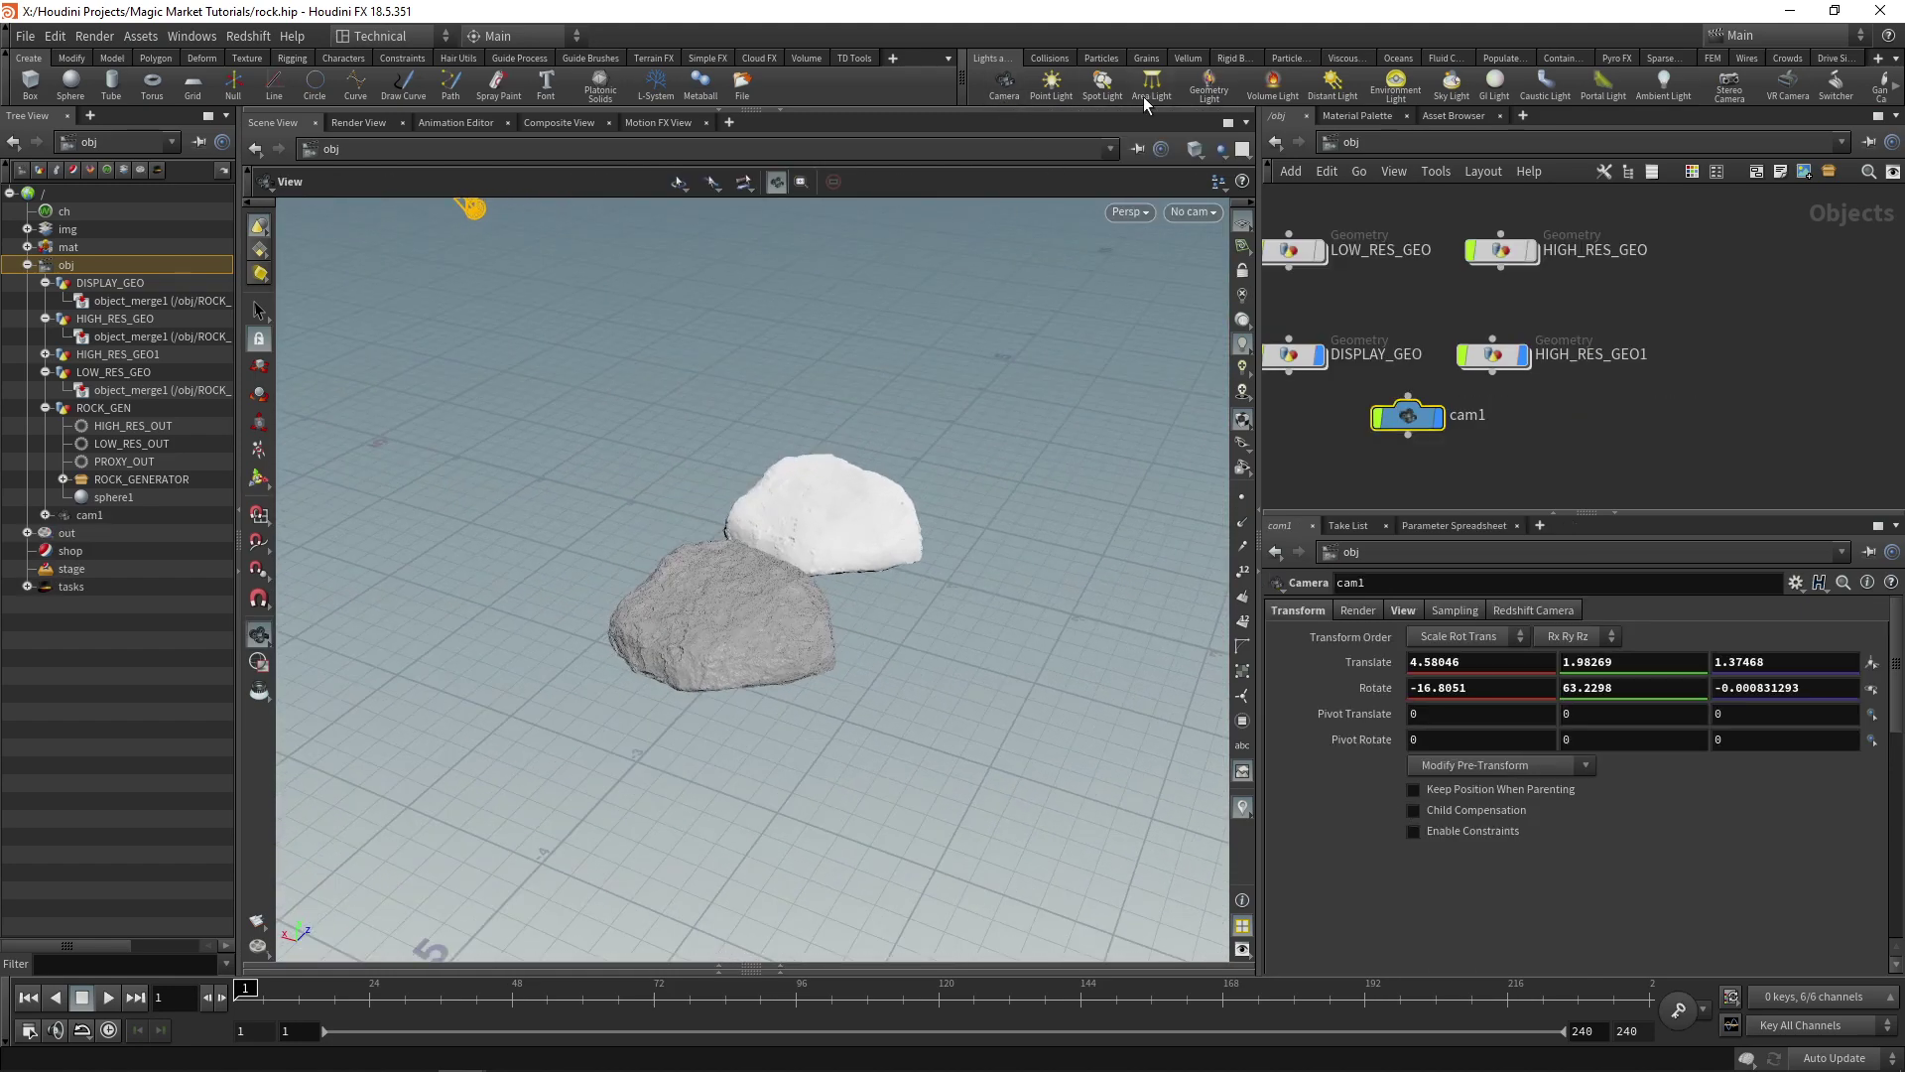
ctrl+click(1148, 97)
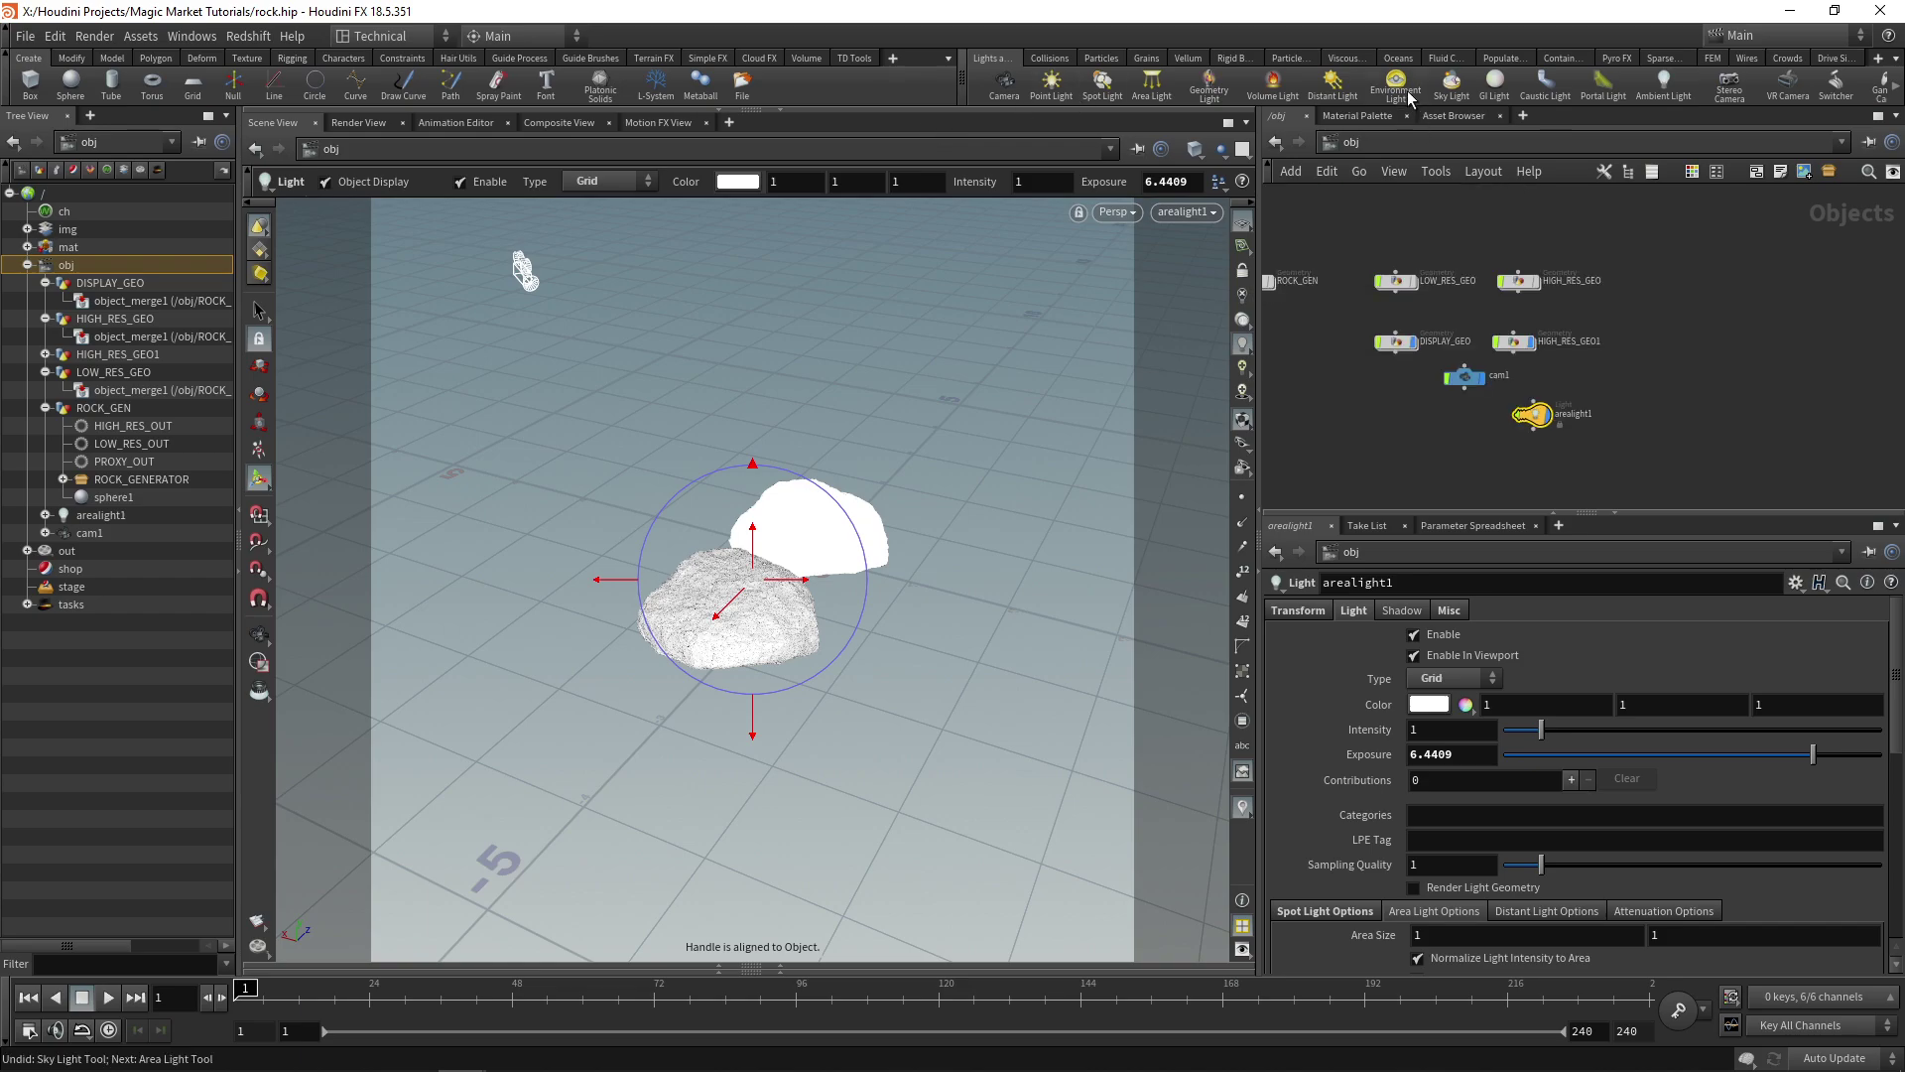
- Add an environment light with E:/HDRIs/greenwich_park_8k.hdr as its environment map
click(1401, 88)
drag(1513, 396, 1413, 416)
click(1872, 712)
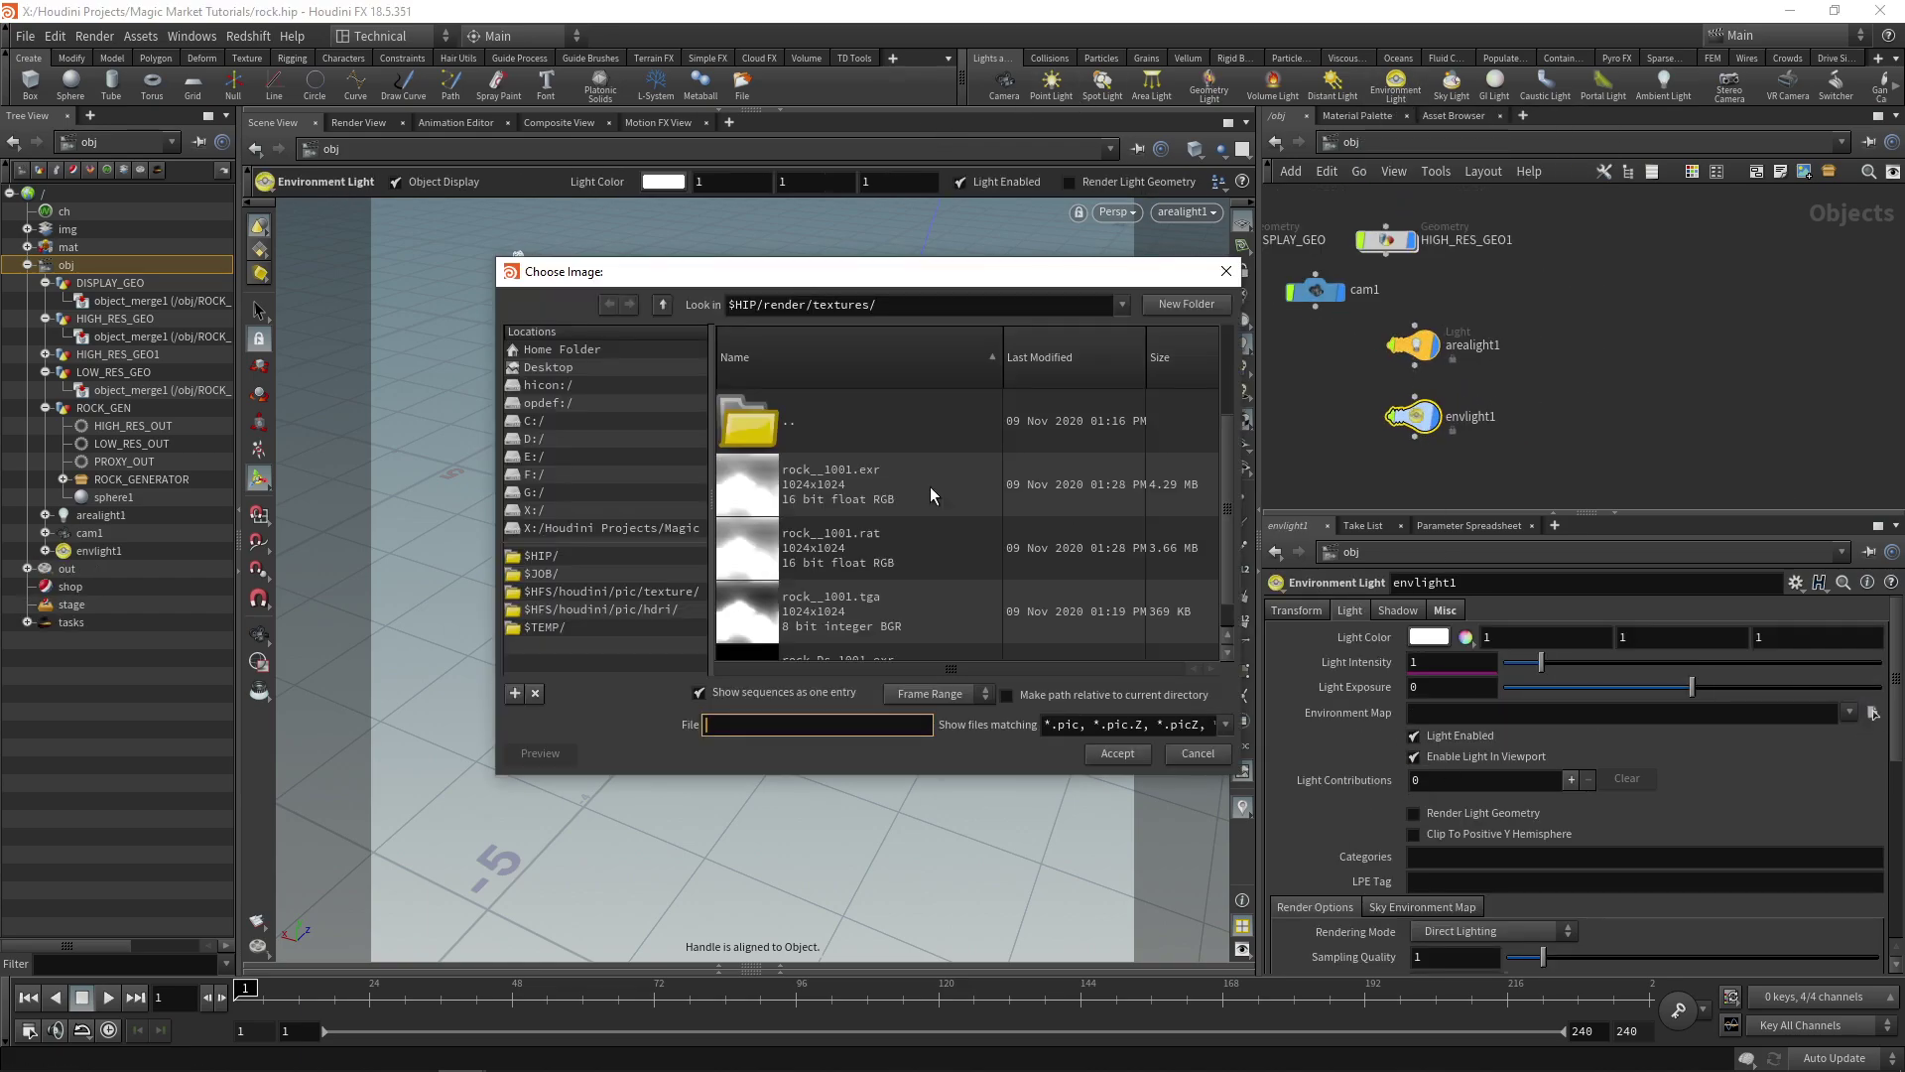
- Render both rocks in the Render View and zoom in on the result
click(381, 127)
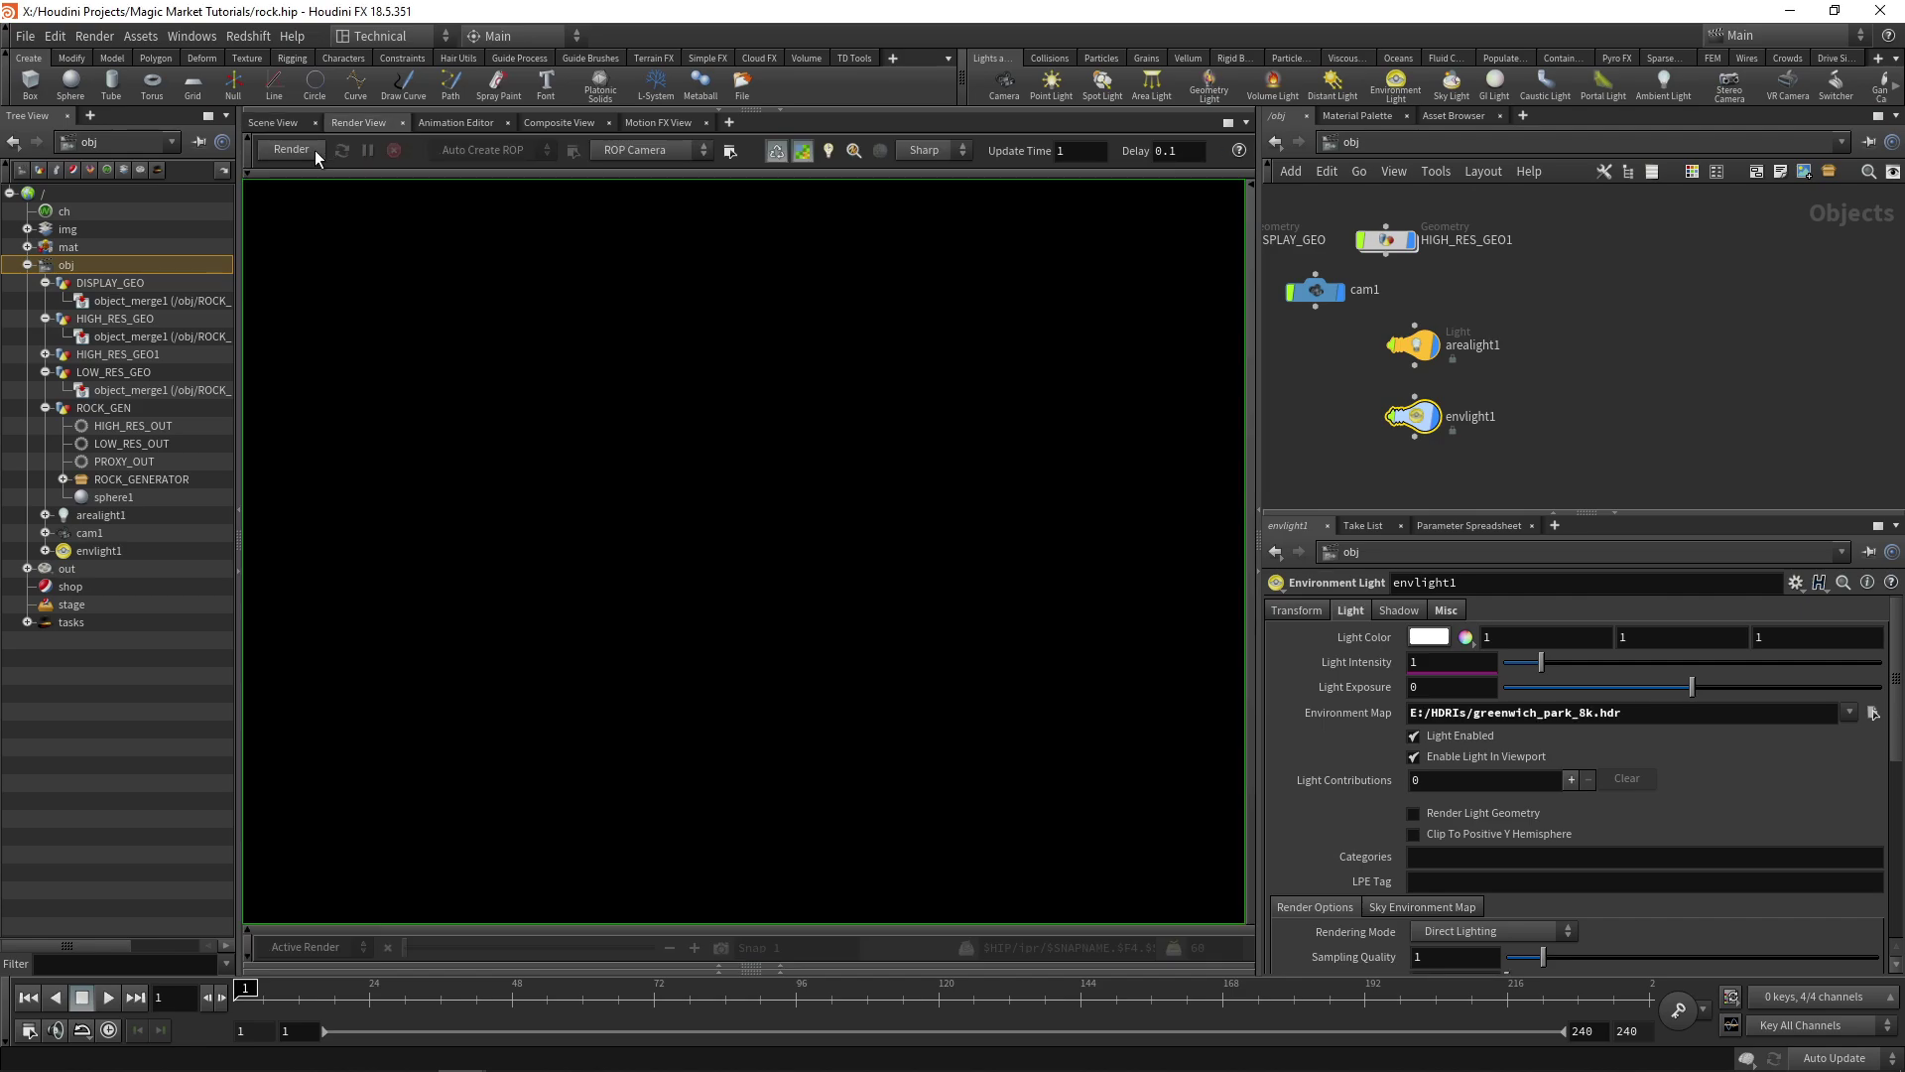
click(288, 150)
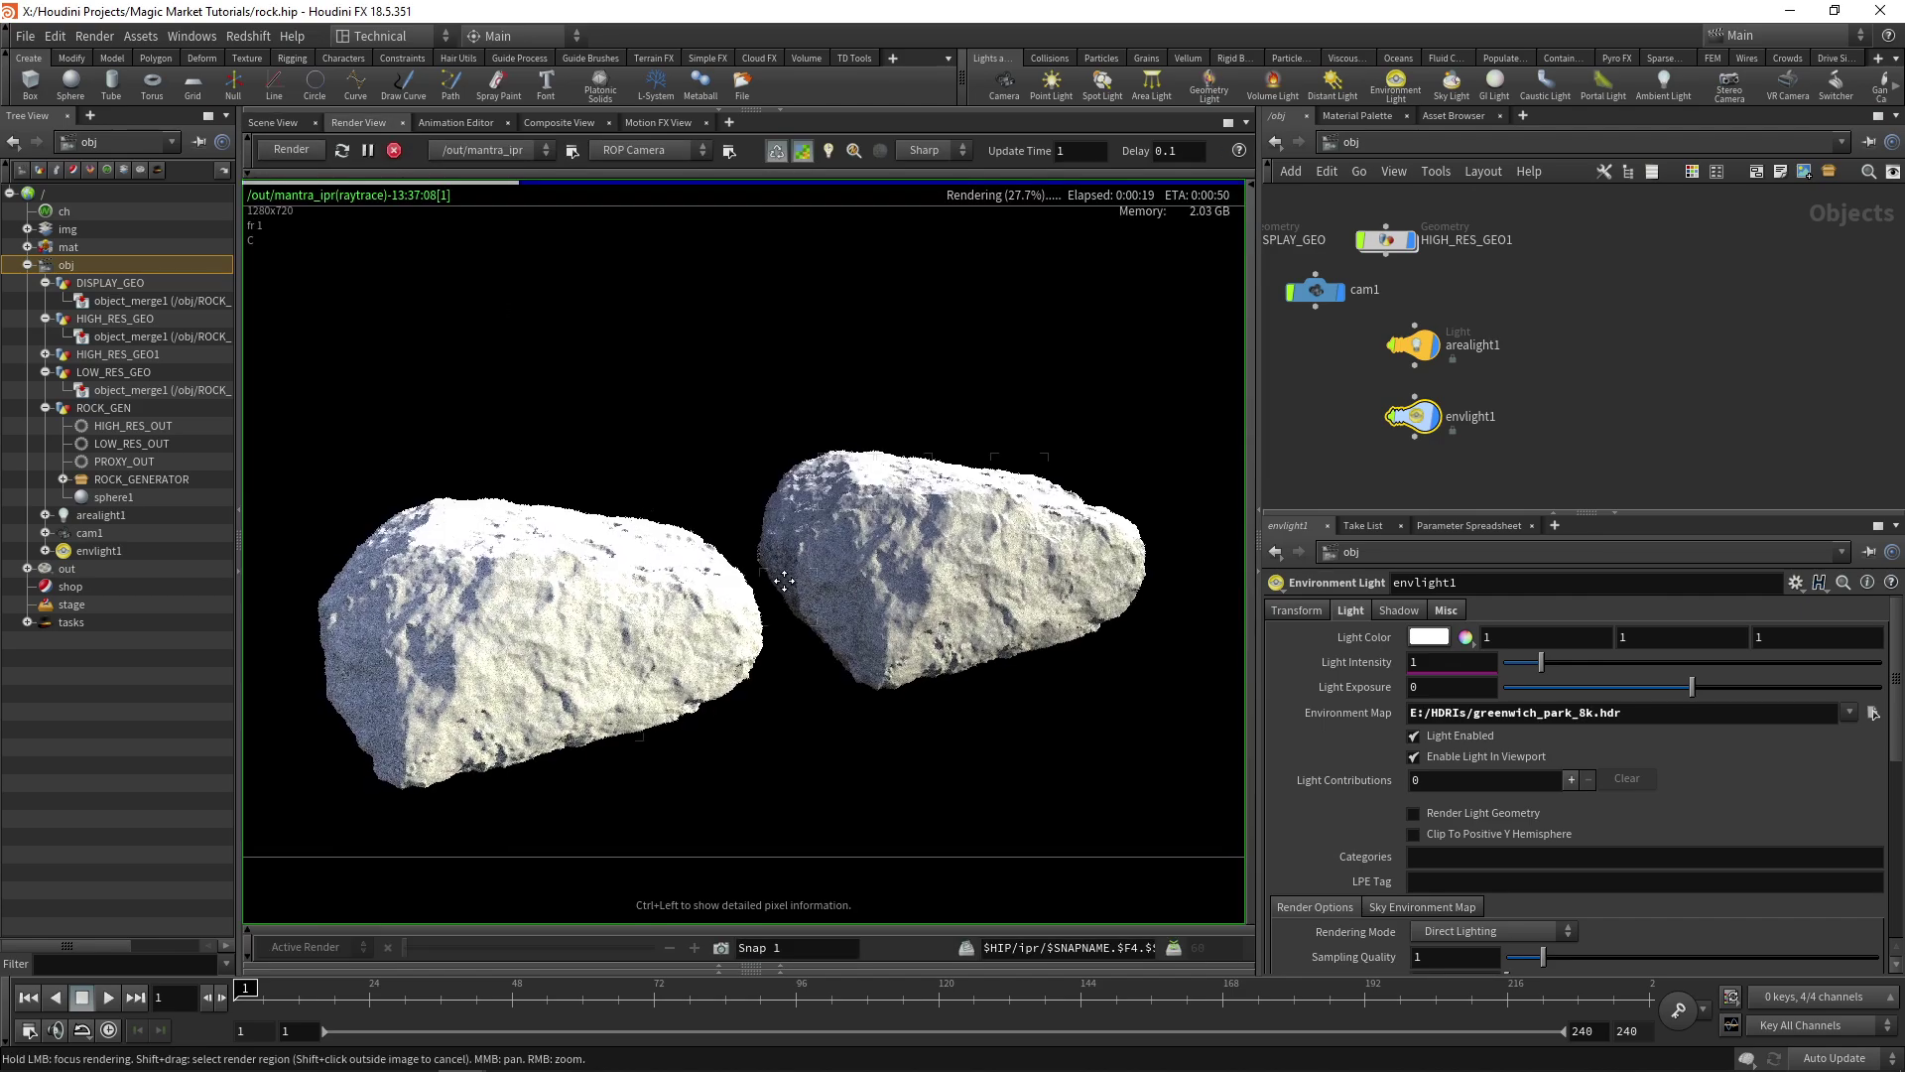
scroll(1391, 284, up, 2)
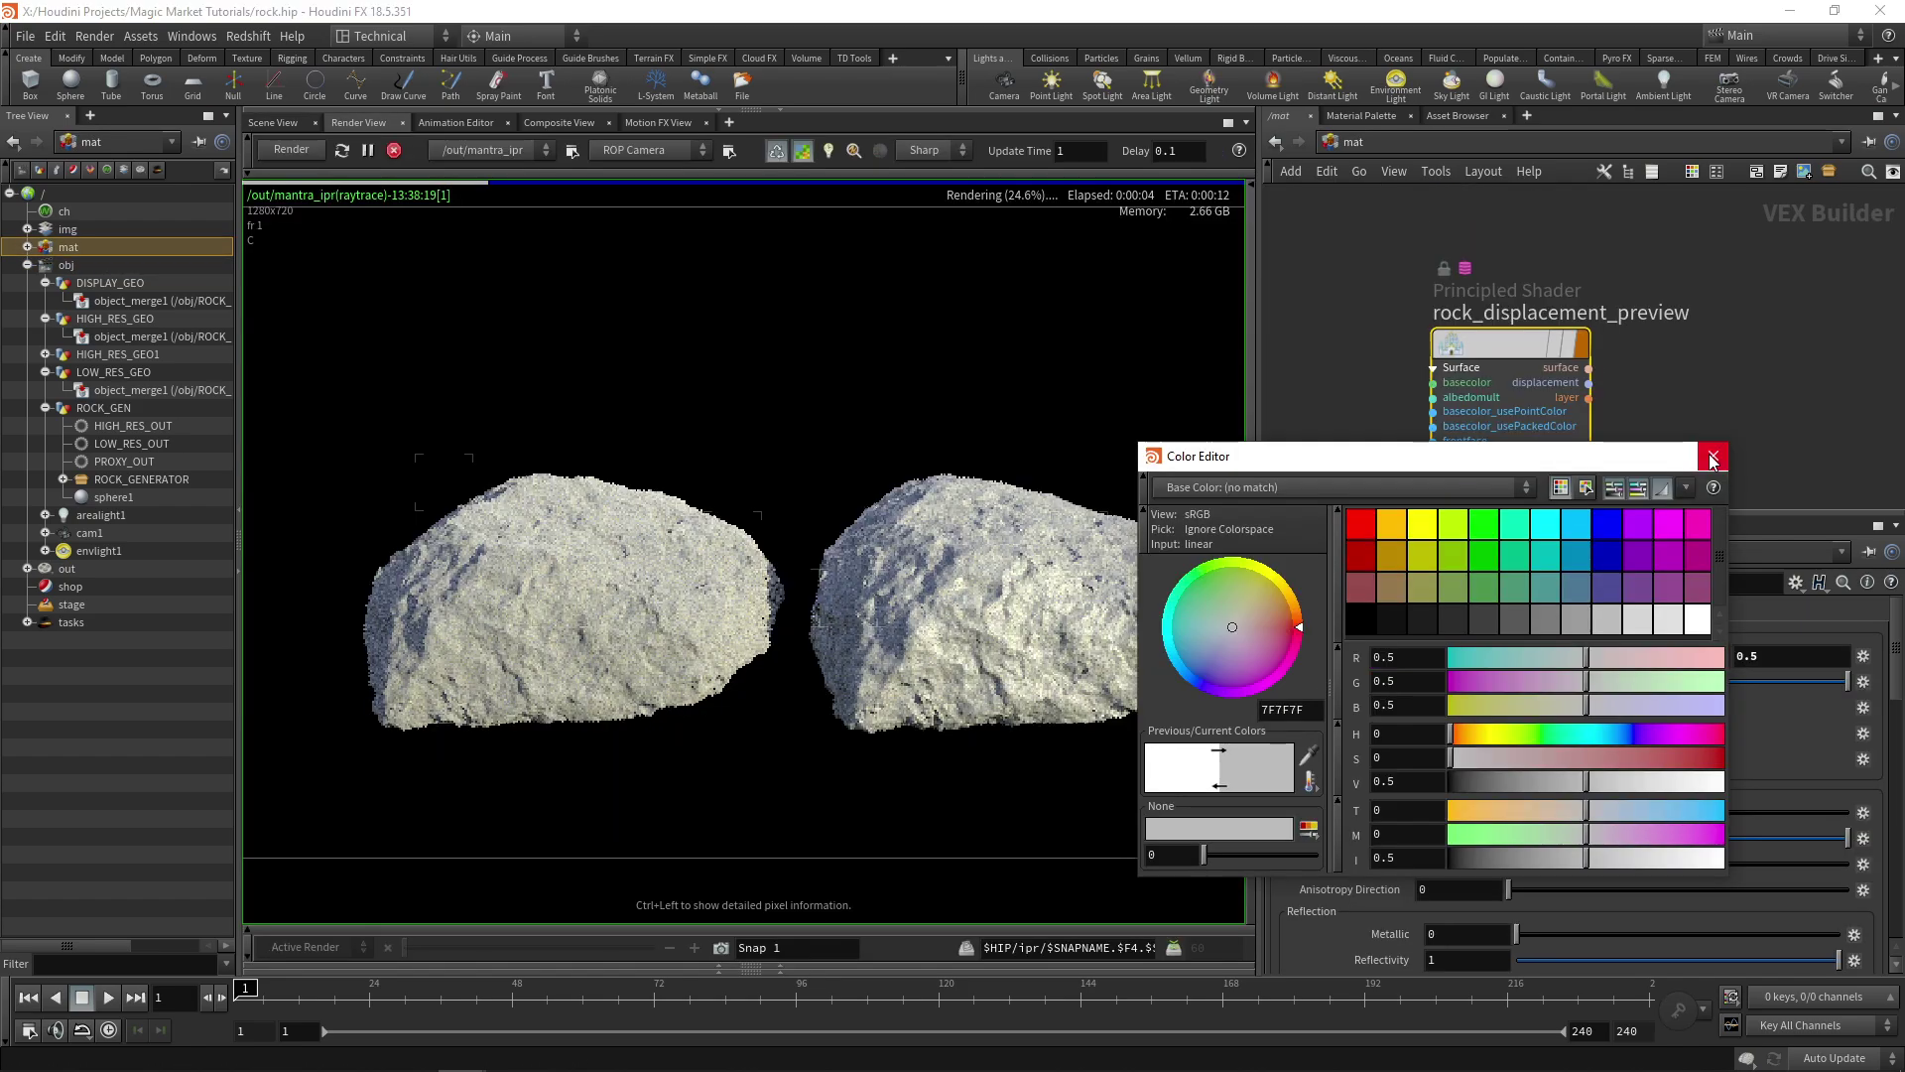
- Set the base color of rock_displacement_preview to 0.5 grey on all three channels
click(1714, 459)
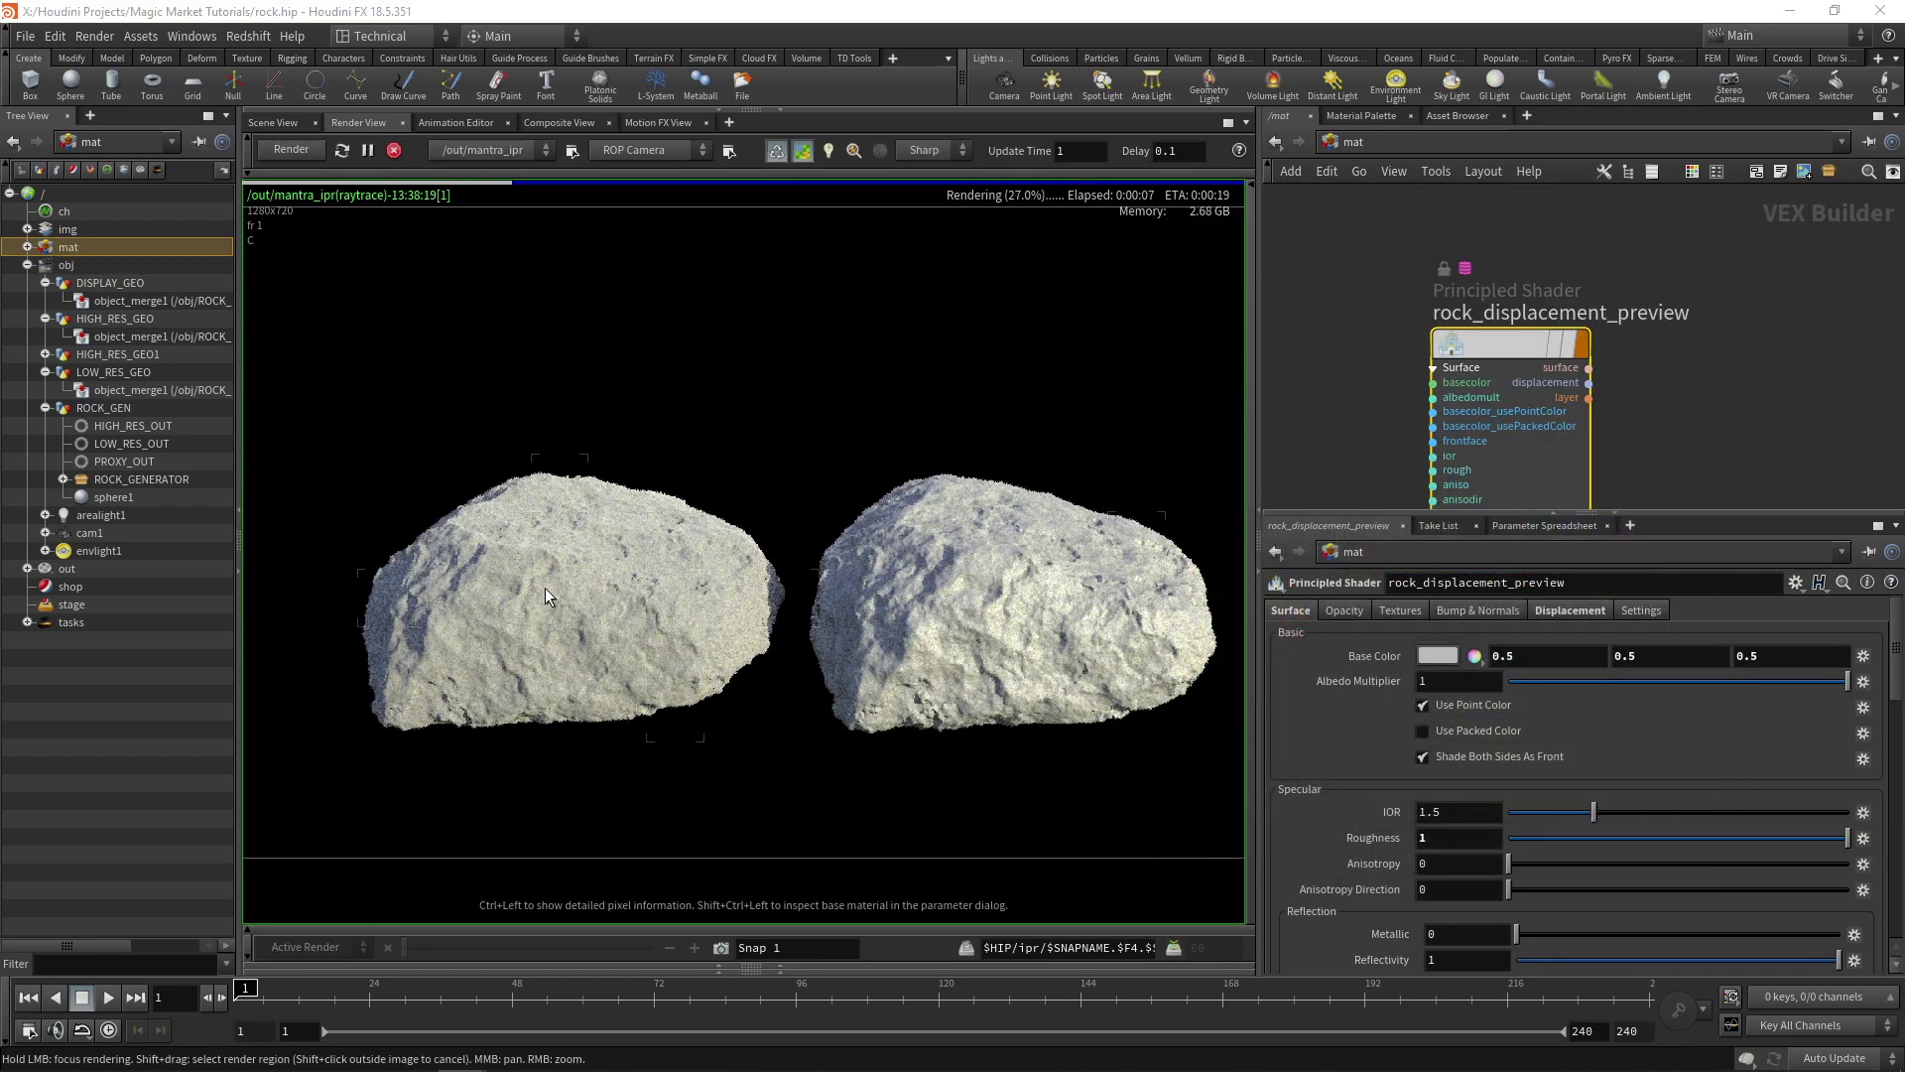
click(1784, 838)
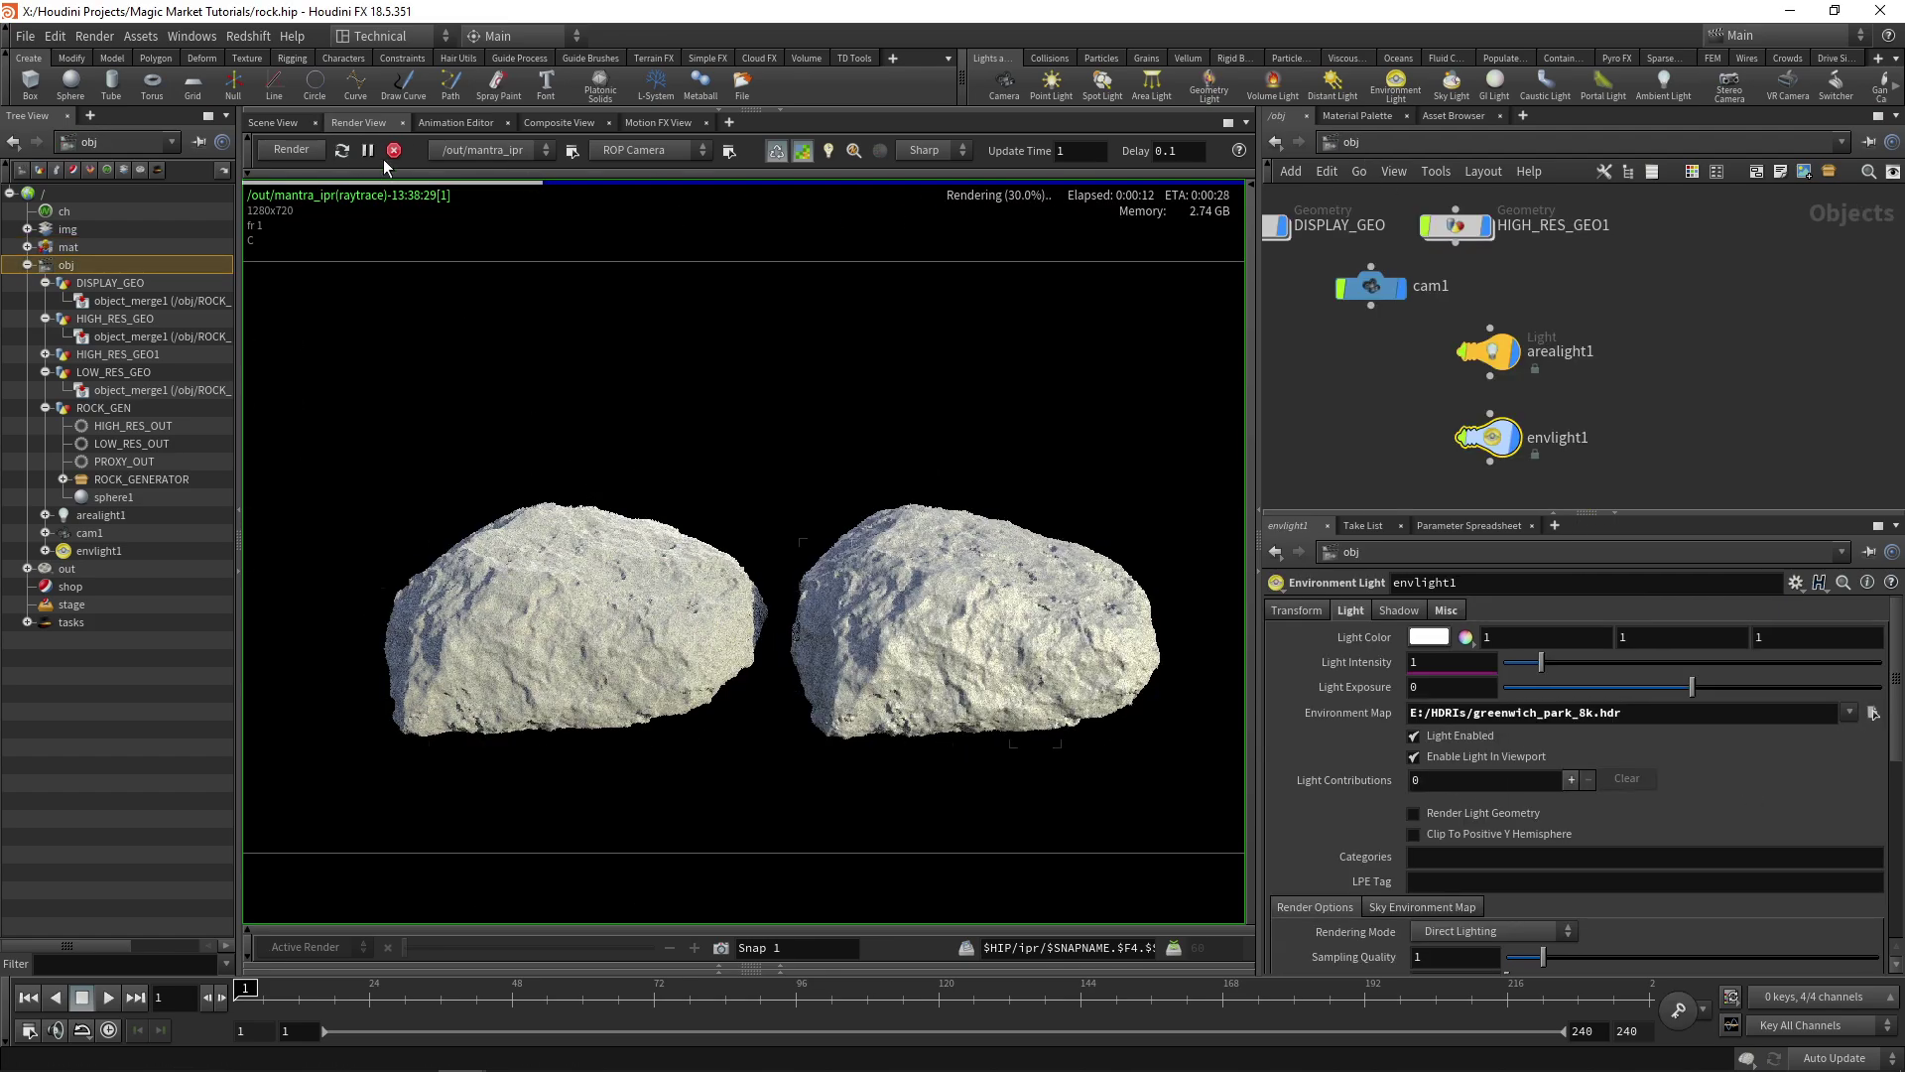
- Stop the render and inspect the geometry info of the object merges in HIGH_RES_GEO1 and DISPLAY_GEO
click(394, 151)
middle_drag(1508, 289, 1665, 379)
double_click(1568, 334)
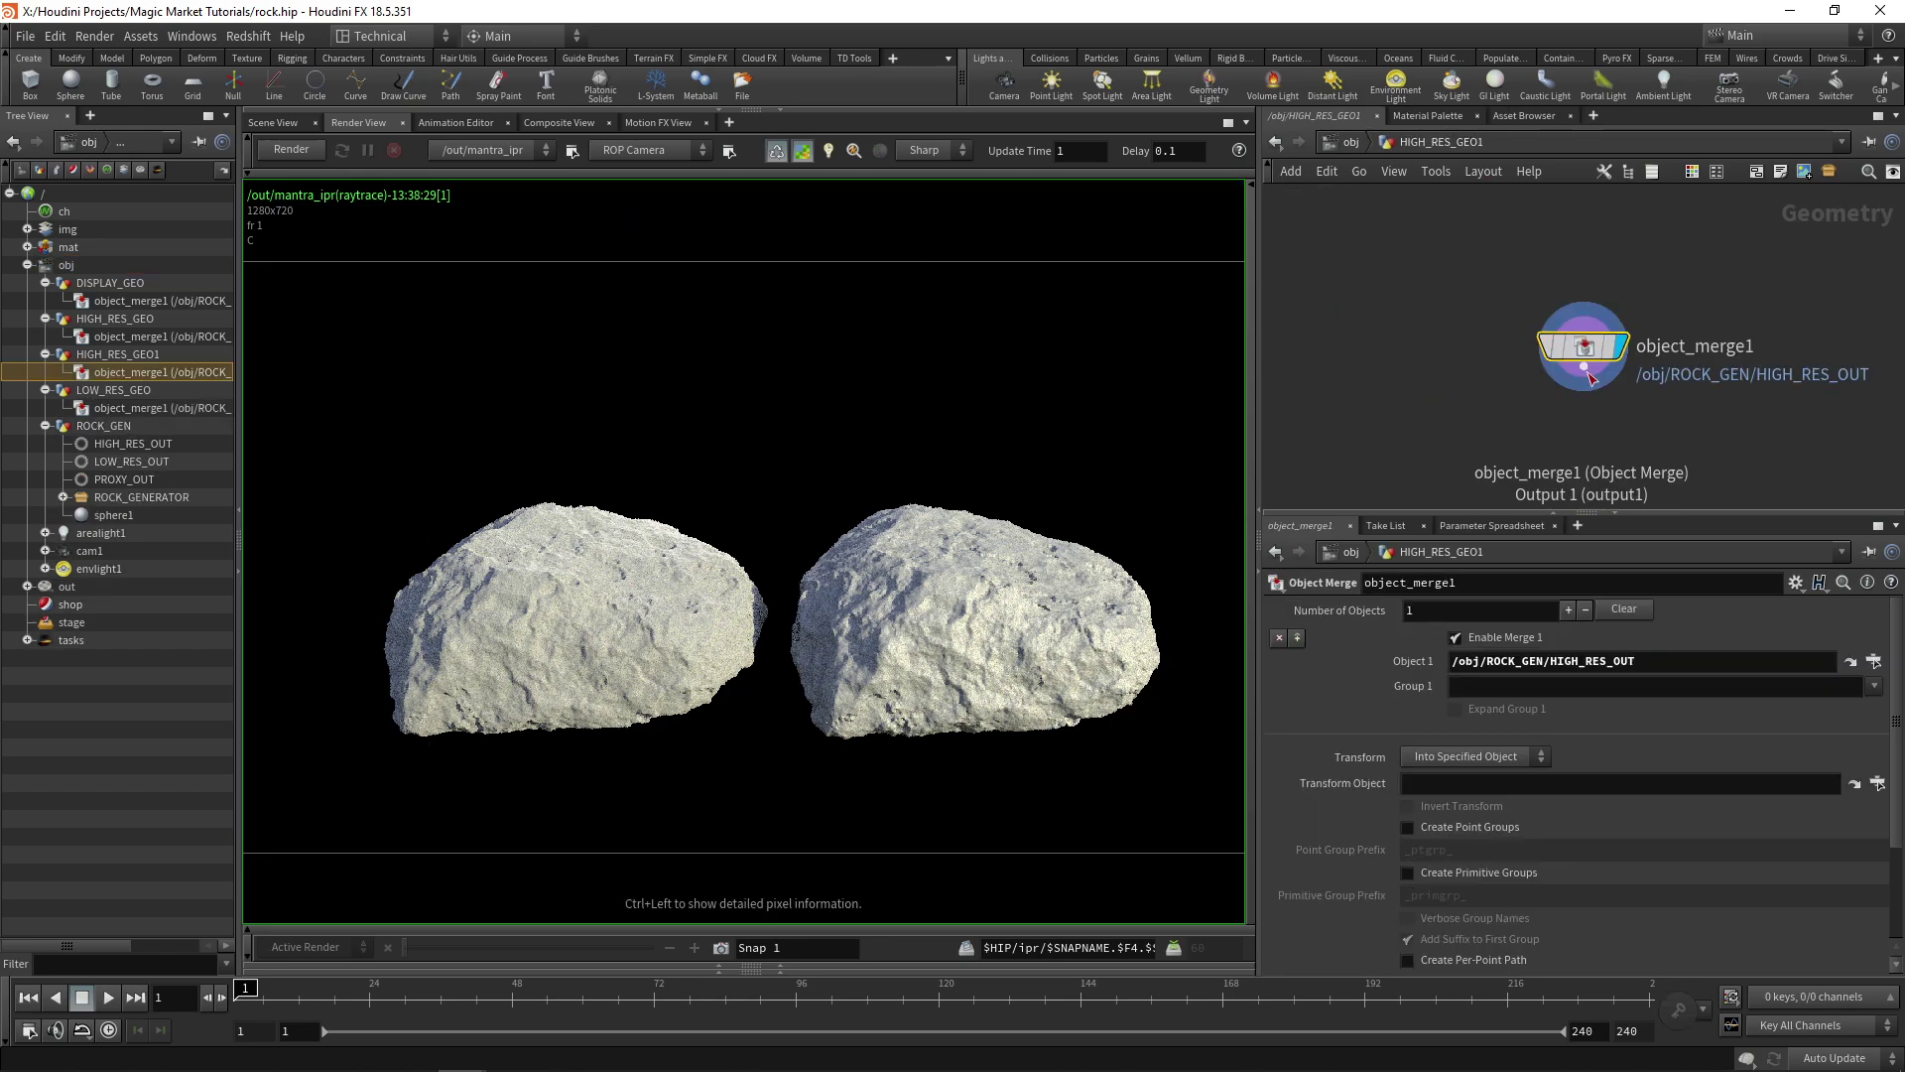
middle_click(1587, 349)
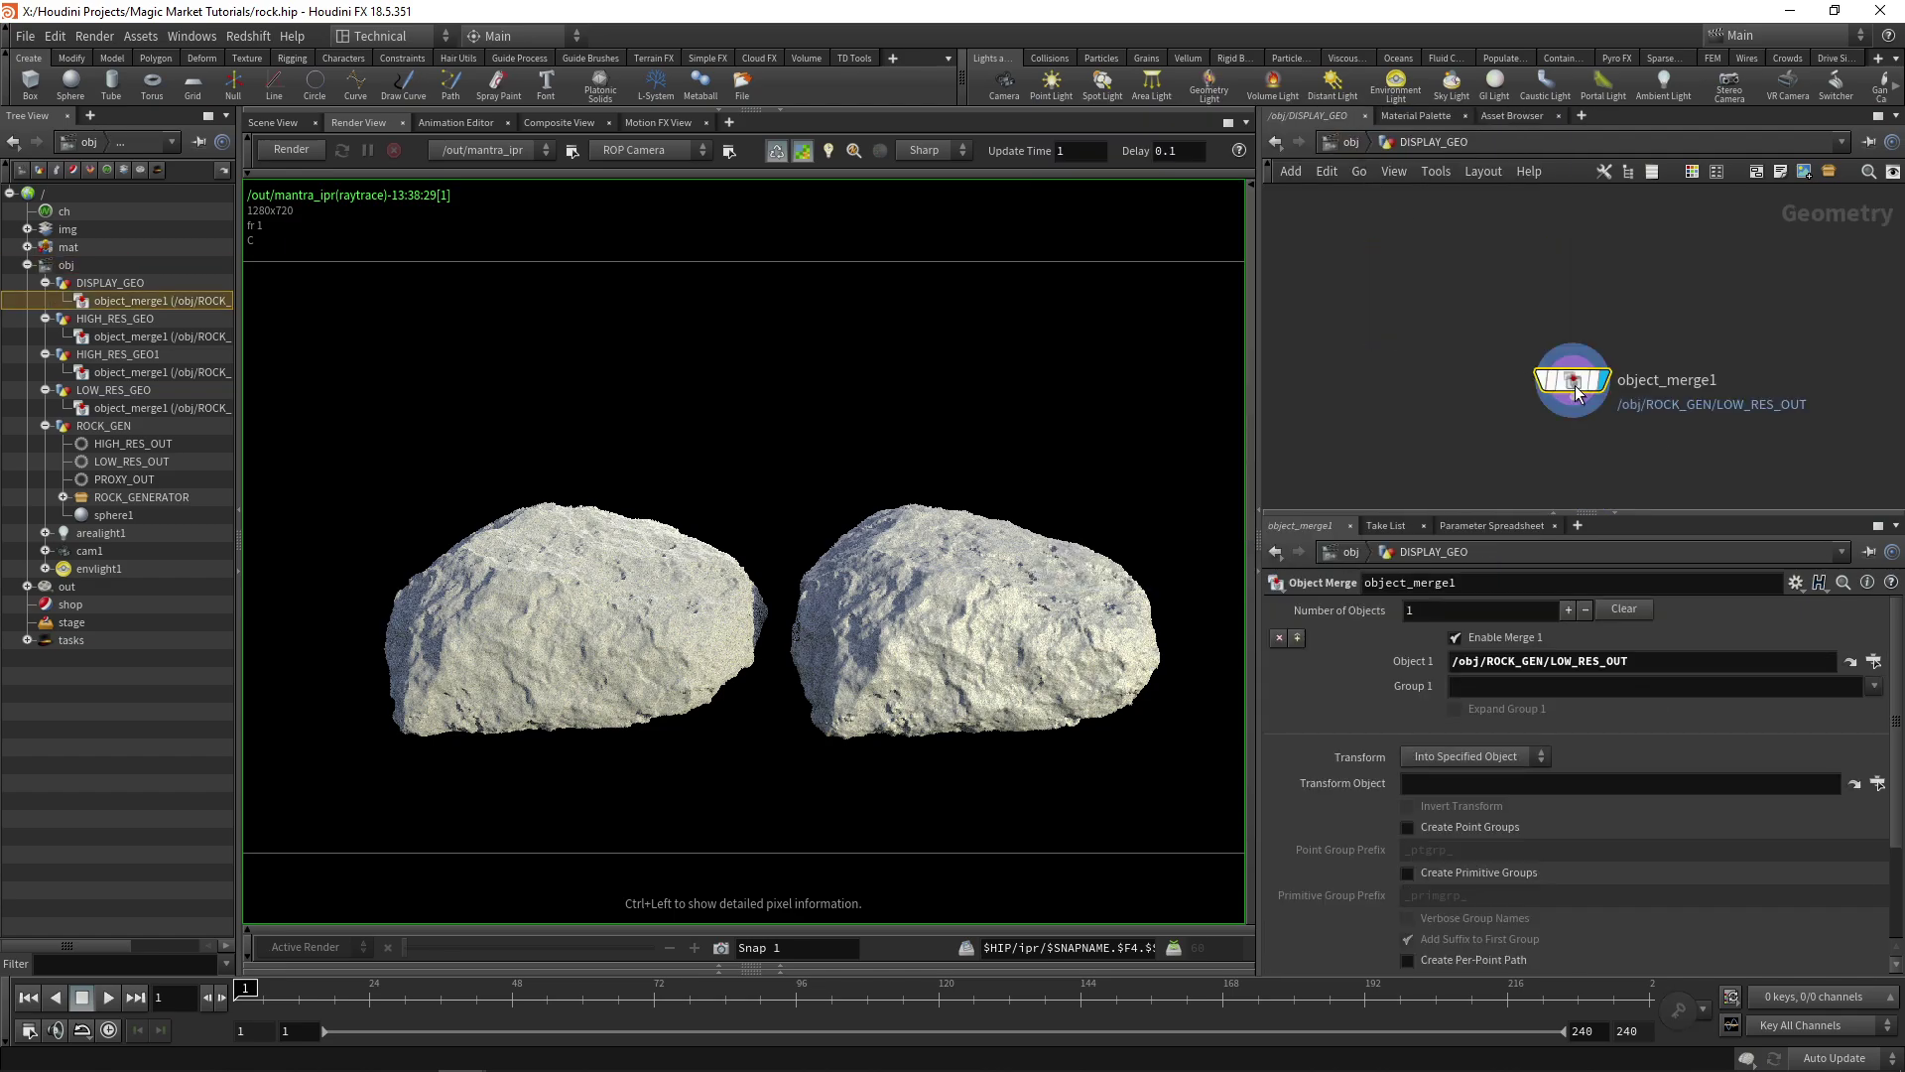
middle_click(1583, 394)
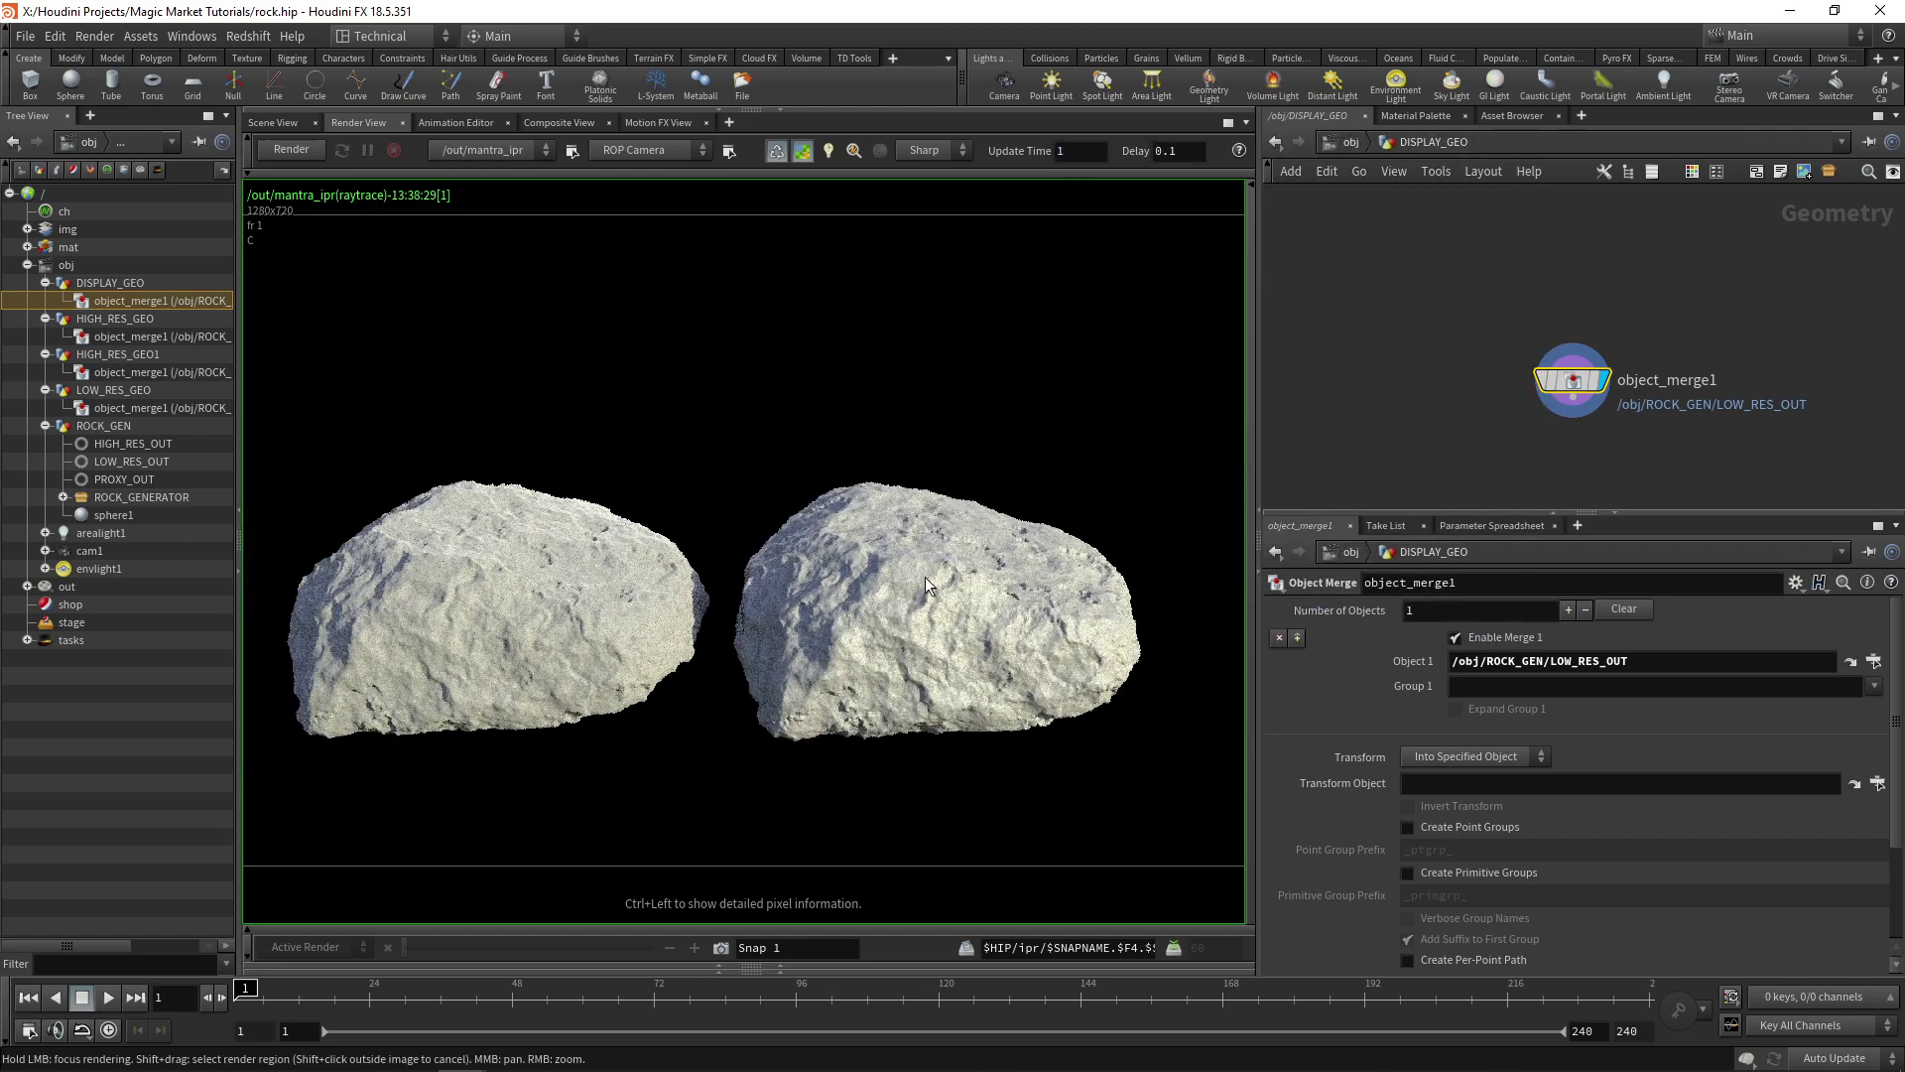
- Compare the surface detail and silhouettes of the displaced low-resolution rock and the high-resolution rock in the render
middle_drag(637, 587, 684, 589)
scroll(685, 589, down, 2)
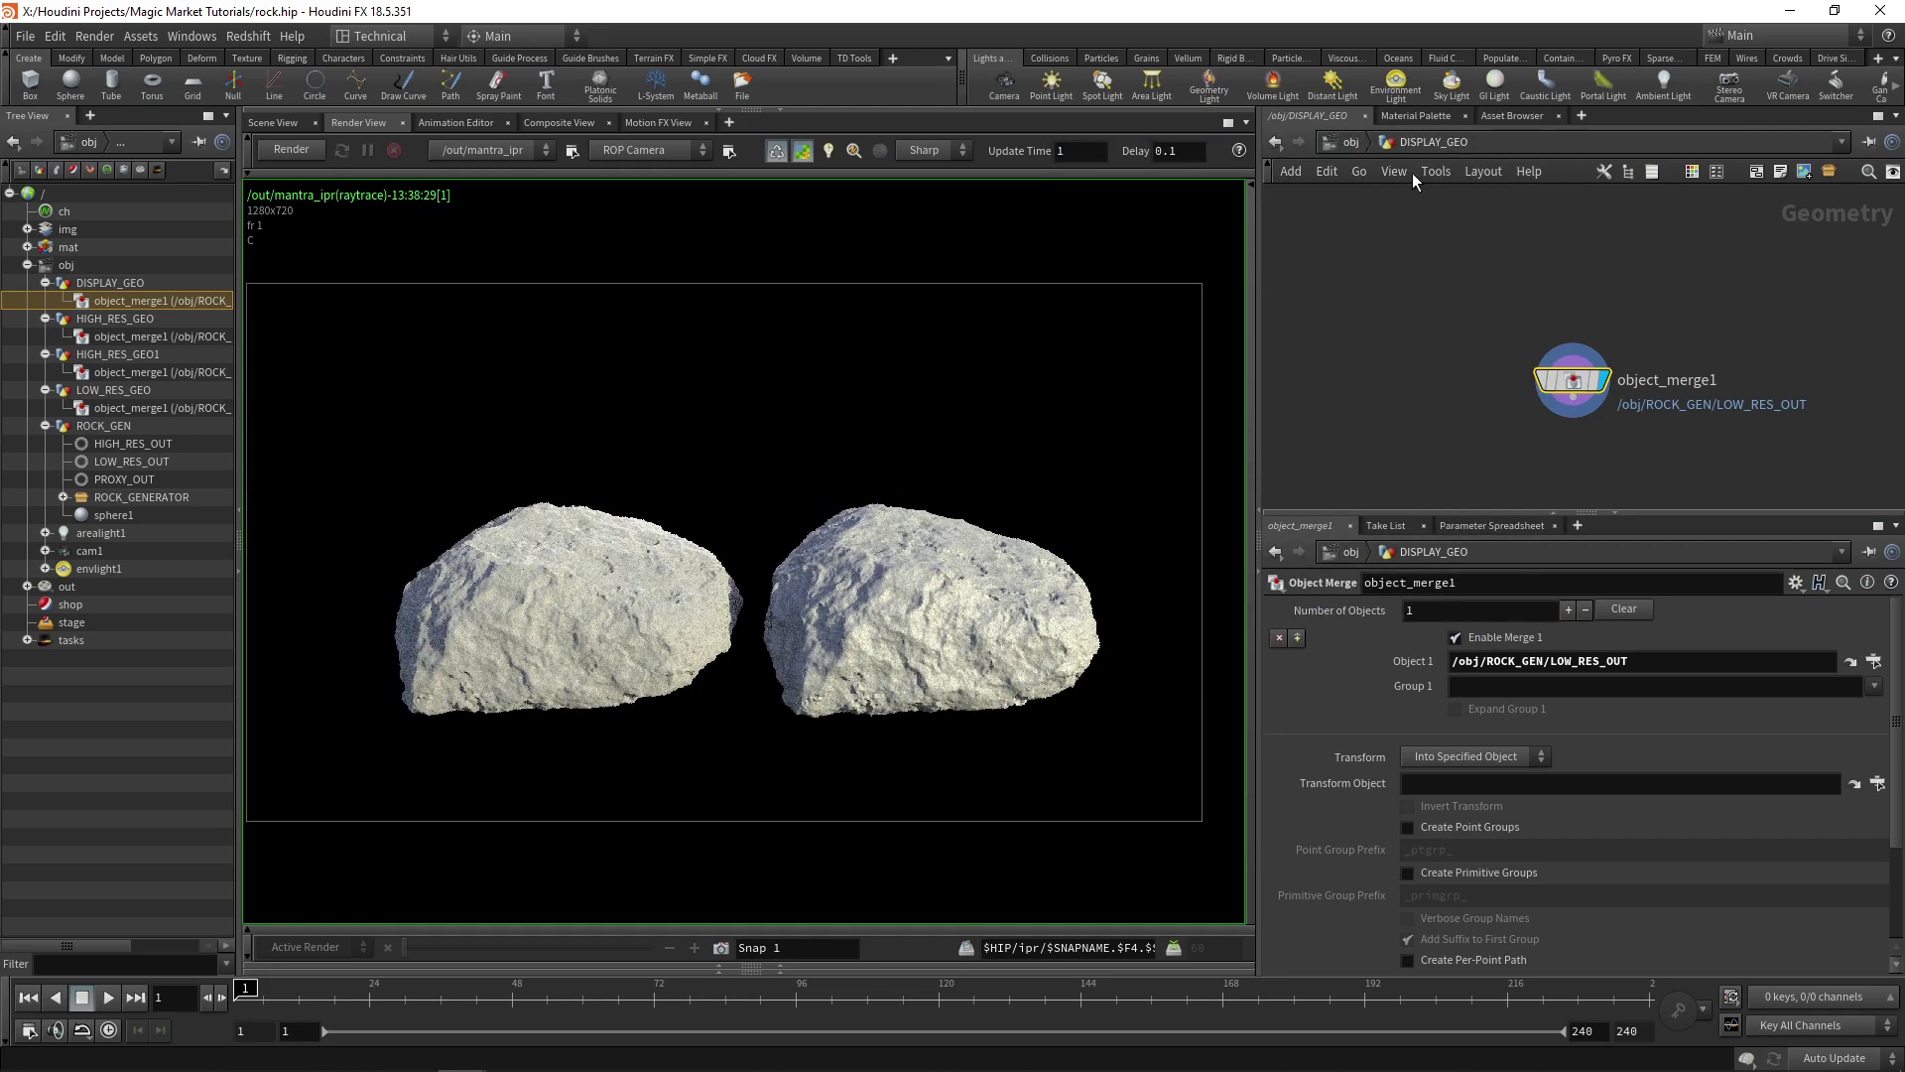
click(1361, 144)
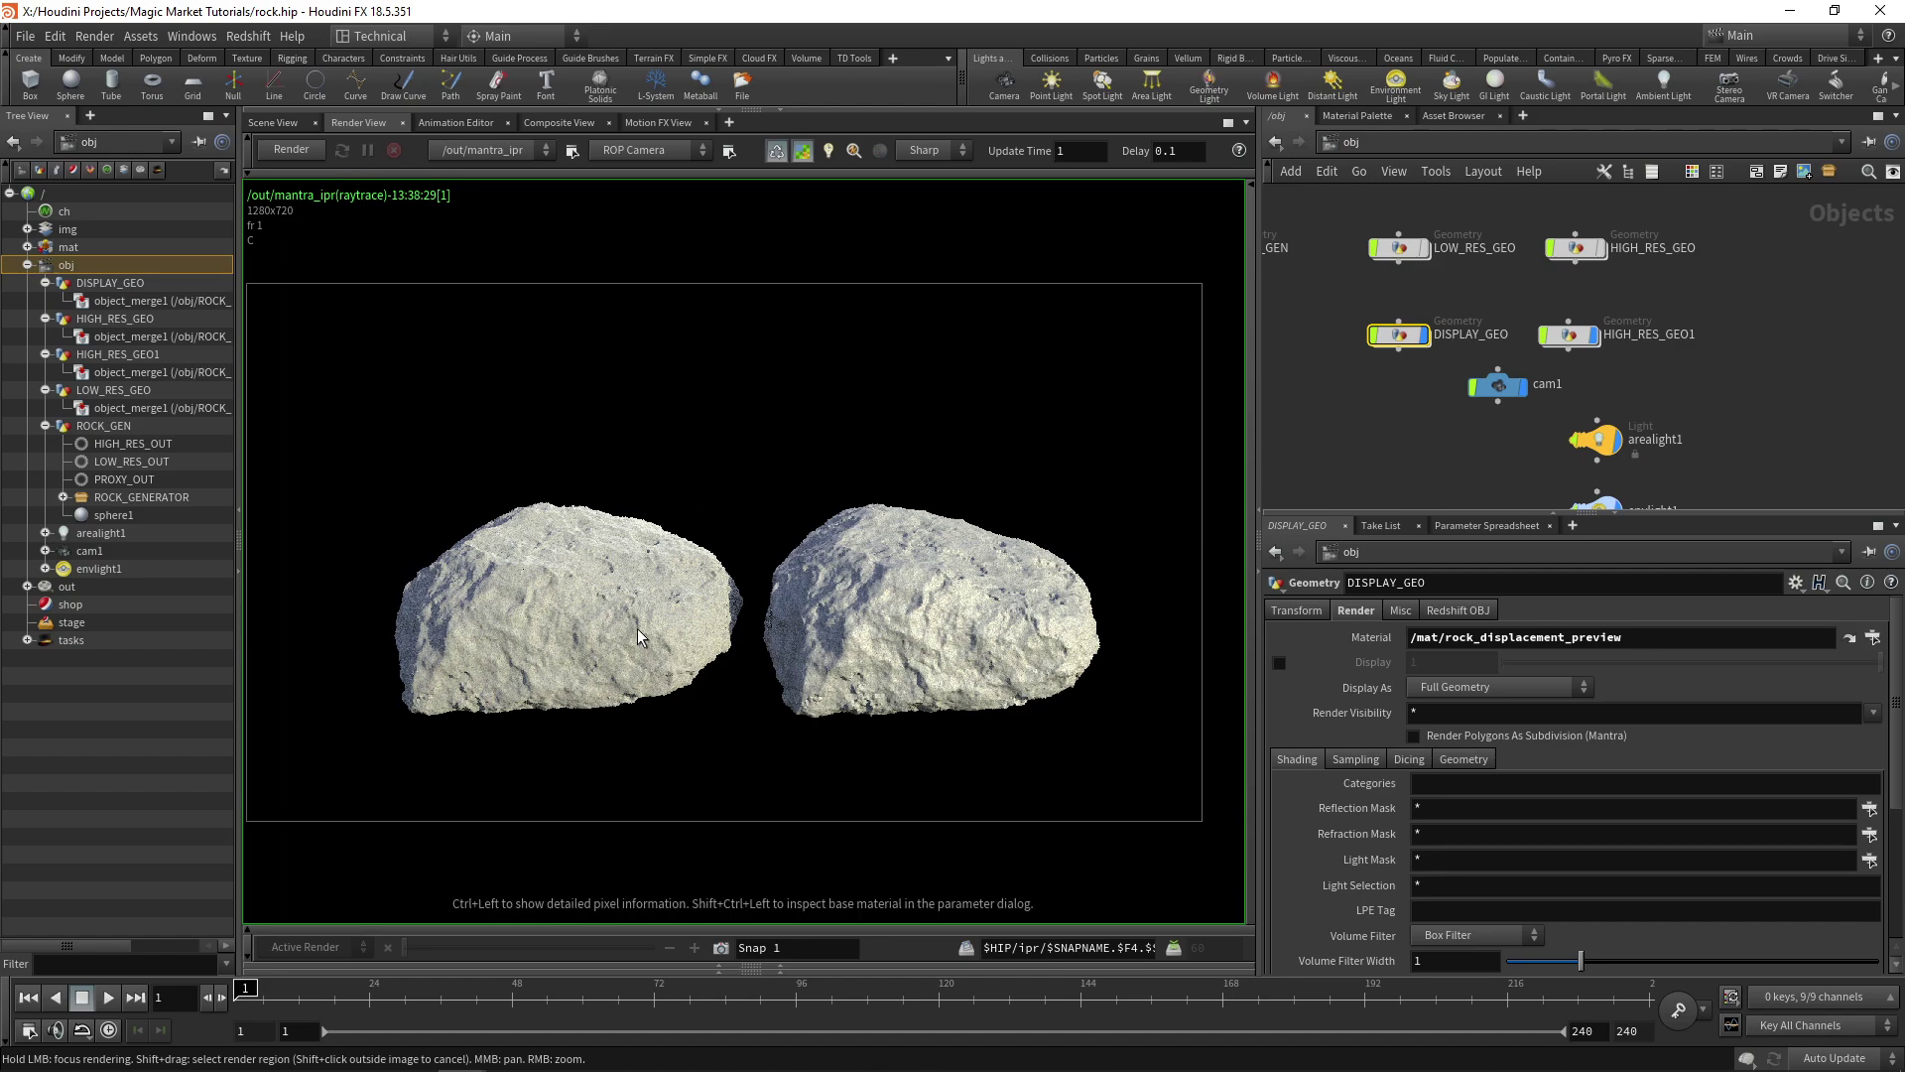
scroll(676, 668, up, 1)
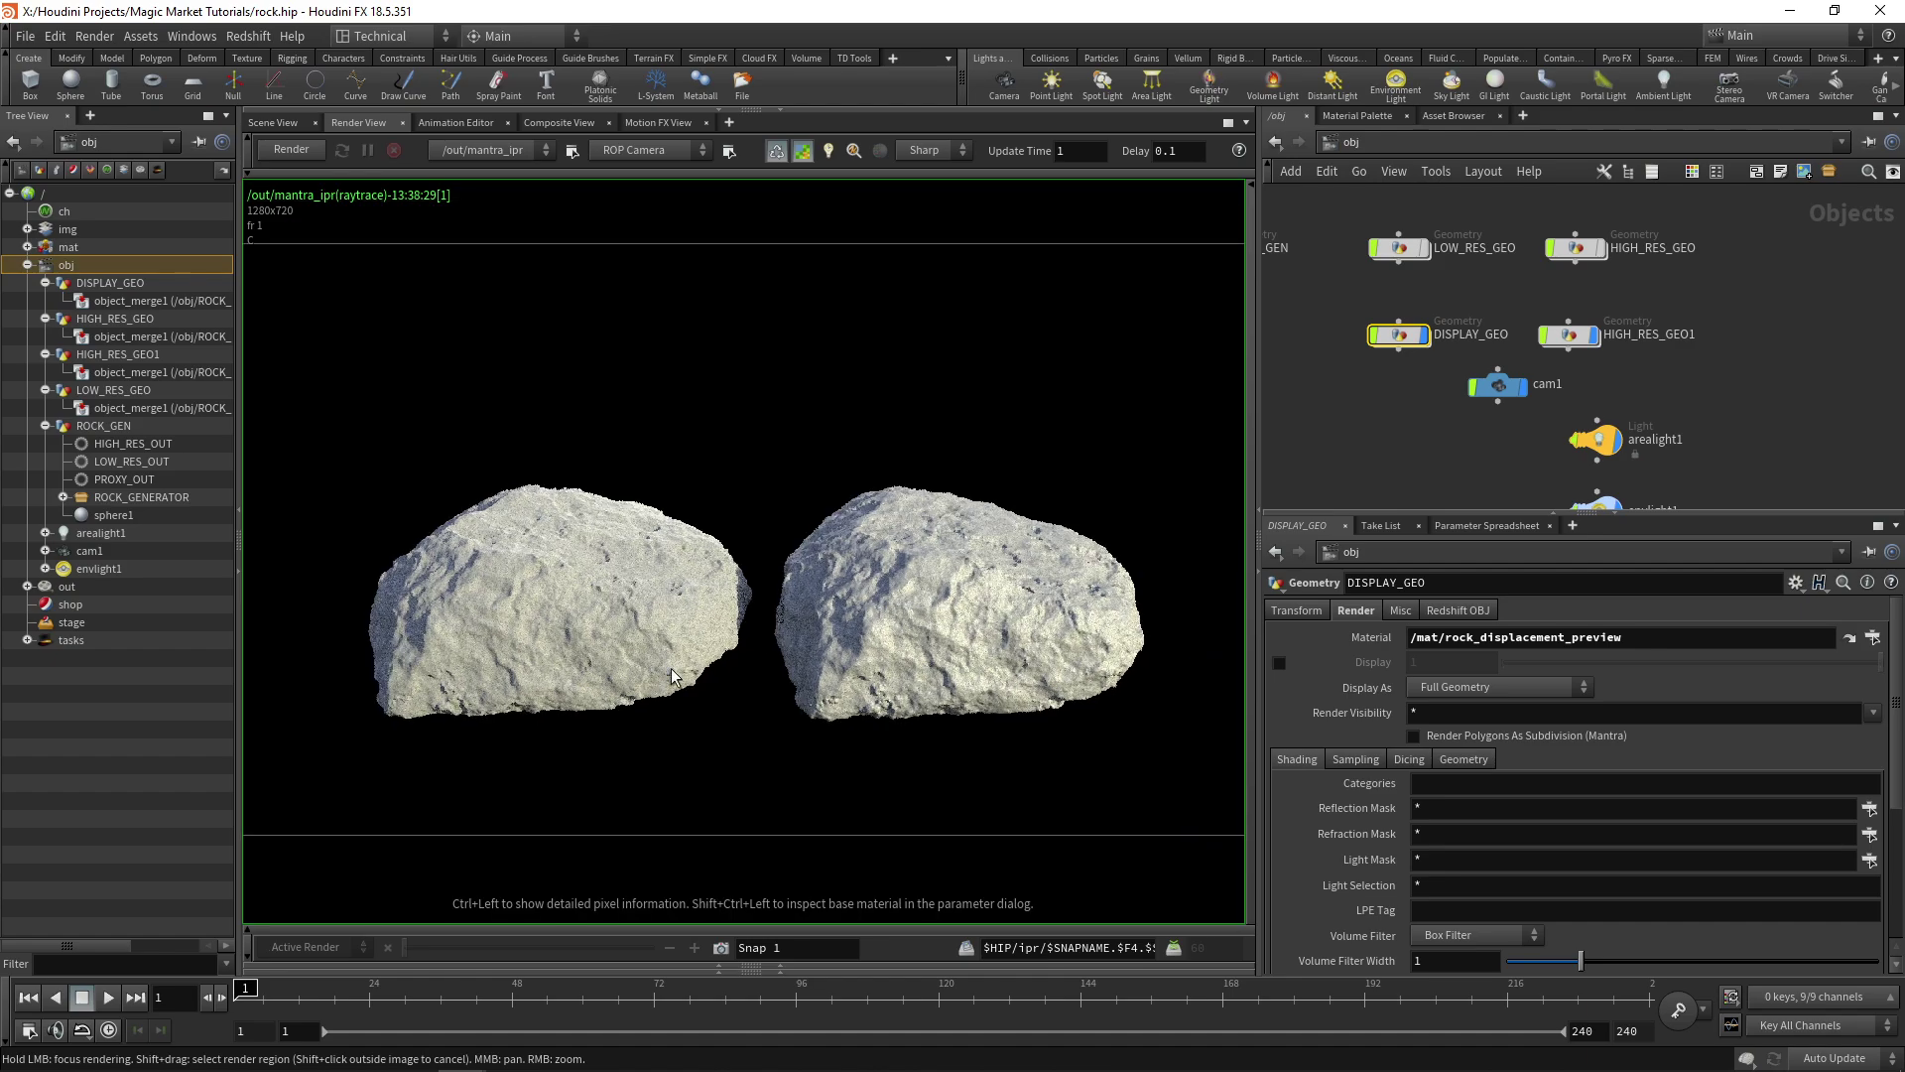
mouse_move(706, 671)
middle_down()
mouse_move(738, 709)
mouse_move(744, 680)
middle_up()
scroll(740, 711, up, 1)
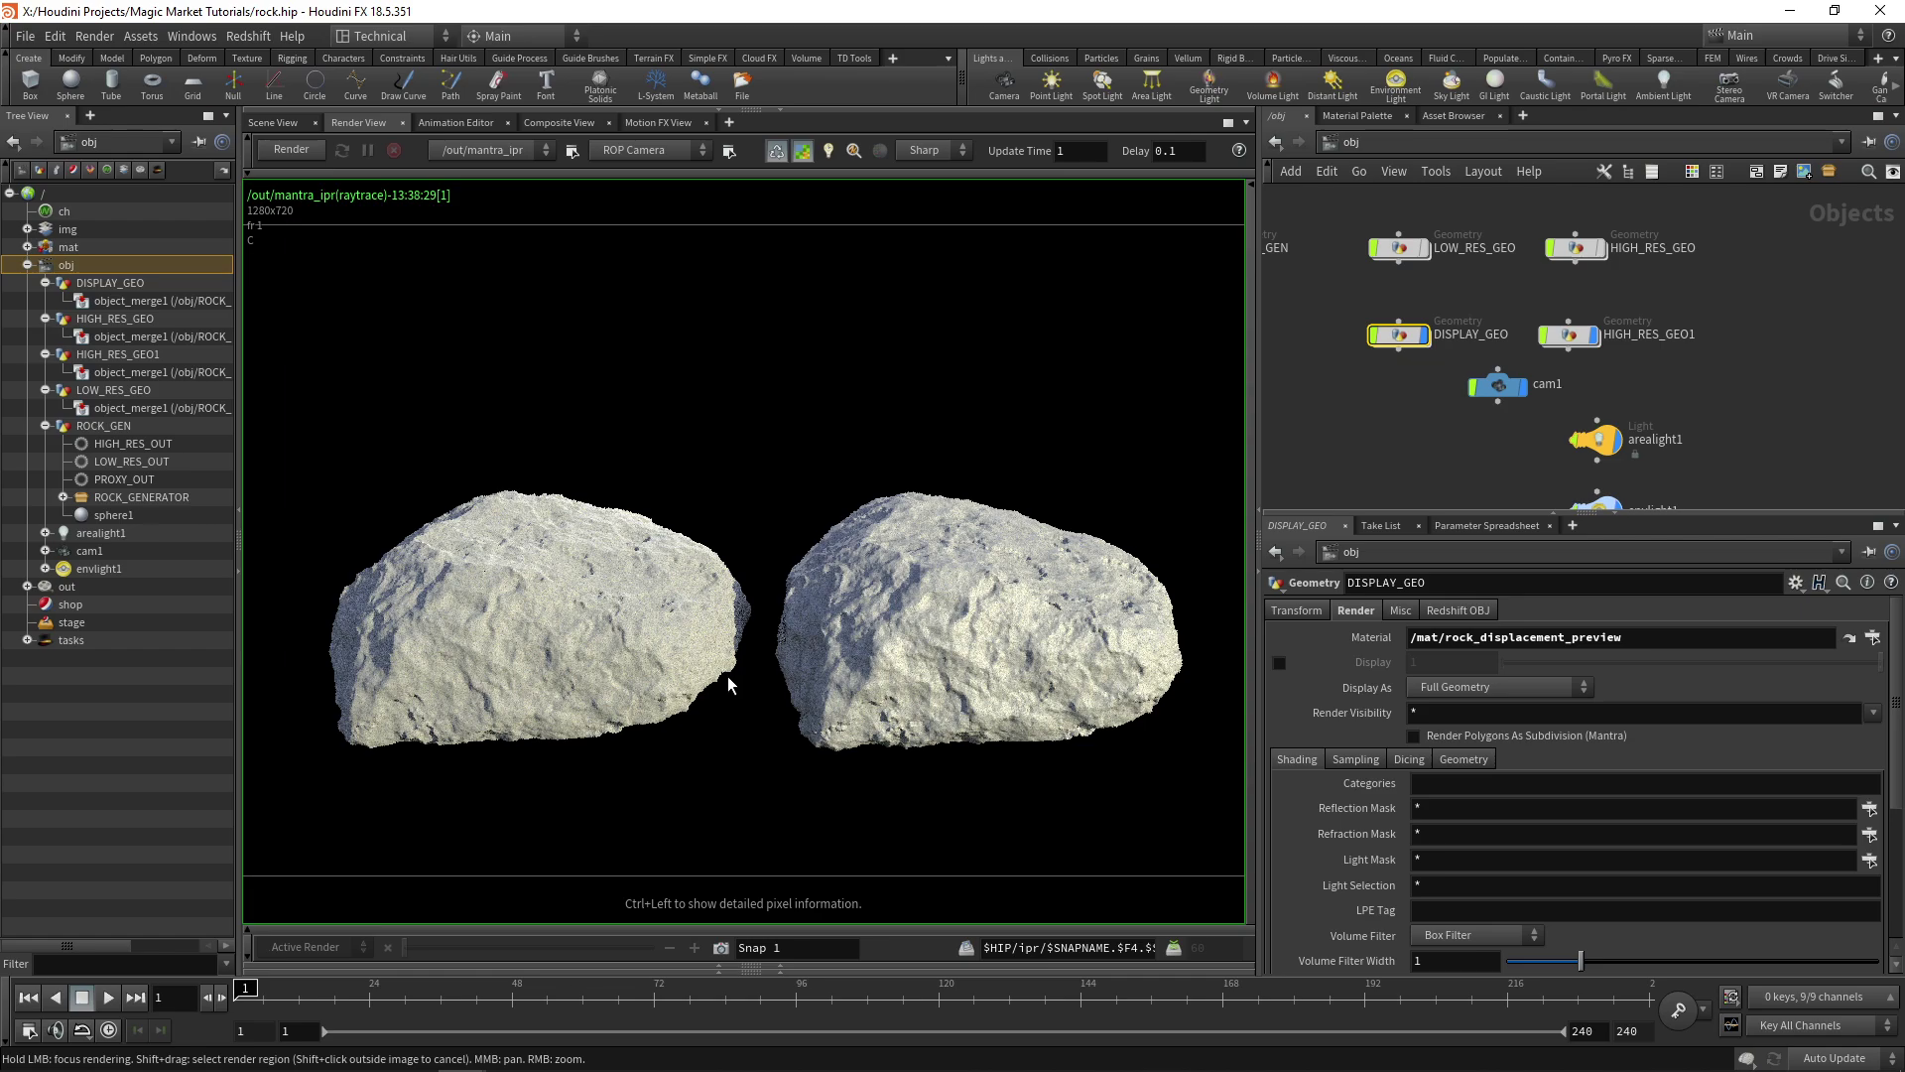
scroll(730, 677, down, 1)
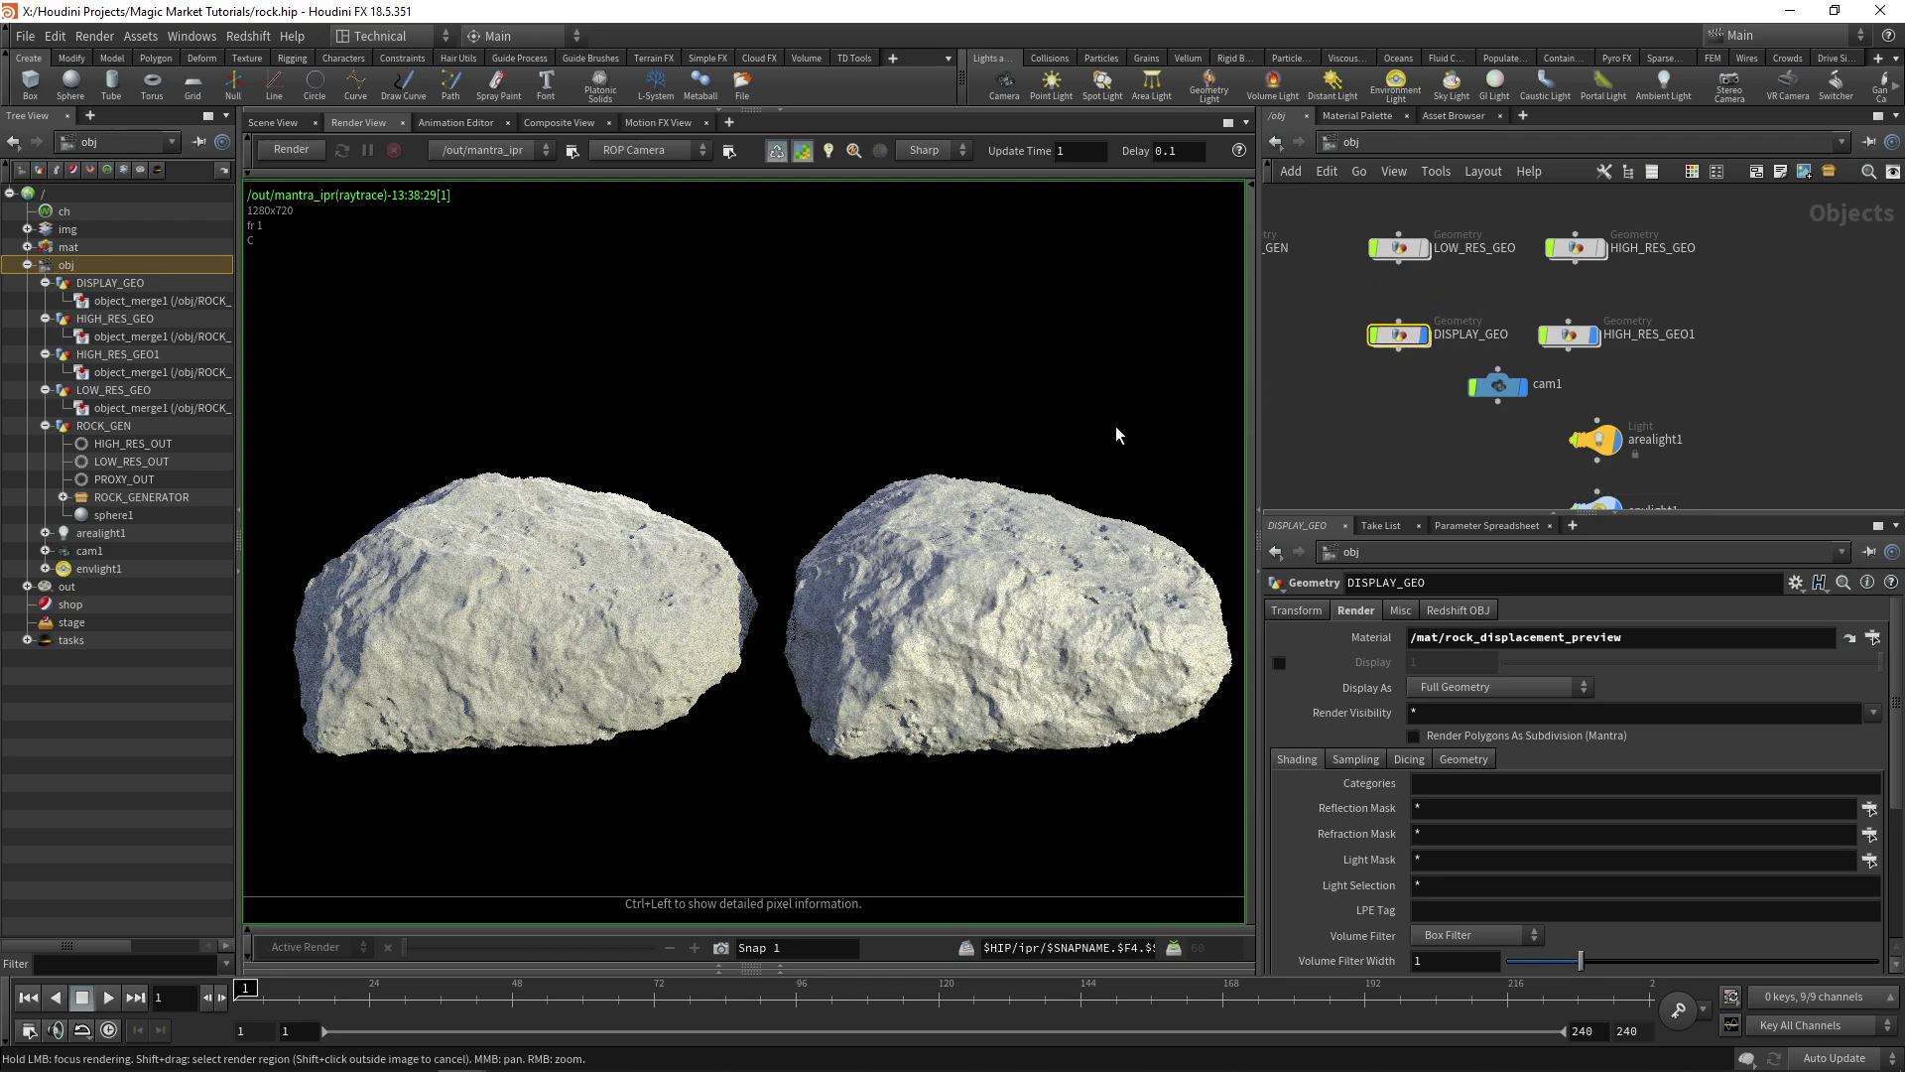
middle_drag(768, 664, 759, 664)
scroll(759, 665, down, 1)
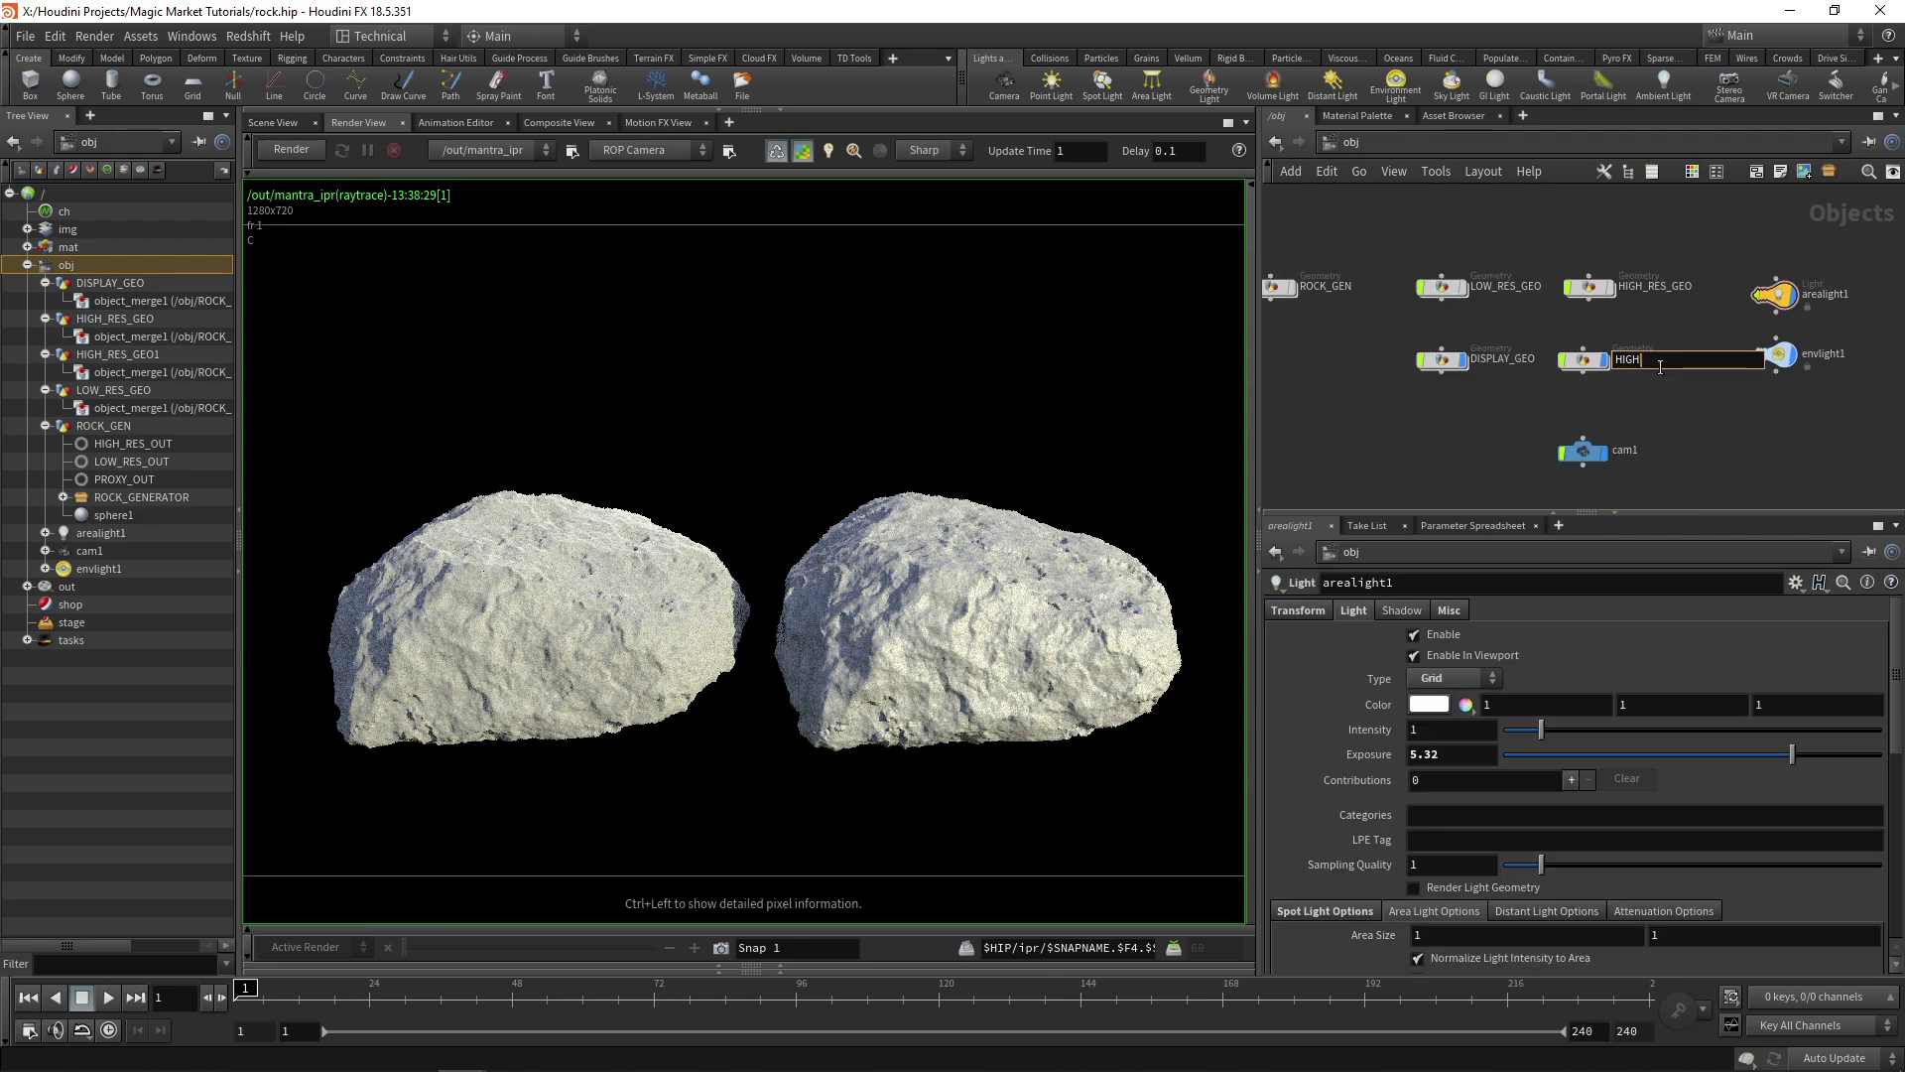
- Rename the HIGH_RES_GEO1 object as HIGH_RES_PREVIEW
text(_RES_PREVIEW)
key(Return)
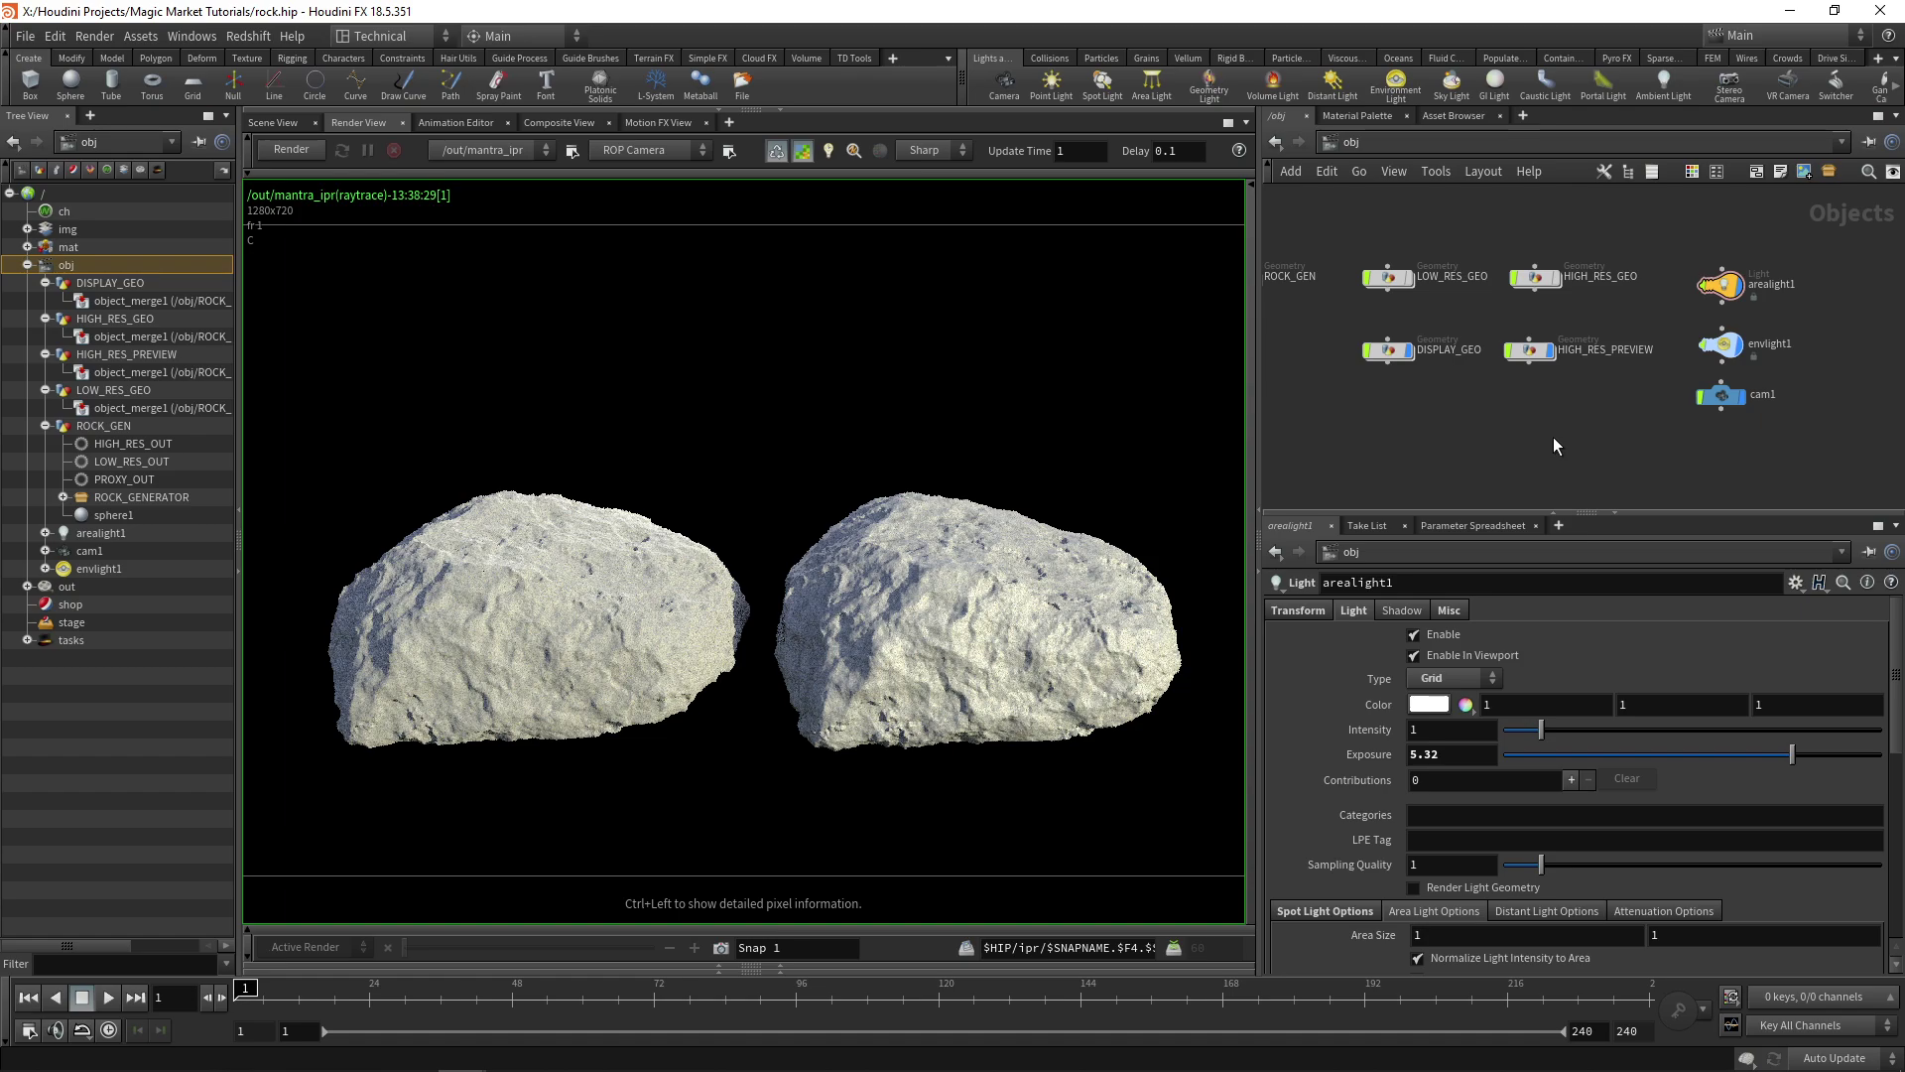
middle_drag(1518, 414, 1597, 415)
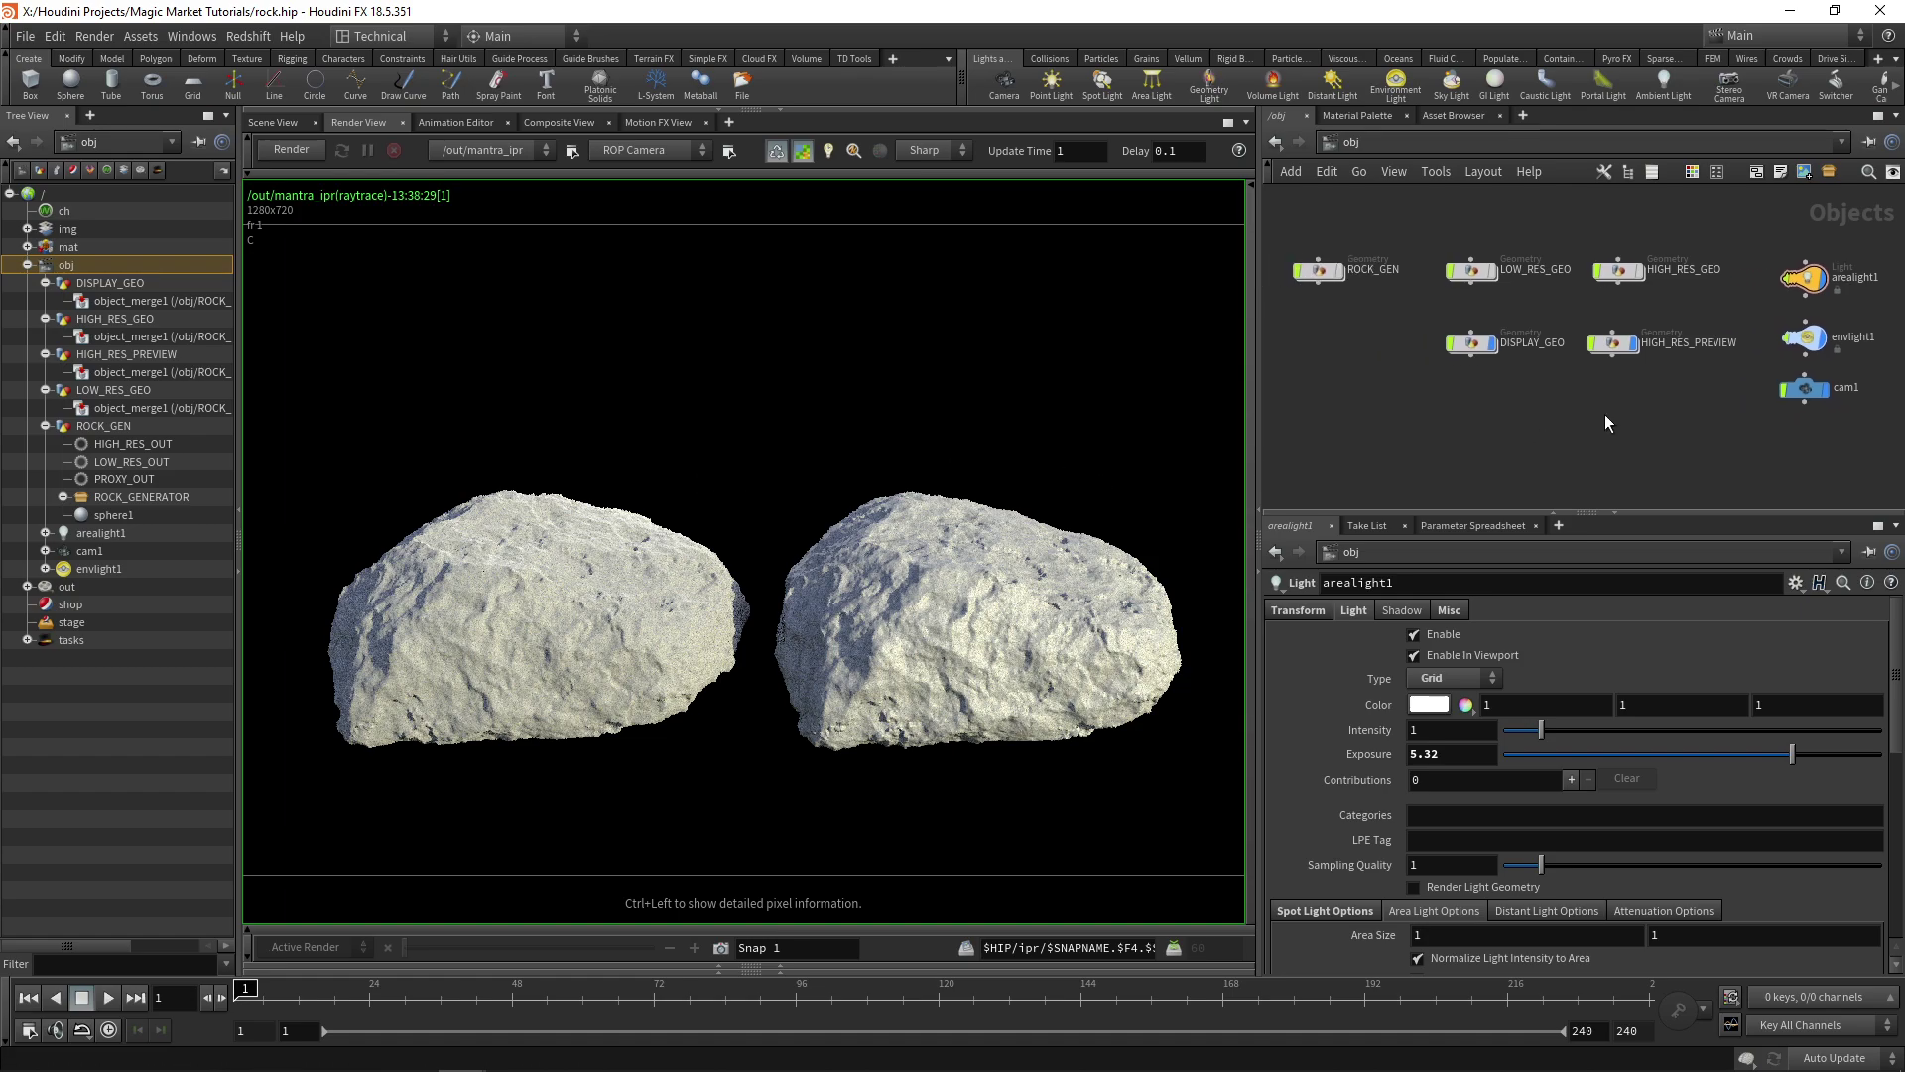